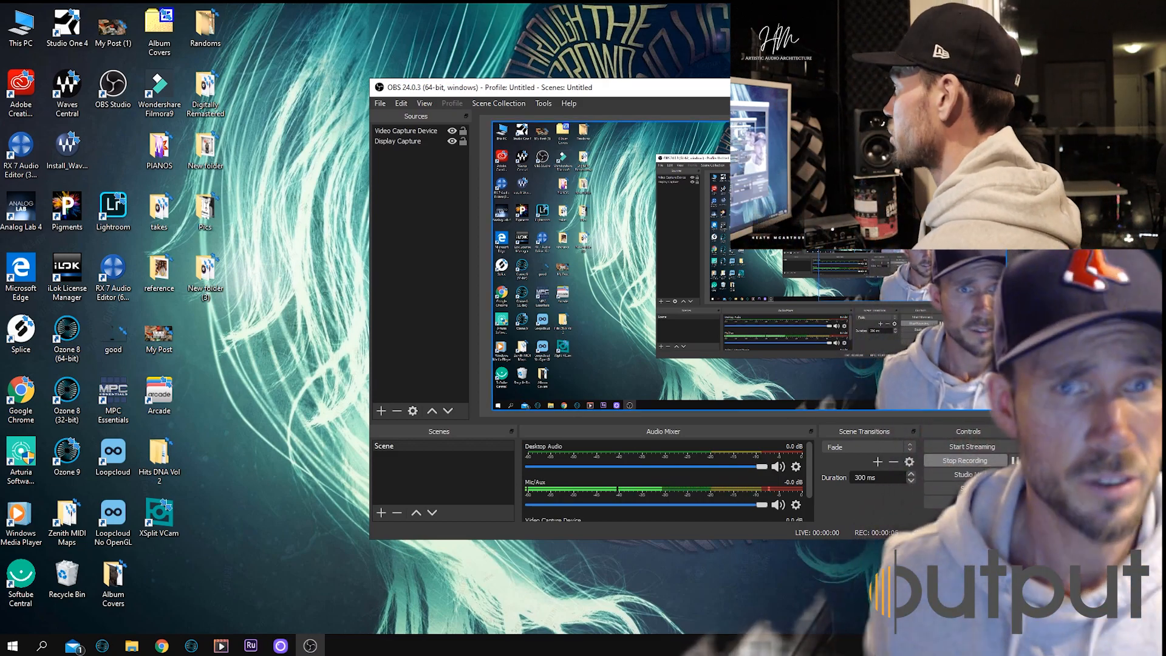
Launch Studio One 4 and create a new song from the Empty Song template
left_click(954, 87)
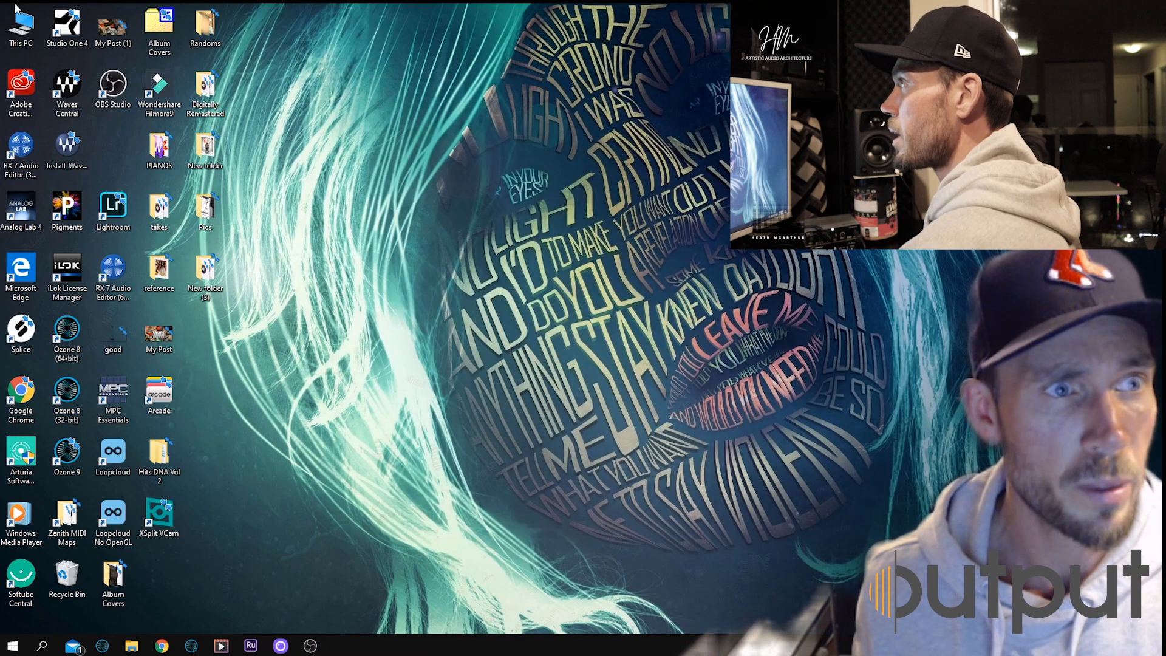
left_click(66, 28)
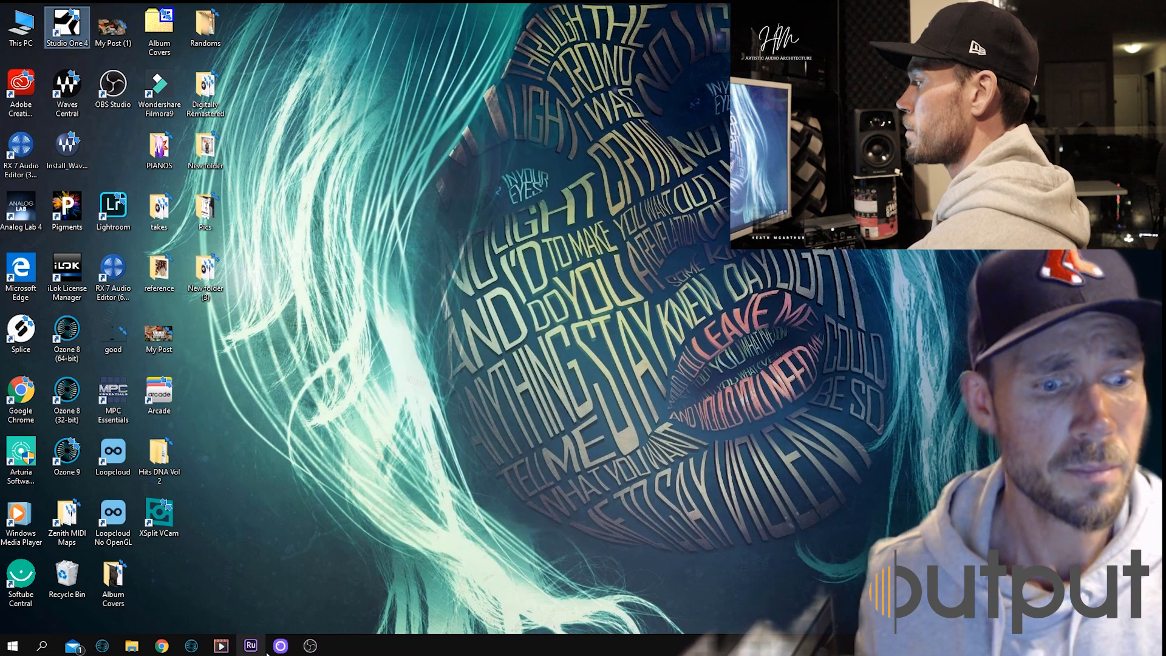
left_click(310, 646)
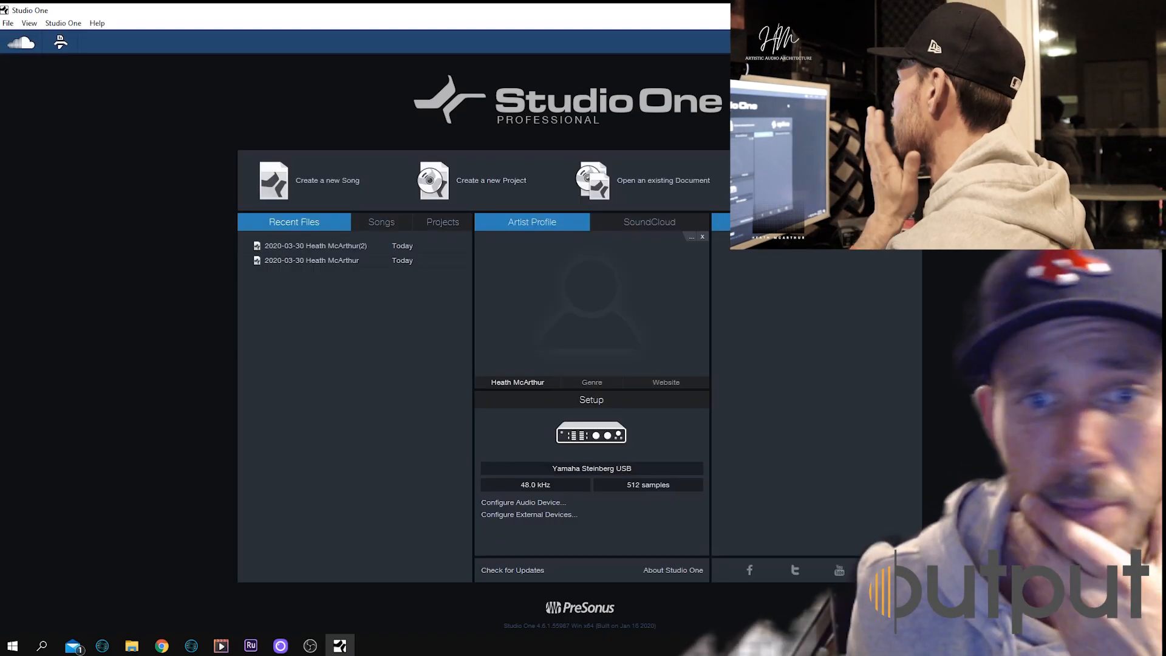
left_click(334, 185)
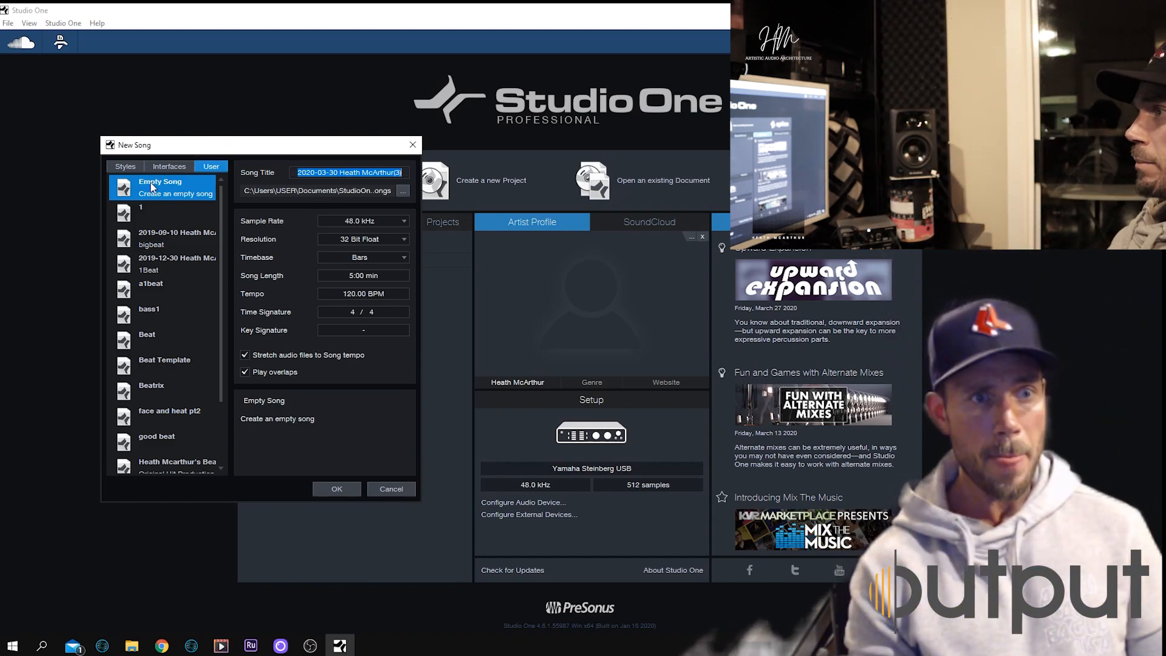
left_click(335, 489)
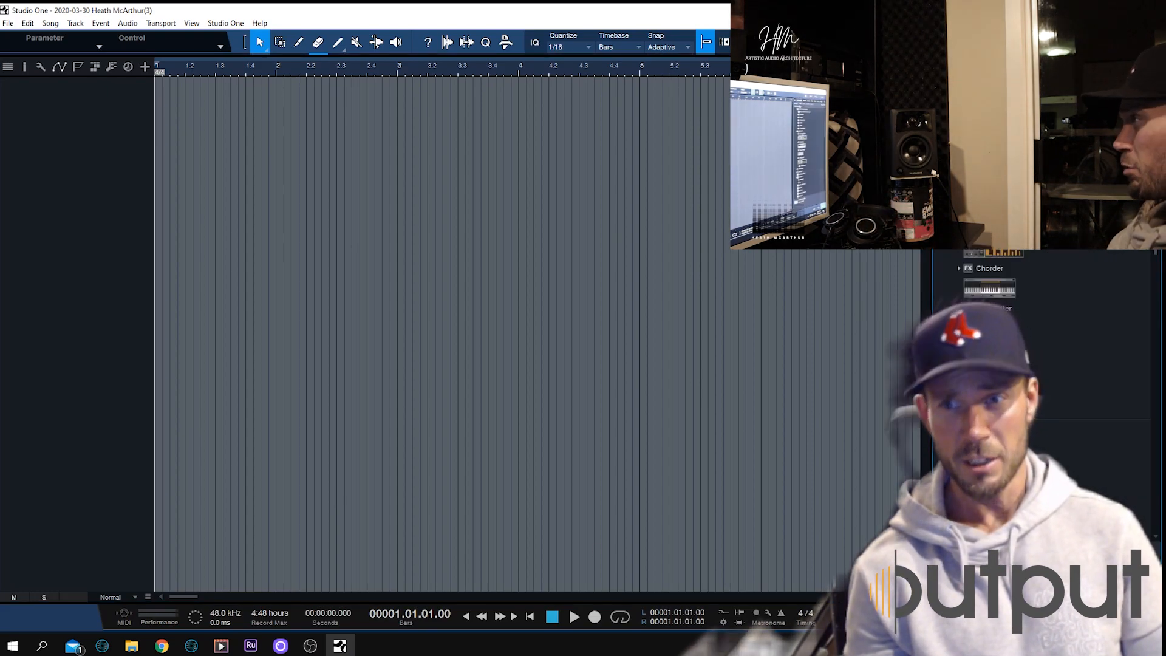
Add three Arcade instrument tracks to the song and dismiss the missing-samples message in the third instance
scroll(989, 288, "down", 1)
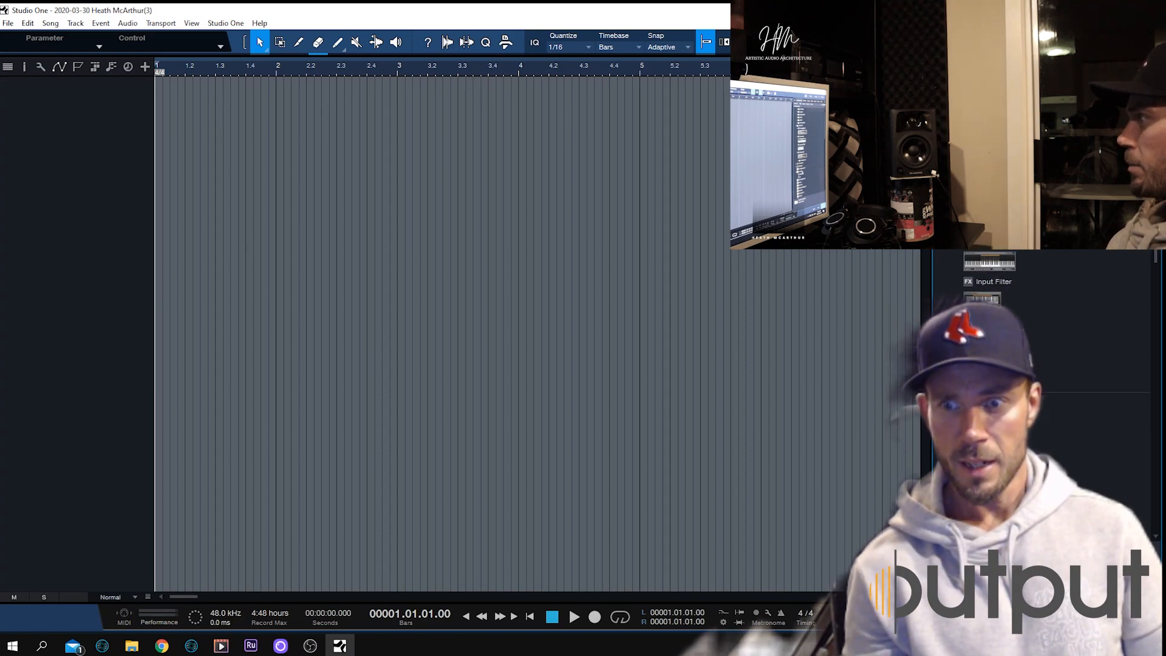
left_click(985, 411)
left_click_drag(985, 411, 49, 111)
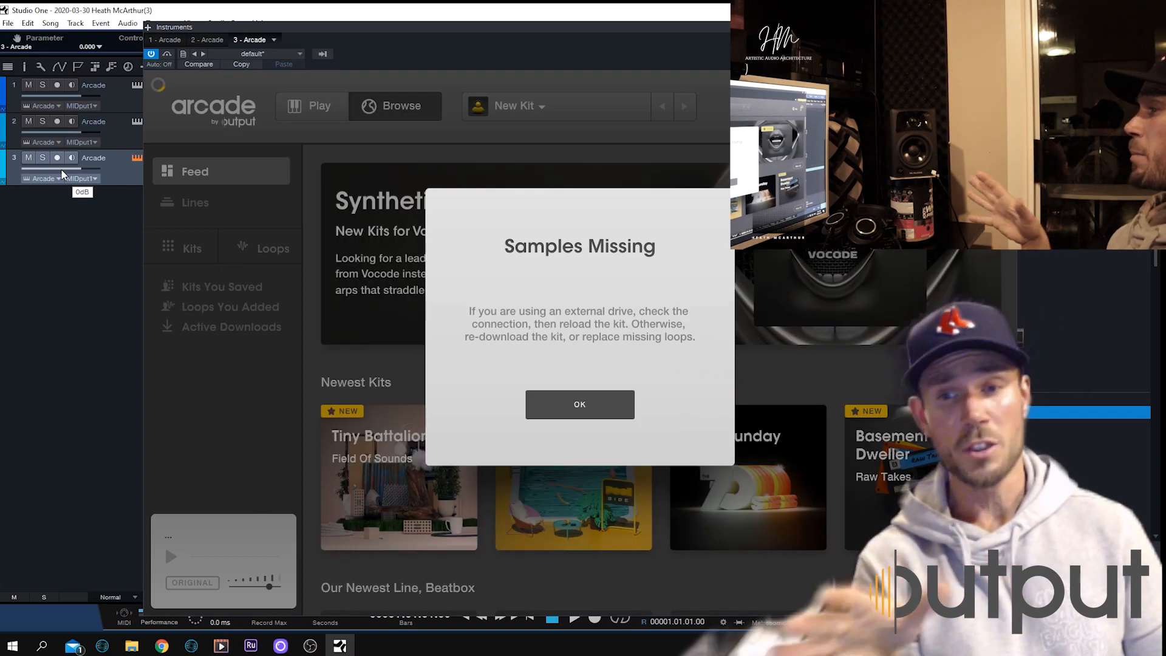
left_click(593, 406)
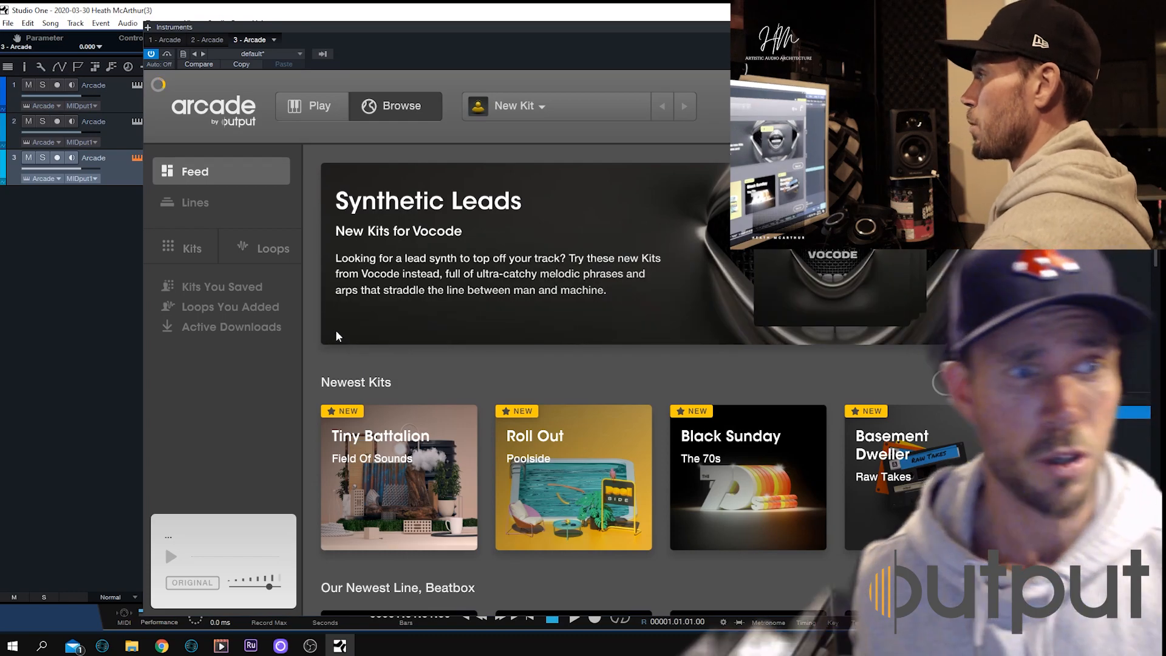
left_click(229, 205)
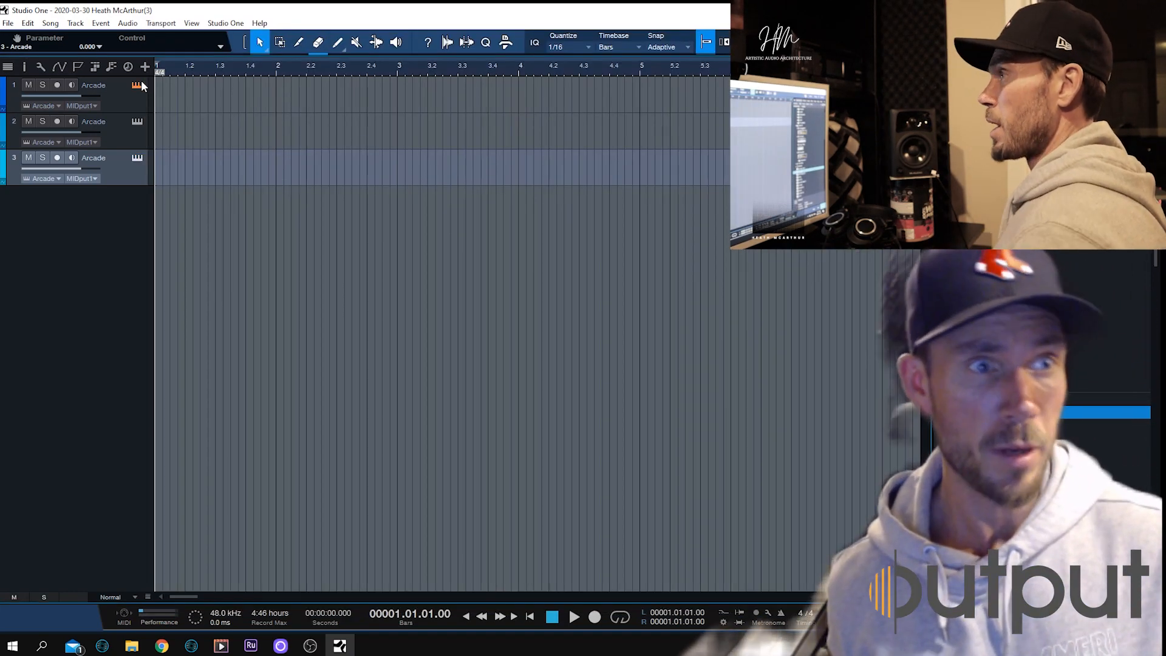
Open the Arcade instrument on track 1 and load the Tiny Battalion kit
left_click(141, 85)
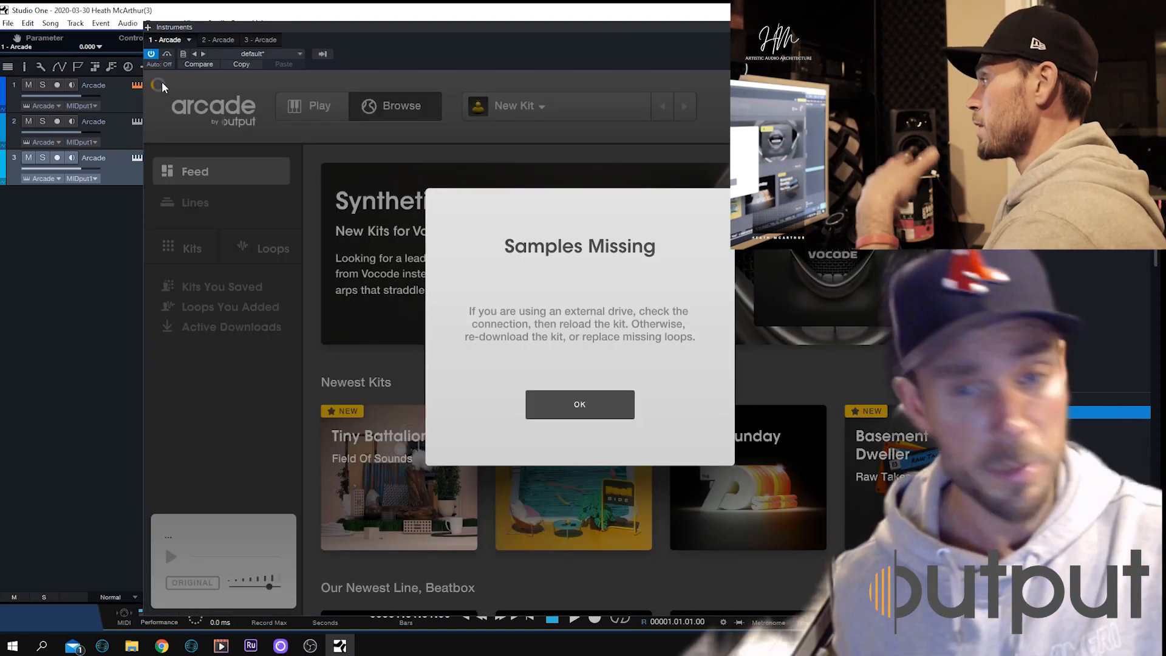
left_click(600, 416)
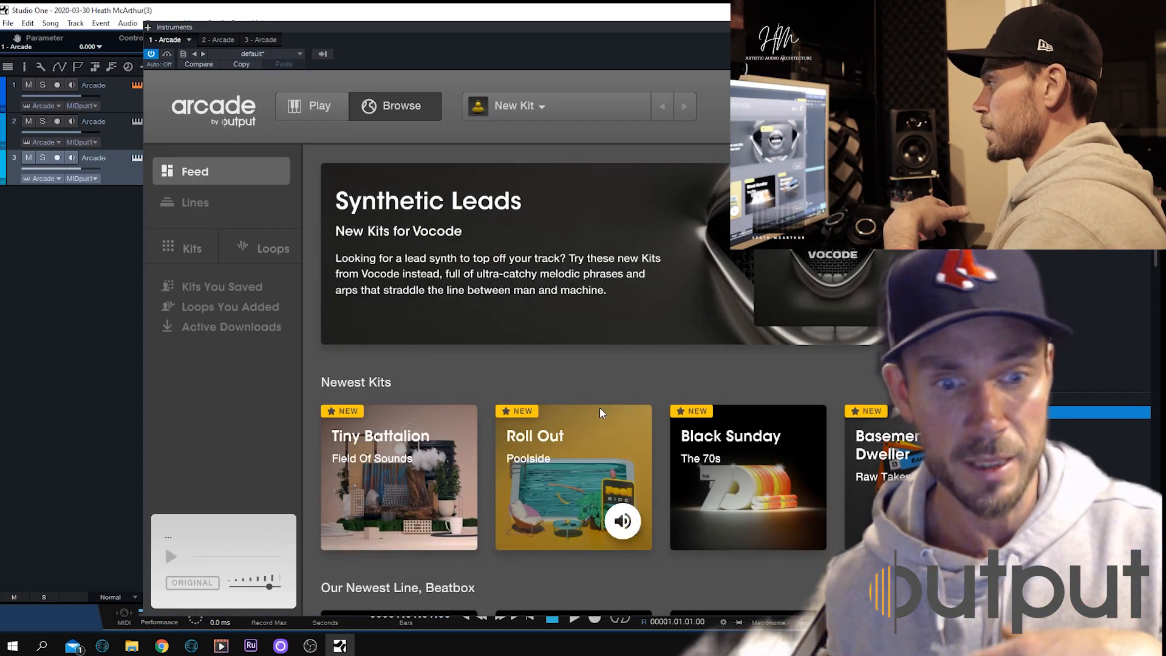
left_click(414, 461)
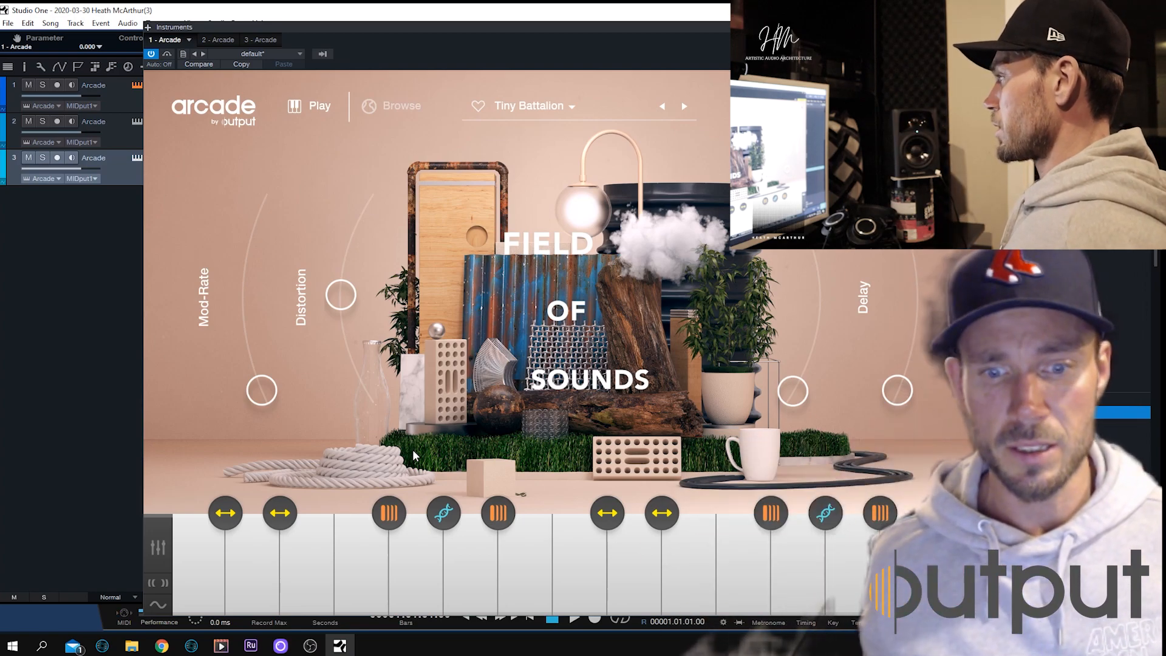
Assign the MPKmini keyboard to MIDI Input 1 of the first Arcade instance
left_click(321, 55)
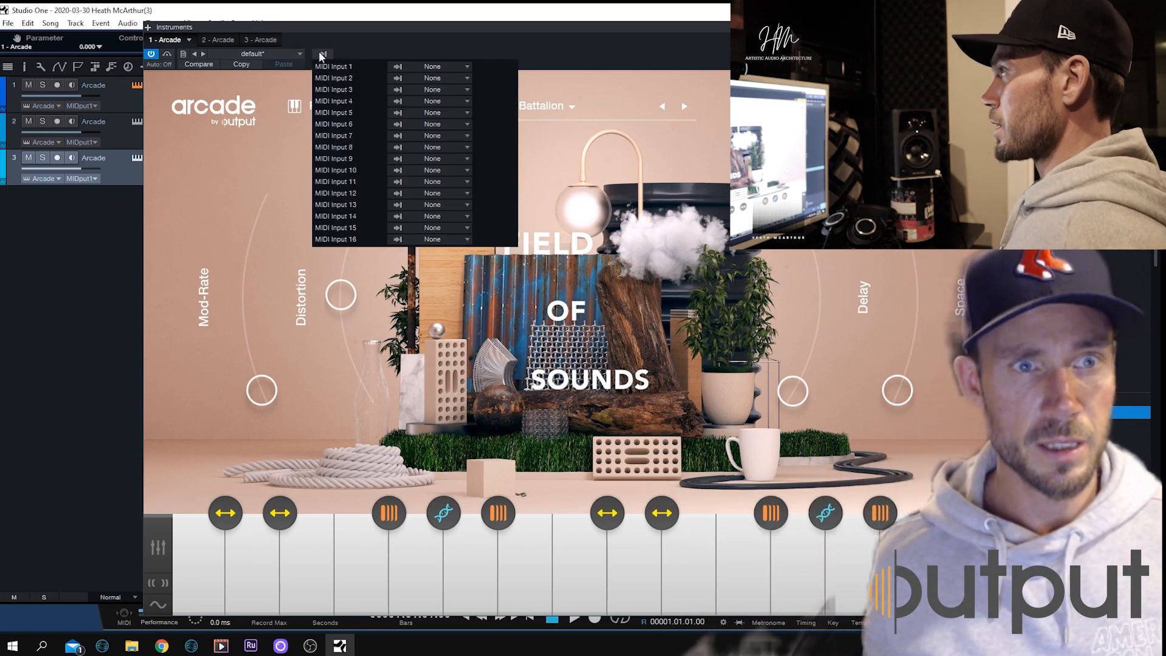
left_click(431, 67)
left_click(418, 108)
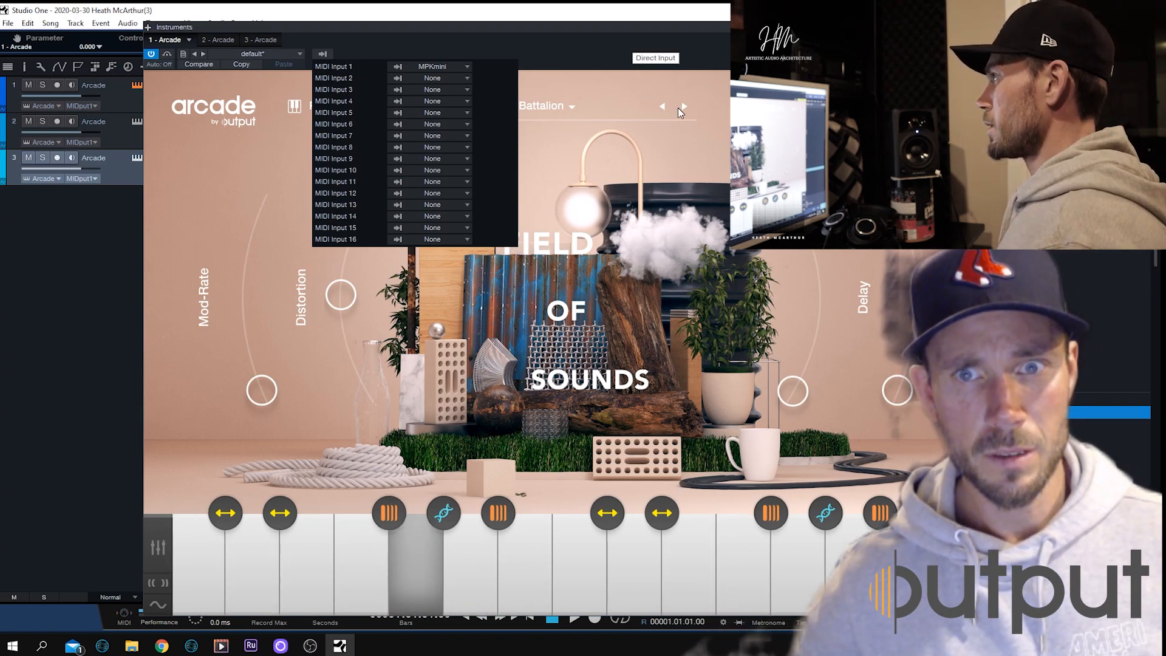
Switch the first Arcade instance to the Roll Out kit and set its session key to C Maj
left_click(529, 107)
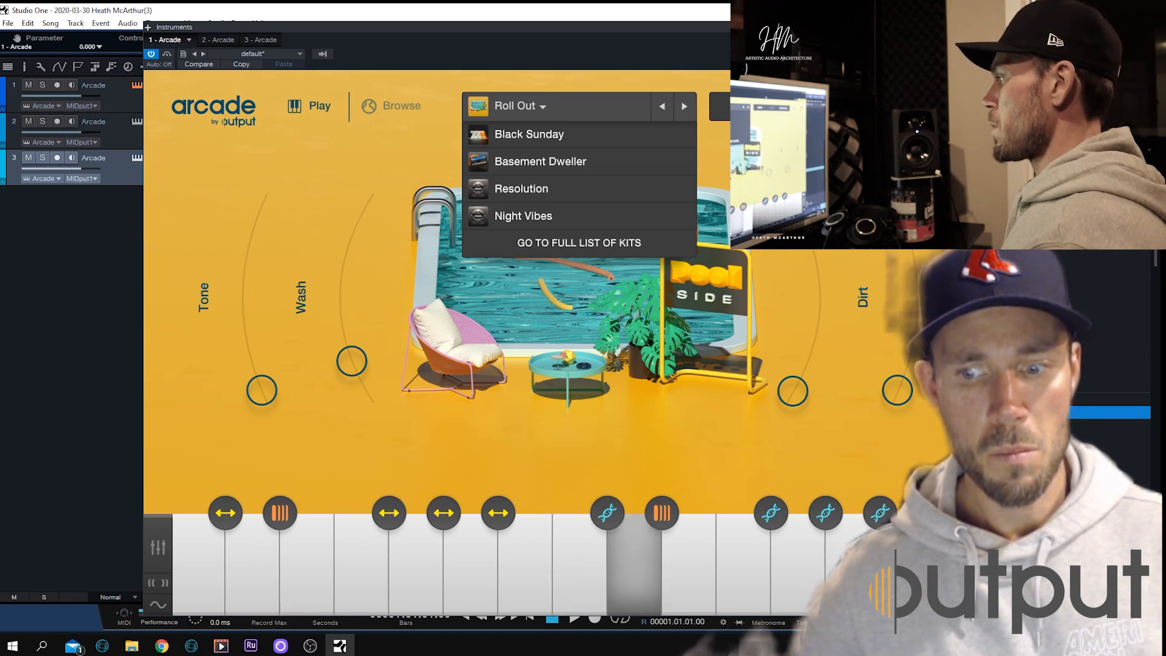
left_click_drag(921, 24, 617, 7)
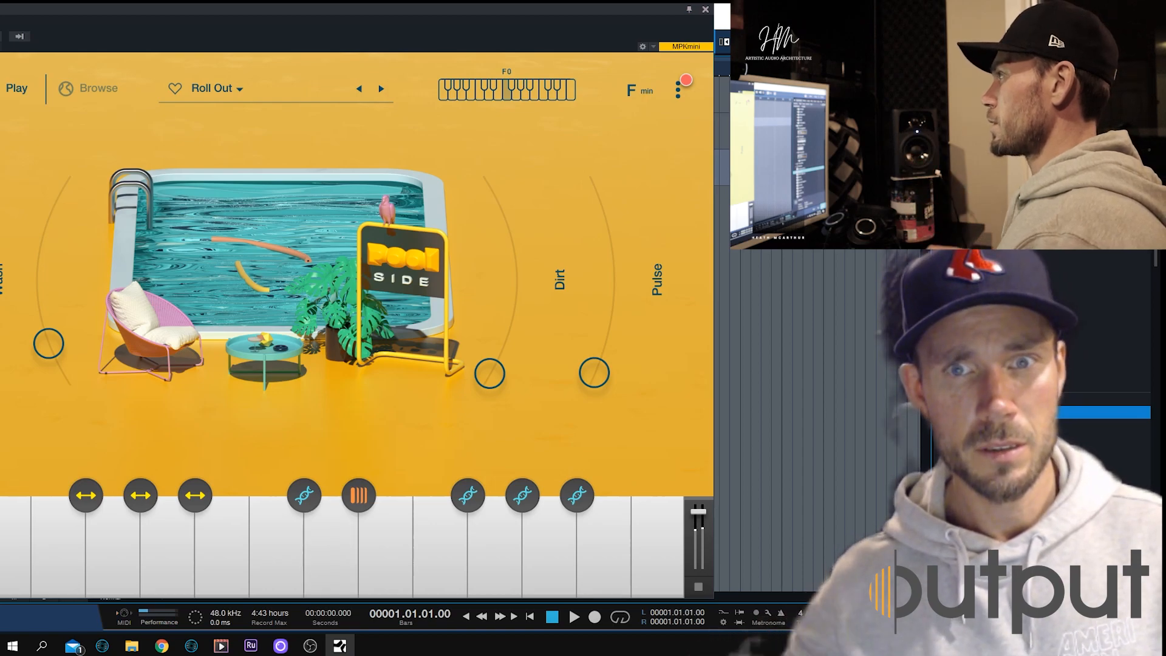
left_click(637, 91)
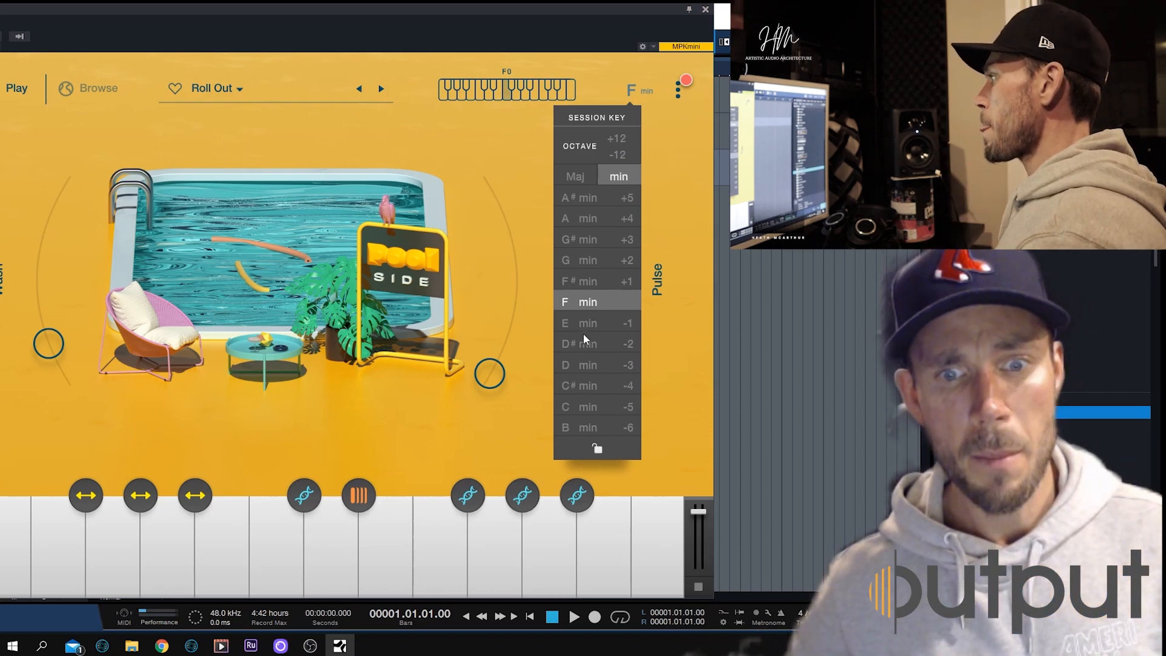
left_click(582, 184)
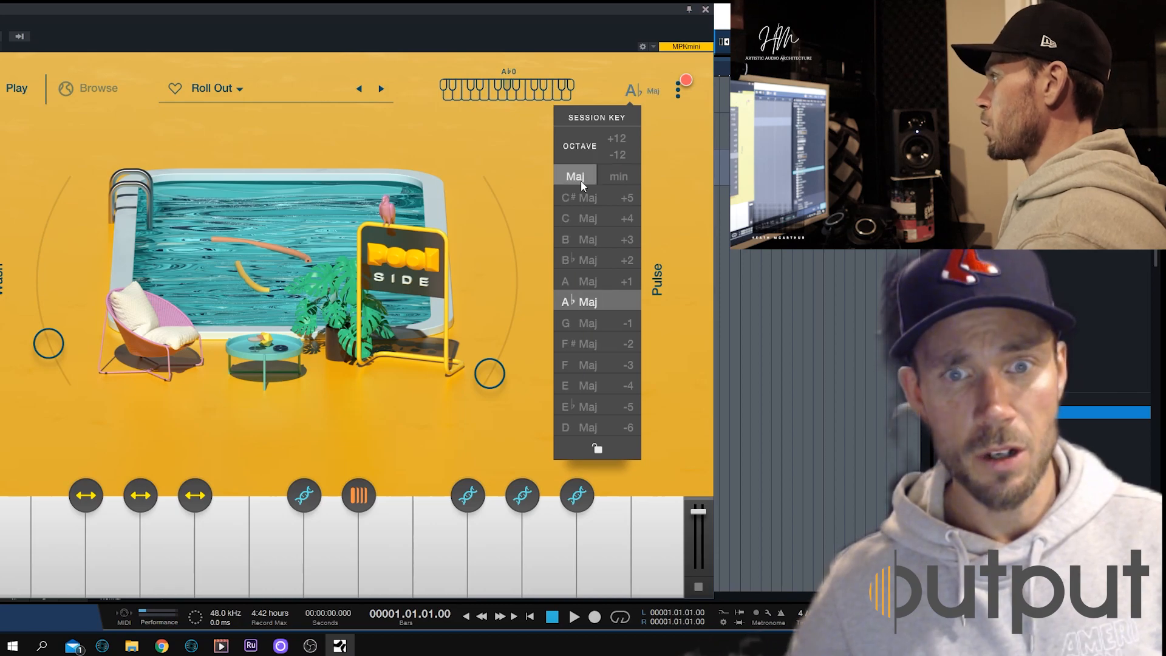
left_click(590, 218)
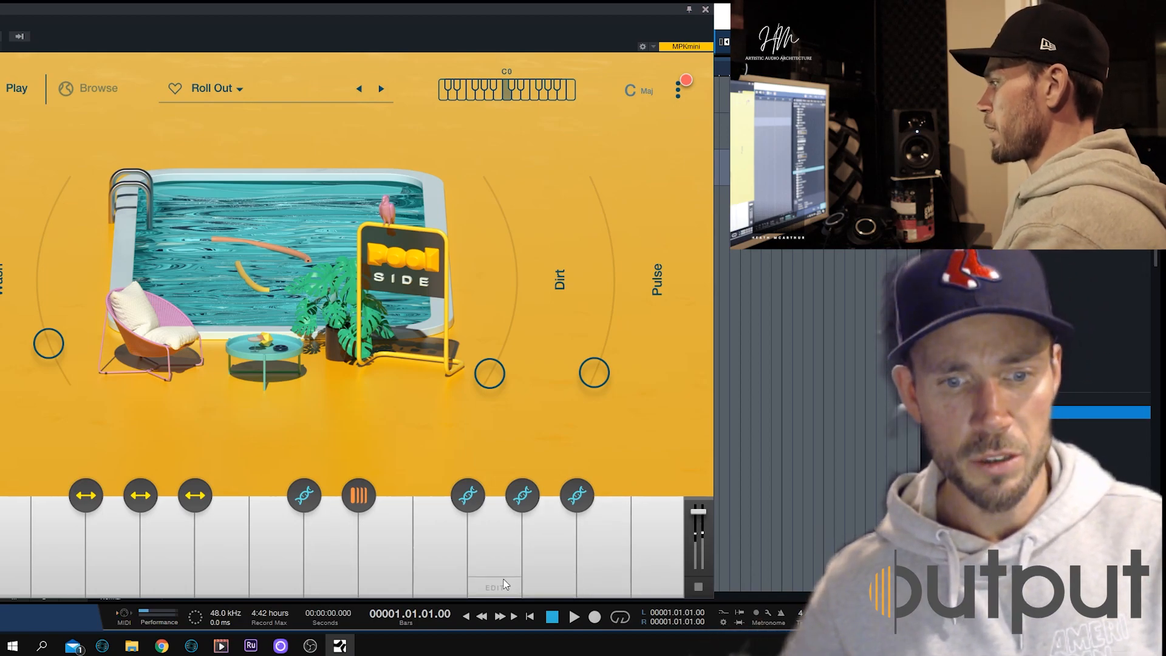
Open the loop editor in the first Arcade instance, advance through the kits to Resolution, and close the instrument
left_click(494, 586)
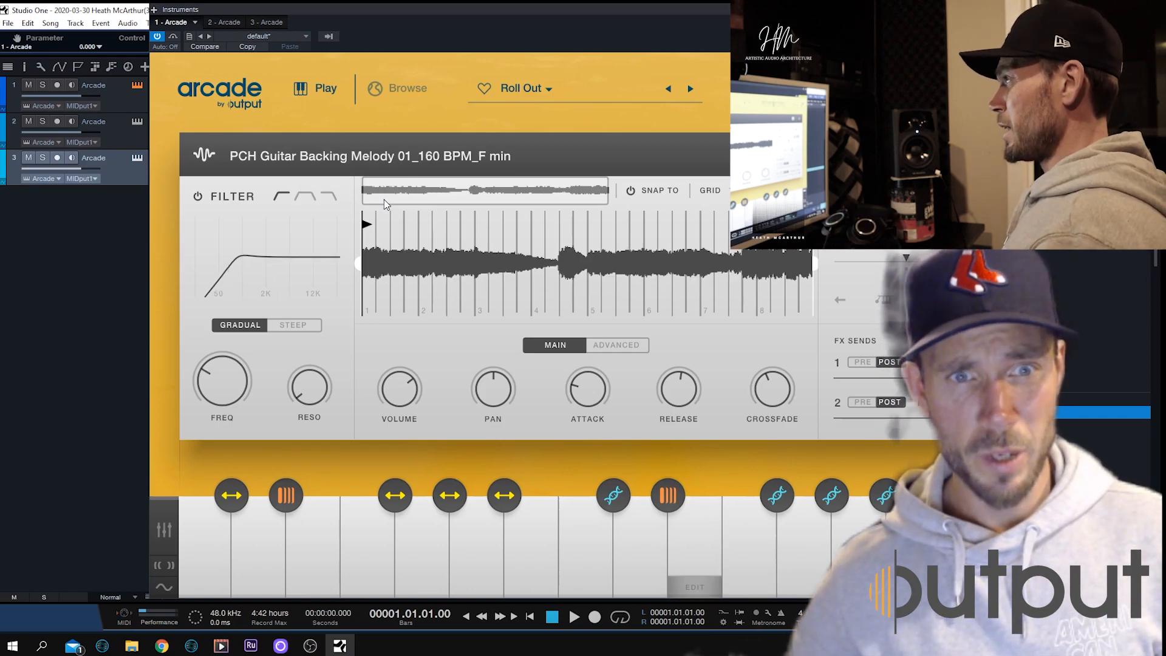
left_click(689, 89)
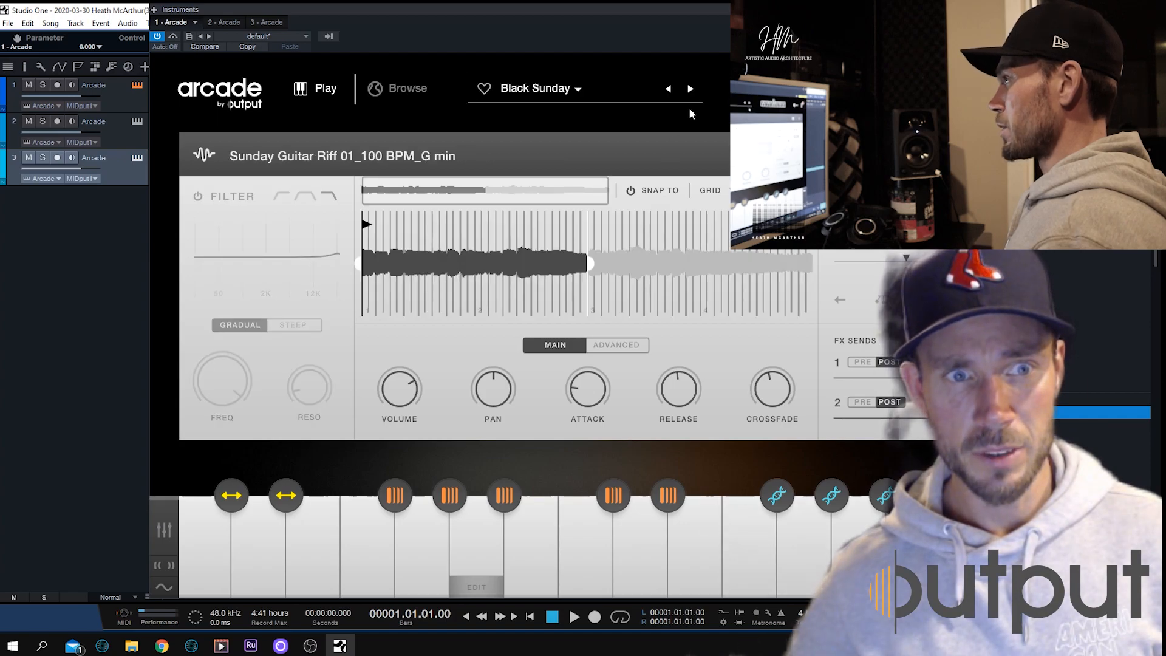
left_click(696, 87)
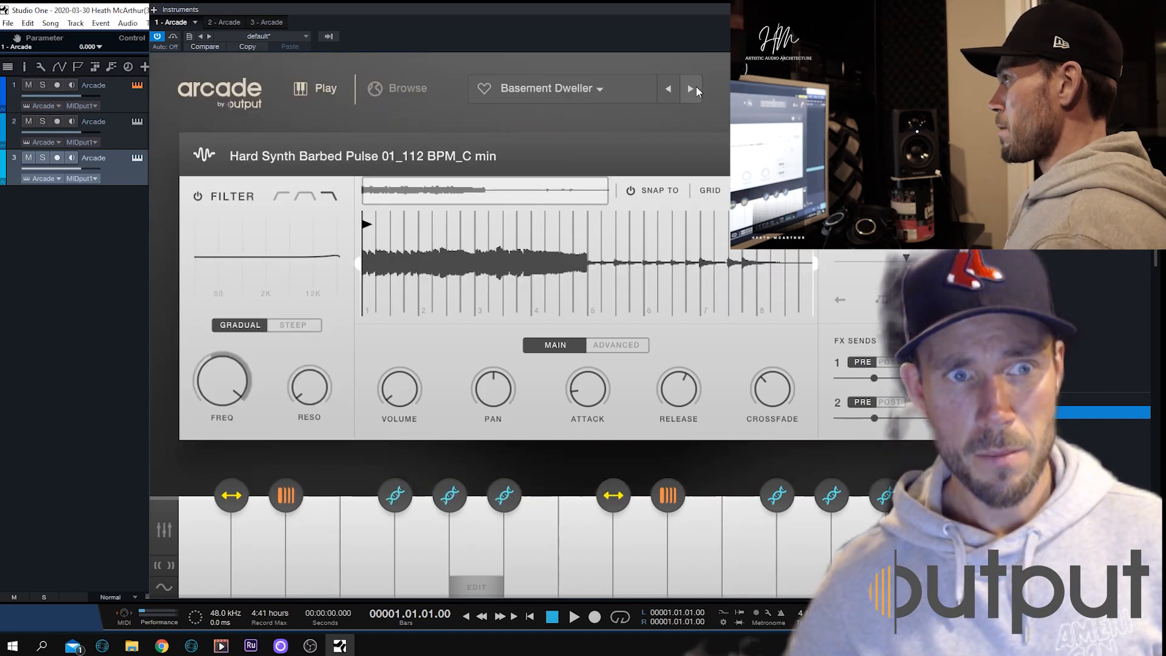
left_click(695, 88)
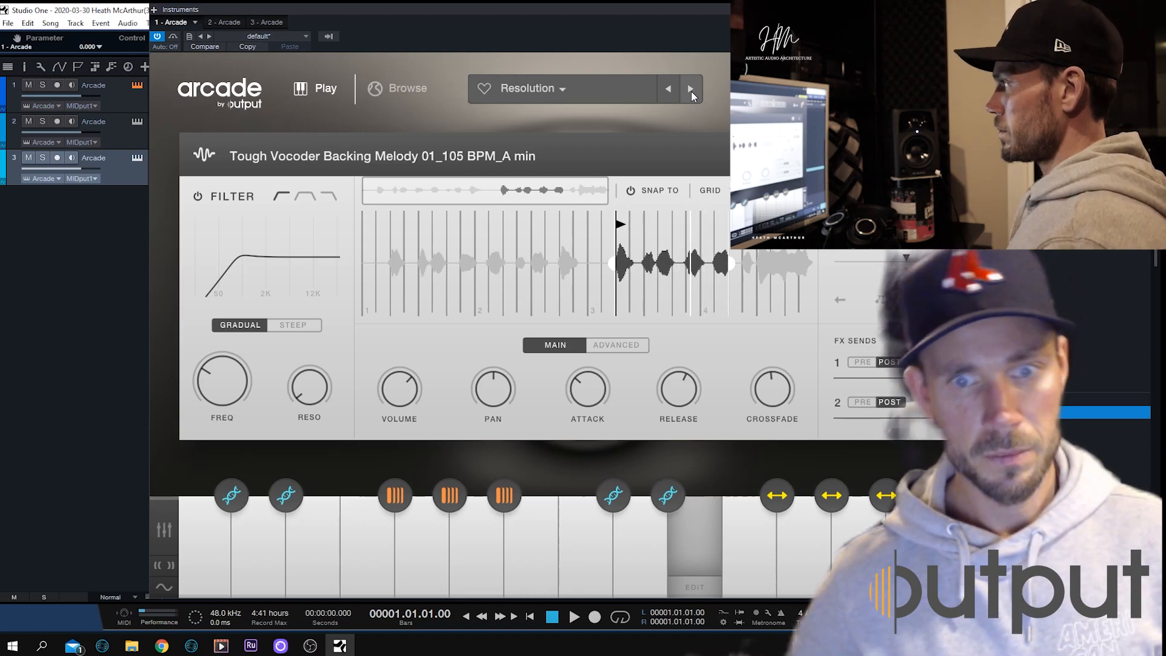
left_click(997, 9)
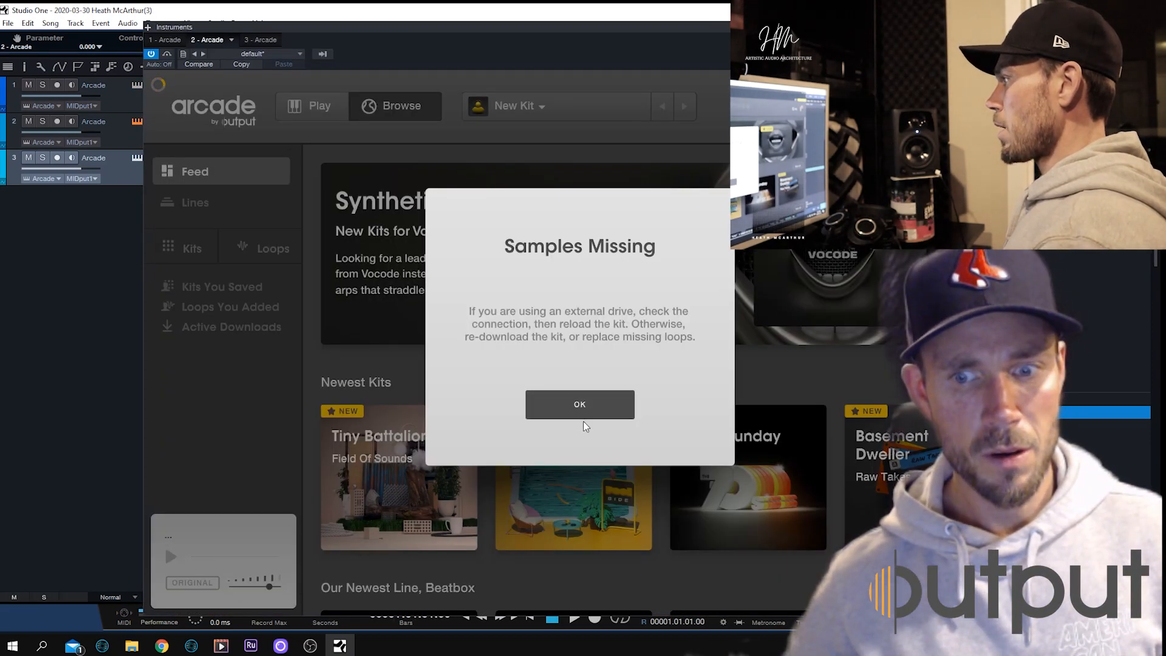
Load the Live and Direct kit from the Beatbox line into the Arcade instance on track 2
left_click(625, 412)
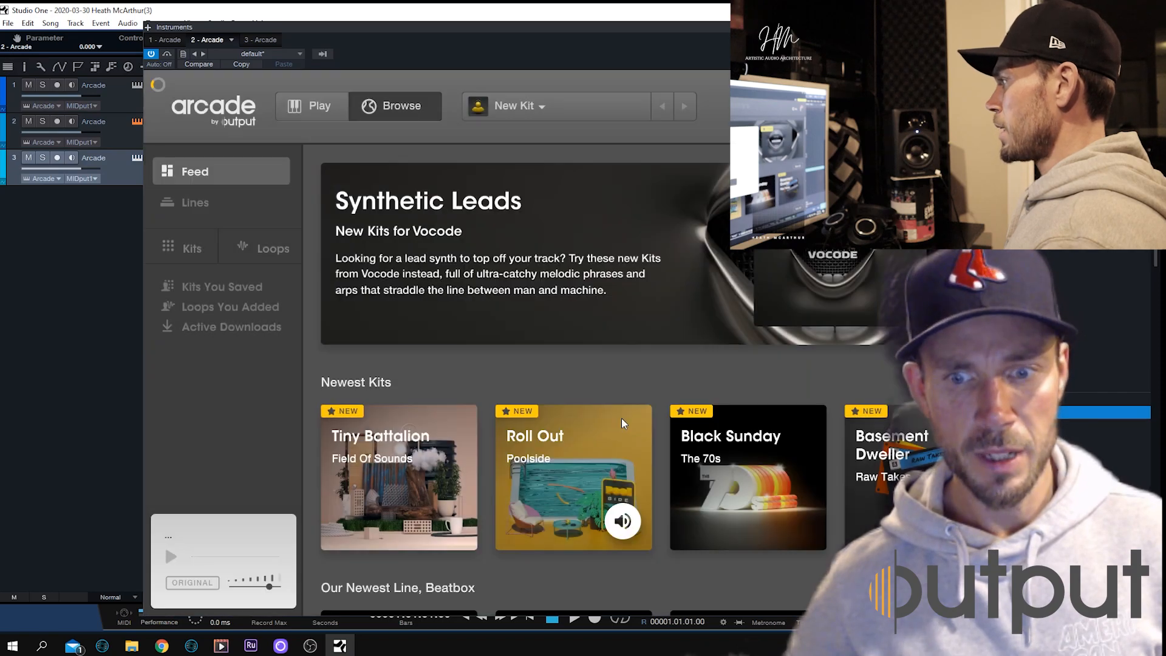
left_click(243, 287)
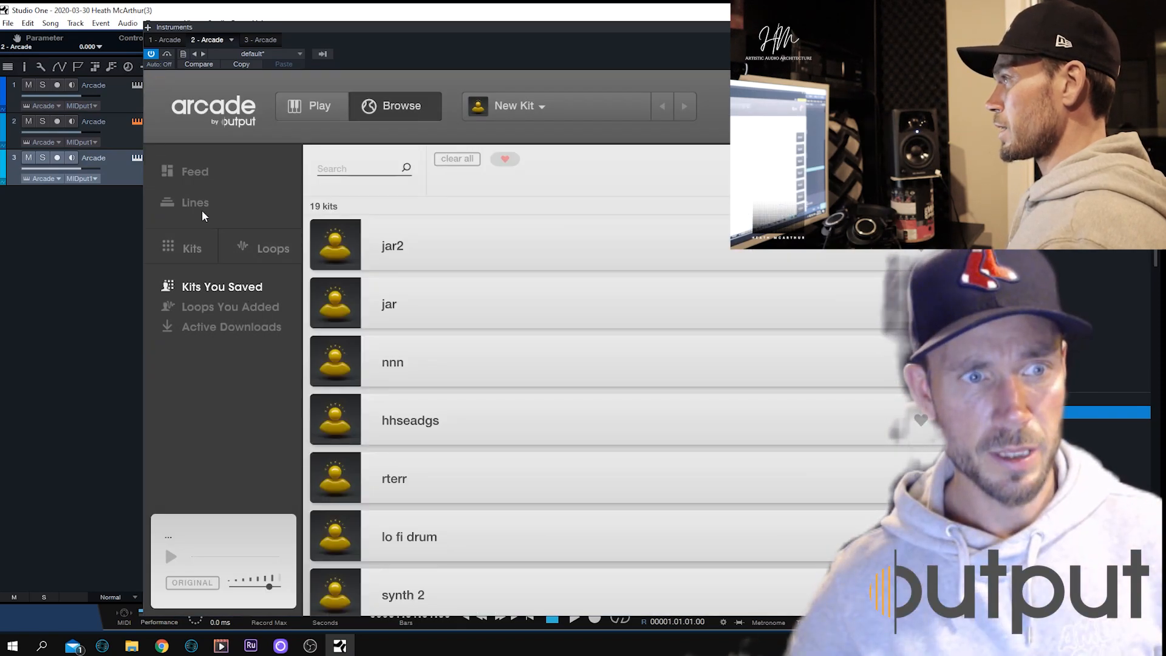
left_click(202, 207)
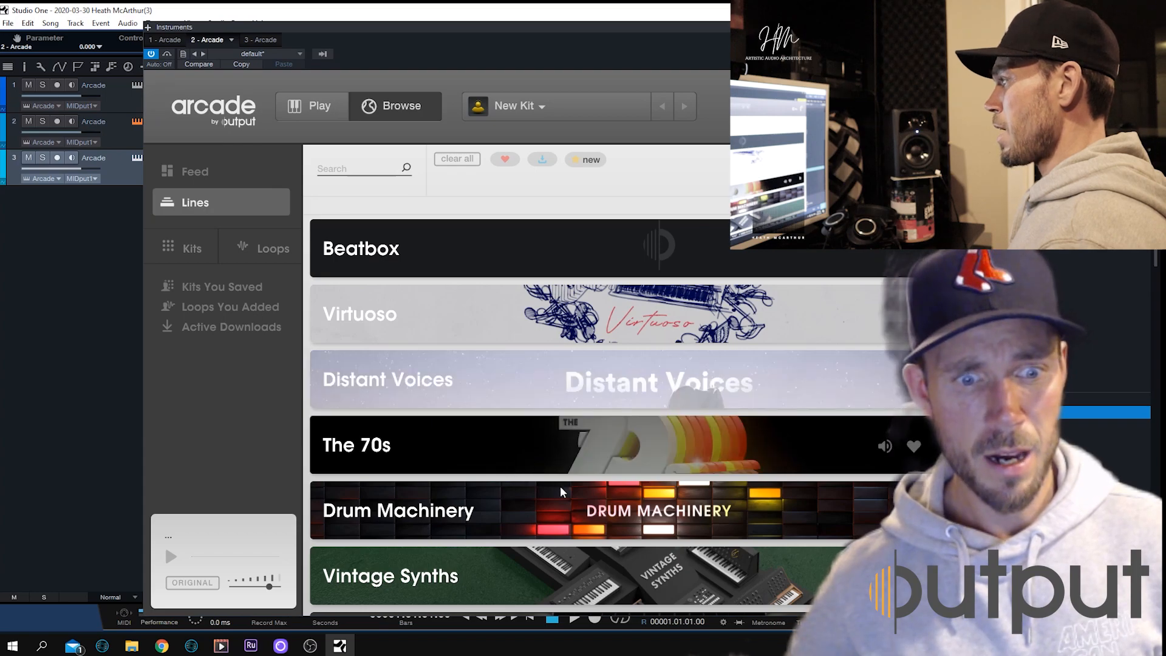
scroll(563, 463, "down", 10)
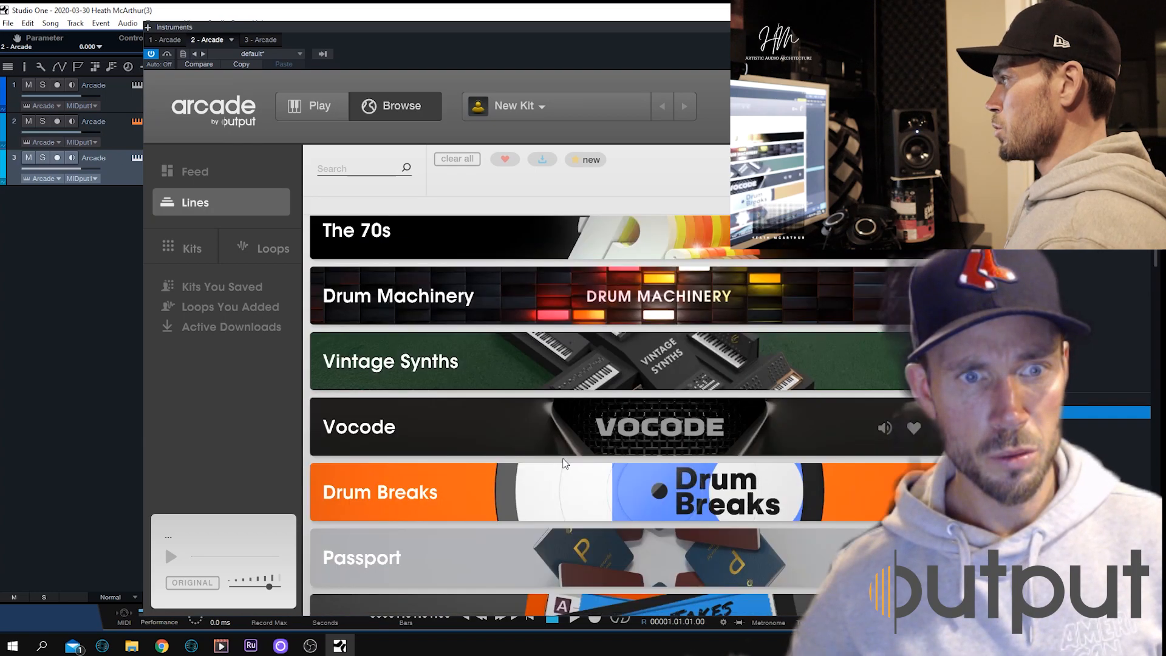
scroll(563, 463, "up", 10)
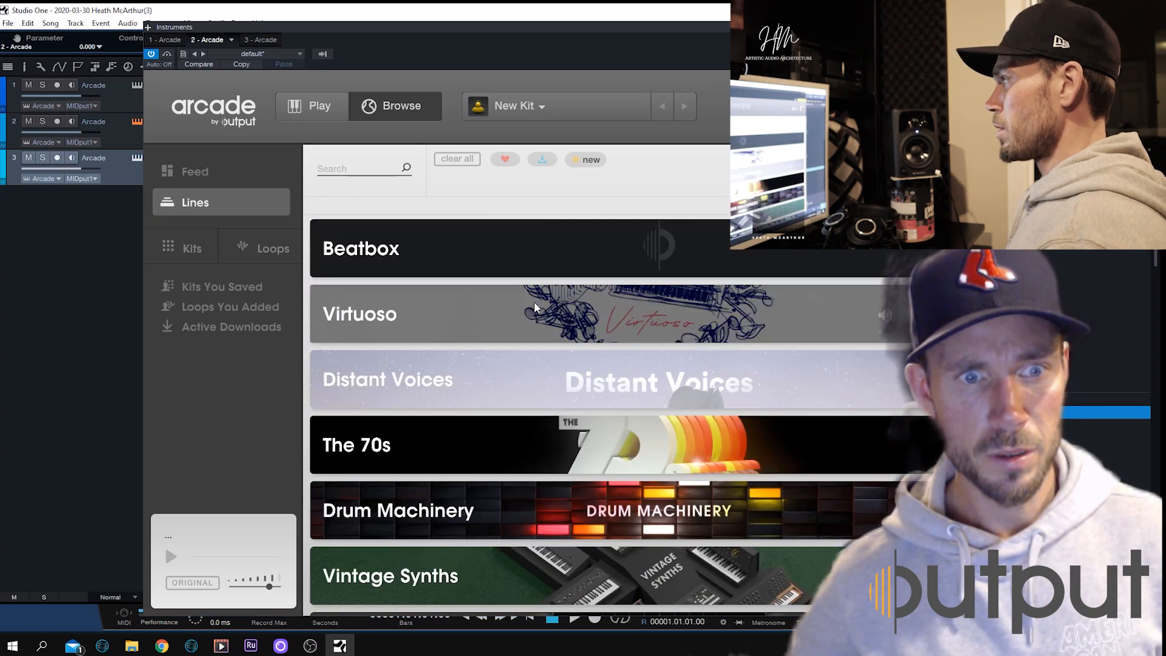
left_click(577, 249)
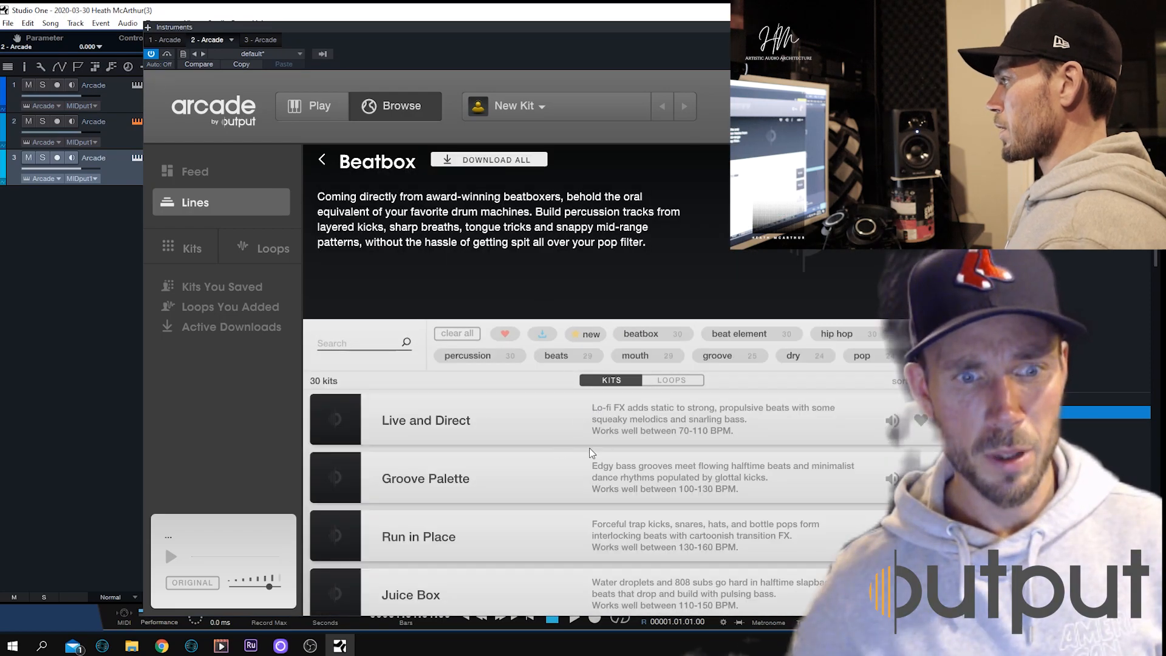
left_click(982, 420)
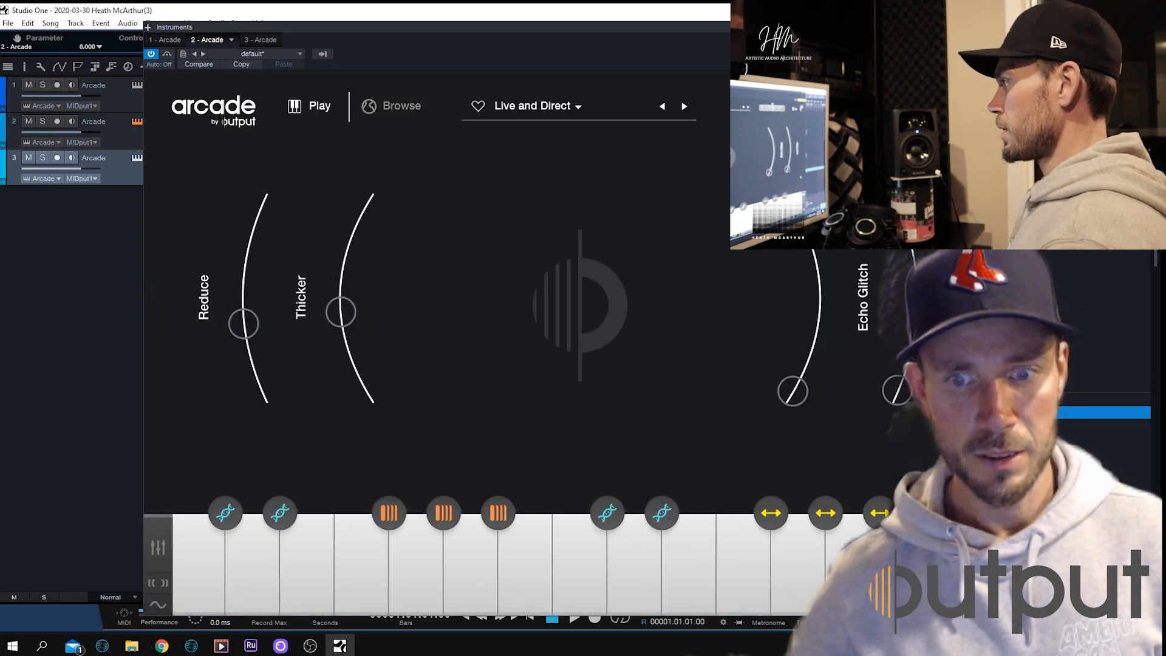
Assign the MPKmini keyboard to MIDI Input 1 of the second Arcade instance and return to the arrangement
left_click(323, 53)
left_click(436, 106)
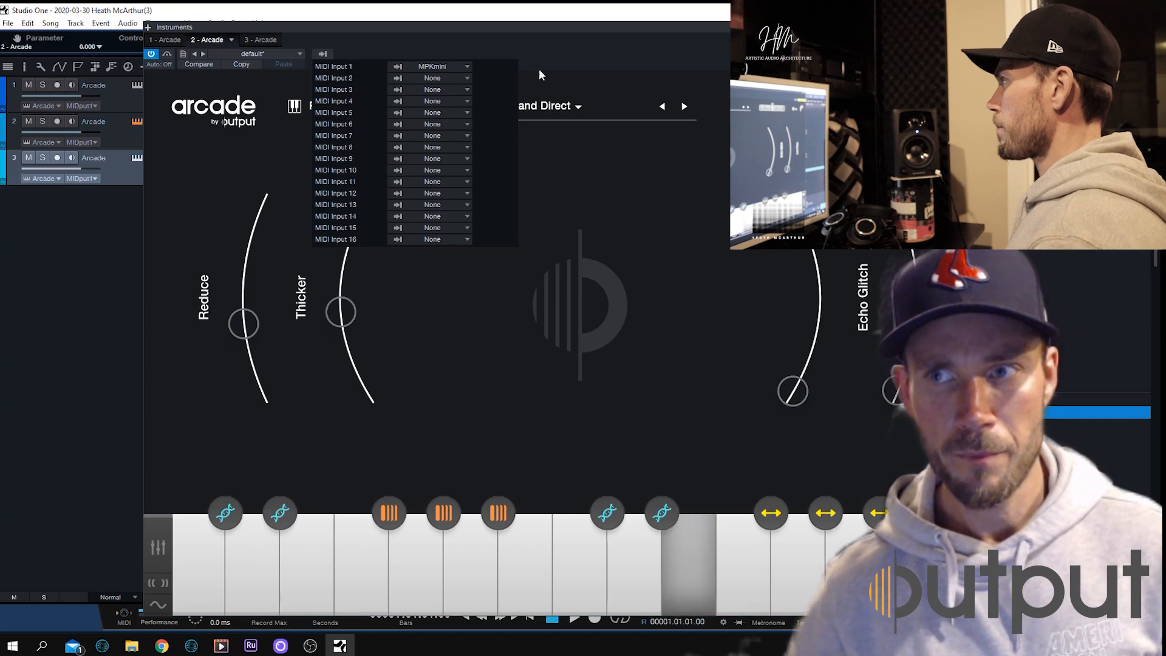
key("Escape")
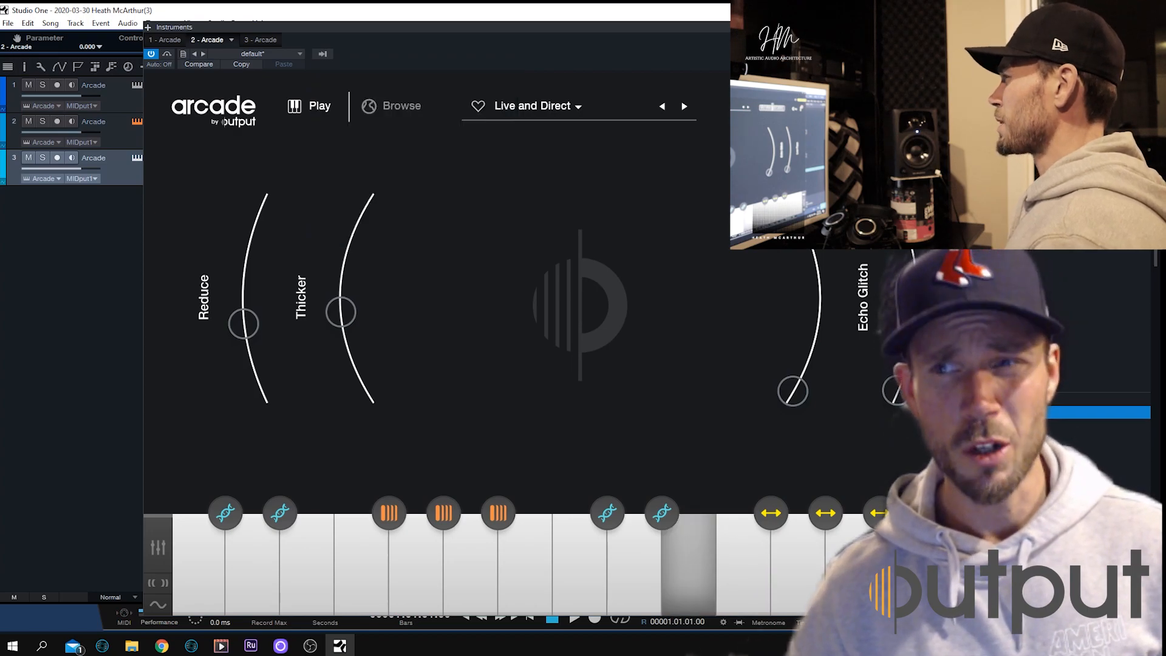
left_click(1008, 27)
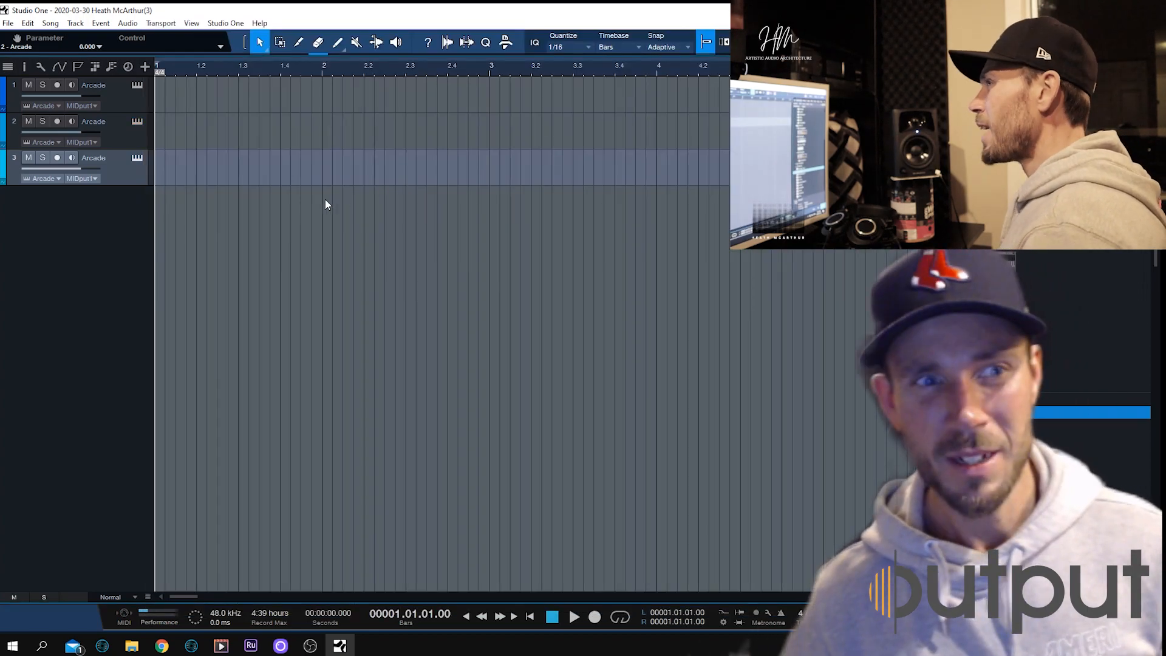
scroll(308, 72, "down", 3)
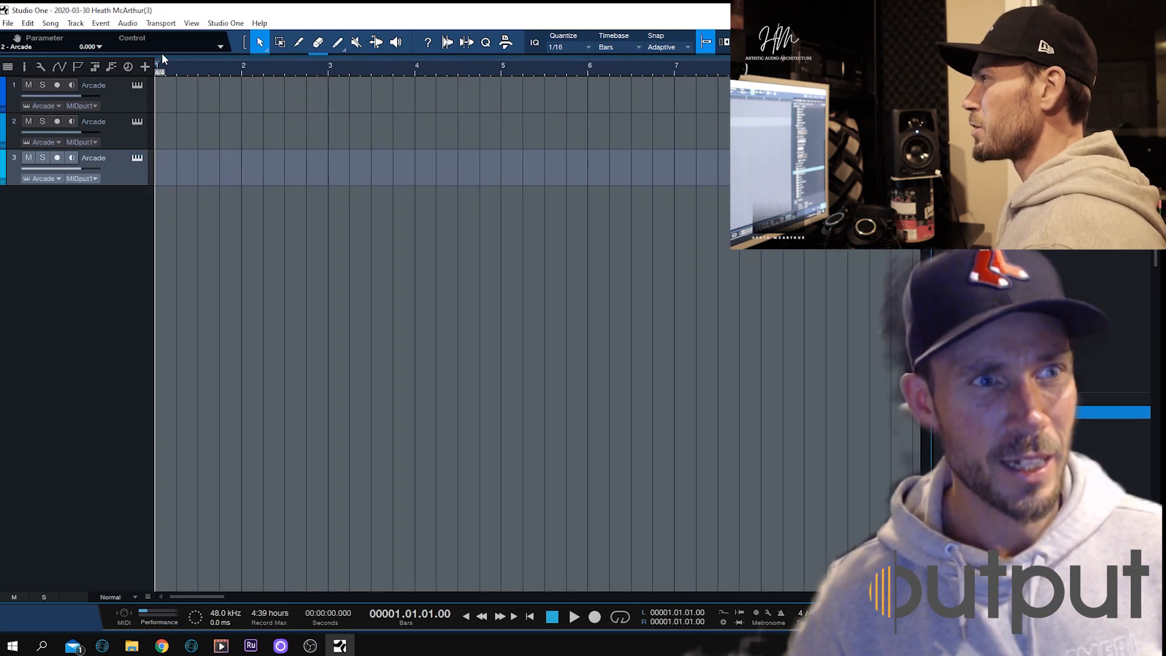
Set the loop range from bar 1 to bar 8 and open the Arcade instance on track 3
left_click_drag(160, 64, 744, 64)
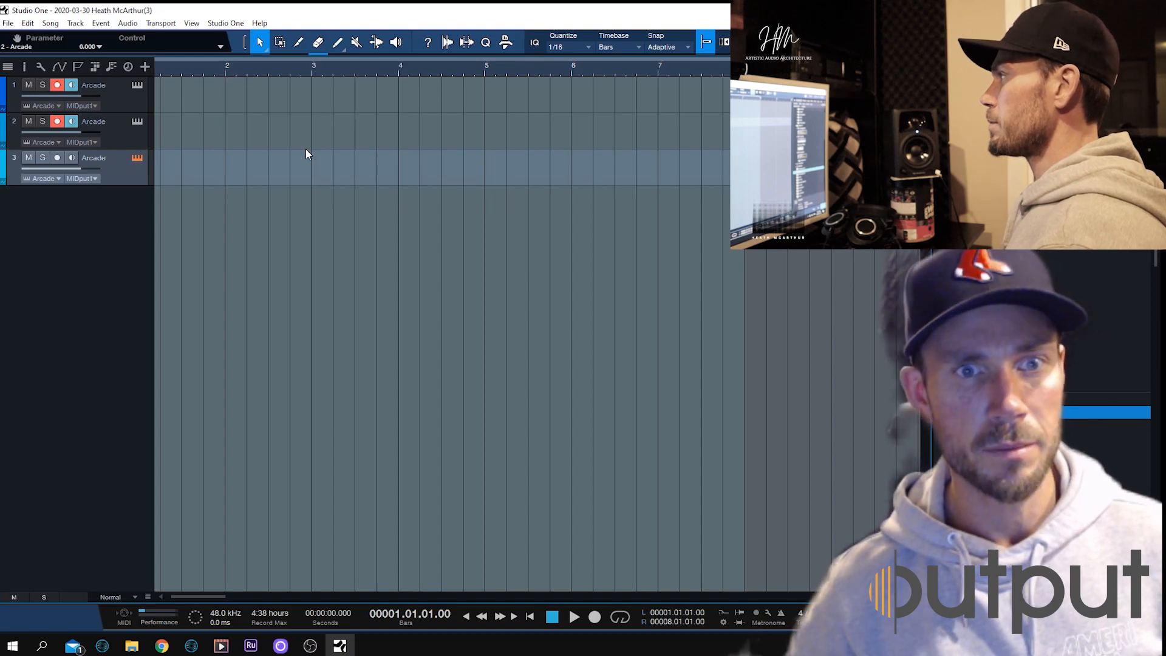
key("F11")
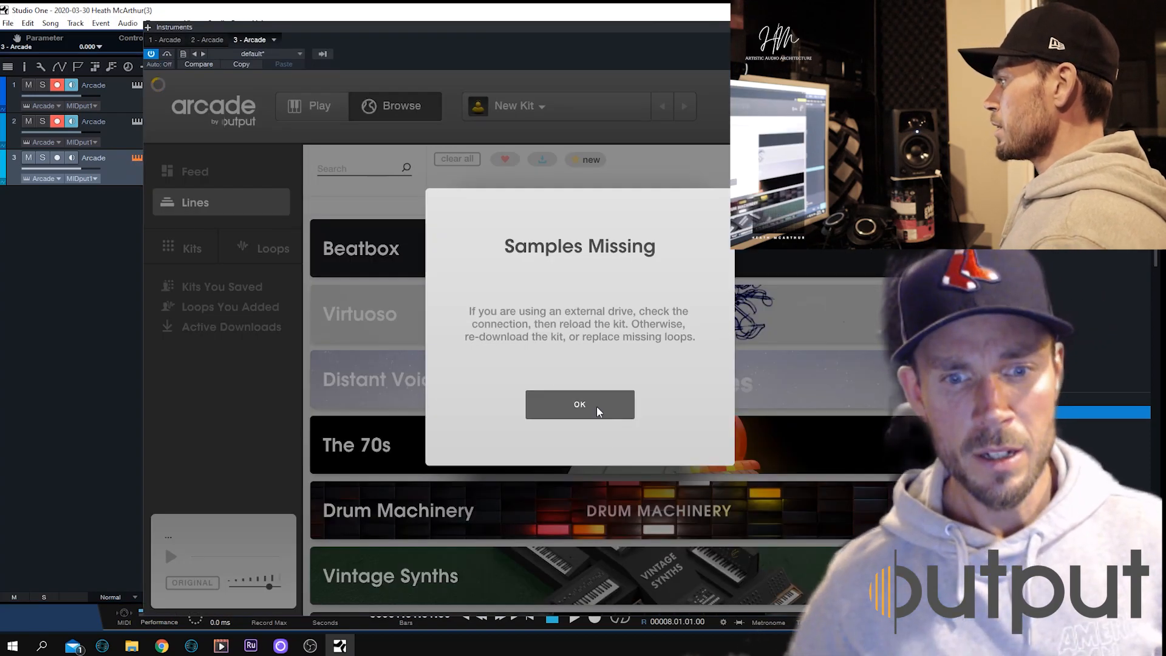
left_click(596, 406)
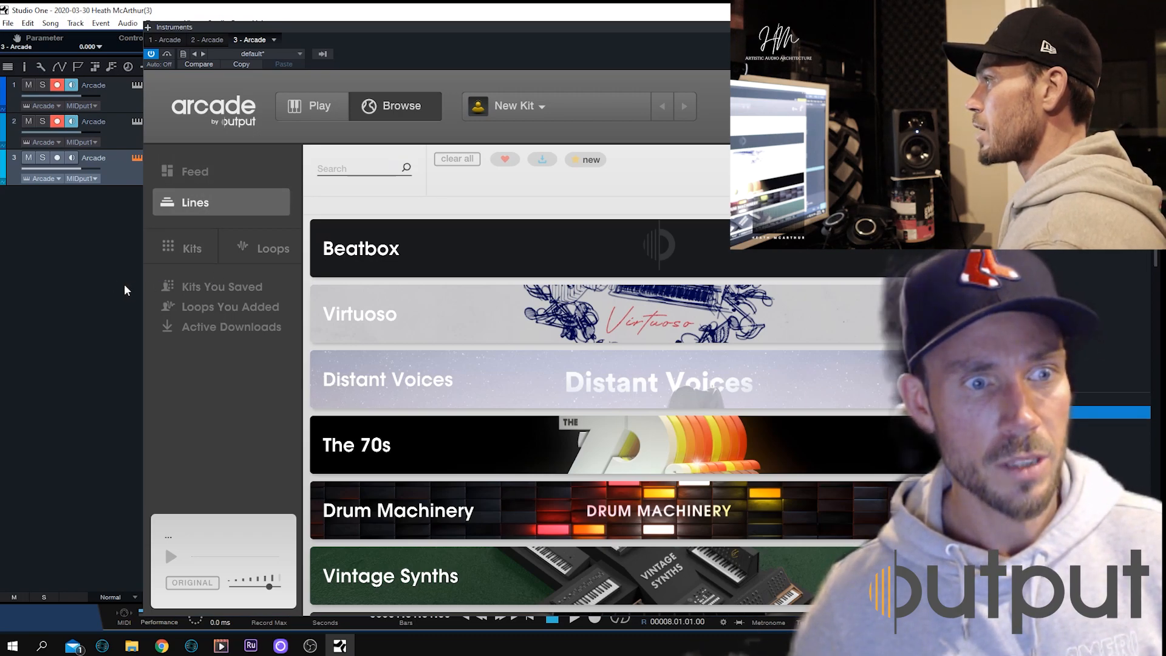
Load the Interior Breach kit from the Bassline line into the third Arcade instance
left_click(193, 262)
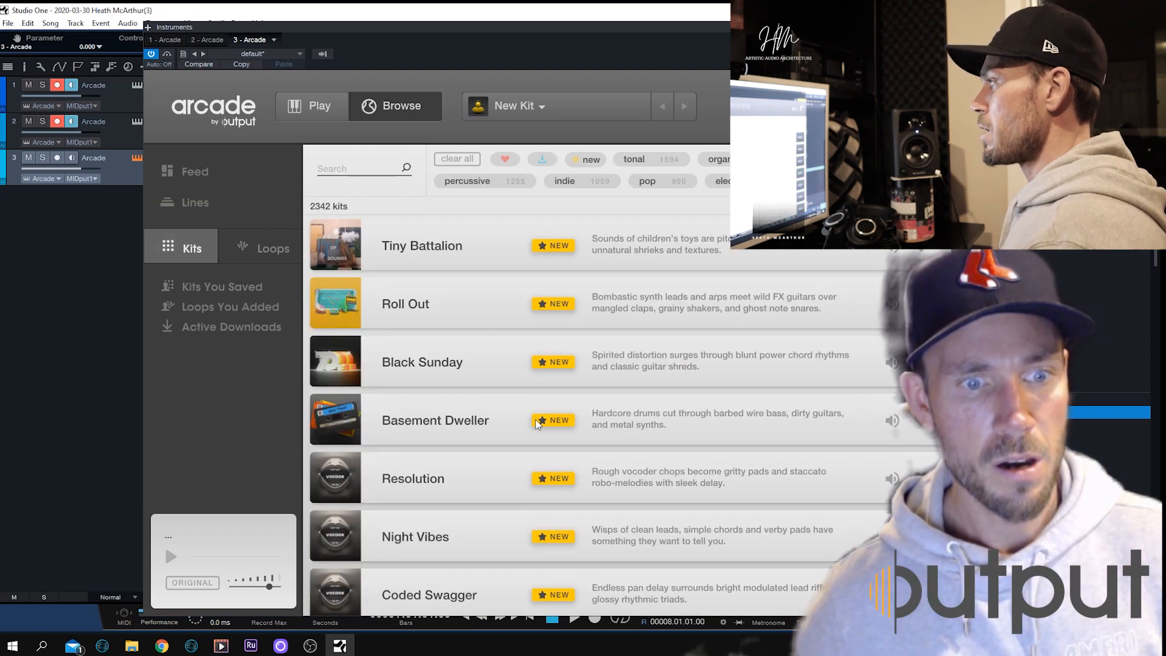
left_click(545, 115)
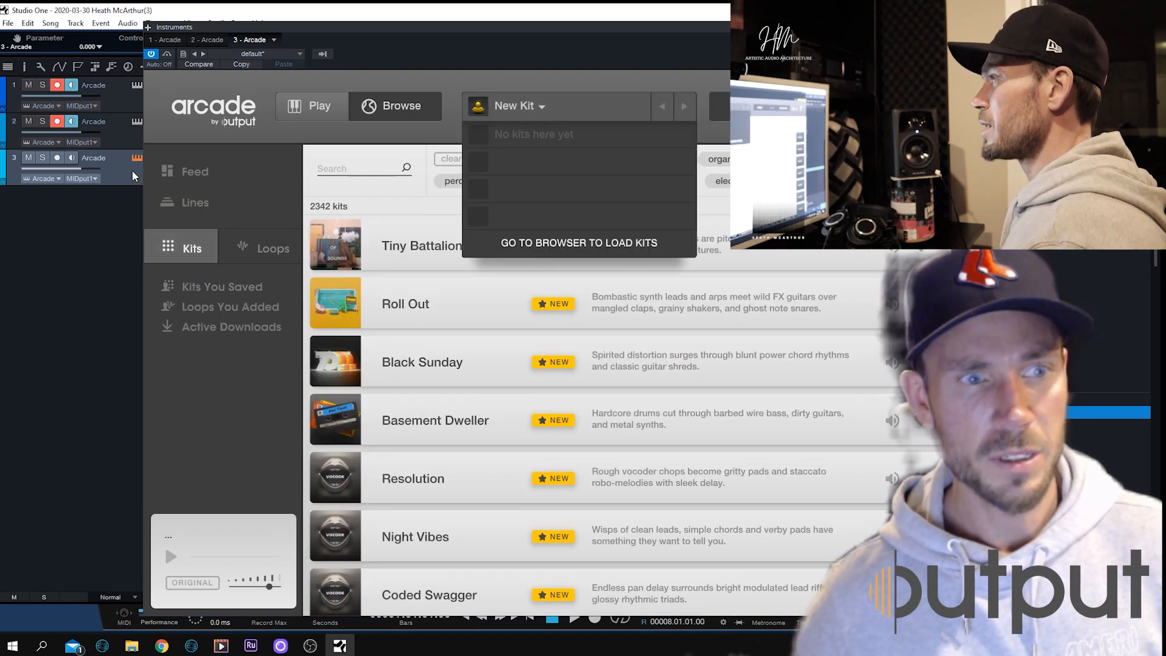
left_click(185, 195)
left_click(188, 199)
left_click(190, 183)
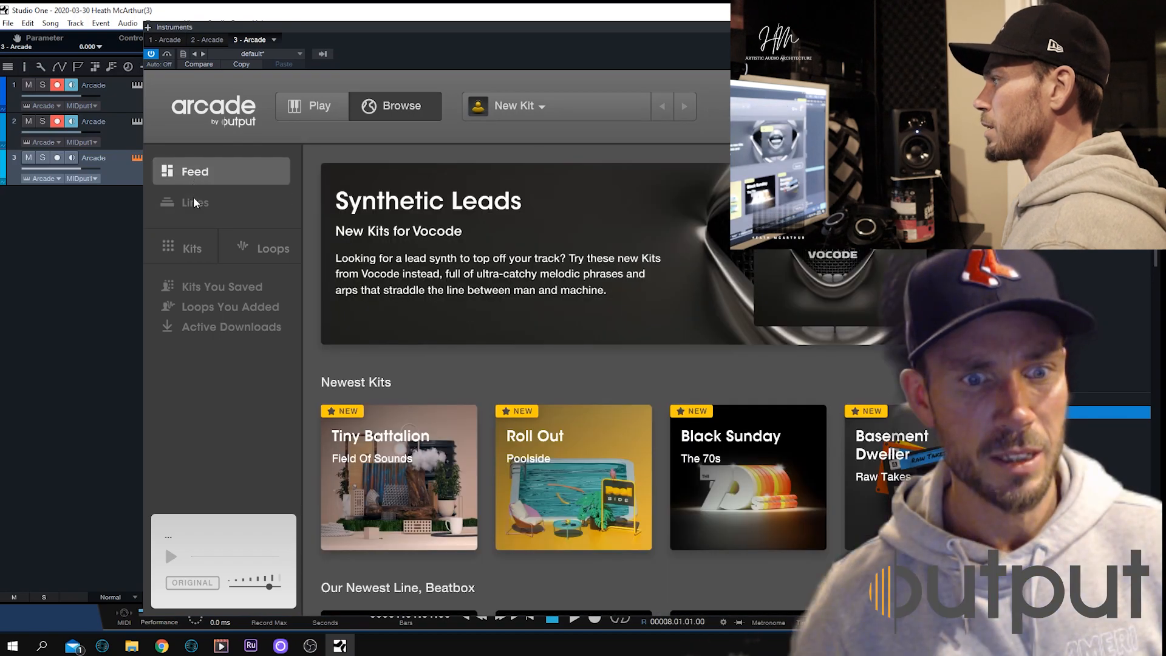
left_click(194, 202)
scroll(588, 391, "down", 10)
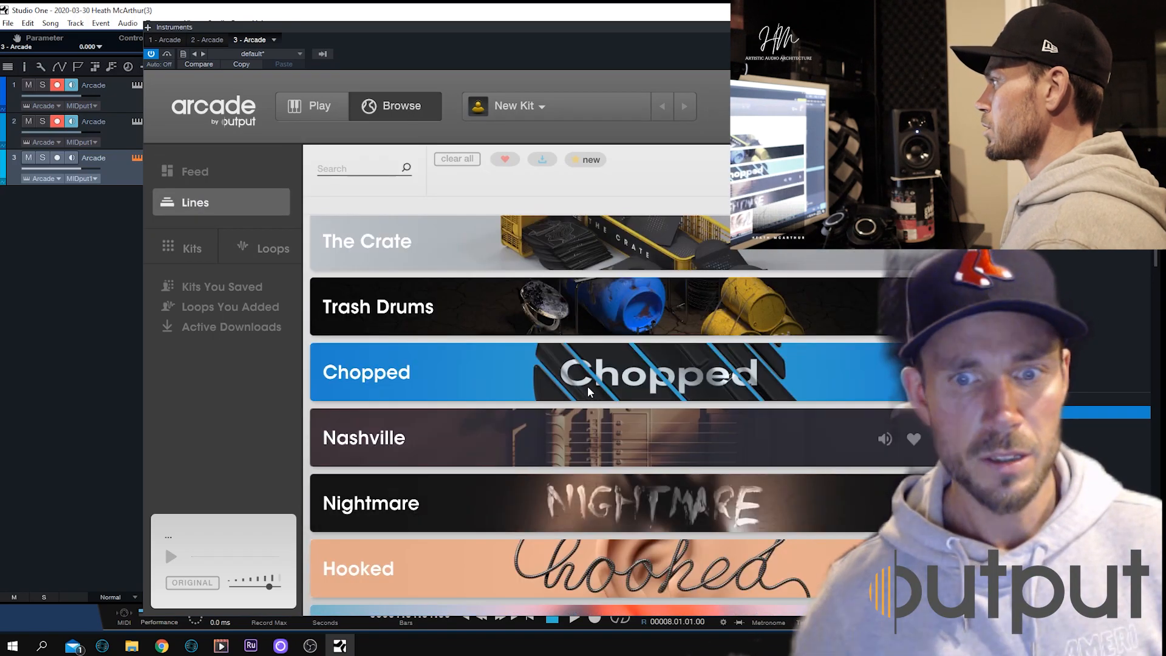
scroll(588, 392, "up", 3)
left_click(649, 329)
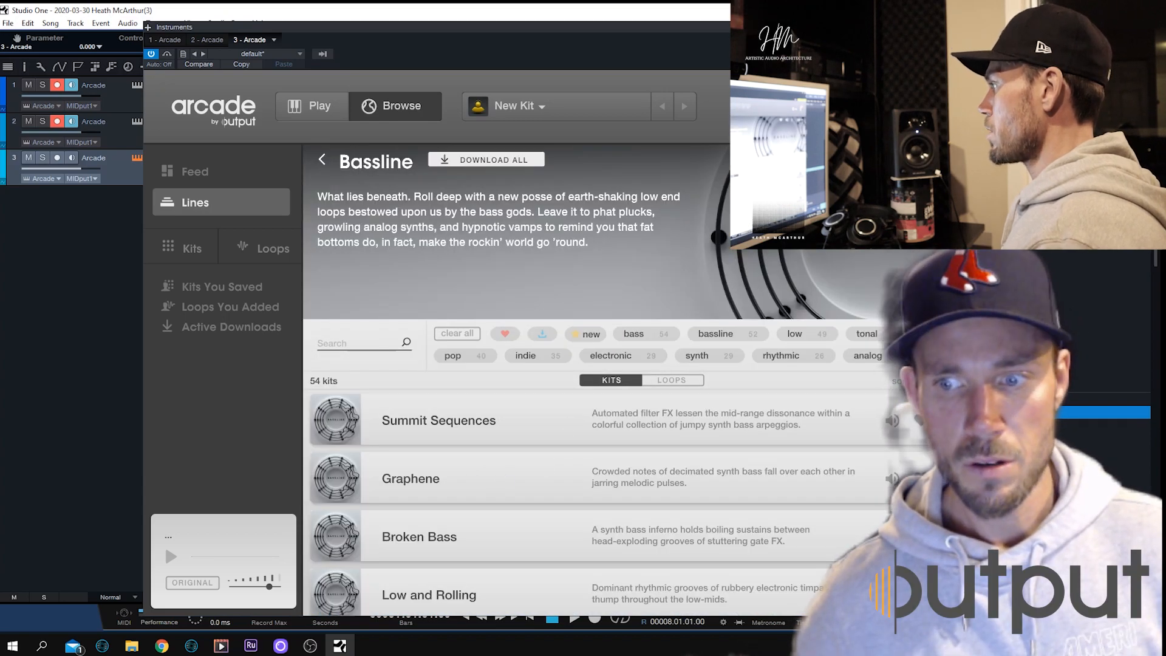
scroll(588, 457, "down", 12)
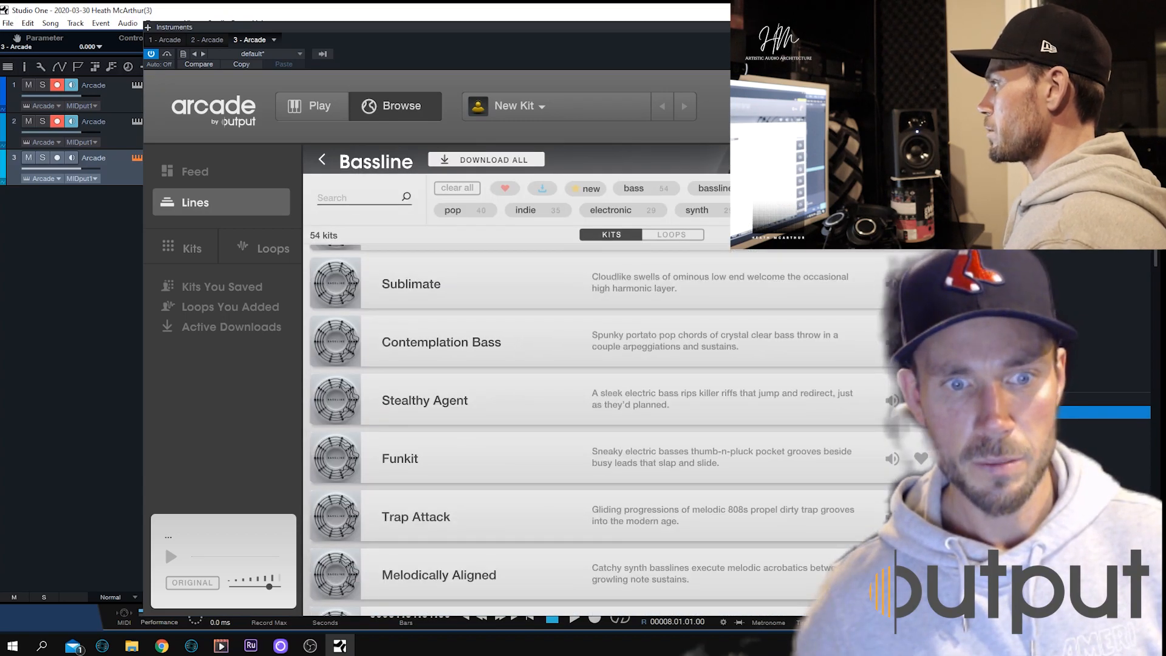
scroll(909, 422, "down", 5)
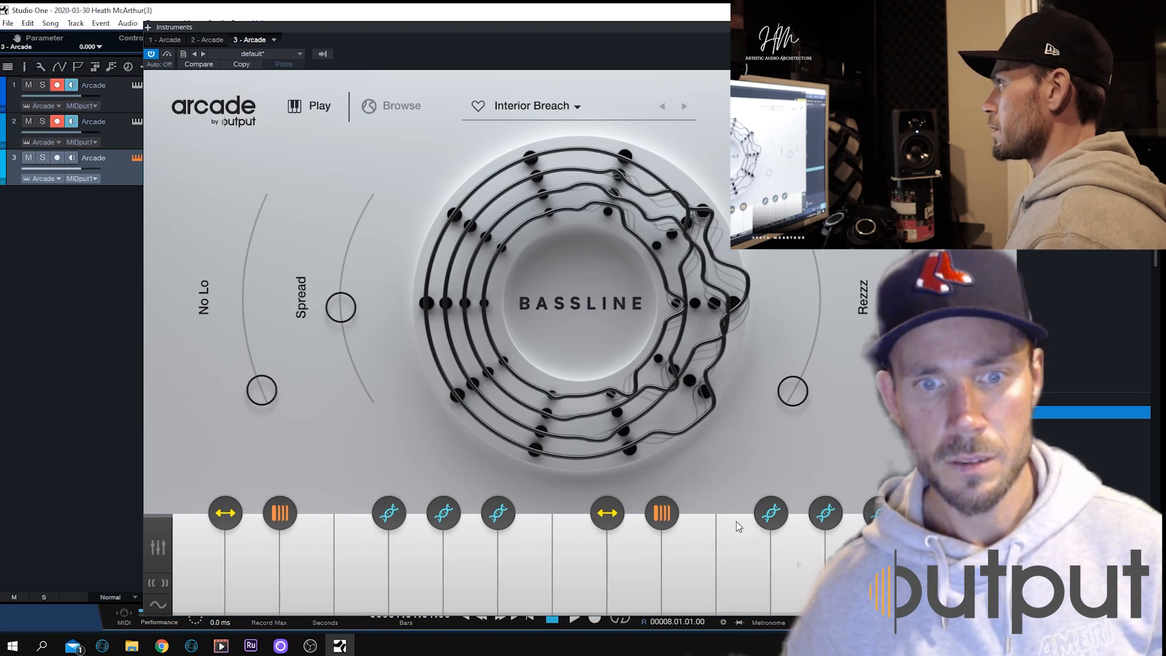
Assign the MPKmini keyboard to MIDI Input 1 of the third Arcade instance and arm track 3 for recording
left_click(323, 53)
left_click(419, 67)
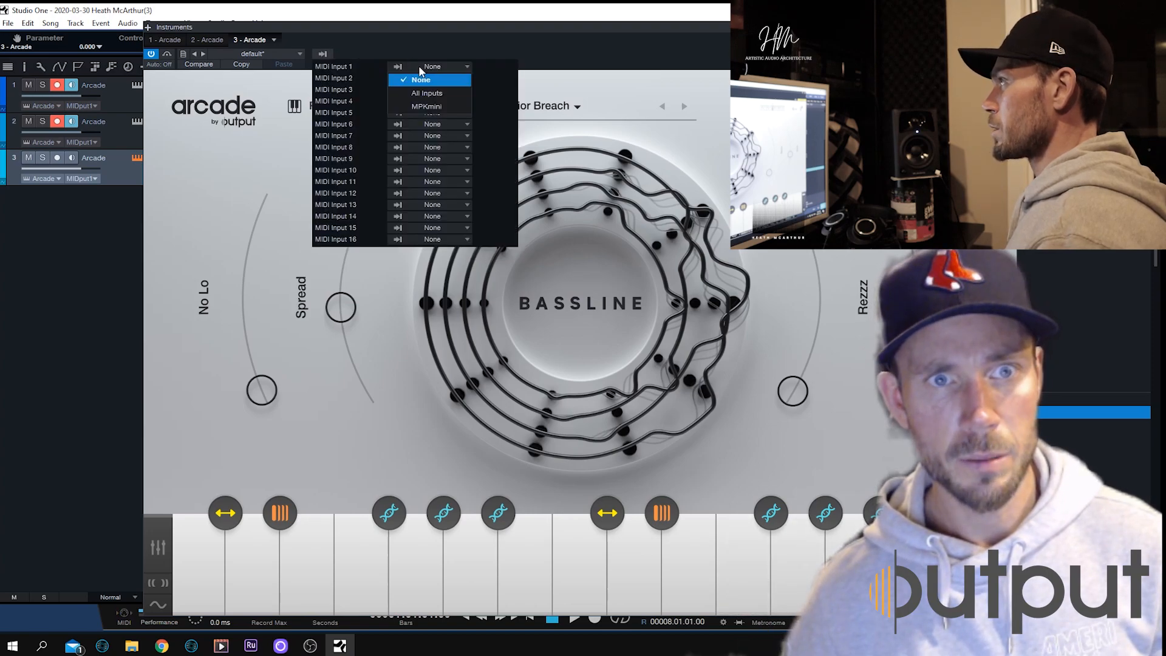
left_click(425, 104)
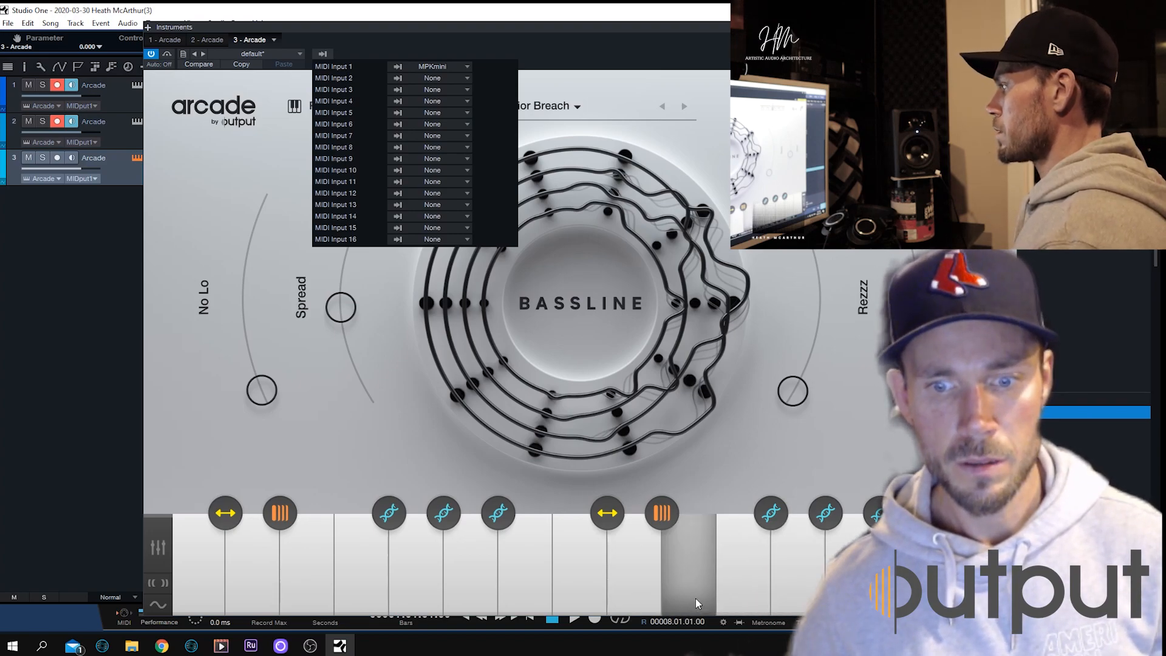
left_click(592, 107)
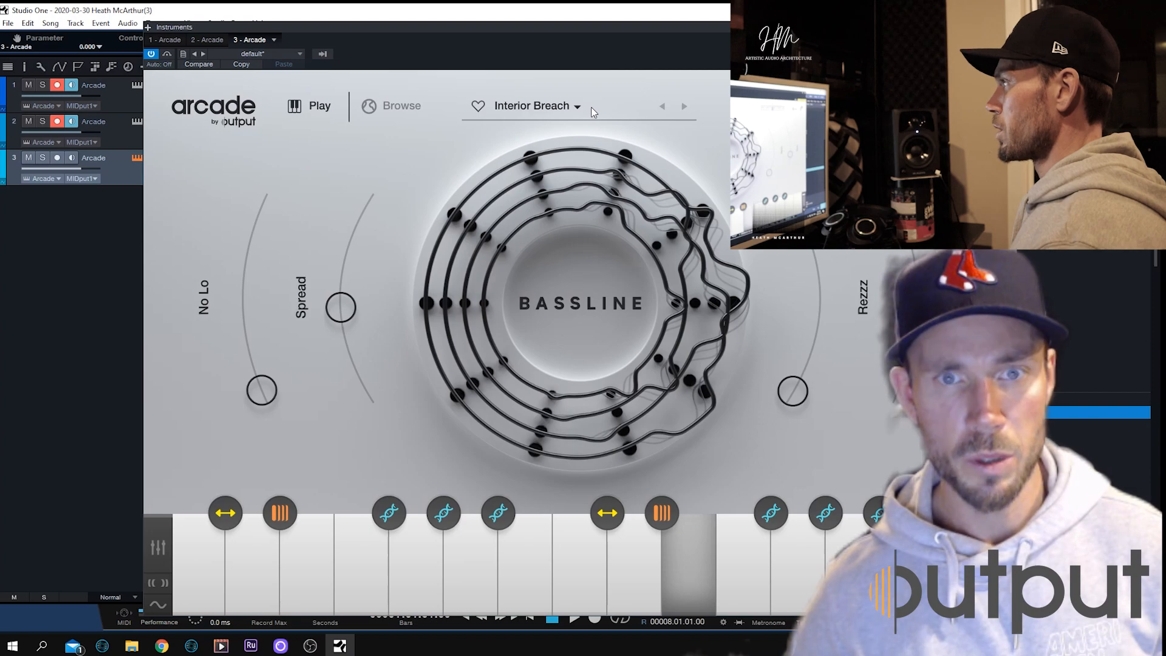
left_click(576, 108)
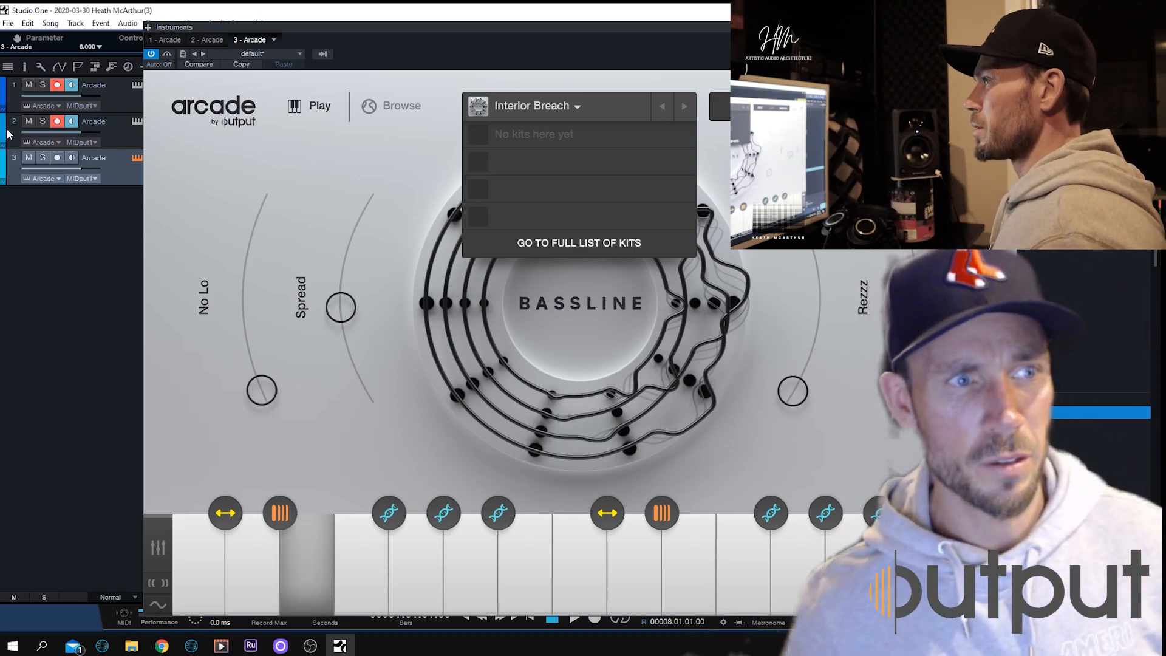
left_click(60, 157)
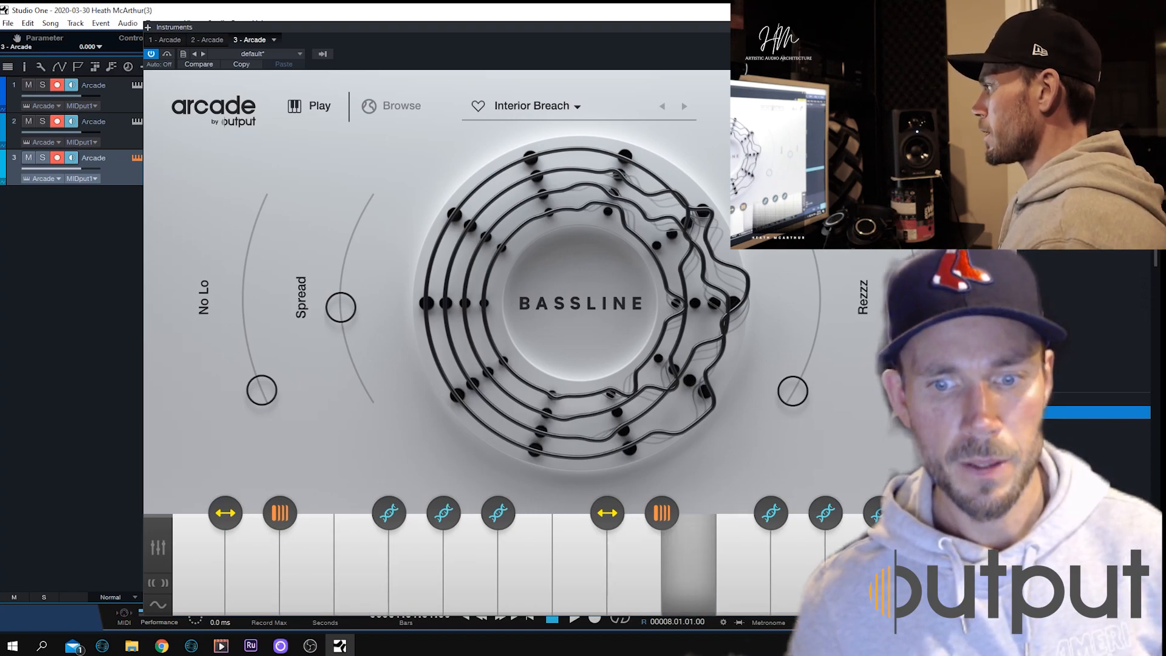
View the Synth Arp Rising Triplets 03 loop of the Interior Breach kit in the loop editor and close the editor
mouse_move(840, 522)
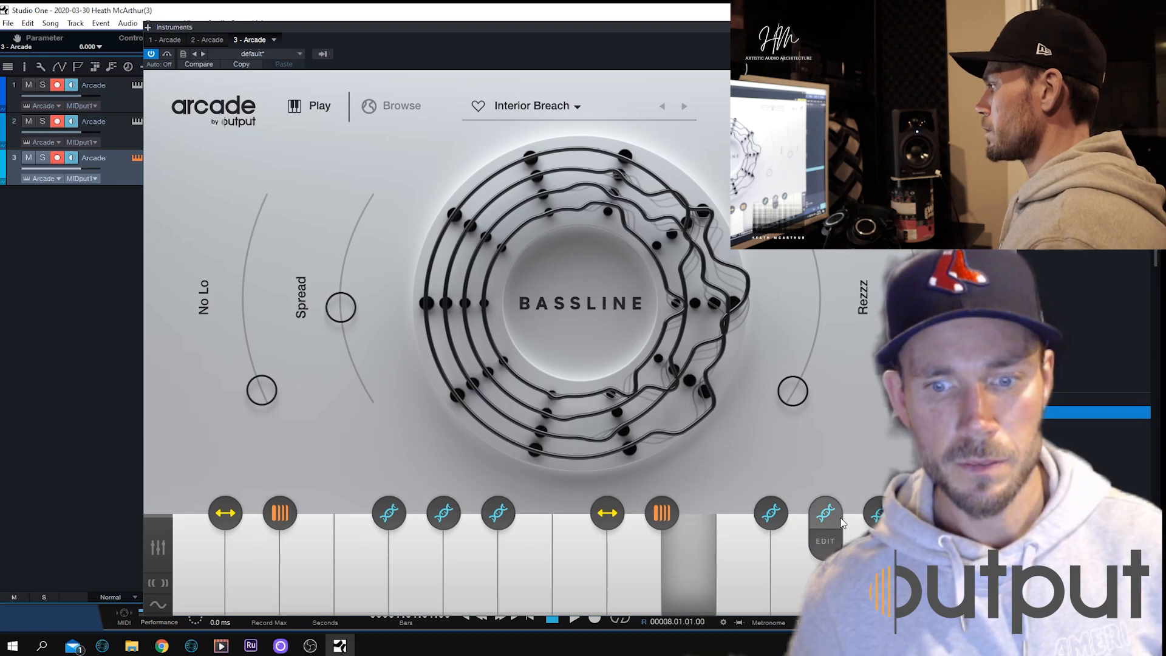
left_click(678, 603)
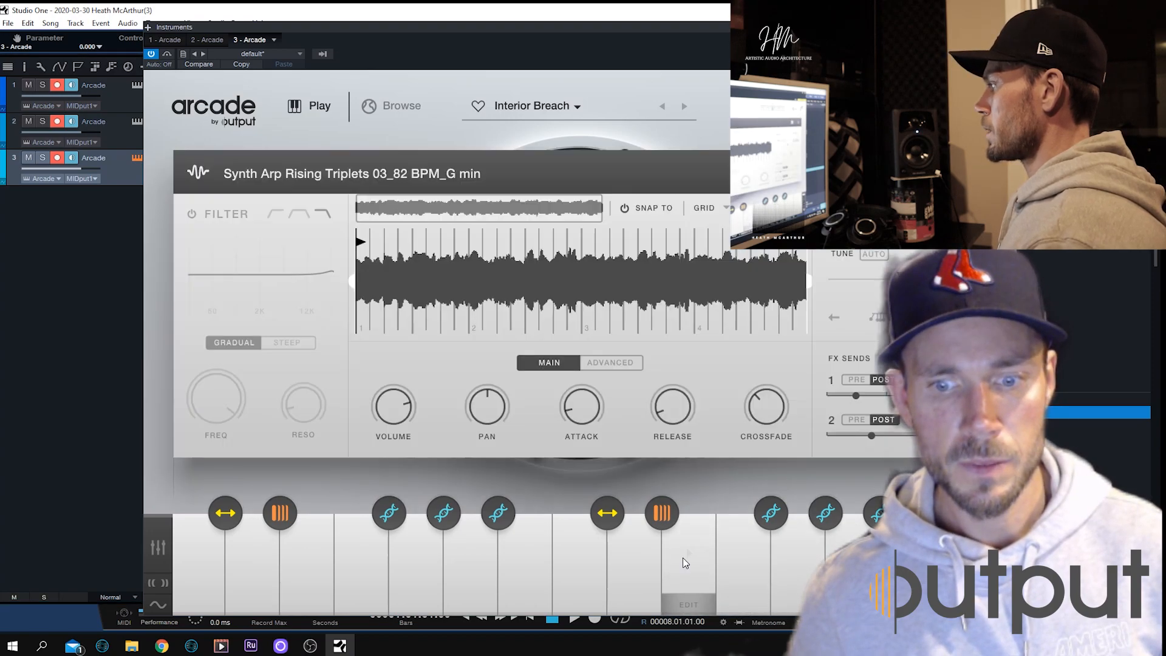
left_click(688, 604)
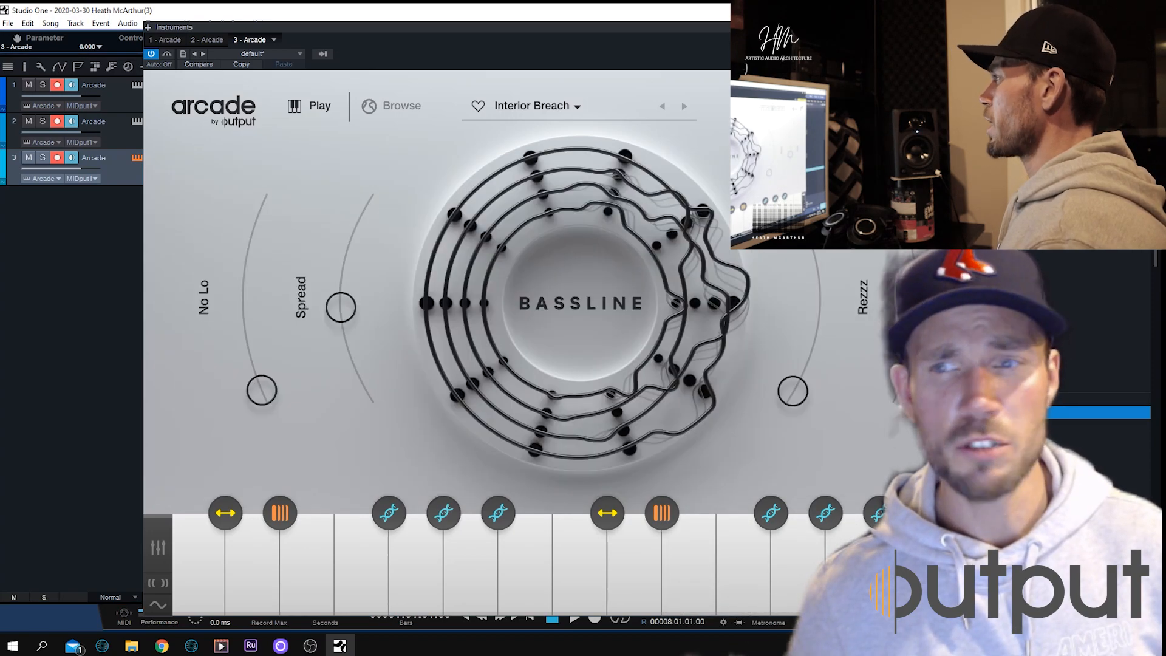
Replace the third Arcade instance's kit with Dark Zeitgeist from the Bassline line
left_click(574, 113)
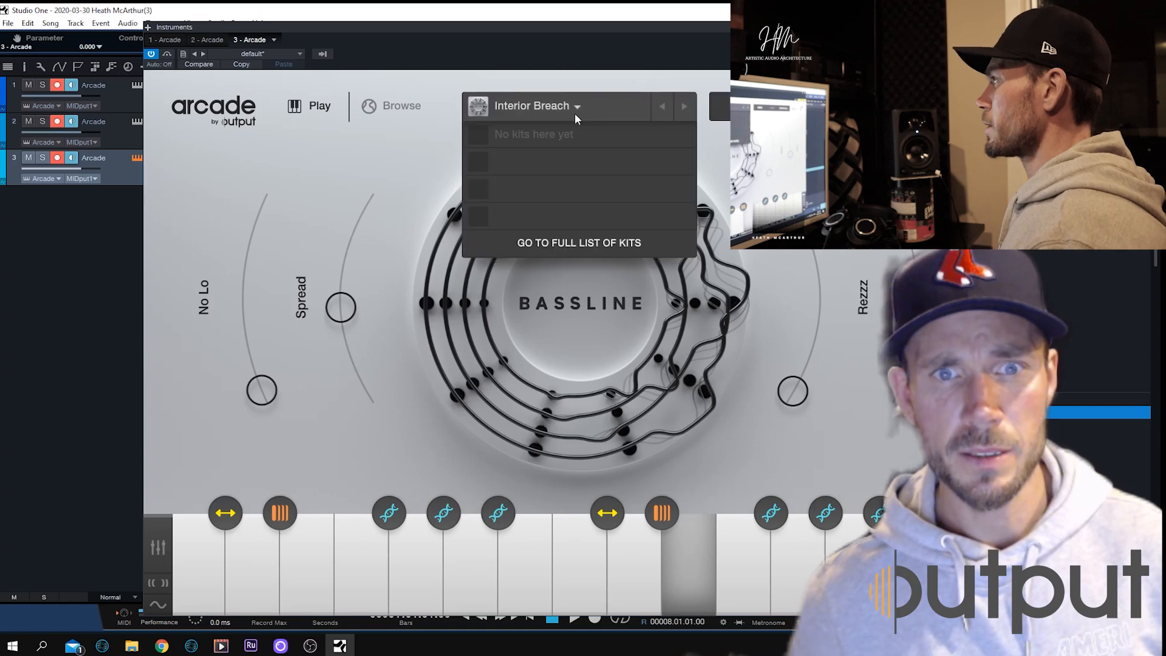
left_click(596, 244)
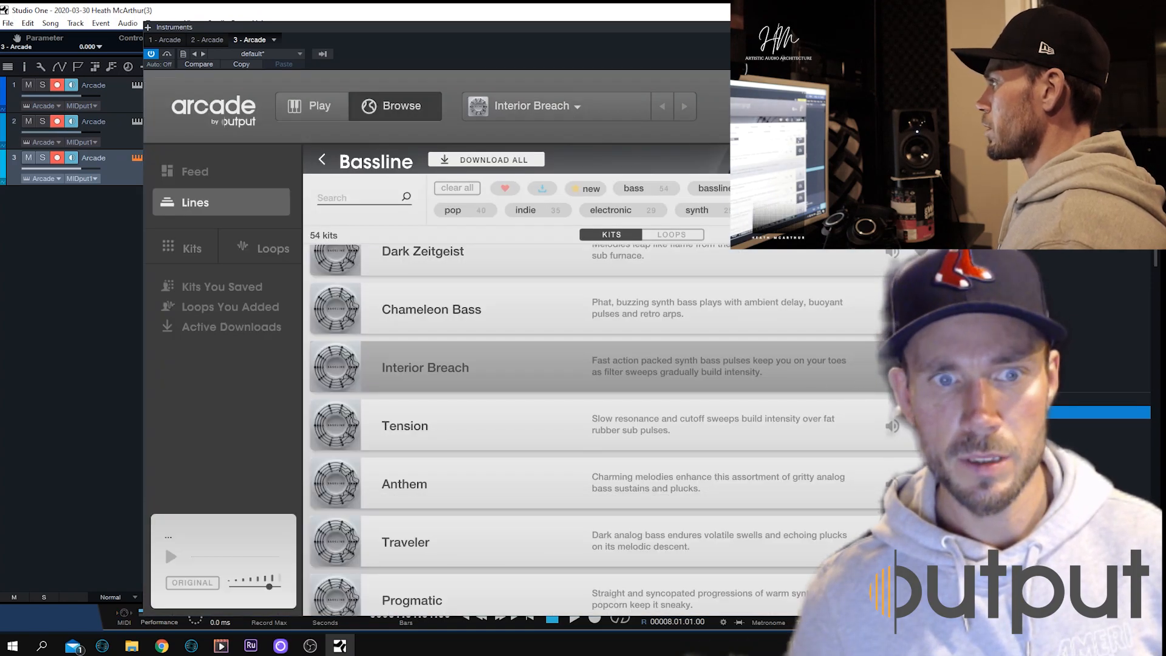
scroll(883, 396, "down", 10)
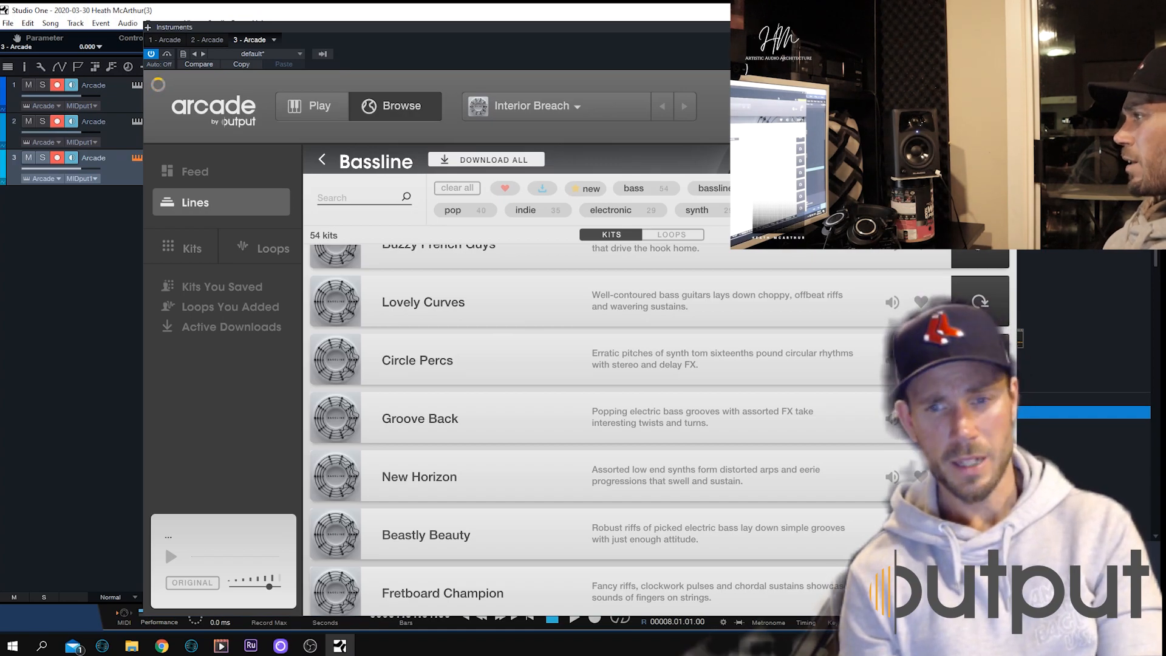
left_click_drag(780, 53, 722, 74)
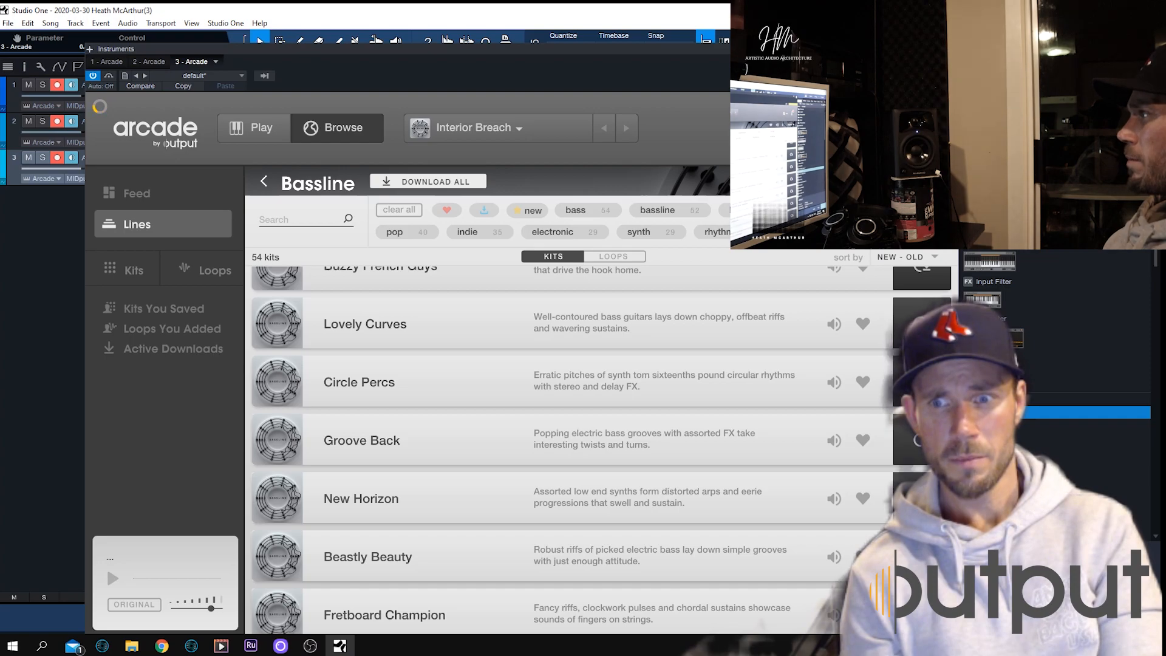
scroll(841, 395, "down", 15)
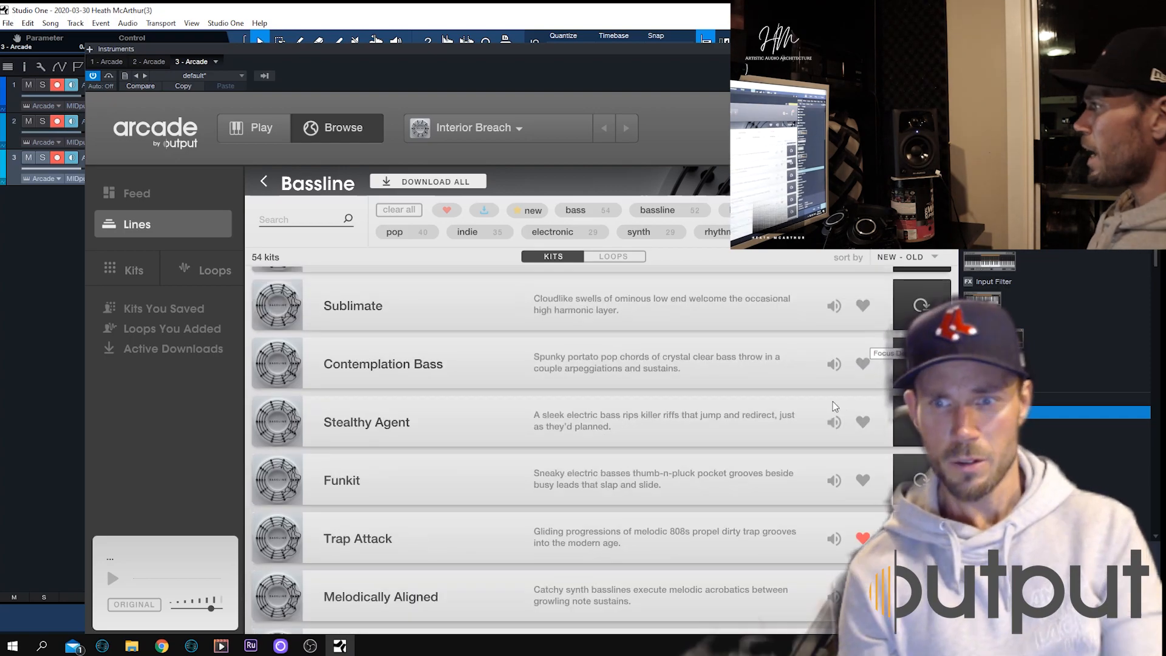
scroll(826, 416, "up", 5)
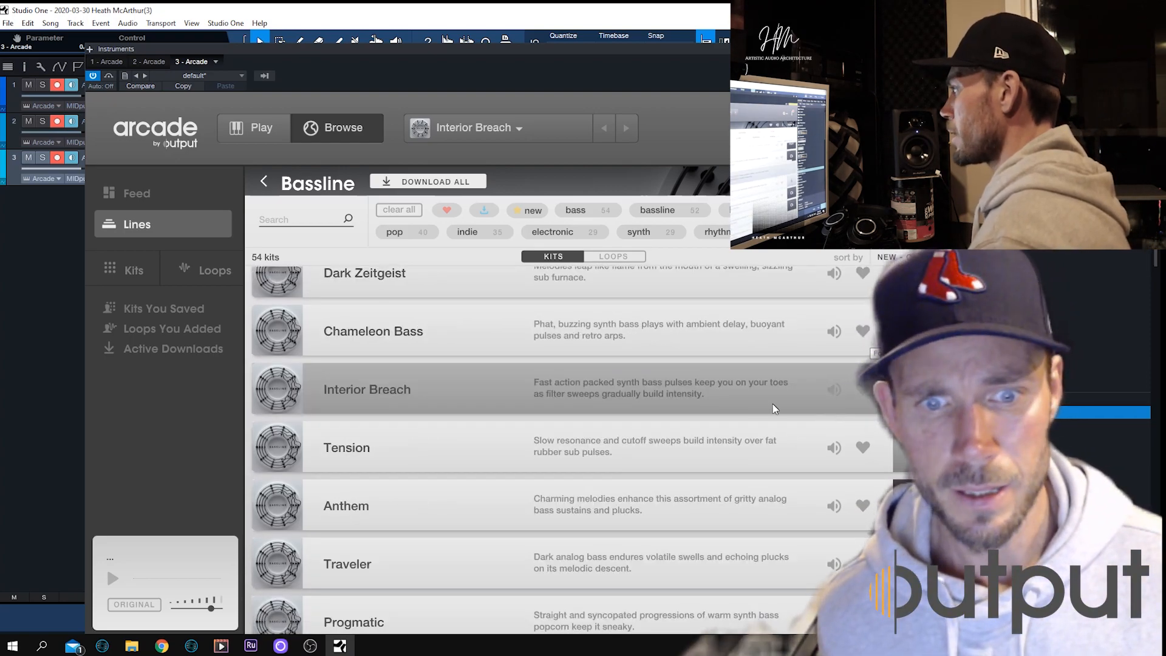
scroll(841, 364, "down", 5)
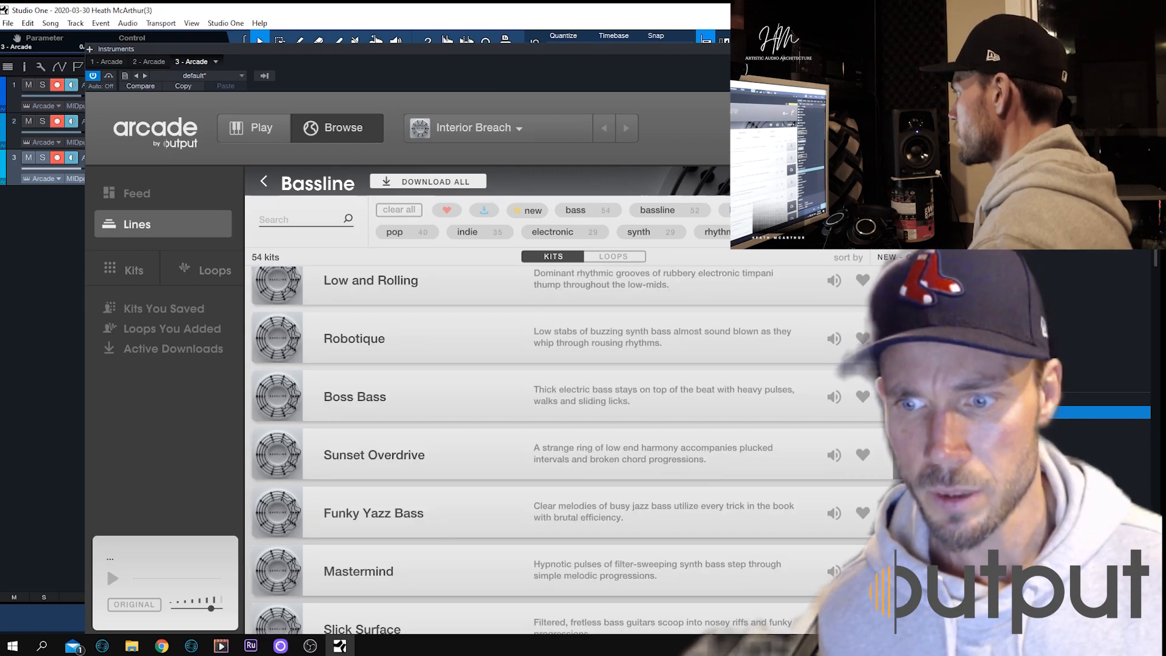
scroll(841, 364, "up", 5)
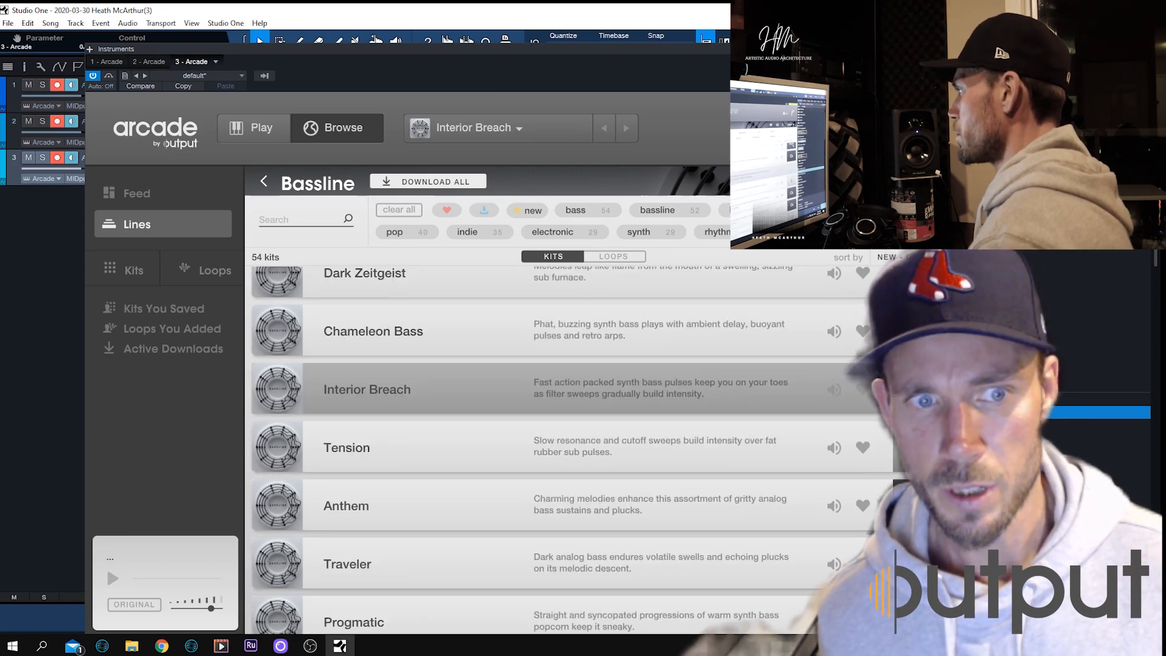
left_click(917, 276)
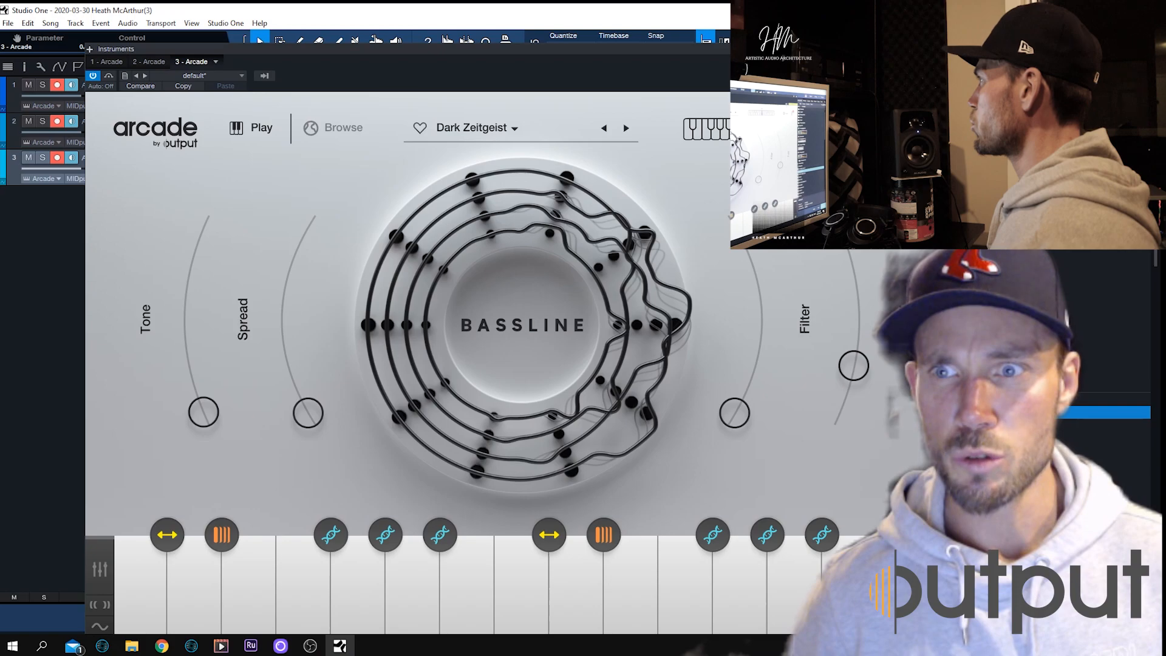
Reduce the Arcade interface size in the instrument's settings so the whole keyboard fits on screen
left_click(927, 129)
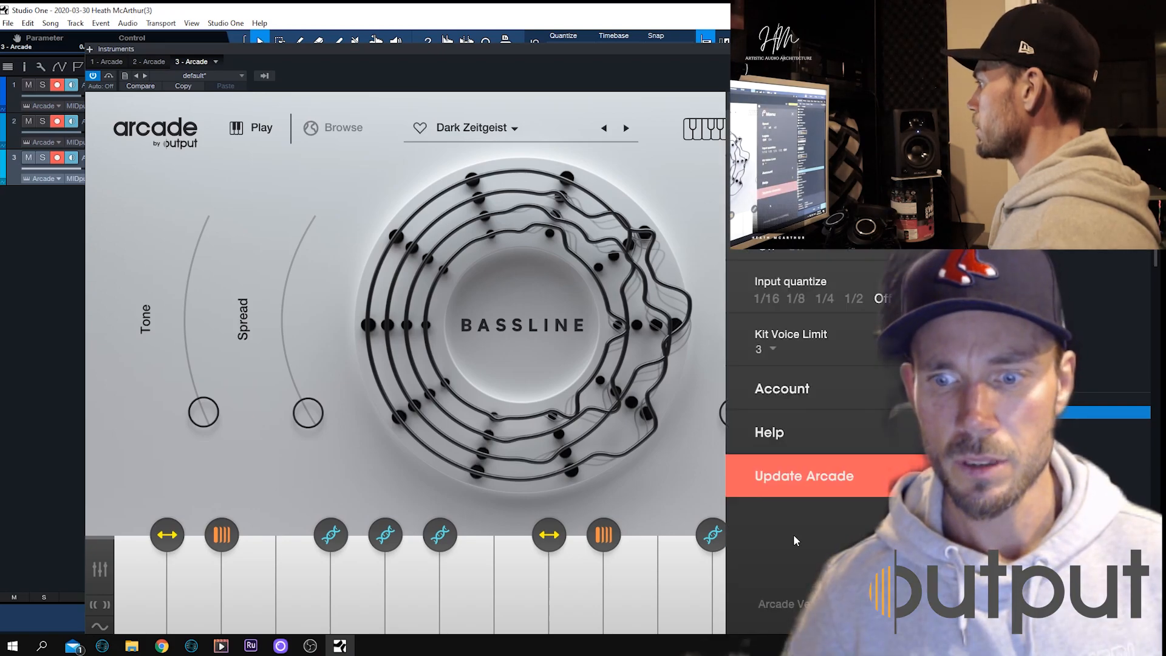
left_click(499, 486)
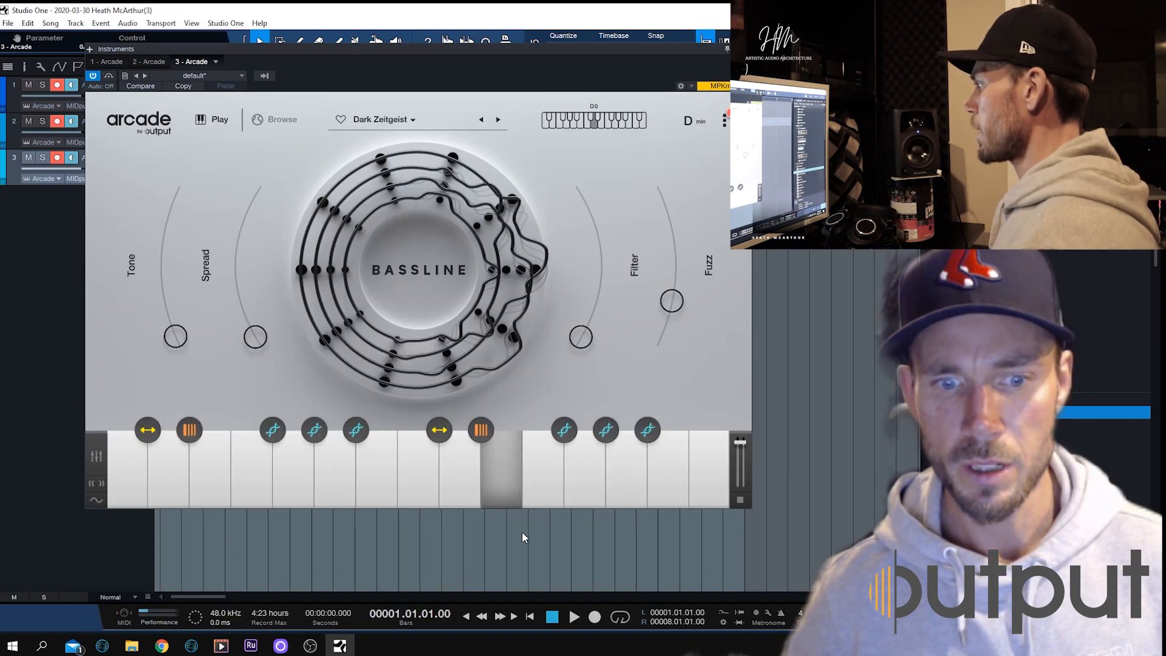
Tune the Dark Bass Analogue Lines 13 loop to -8.00, raise its volume to maximum, and close the instrument
left_click(498, 499)
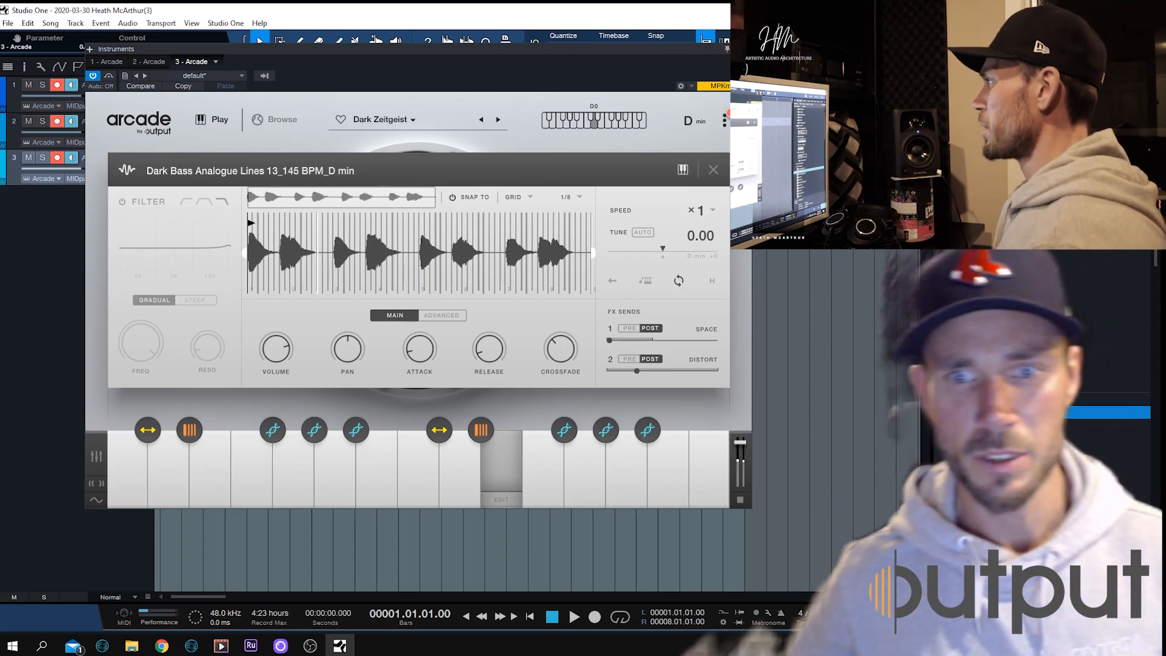
mouse_move(663, 249)
left_mouse_down()
mouse_move(609, 250)
mouse_move(647, 252)
left_mouse_up()
left_click_drag(269, 351, 274, 187)
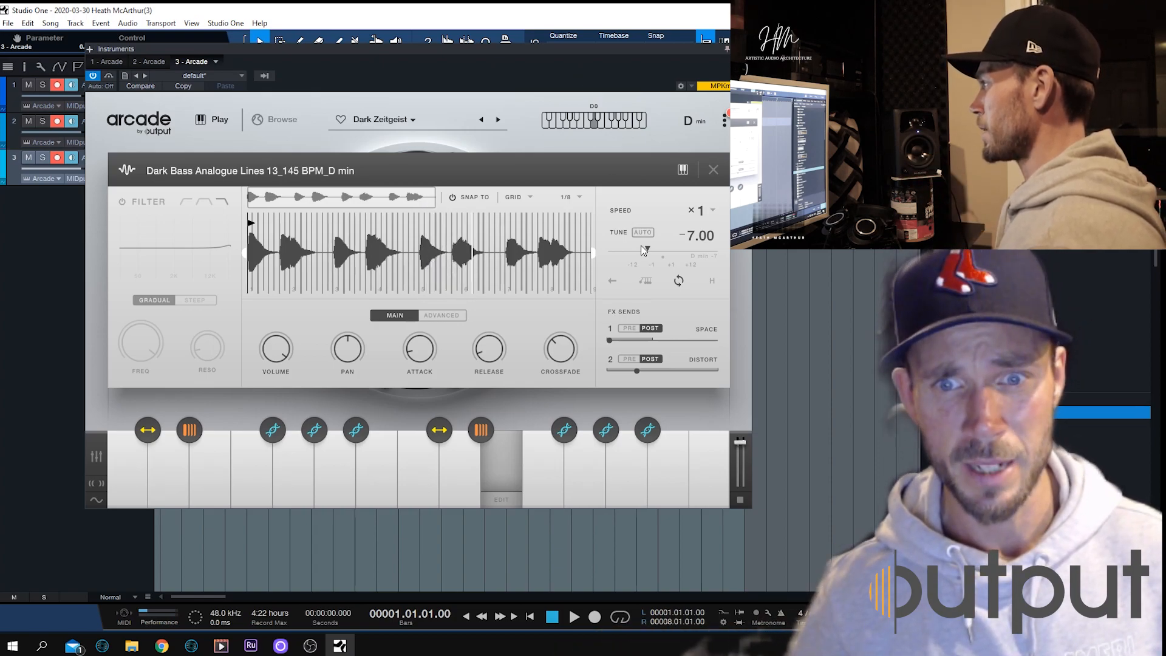
left_click_drag(644, 250, 639, 256)
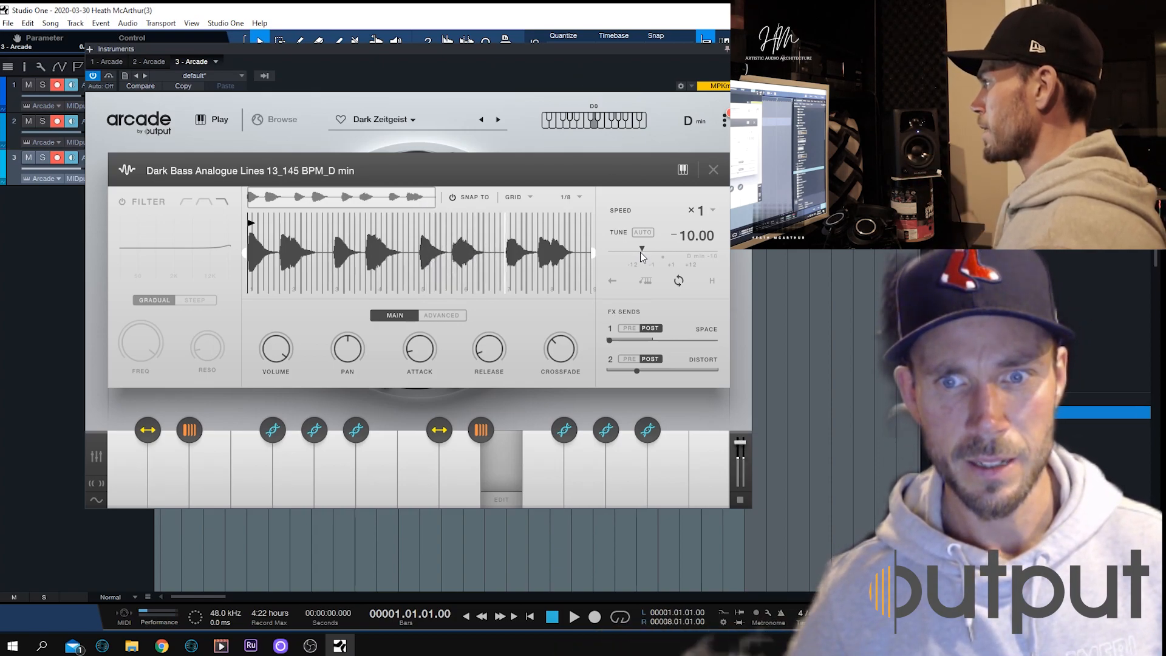
left_click_drag(645, 254, 646, 255)
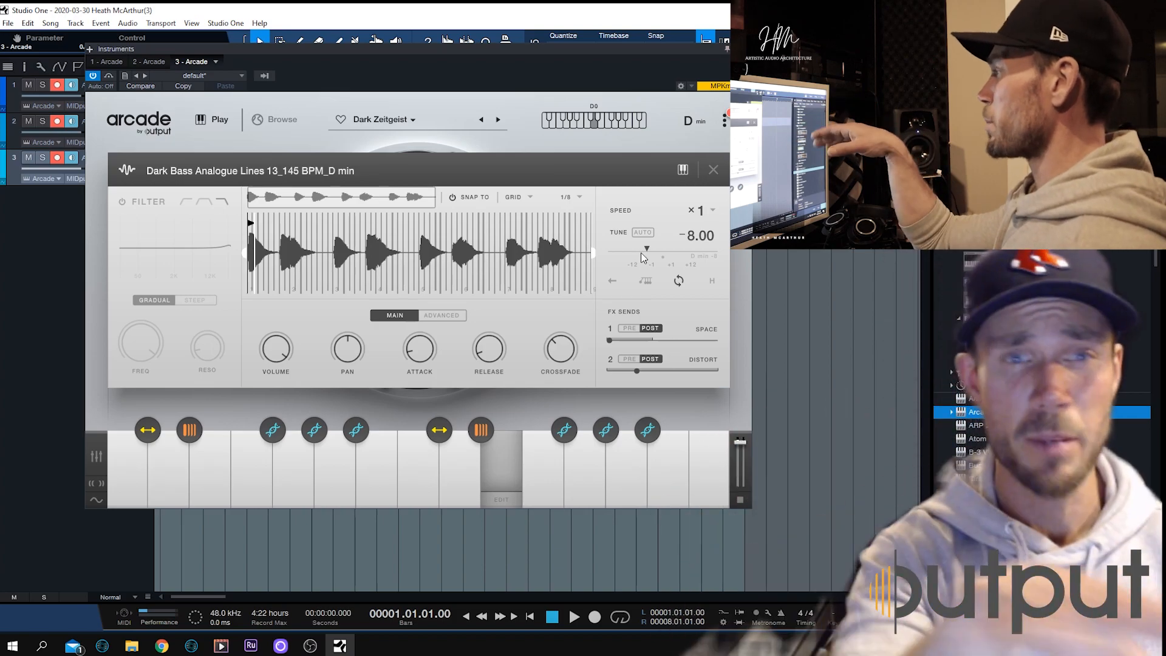
left_click(711, 170)
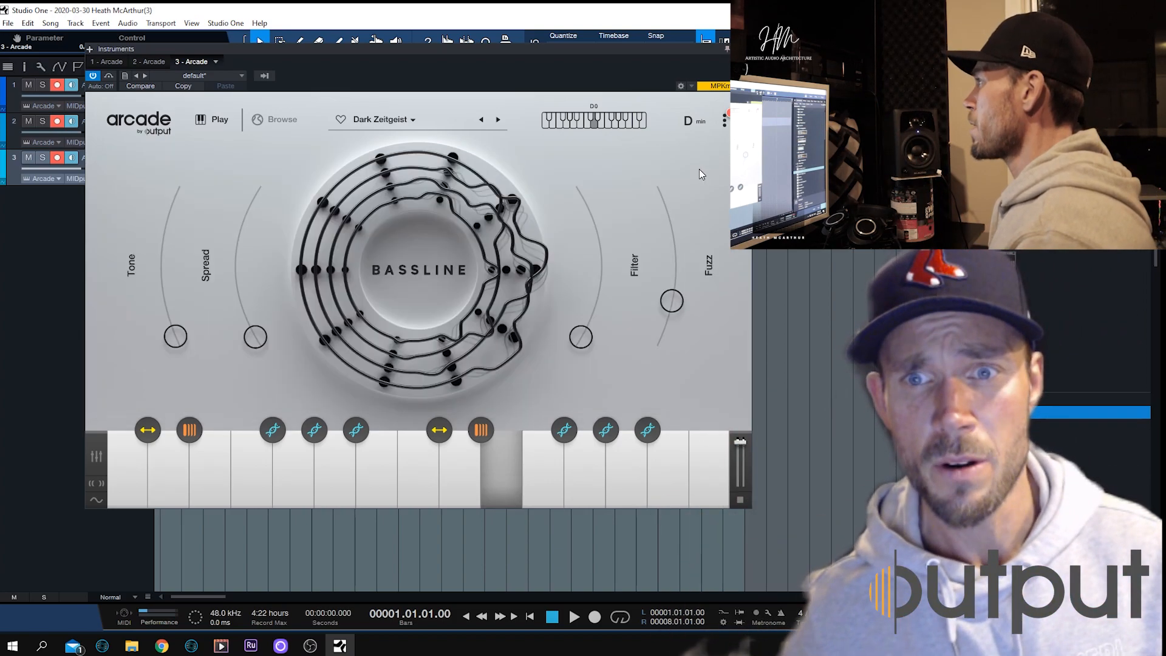
left_click(744, 48)
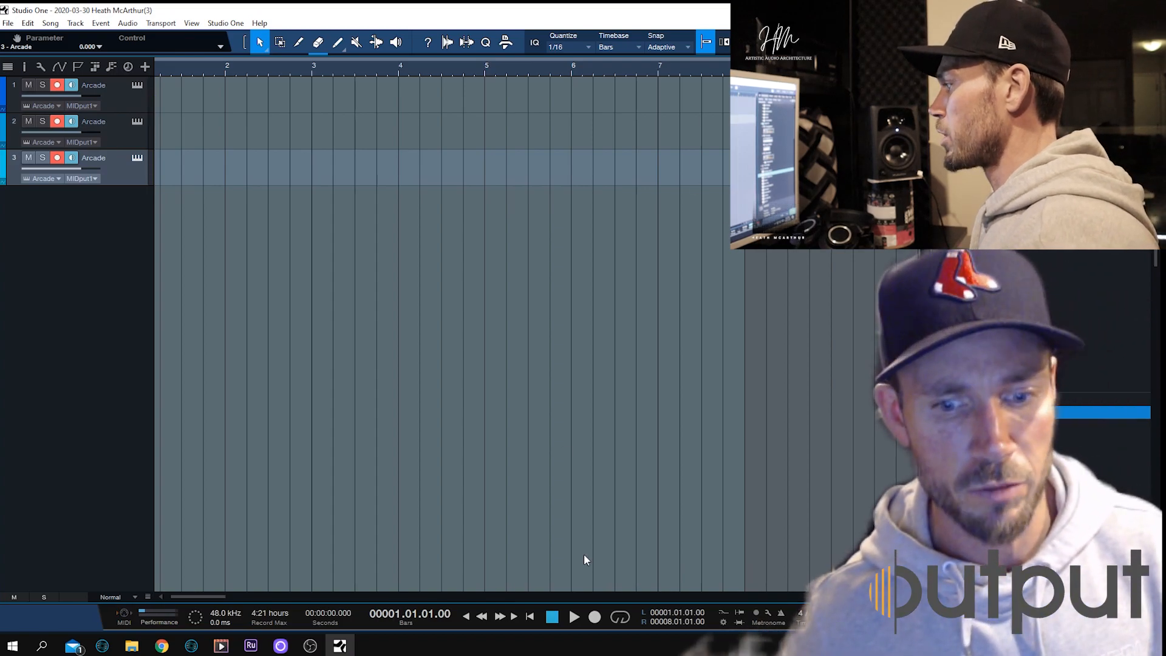
Enable the metronome's precount for recording and close the metronome setup
left_click(596, 618)
left_click(553, 618)
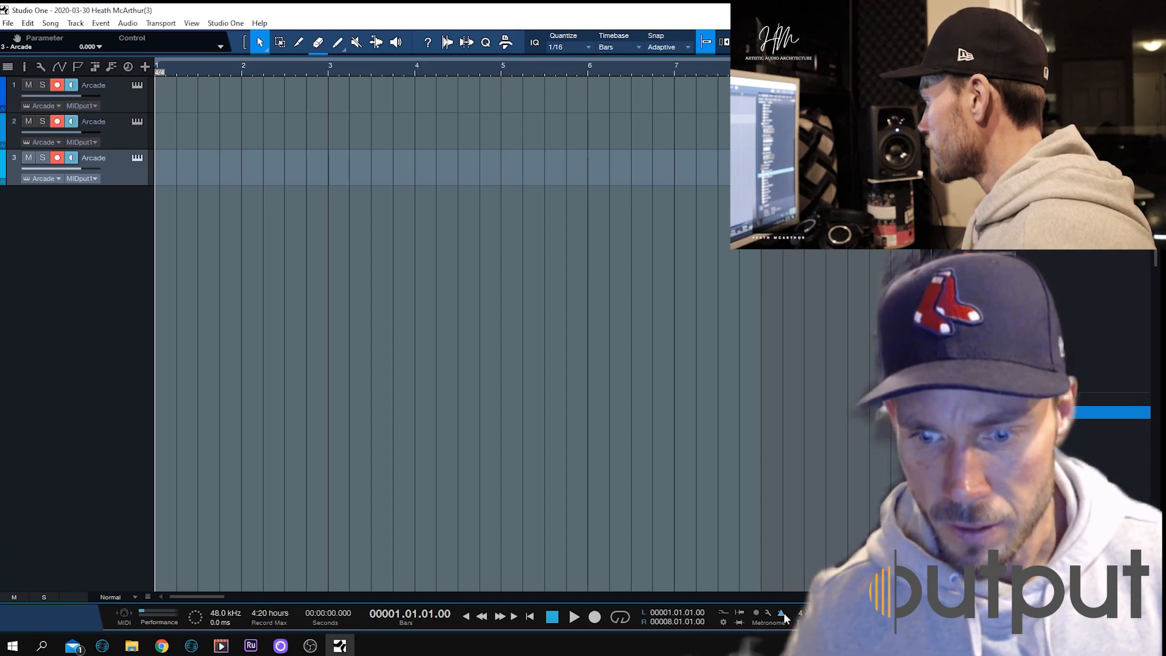
left_click(768, 613)
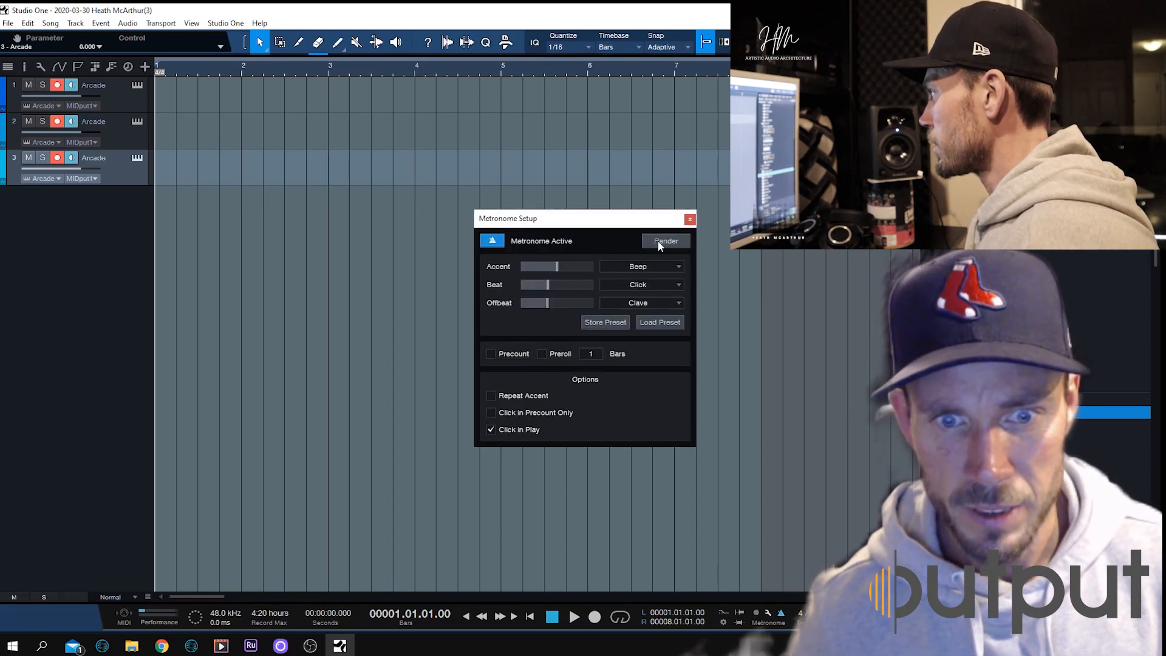
left_click(754, 613)
left_click(689, 219)
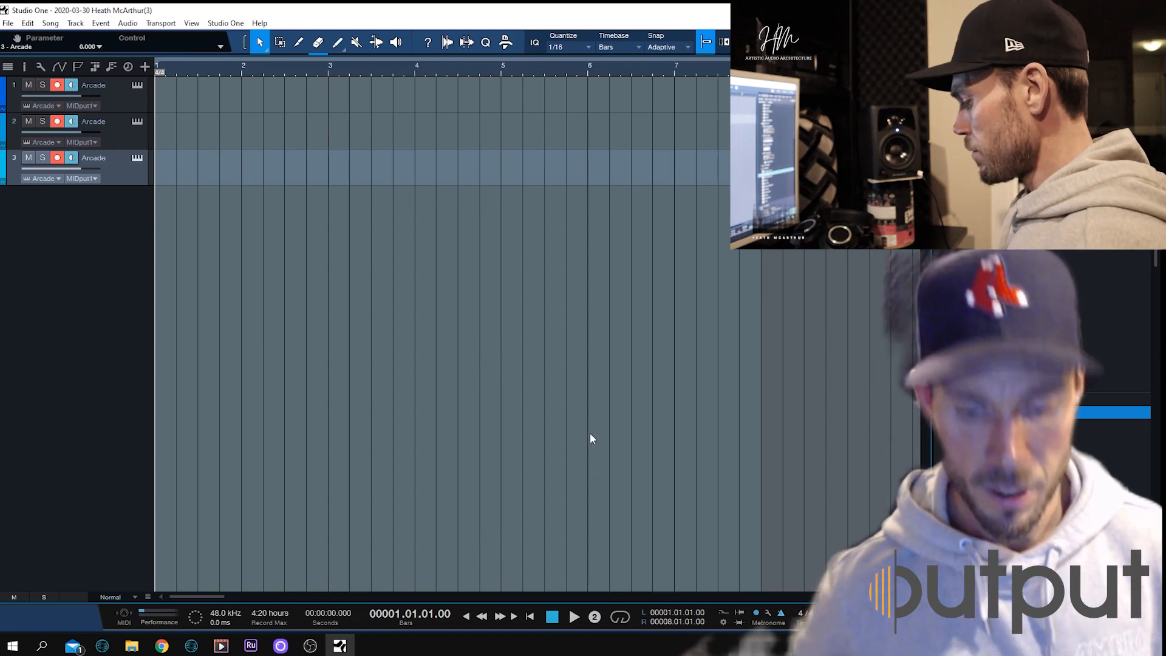
key("KP_Multiply")
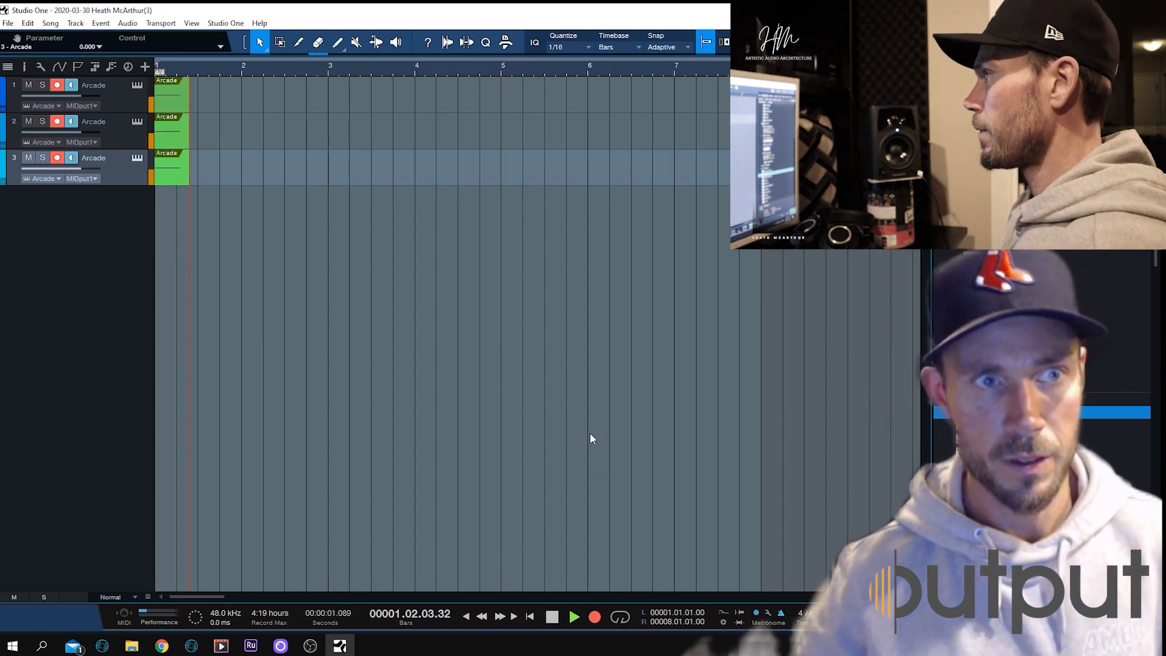
left_click(550, 617)
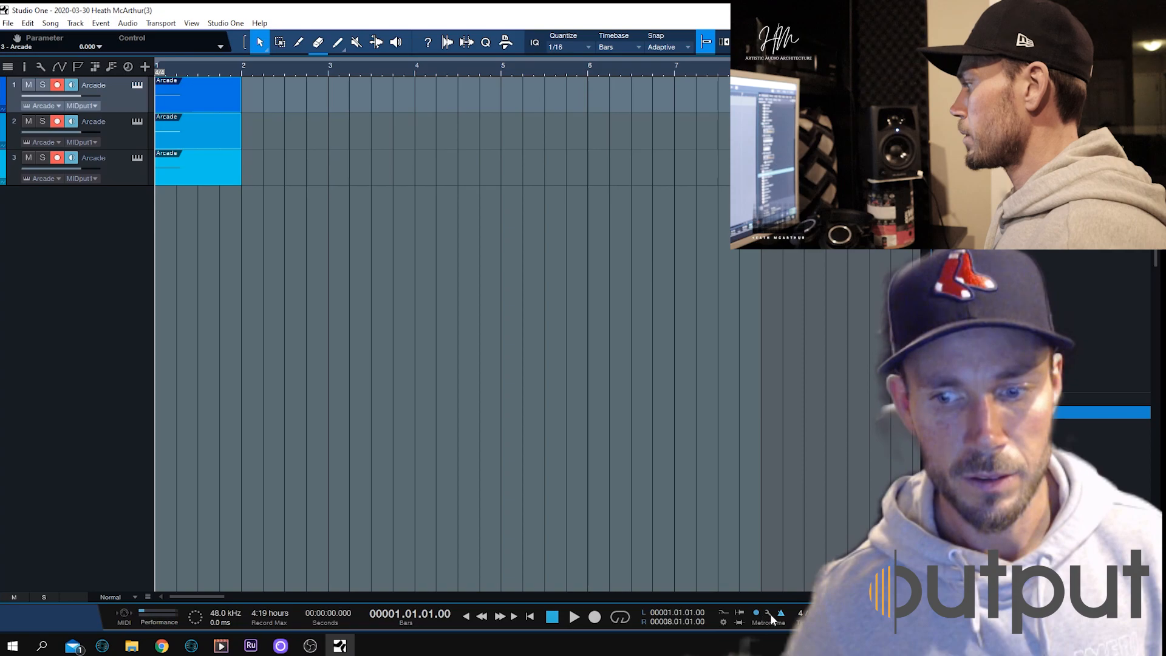
right_click(234, 102)
right_click(210, 107)
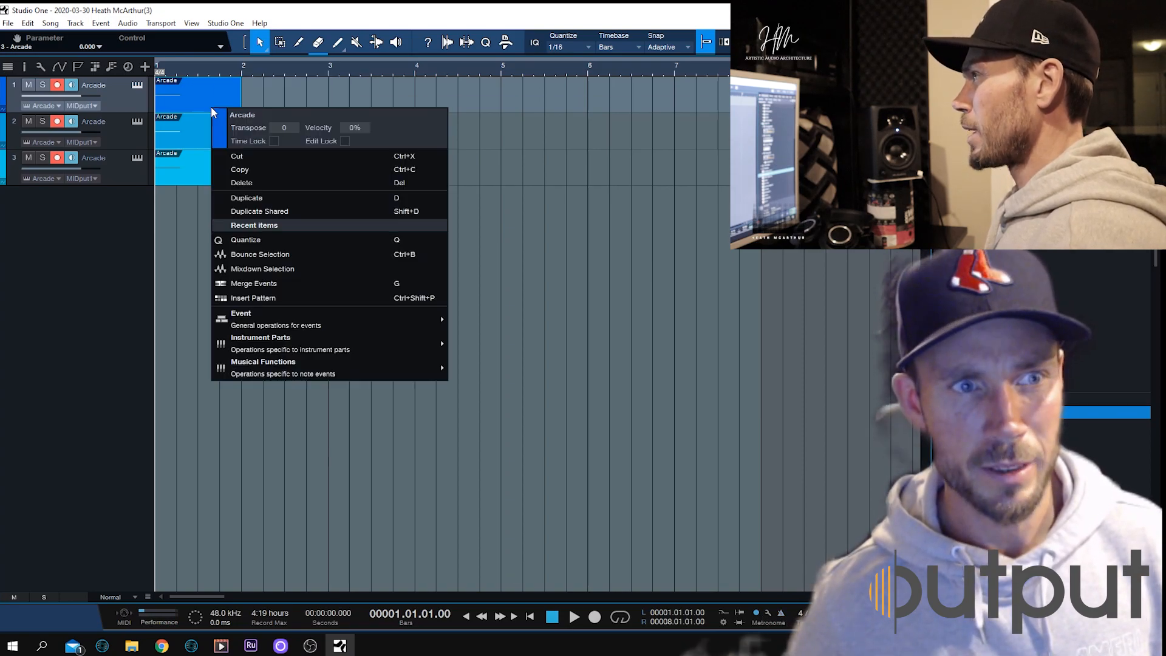
left_click(282, 185)
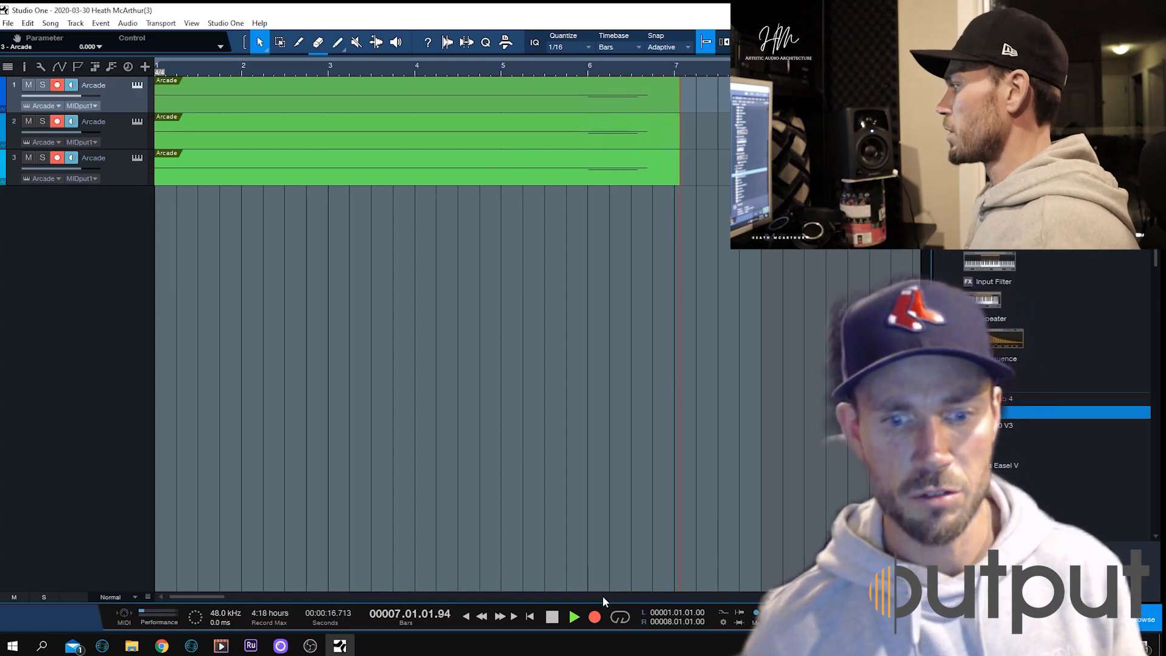
Stop the recording and shorten the recorded events on all three Arcade tracks to end at bar 5
left_click(552, 616)
left_click_drag(675, 152, 504, 164)
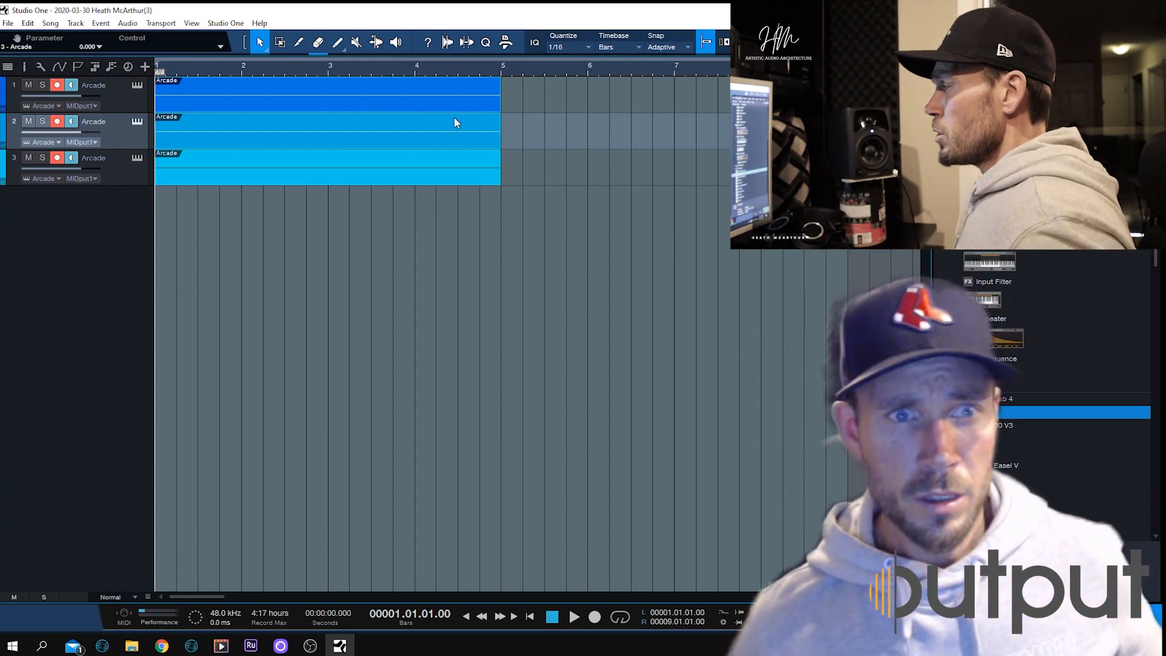
Try to duplicate the four-bar event on each of the three Arcade tracks separately
left_click(453, 116)
key("d")
left_click(489, 107)
key("d")
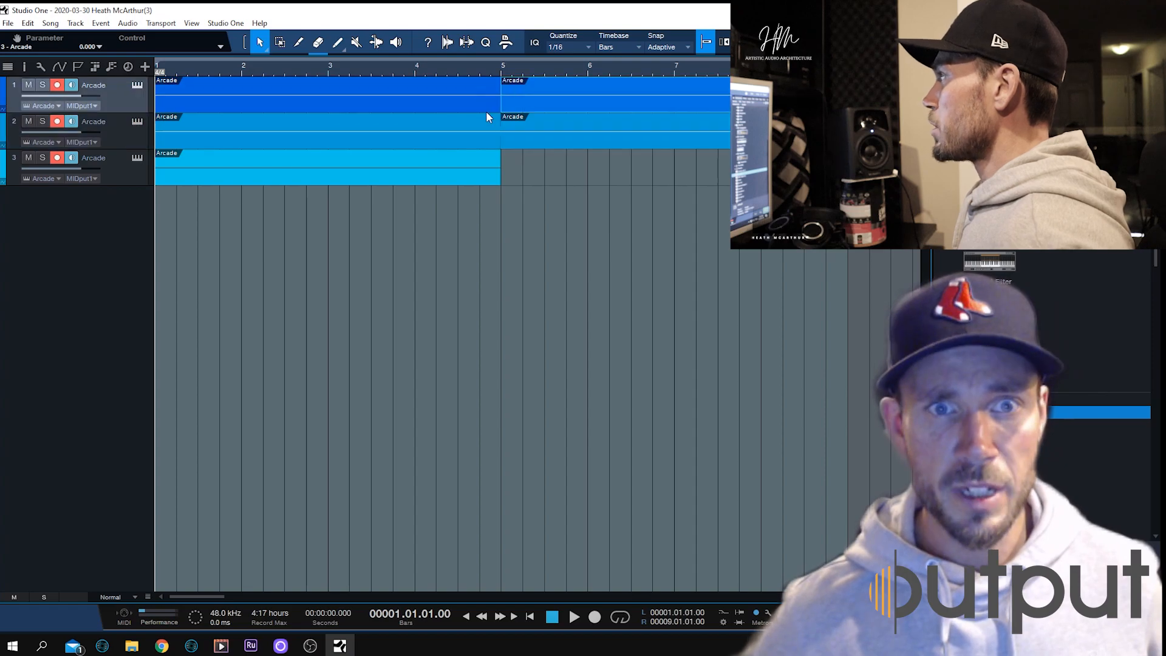
left_click_drag(484, 173, 490, 173)
key("d")
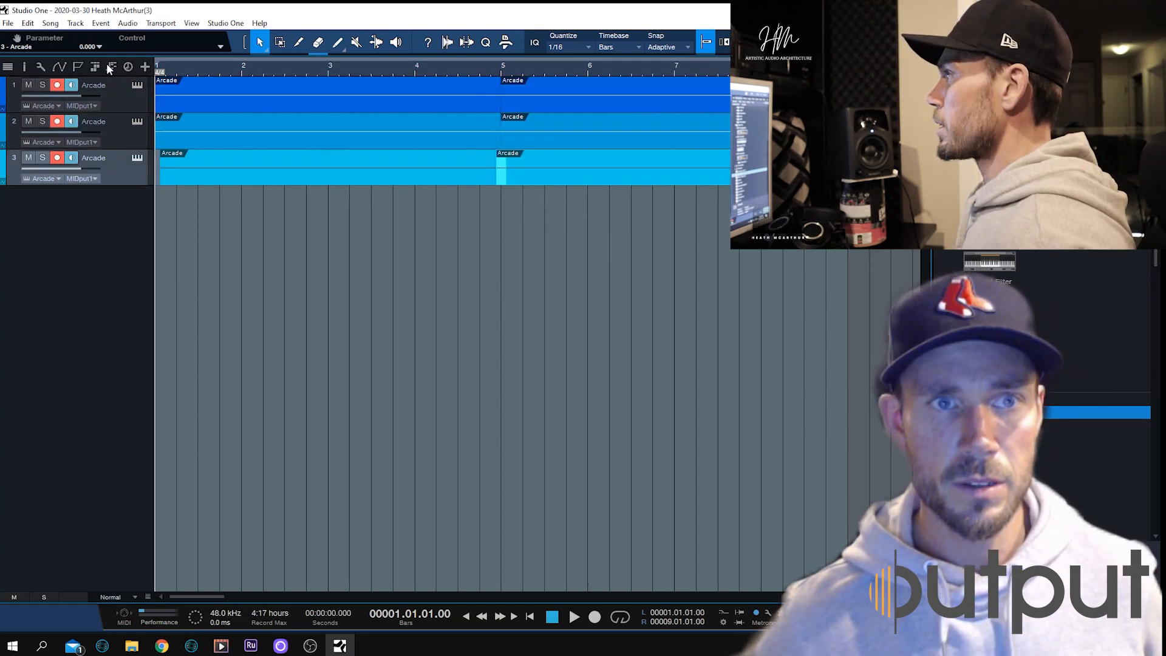
Undo the separate event duplications and the shift of the third track's event
left_click(27, 23)
left_click(28, 23)
left_click(27, 23)
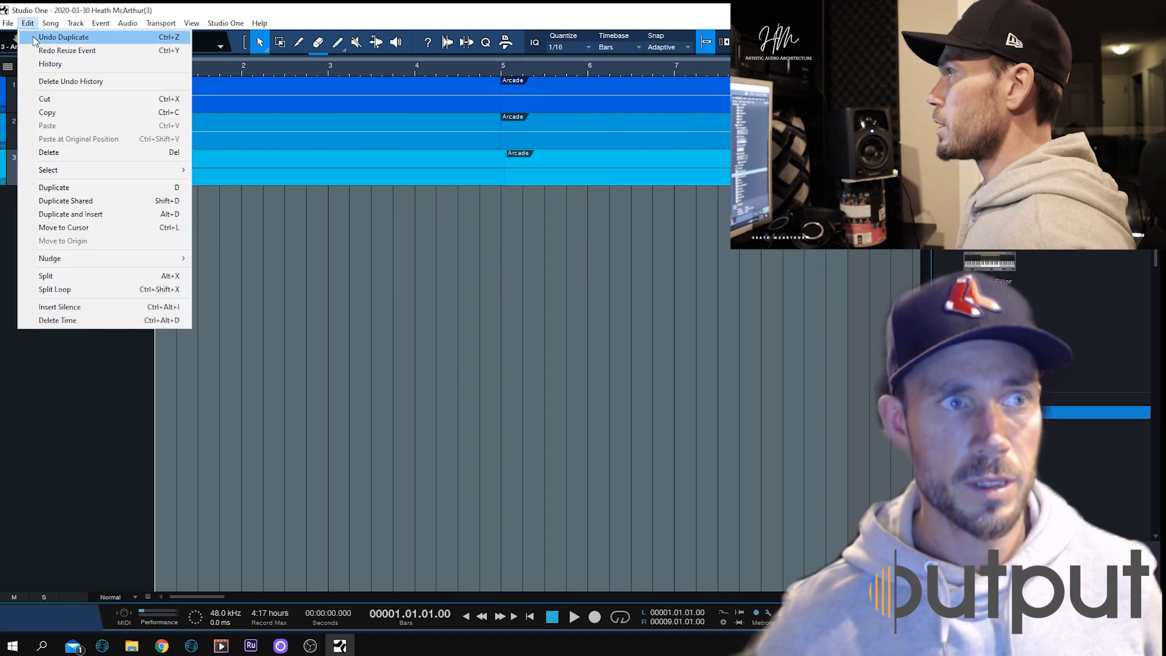
left_click(28, 37)
left_click(28, 23)
left_click(31, 37)
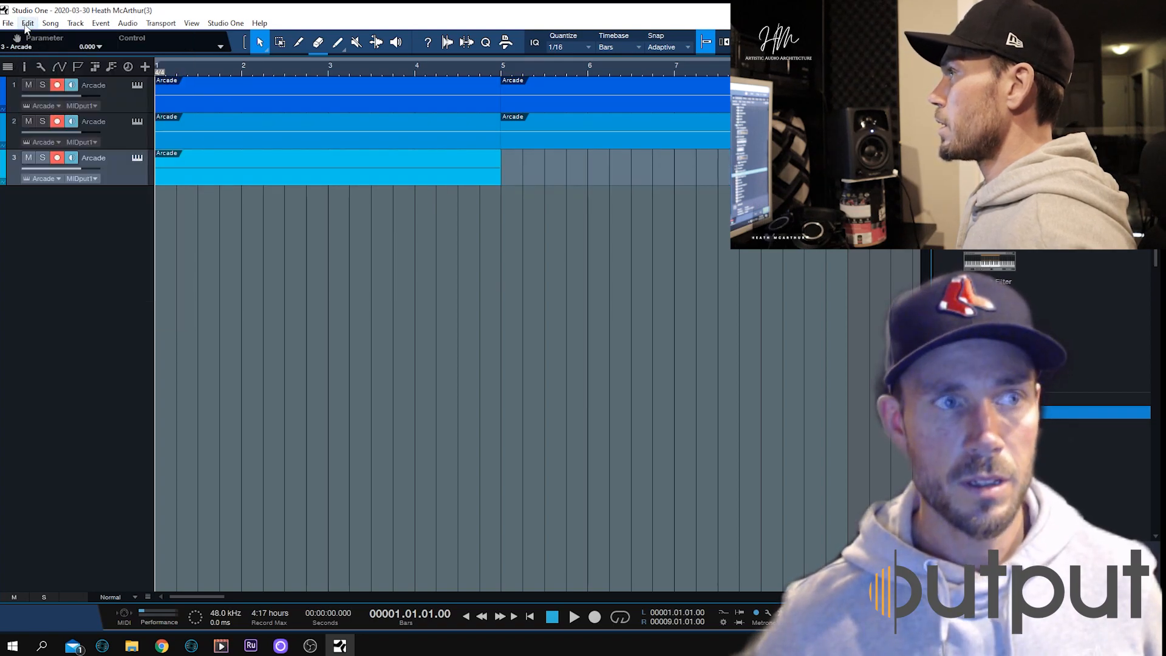
left_click(27, 23)
left_click(28, 37)
left_click(27, 23)
left_click(36, 38)
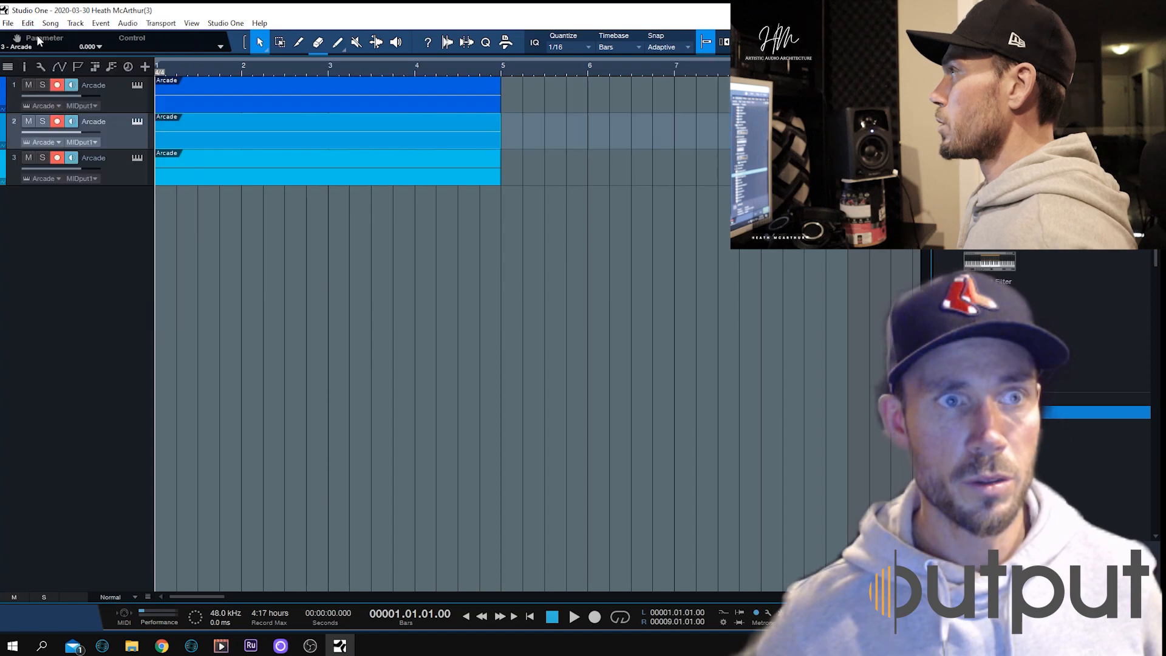
Duplicate the four-bar events of all three Arcade tracks together and bounce the selection to audio tracks
left_click_drag(575, 106, 130, 181)
key("ctrl+d")
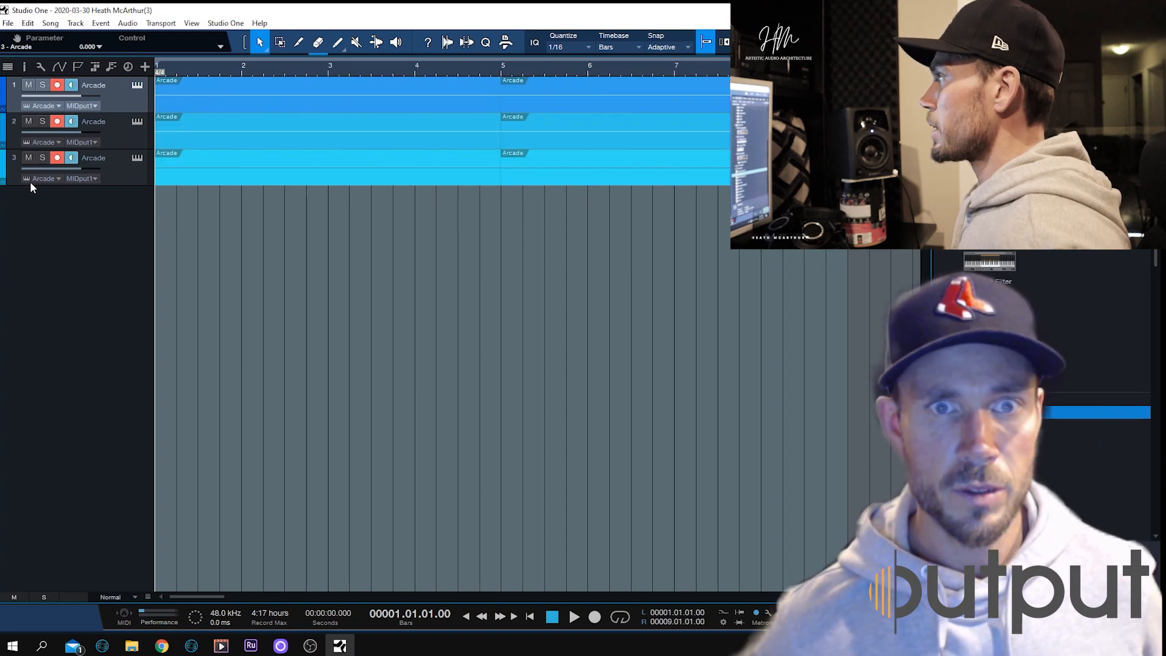
right_click(356, 144)
right_click(443, 118)
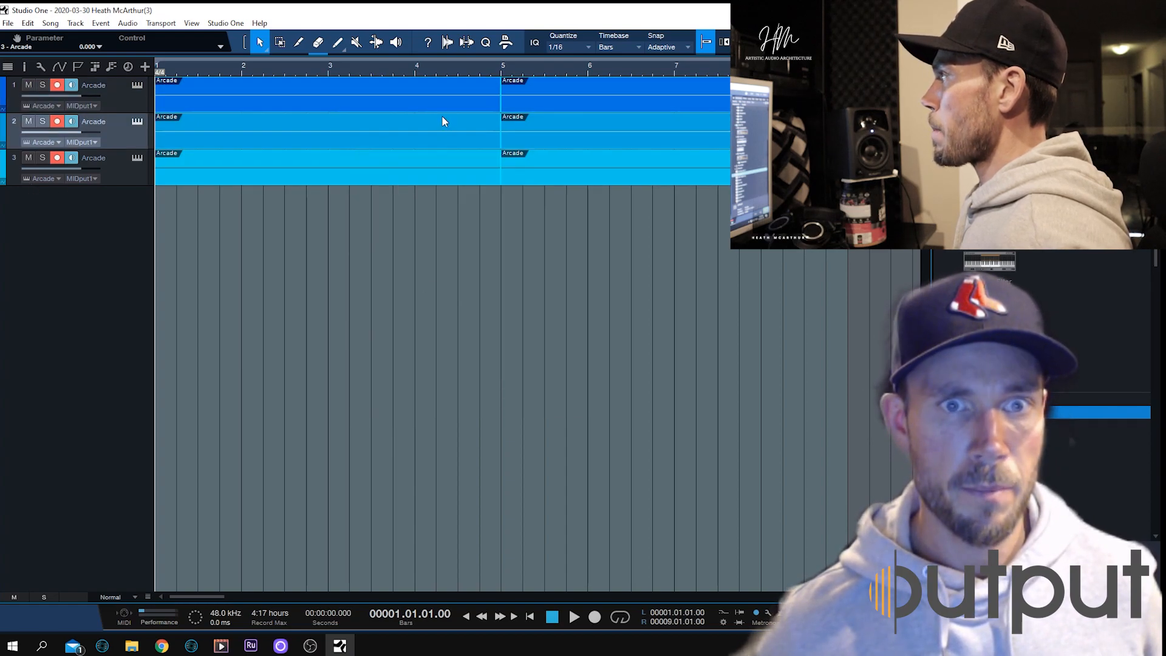
left_click(497, 257)
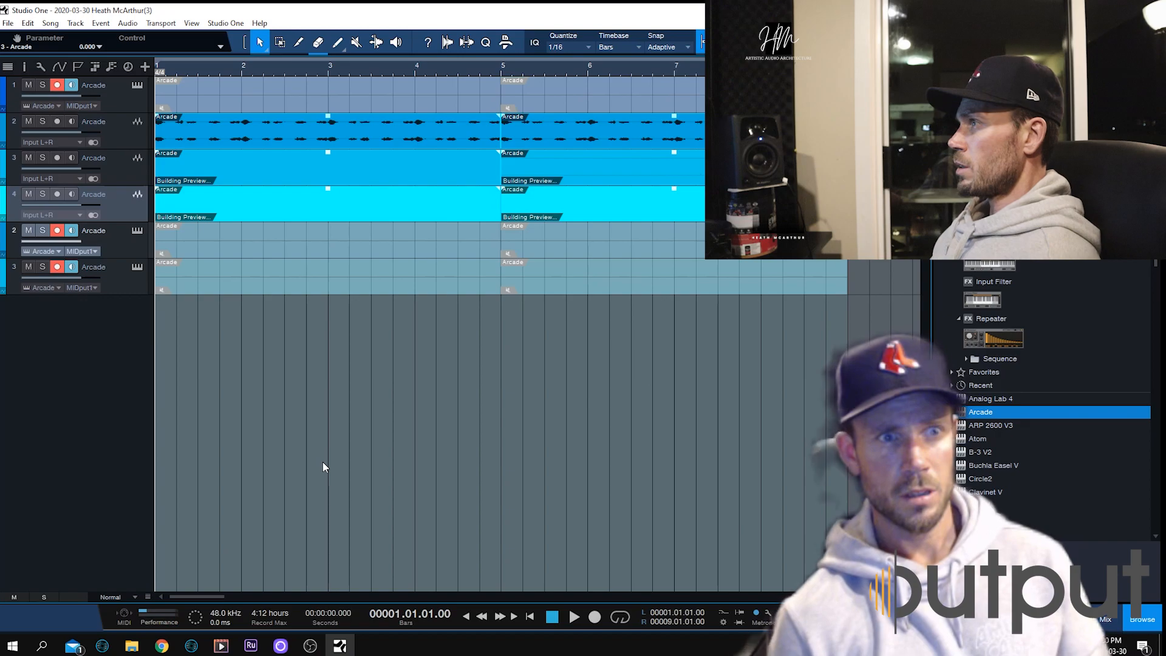
Delete the muted original instrument events on tracks 1 and 5
right_click(323, 98)
left_click(387, 175)
right_click(543, 96)
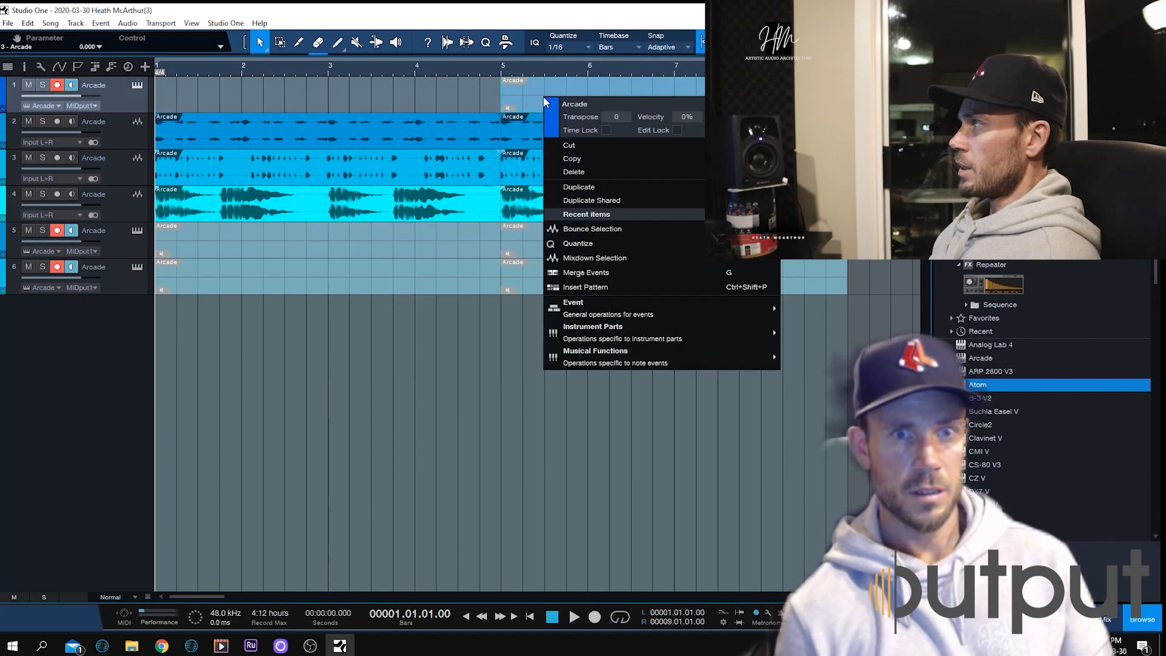
left_click(587, 176)
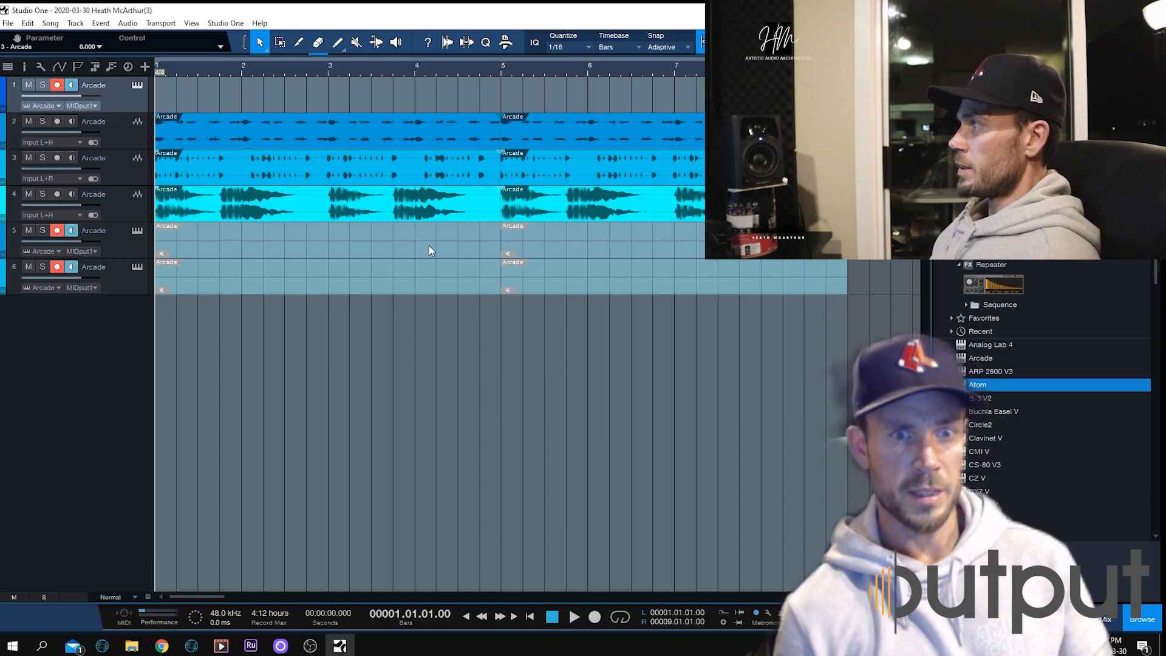
right_click(626, 249)
left_click(657, 326)
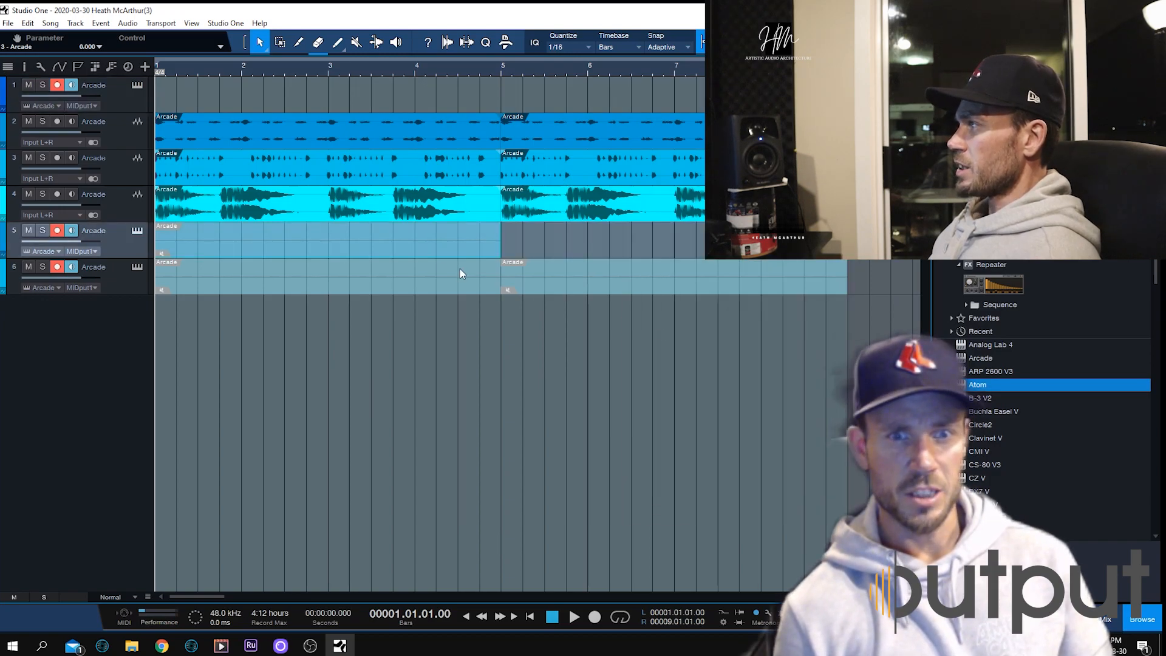
right_click(377, 231)
left_click(429, 307)
Delete both muted original instrument events on track 6
right_click(405, 298)
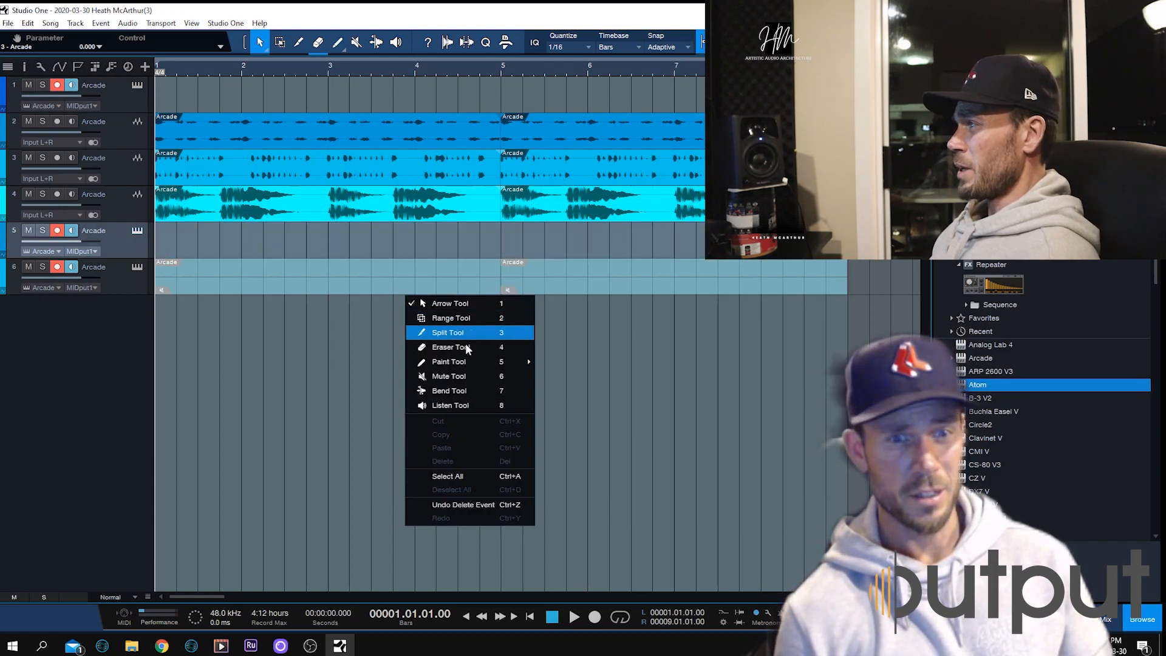
left_click(301, 269)
right_click(300, 269)
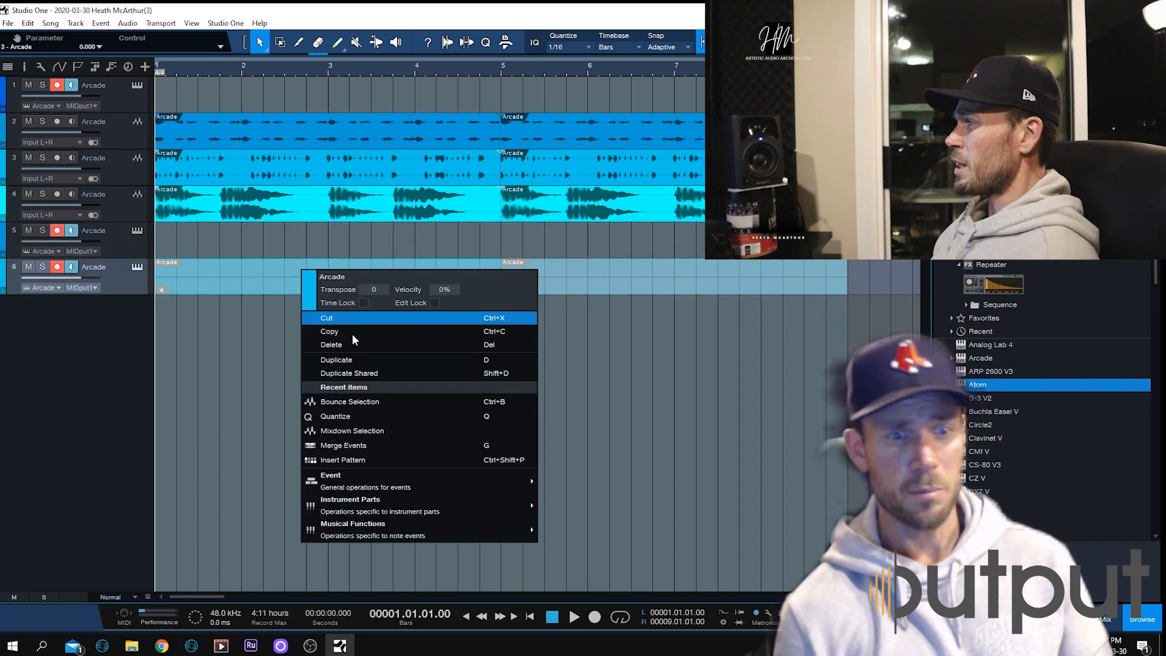
left_click(352, 345)
right_click(572, 274)
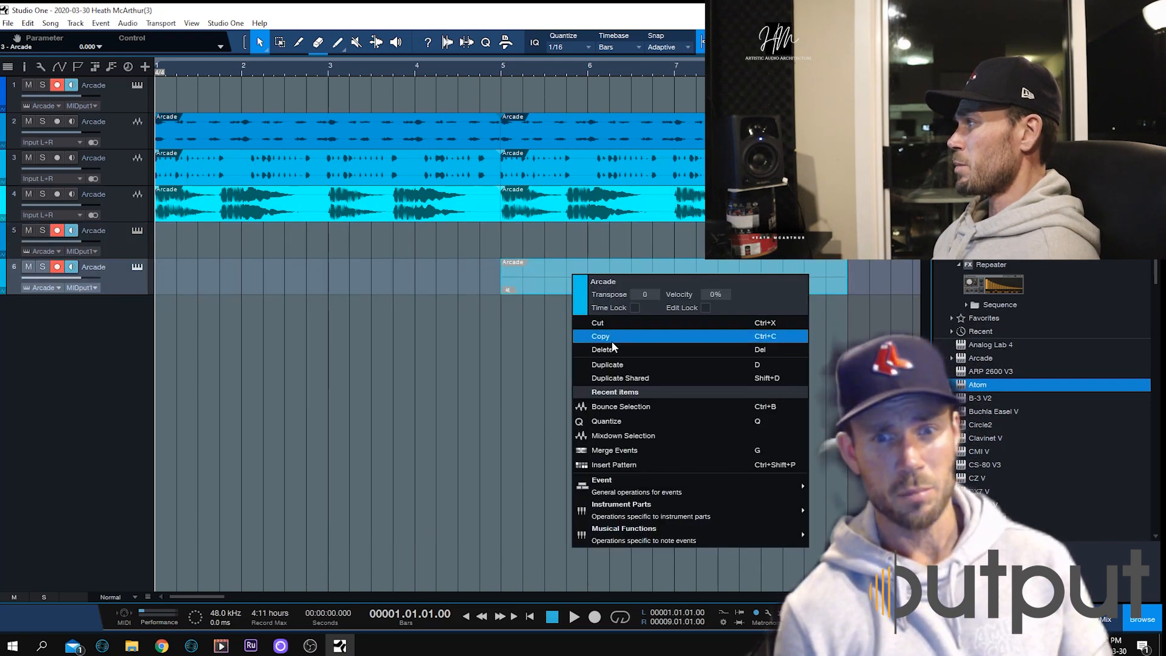
left_click(611, 343)
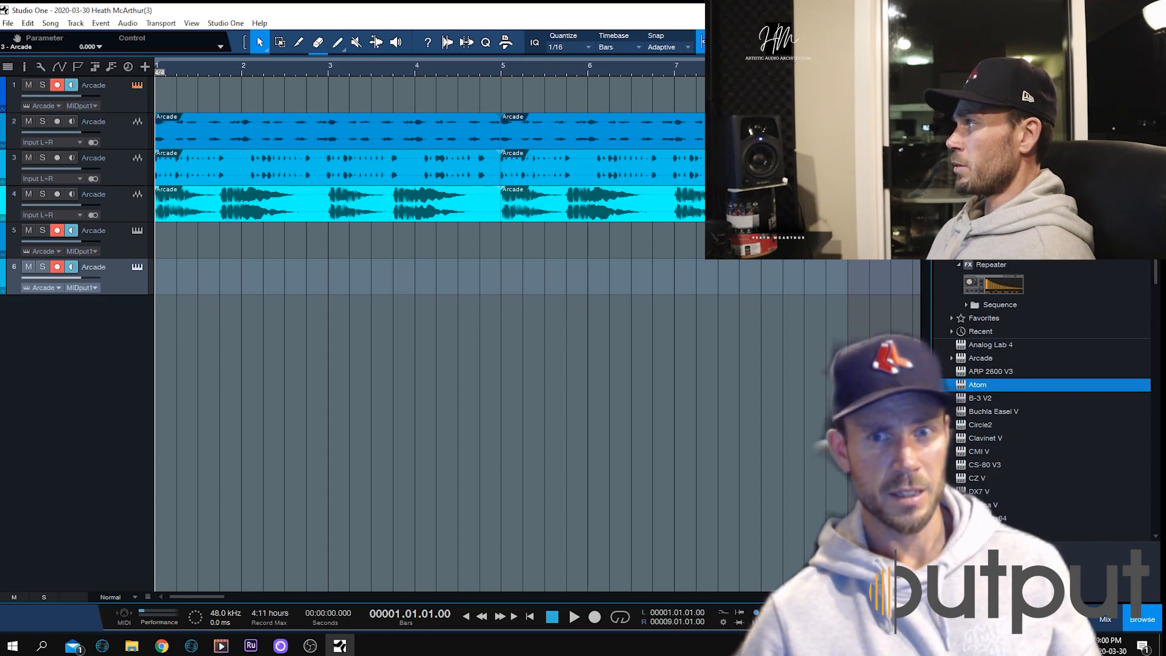
Replace the first Arcade instance's kit with Black Sunday from The 70s line
key("F11")
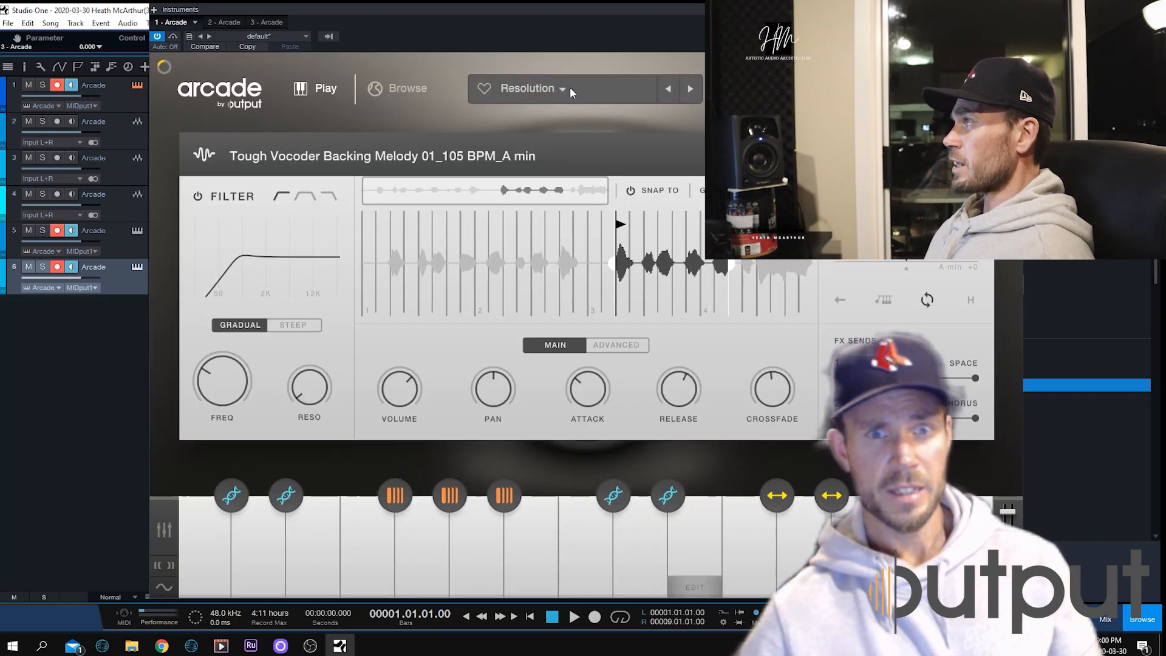
left_click(563, 91)
left_click(563, 225)
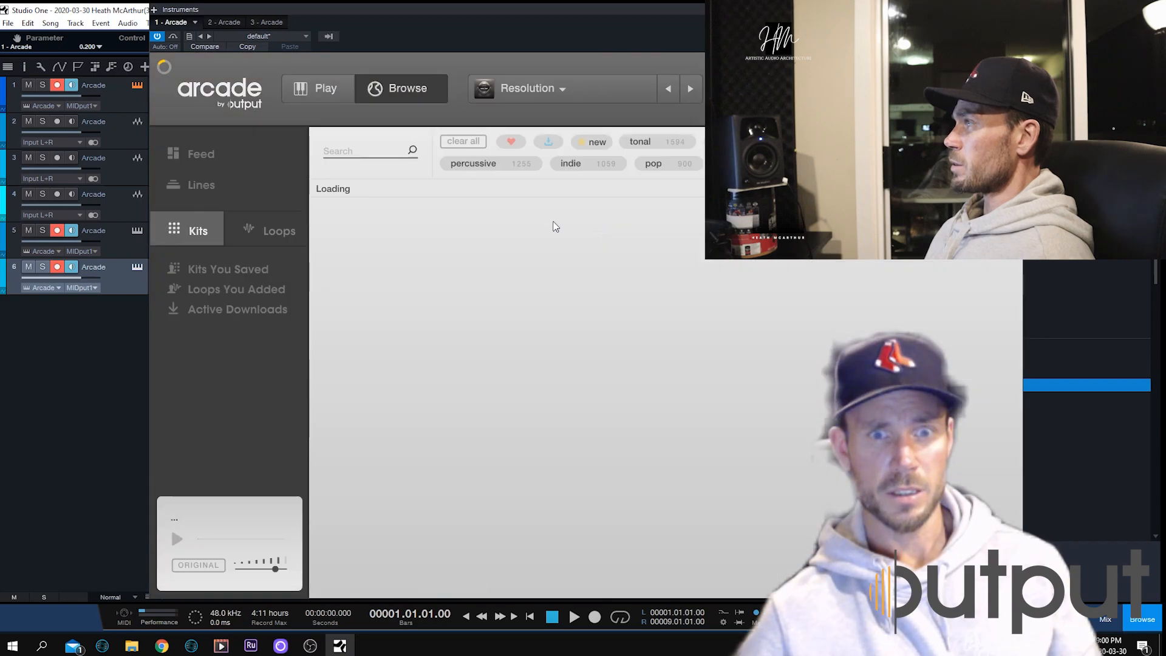
scroll(710, 349, "down", 5)
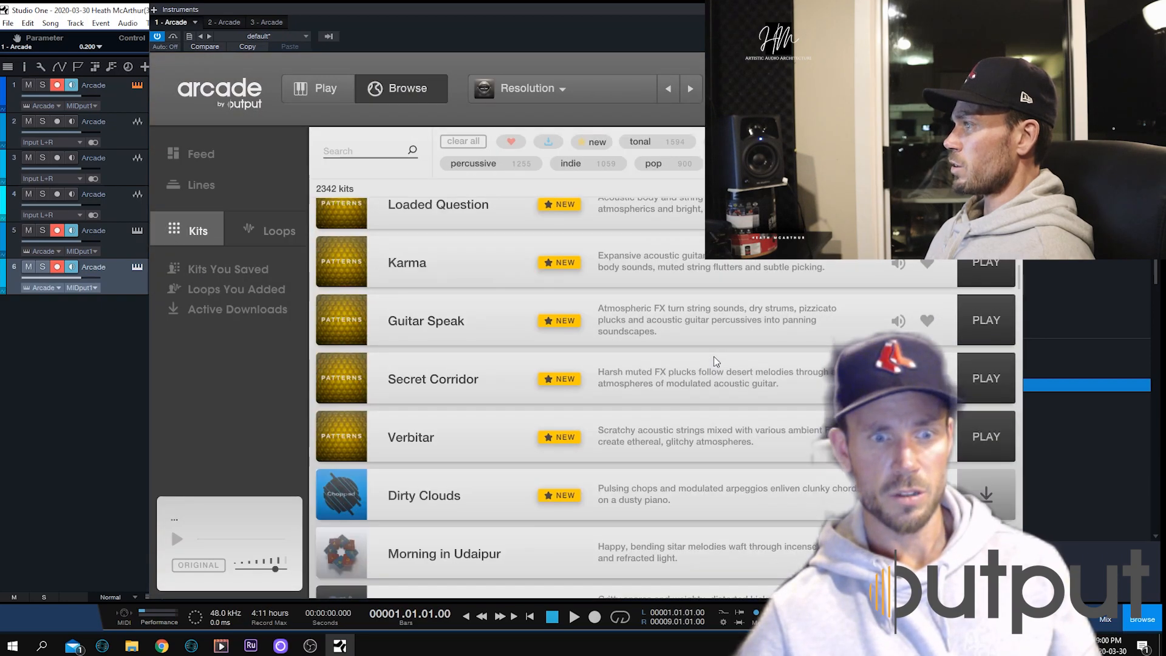
left_click(201, 184)
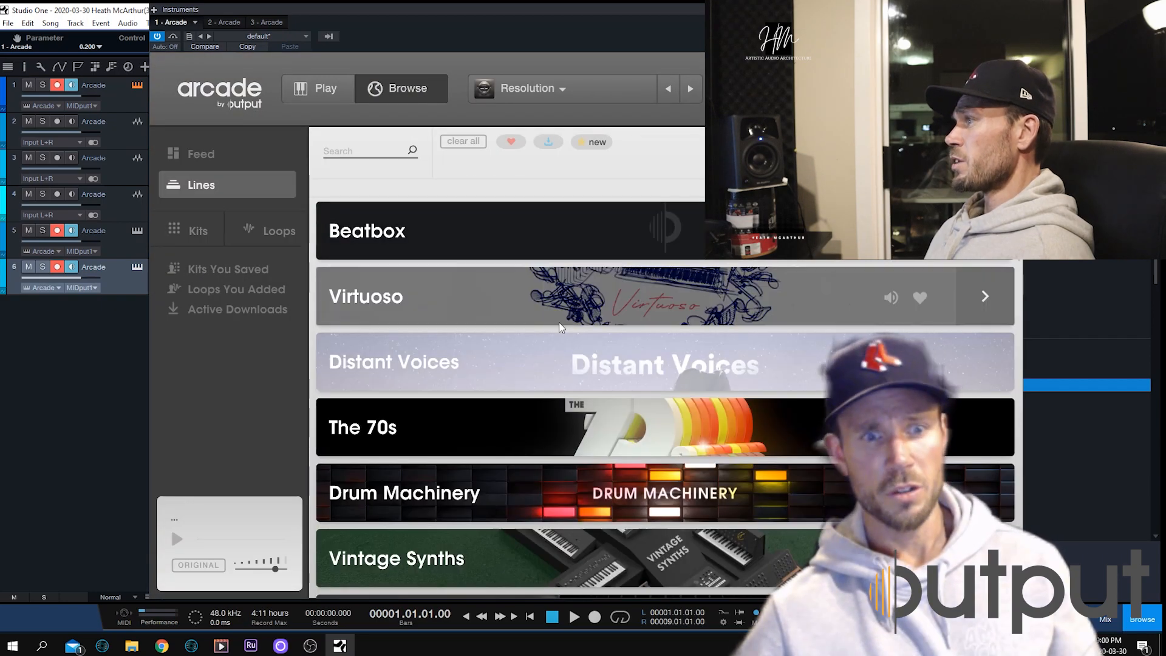
scroll(606, 410, "down", 10)
scroll(606, 410, "up", 7)
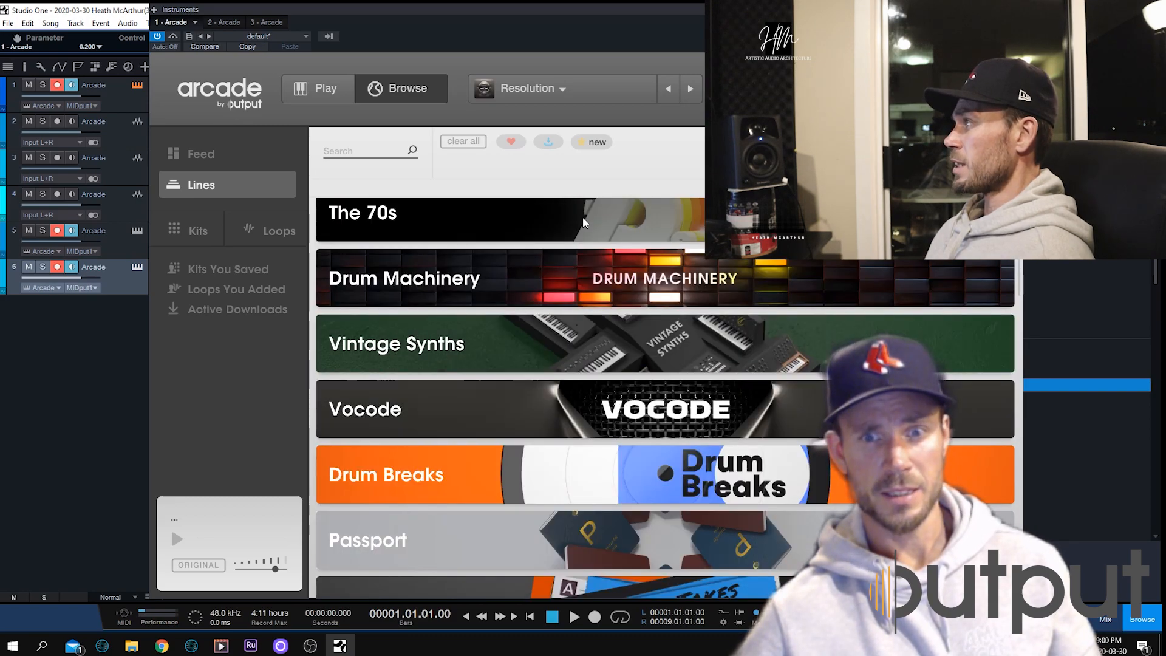
left_click(534, 219)
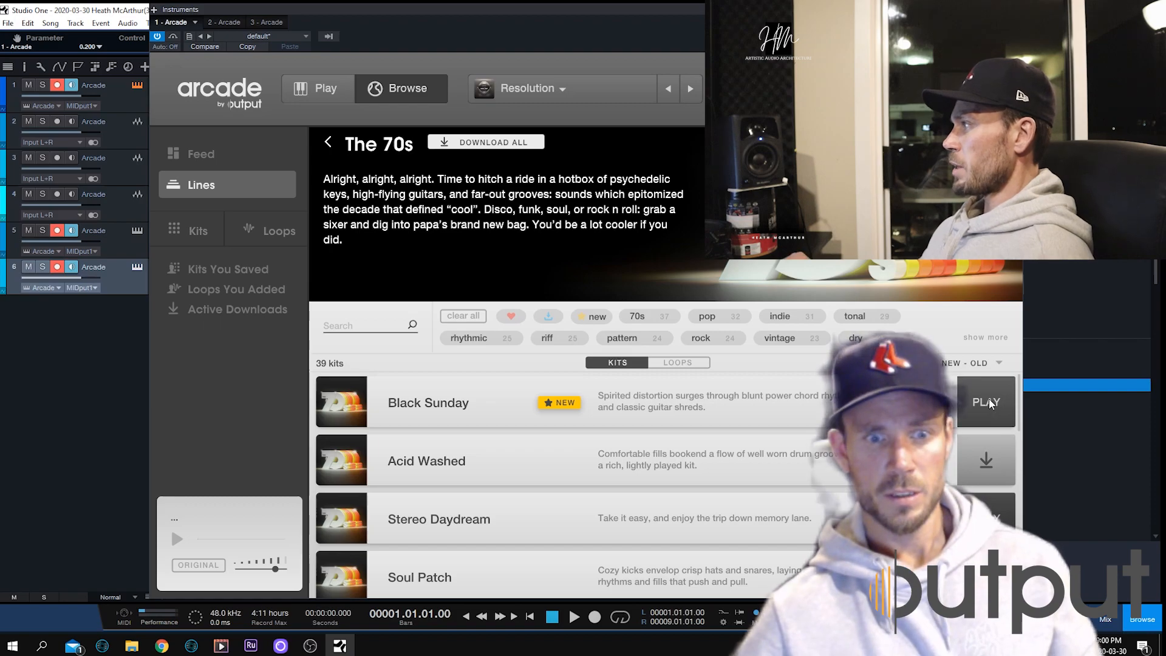
left_click(986, 401)
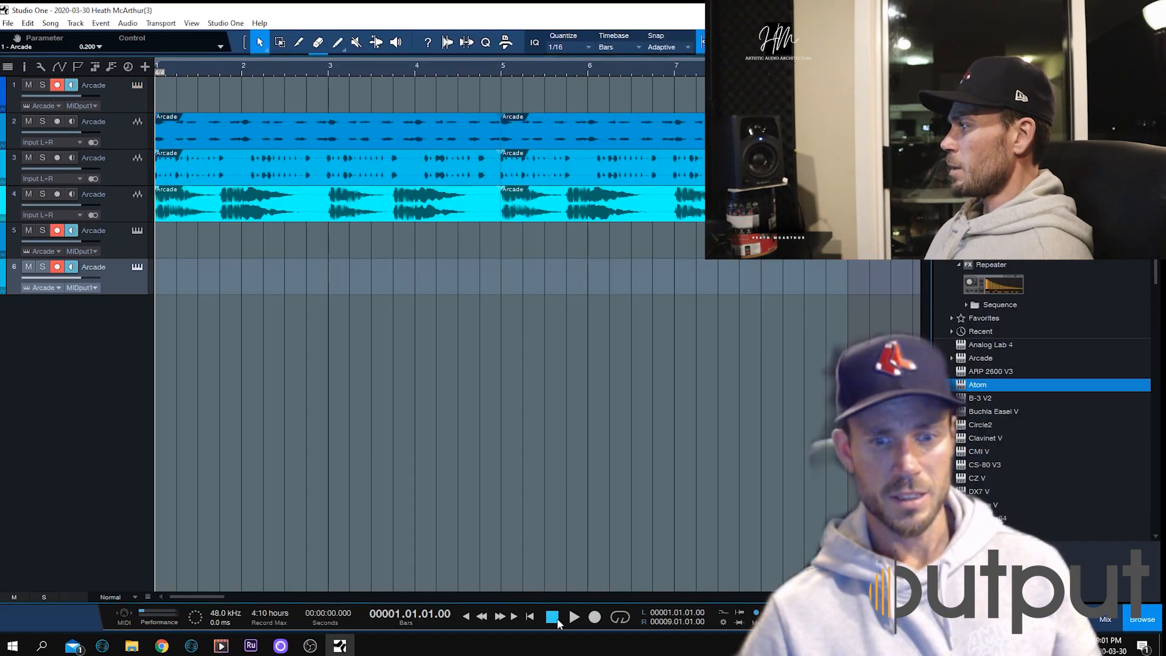
Start playback of the bounced loops and rename audio track 4 as bBass
left_click(573, 617)
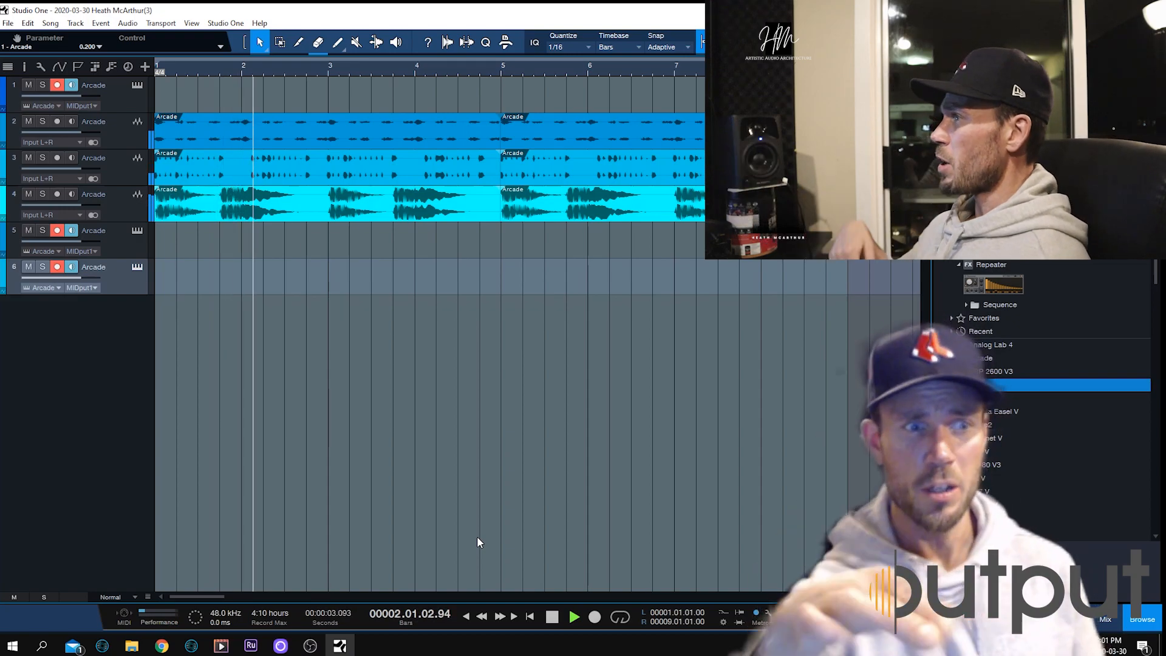
double_click(94, 194)
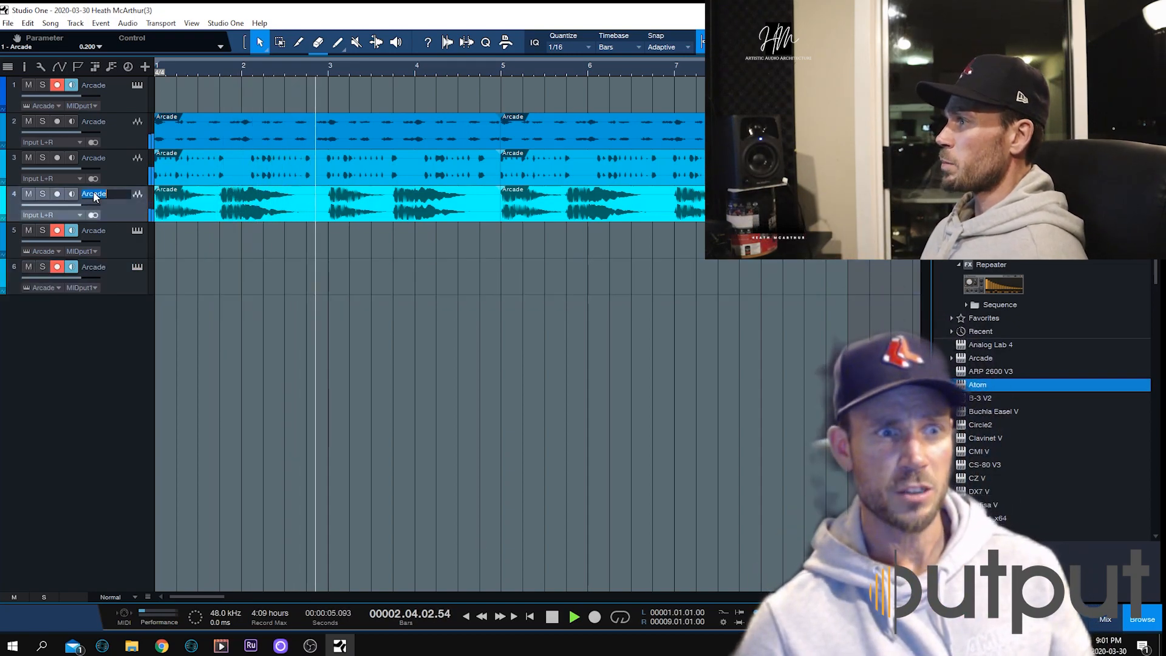
type("bBass")
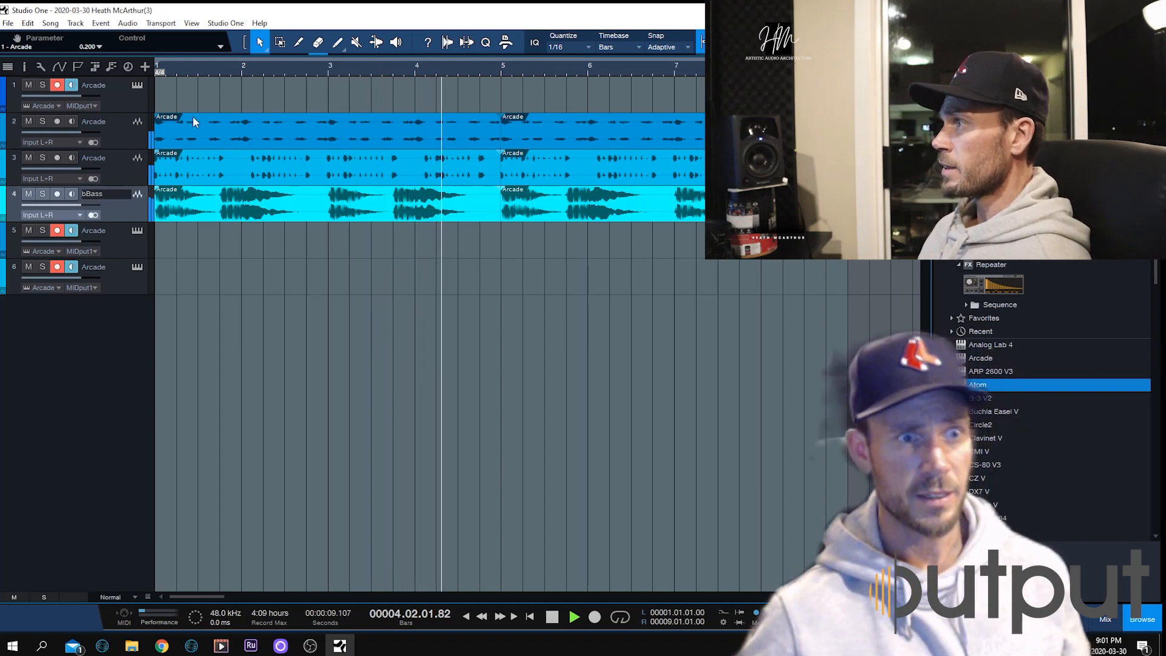
Rename audio track 3 as Drums
double_click(103, 156)
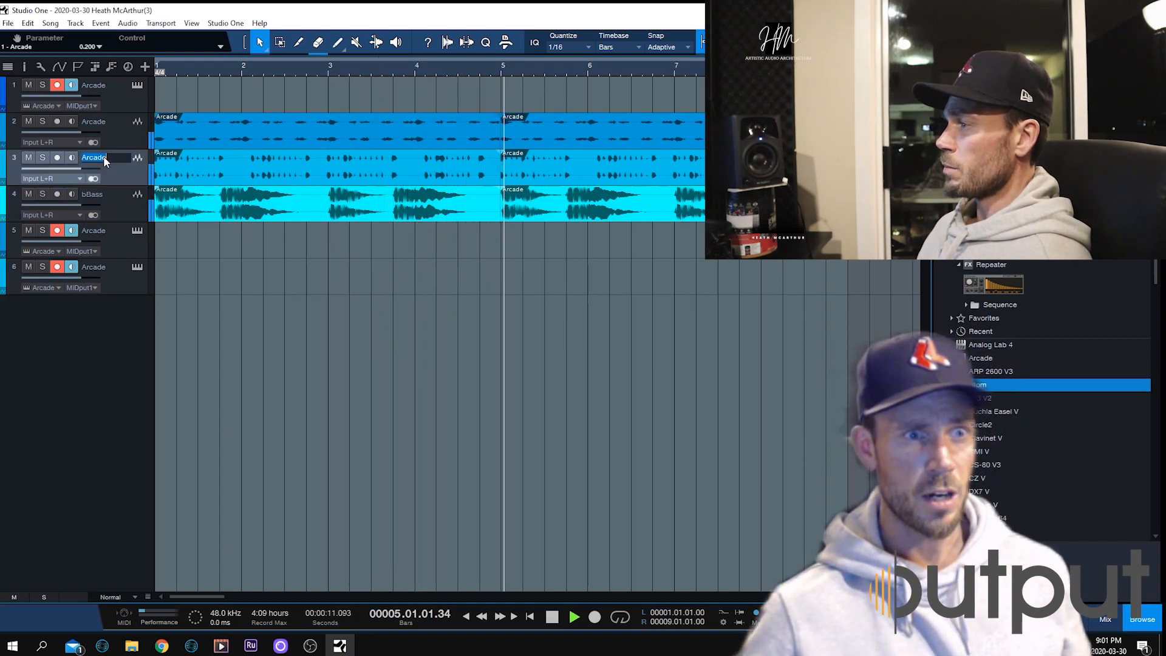
type("D")
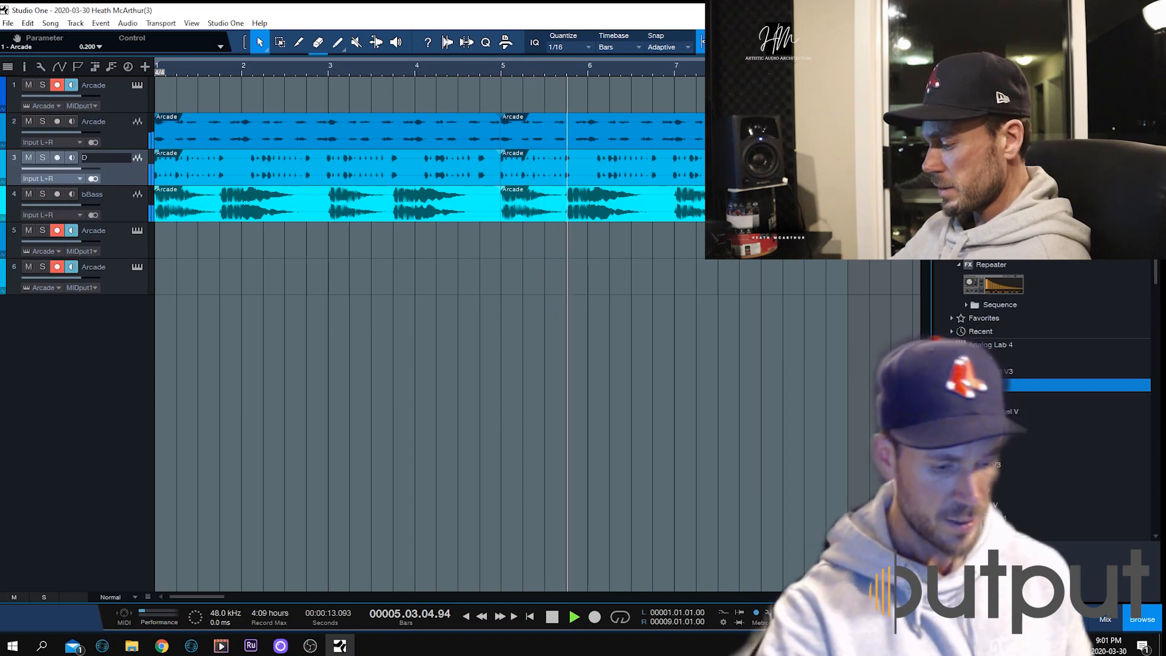
type("r5umsd")
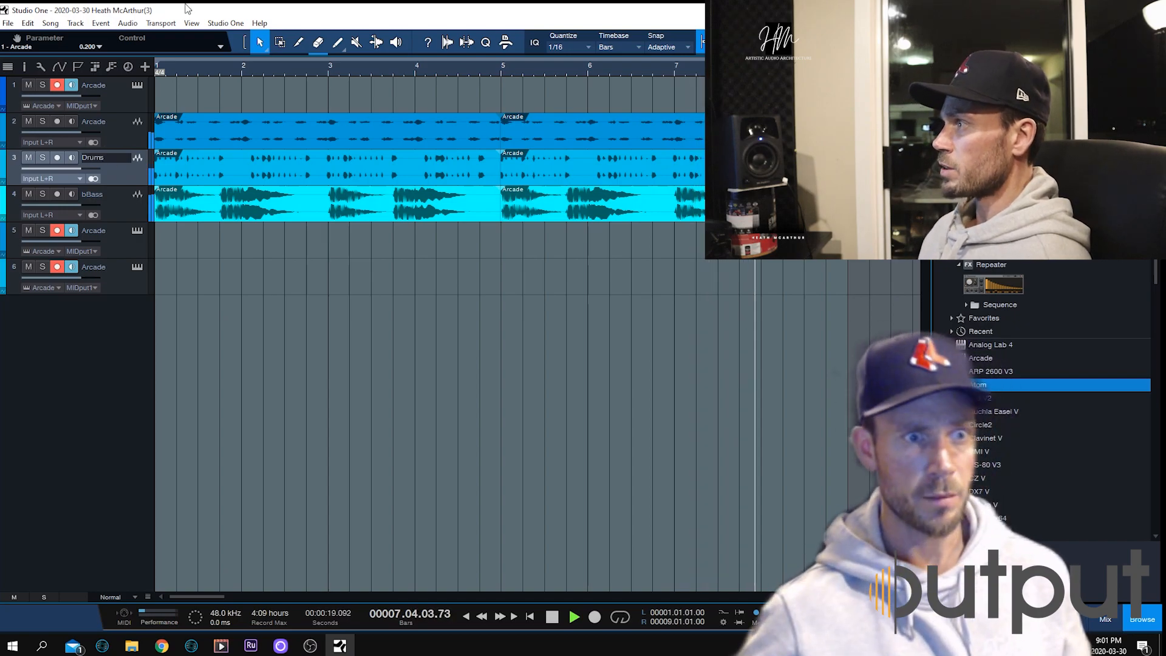
Stop playback and correct the name of audio track 4 to Bass
left_click(88, 193)
right_click(87, 194)
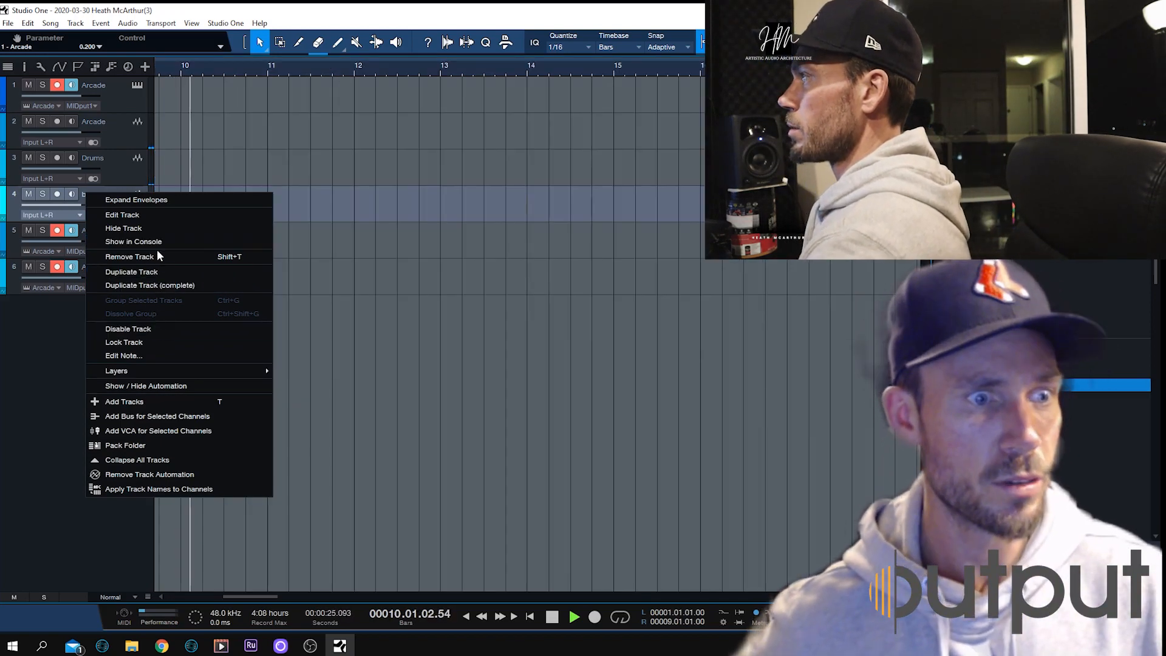
left_click(552, 617)
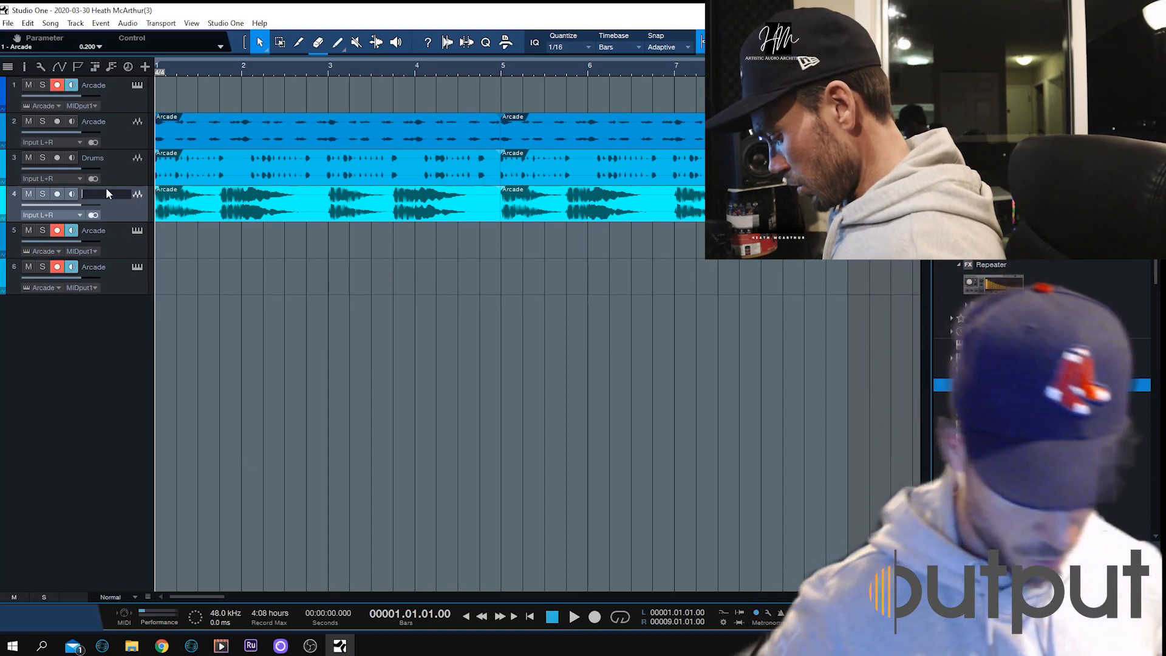
type("Bass")
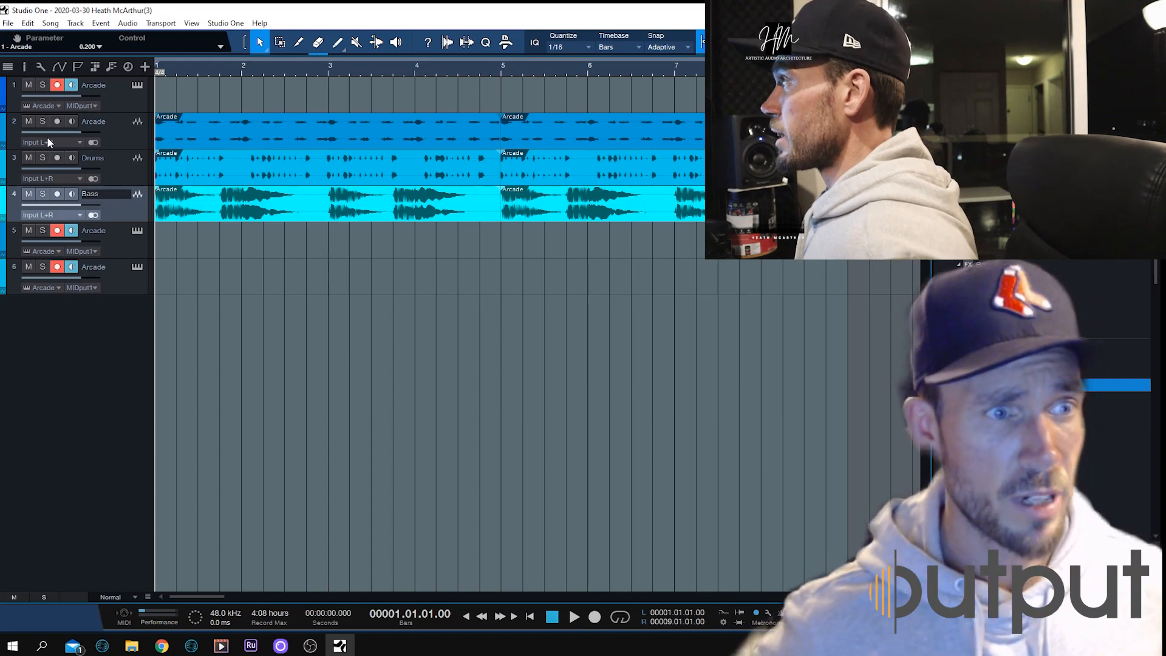
Rename audio track 2 as Melody
left_click(87, 122)
right_click(90, 123)
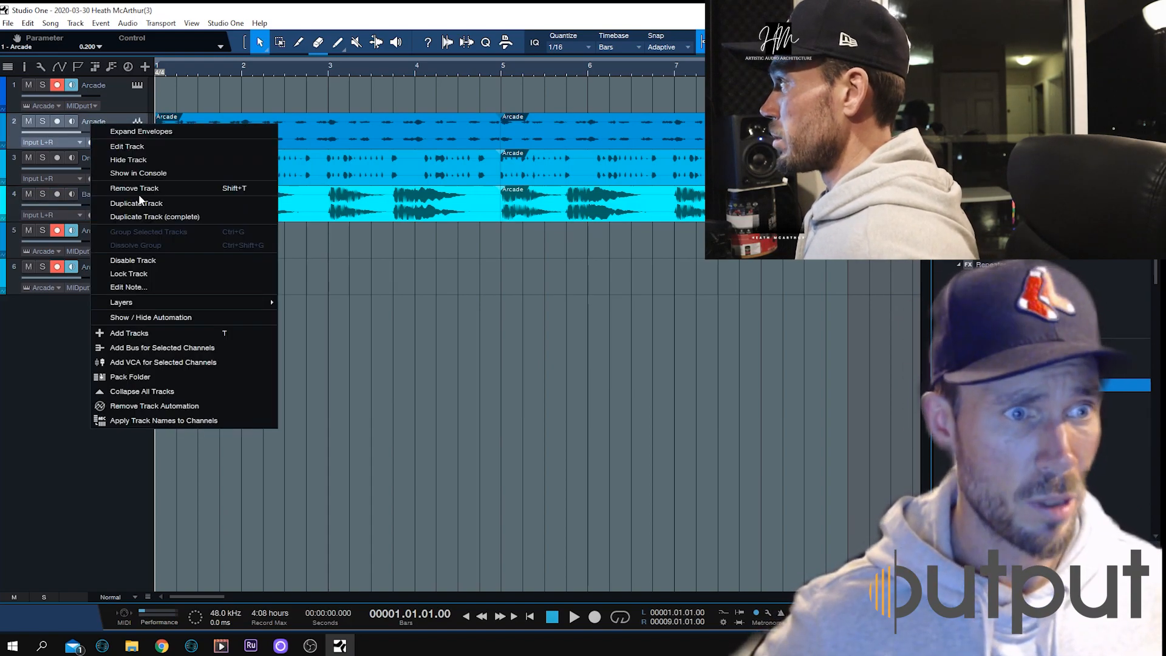
left_click(93, 120)
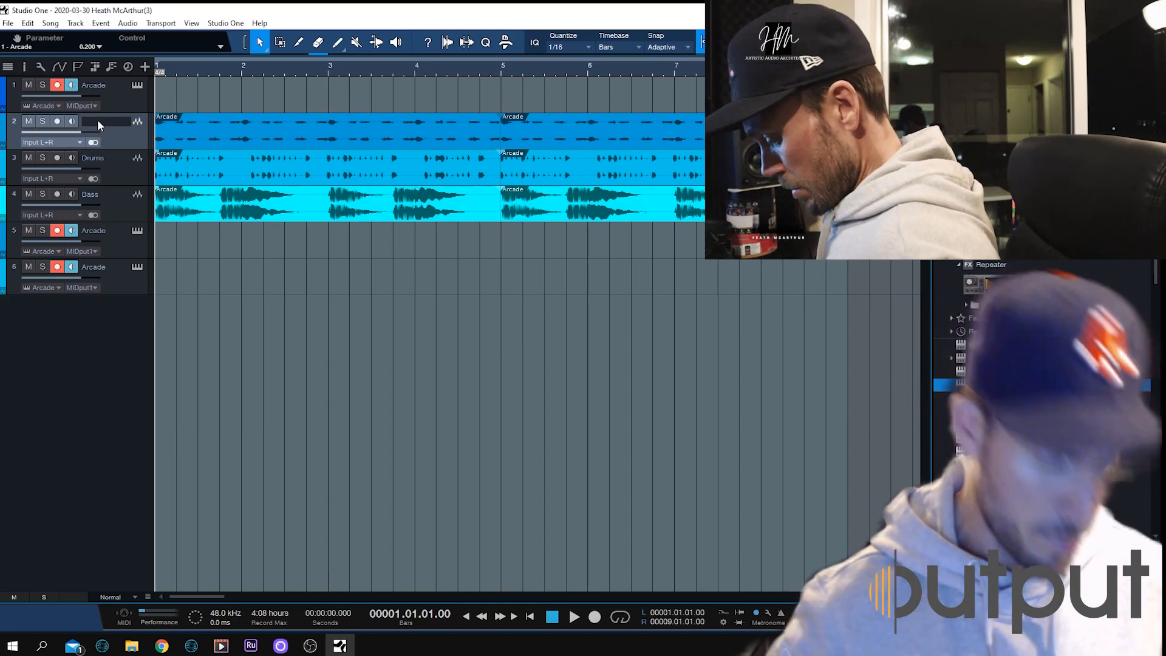
type("Melo0dy")
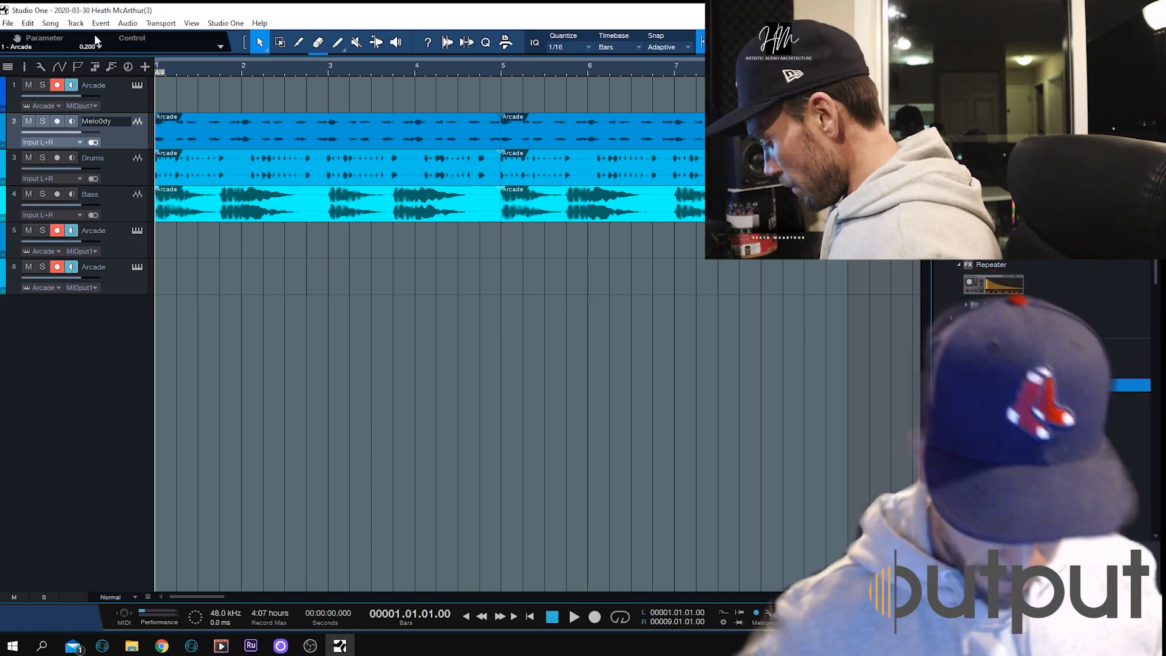
key("BackSpace")
key("BackSpace")
key("BackSpace")
type("ody")
Duplicate the loops on the Melody, Drums and Bass tracks twice so the arrangement extends to bar 25
left_click(352, 72)
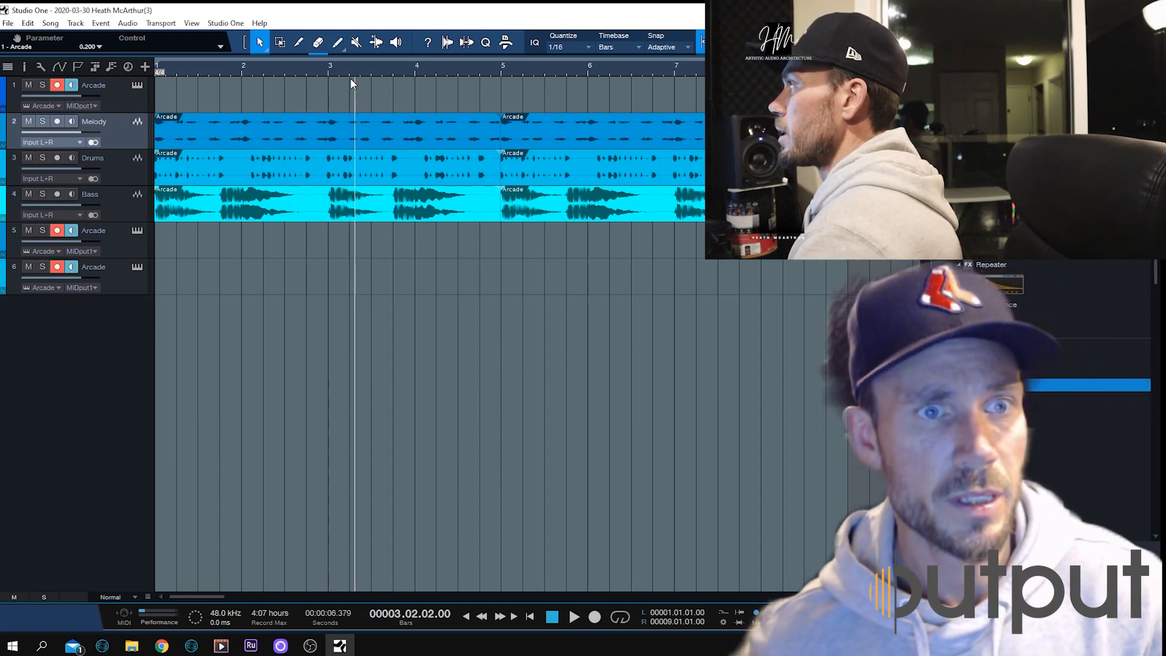
key("w")
key("w")
key("w")
key("w")
key("w")
left_click_drag(321, 125, 152, 216)
key("d")
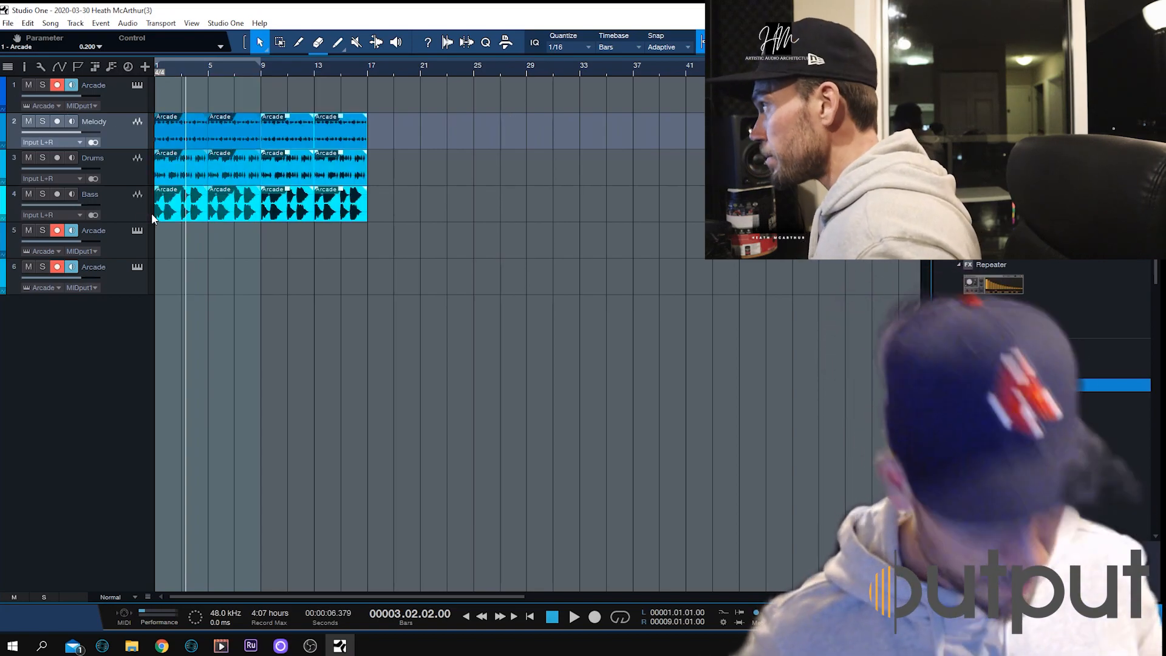
key("d")
Look at the song's key selector and audition the Melody track in solo, clearing the solo during playback
key("s")
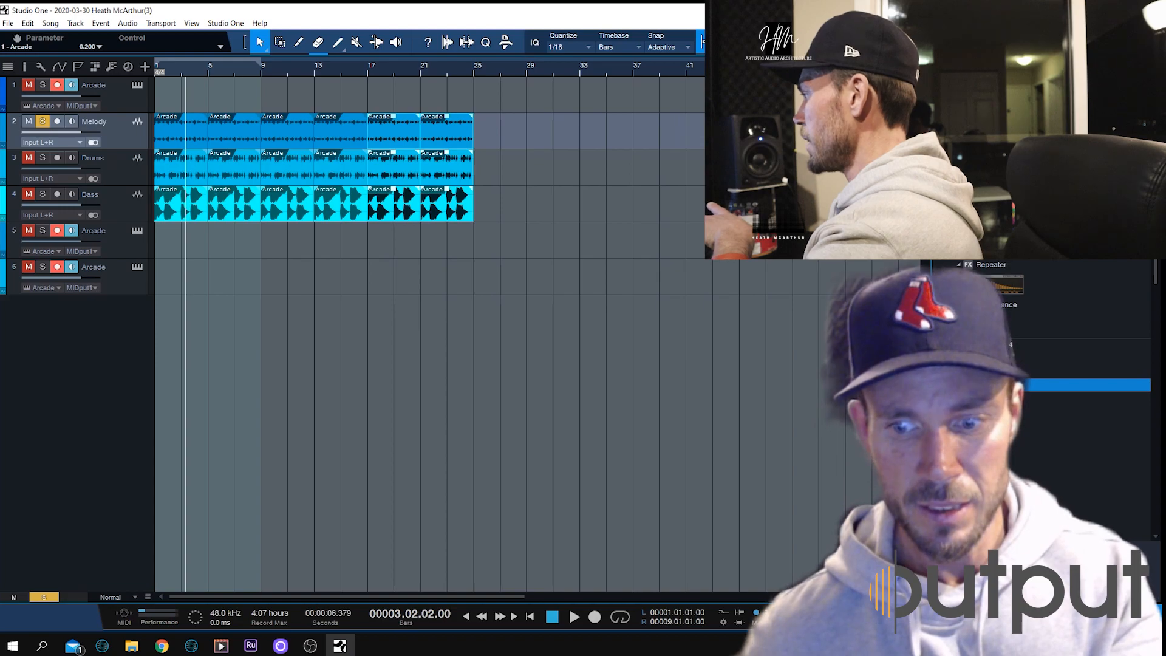
left_click(832, 614)
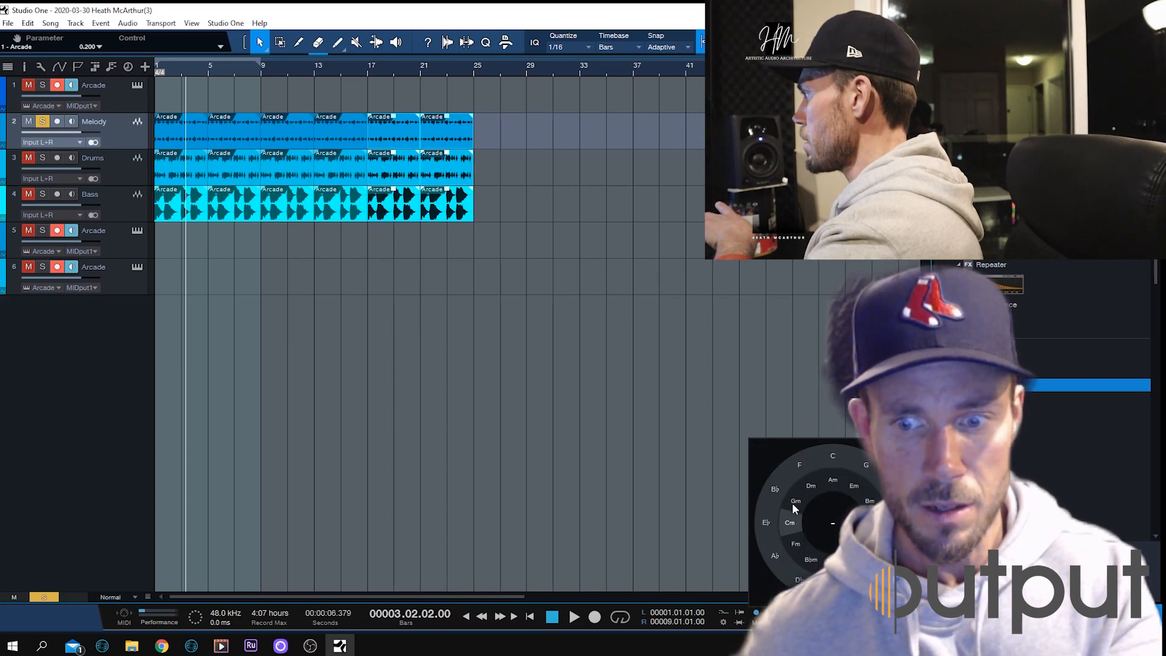
left_click(840, 457)
left_click(739, 467)
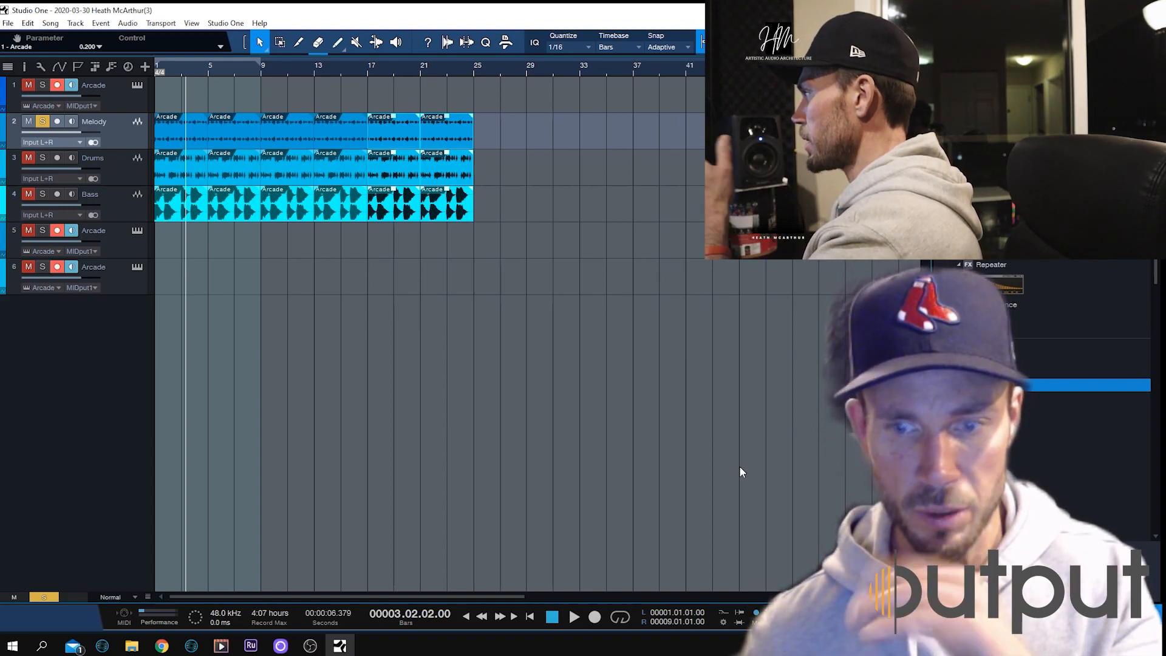
left_click(573, 616)
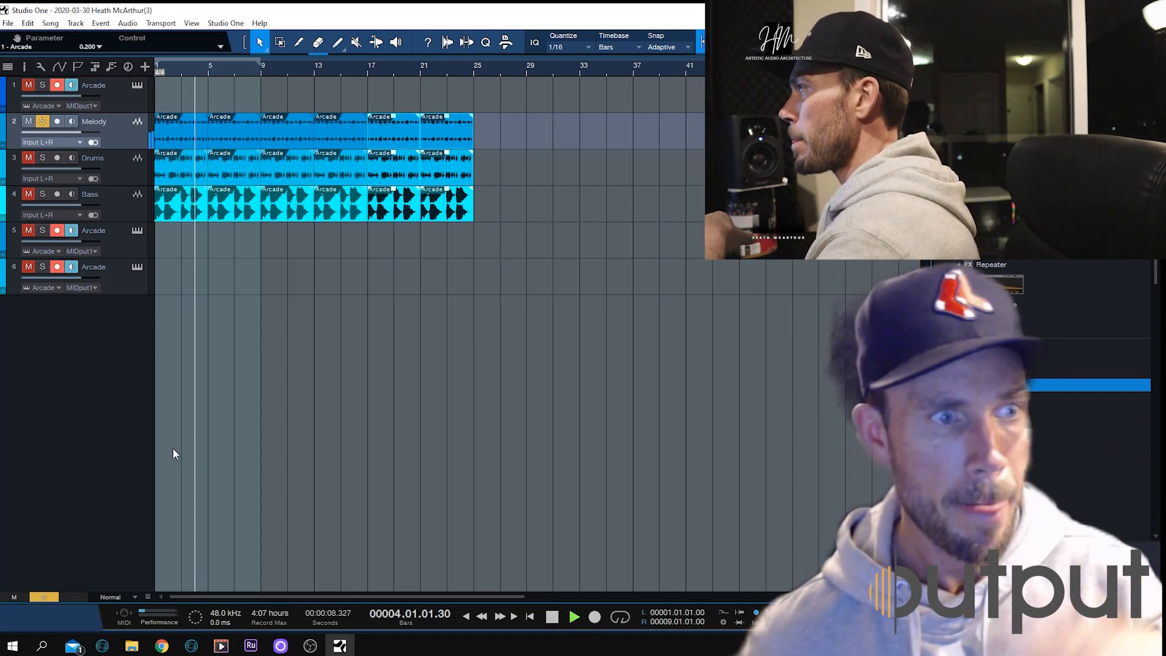
left_click(42, 121)
Try removing the empty Arcade instrument track 5, and undo the removal
right_click(121, 237)
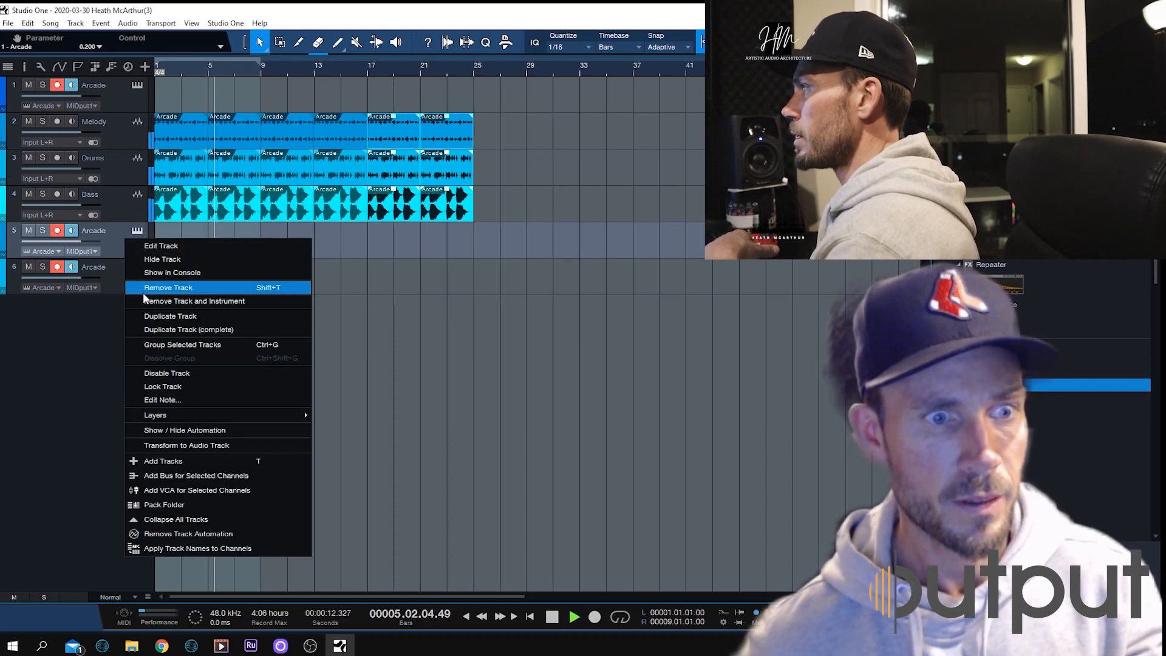
left_click(144, 291)
left_click(27, 23)
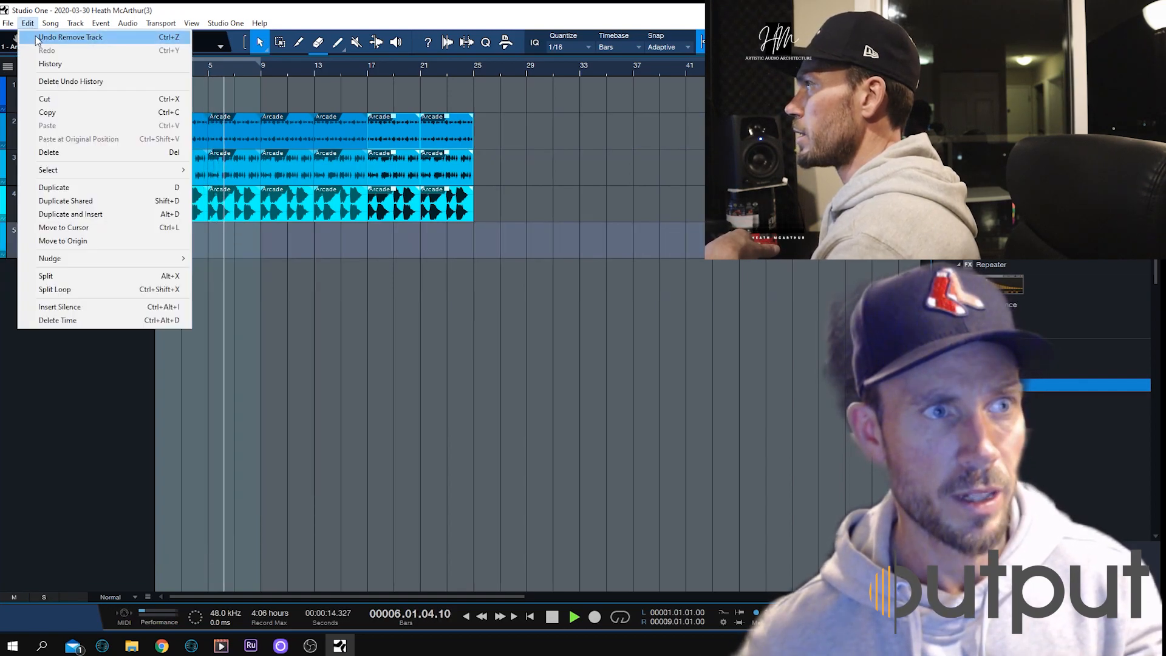
left_click(41, 37)
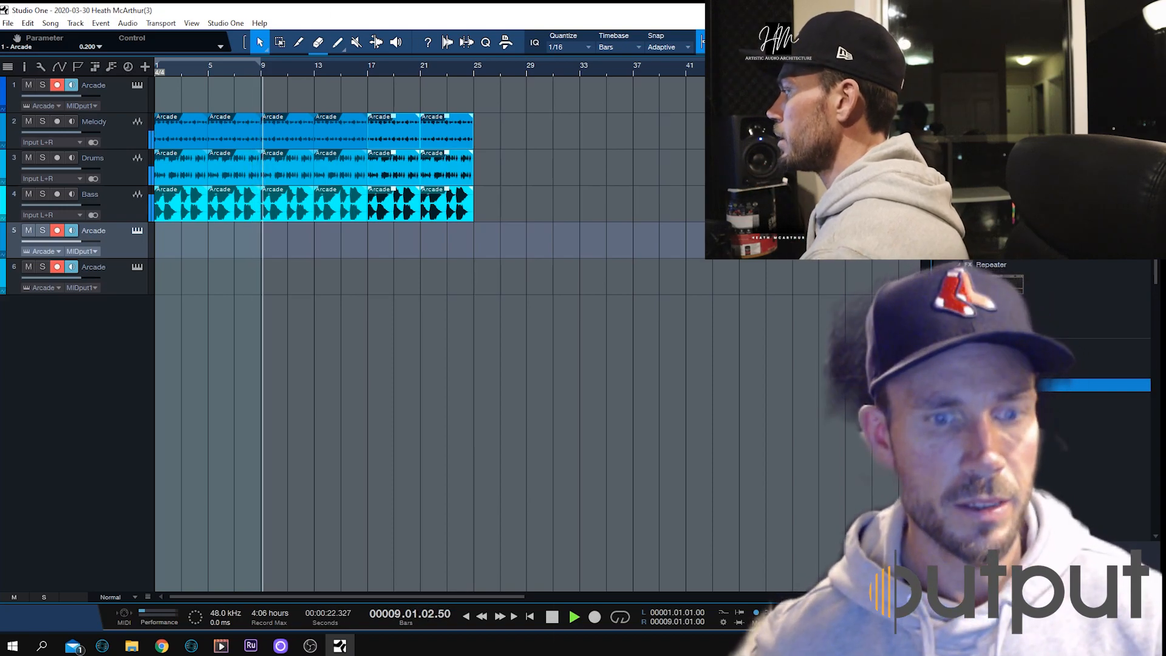
Stop playback and stagger the entries, removing the first Bass loop before bar 5 and trimming the first Drums loop to start at bar 3
left_click(552, 615)
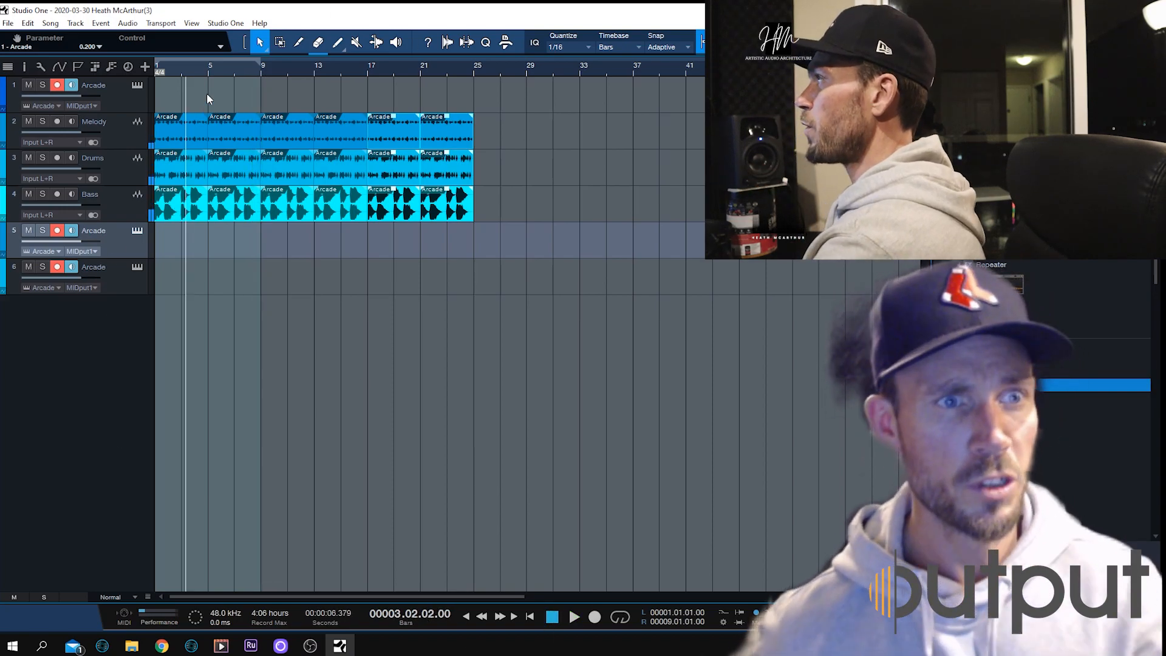
left_click(207, 99)
right_click(192, 128)
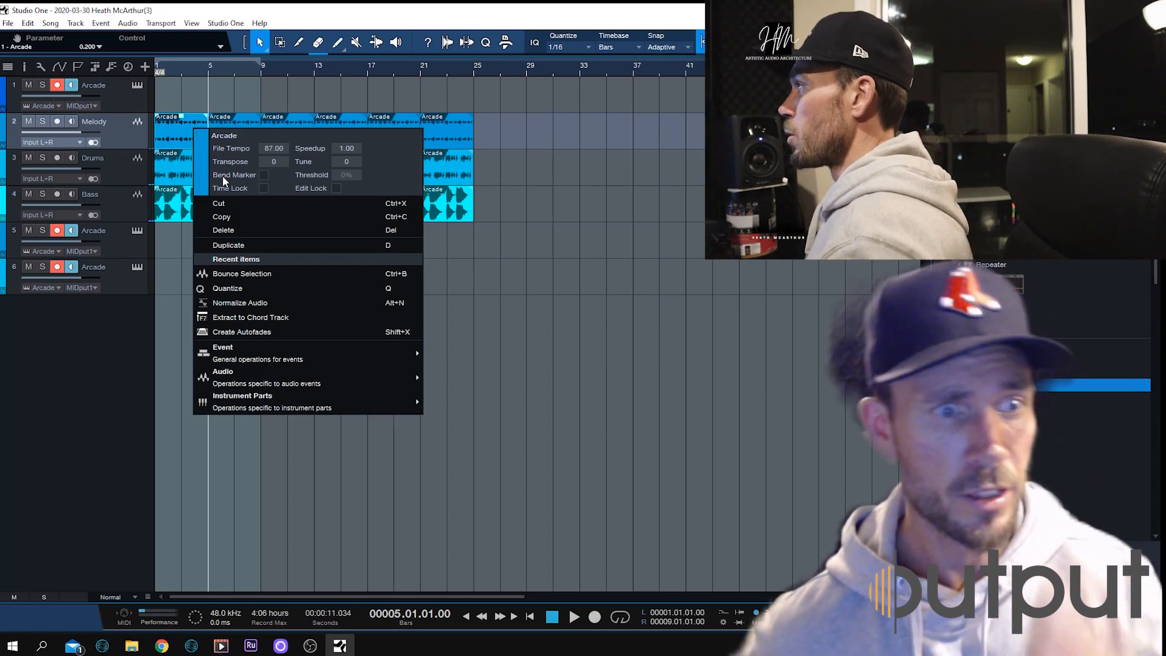
left_click(186, 169)
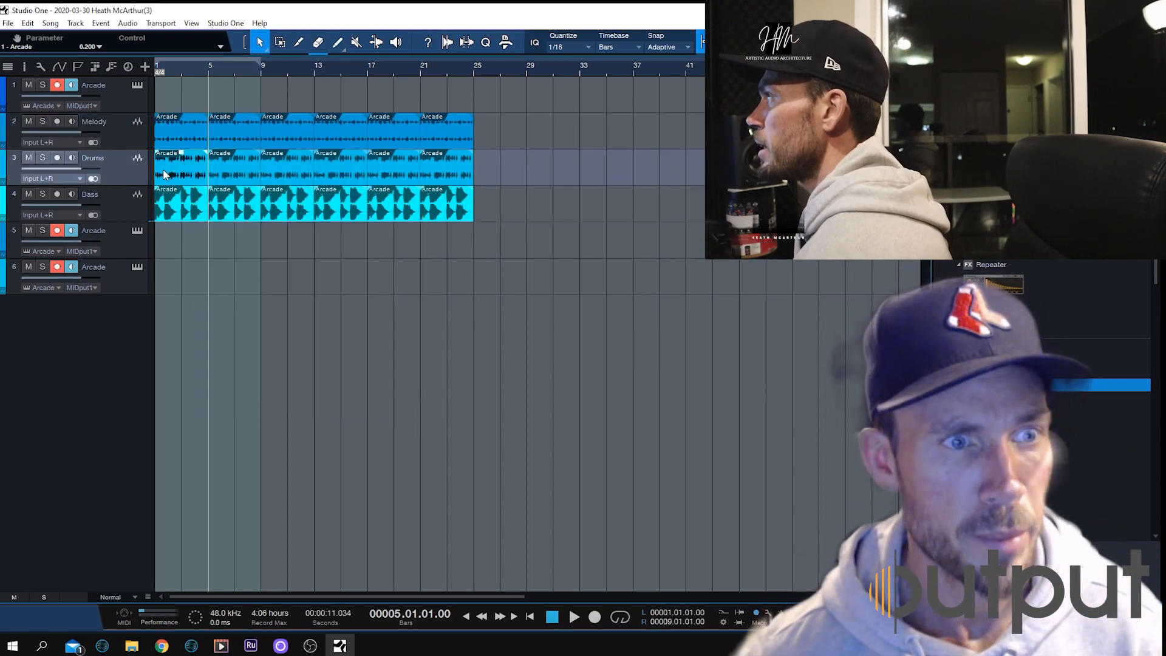
left_click_drag(158, 170, 217, 179)
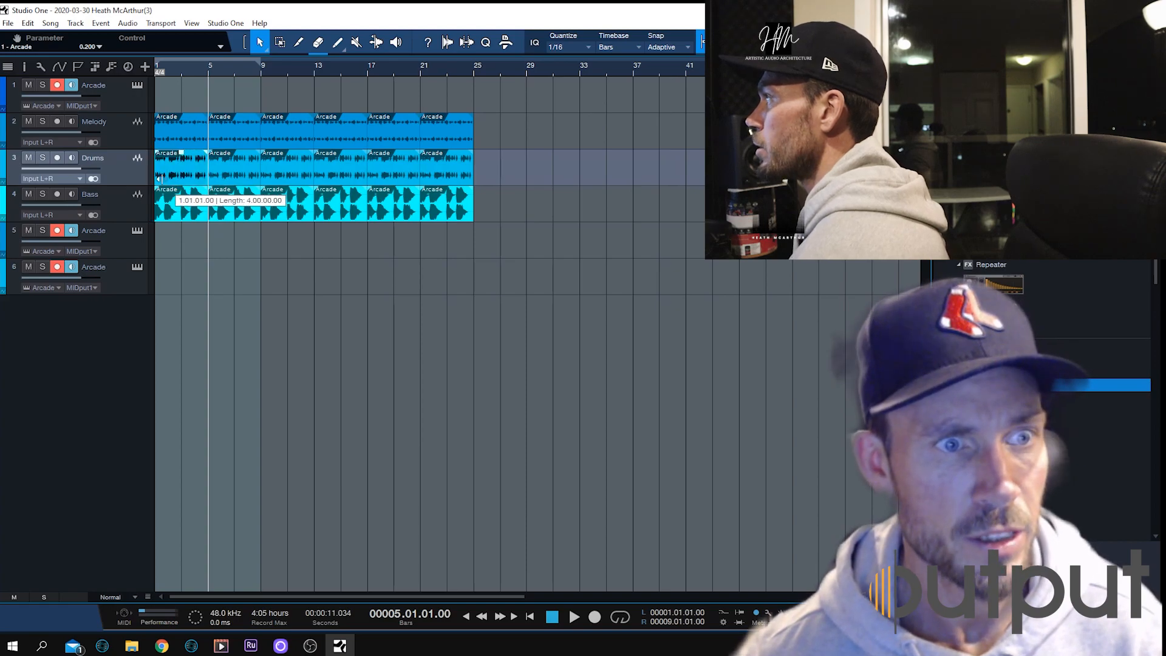
right_click(153, 197)
left_click(199, 282)
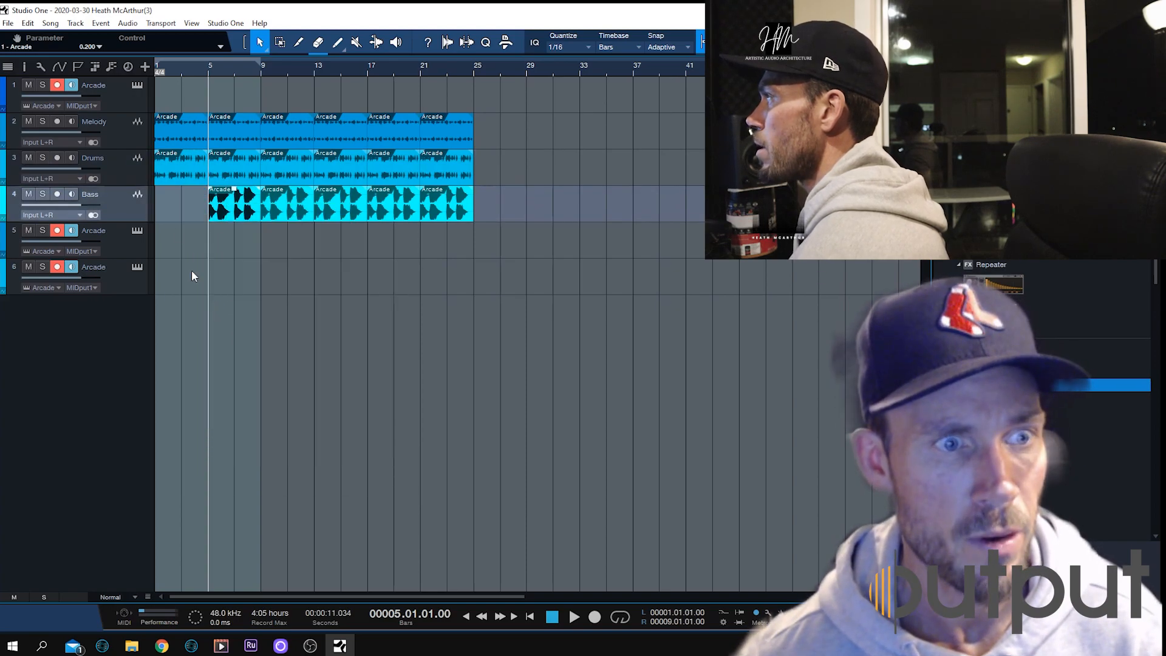
left_click(154, 174)
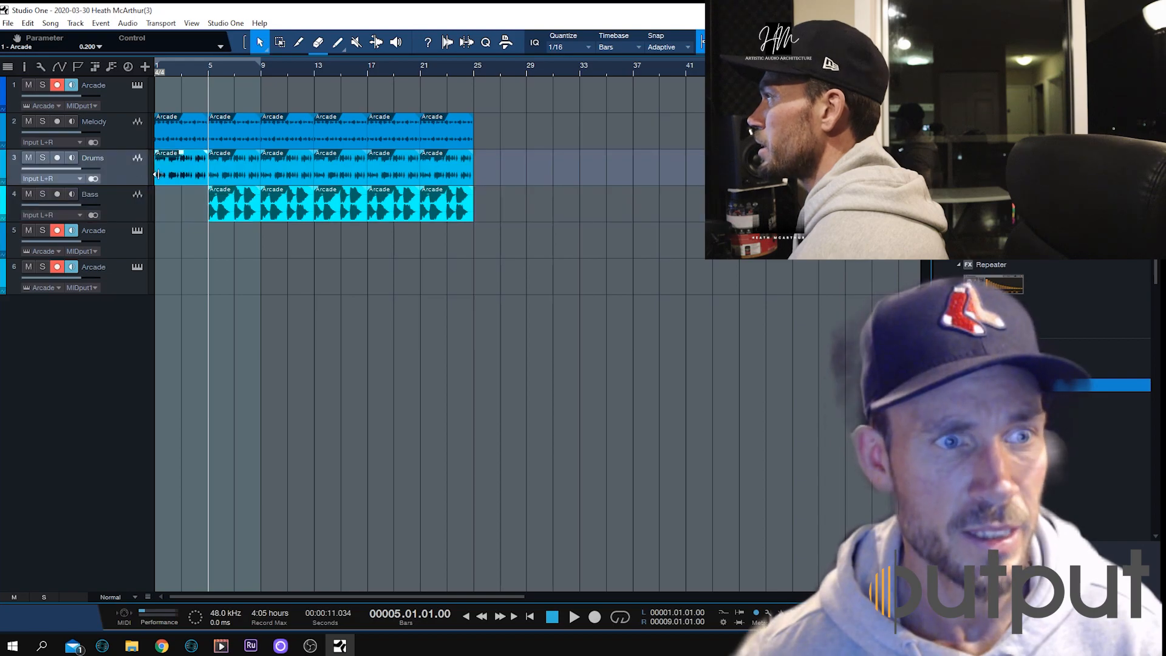
left_click(177, 63)
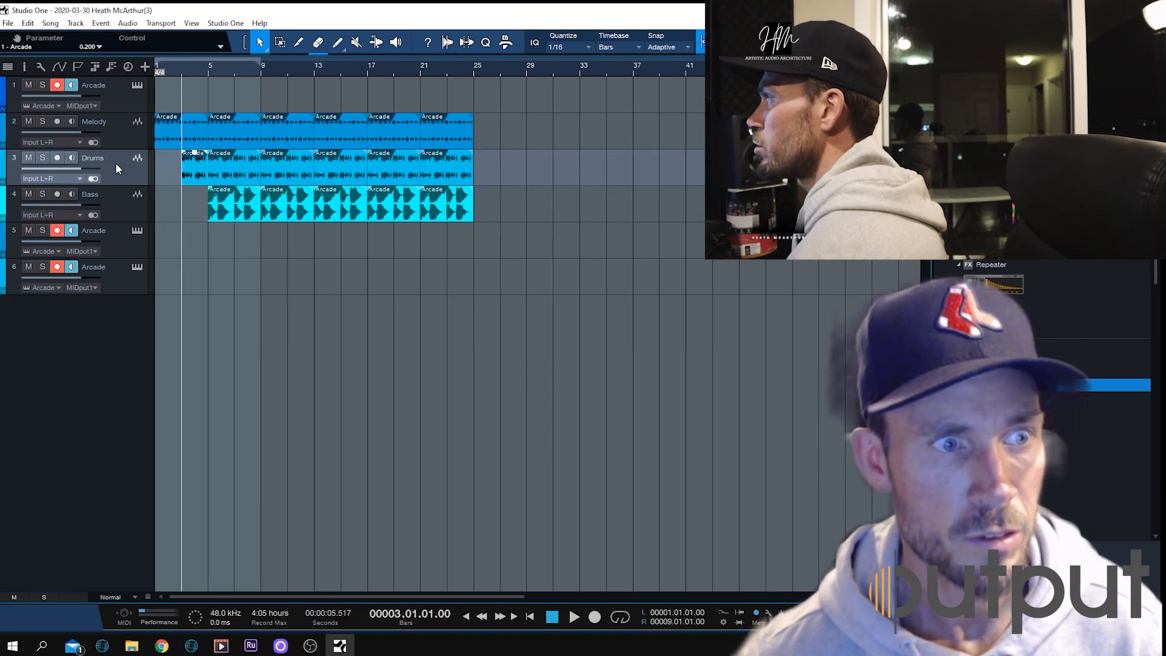
Color the Drums track green and the Melody track pinkish red
left_click(3, 164)
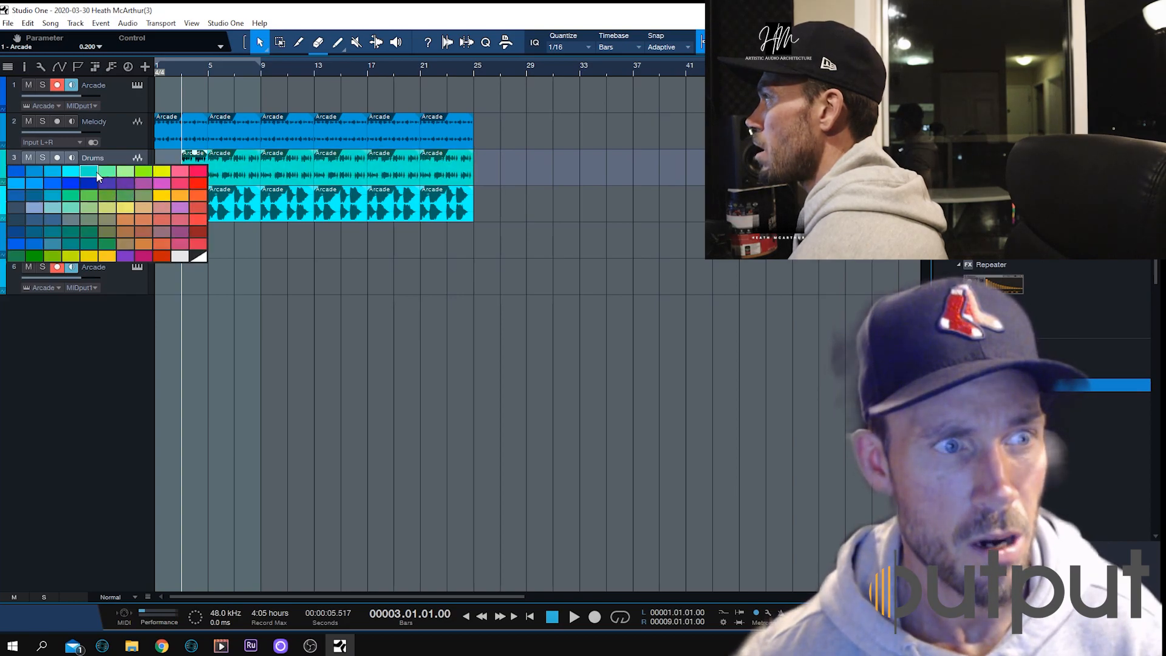
left_click(70, 195)
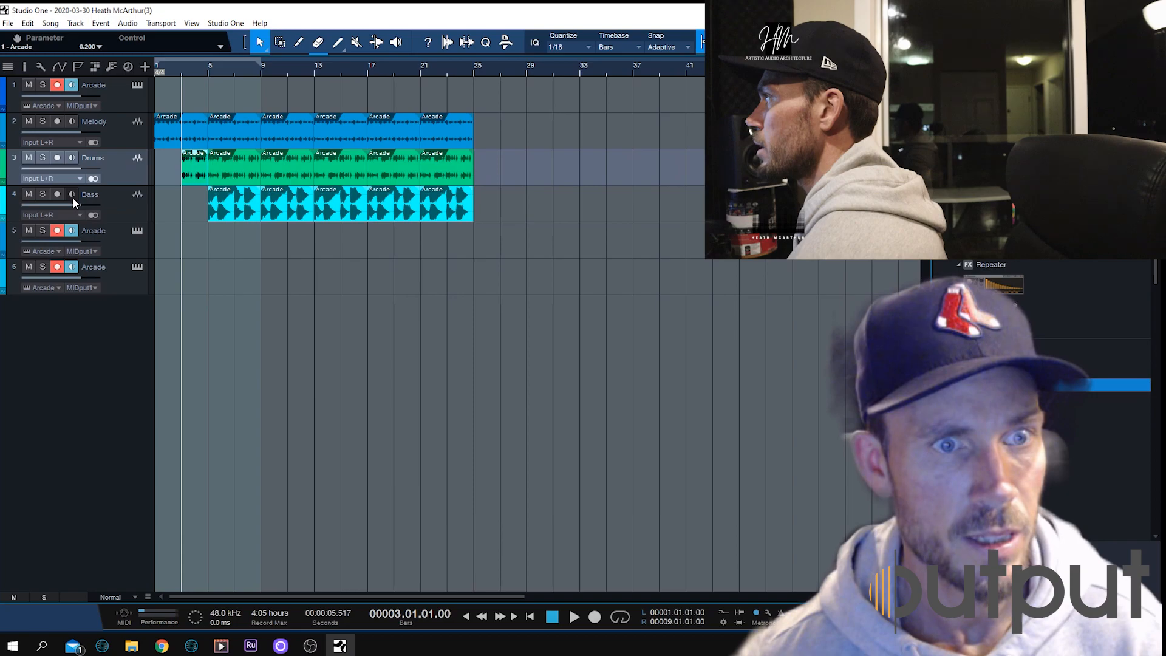
left_click(3, 127)
left_click(3, 127)
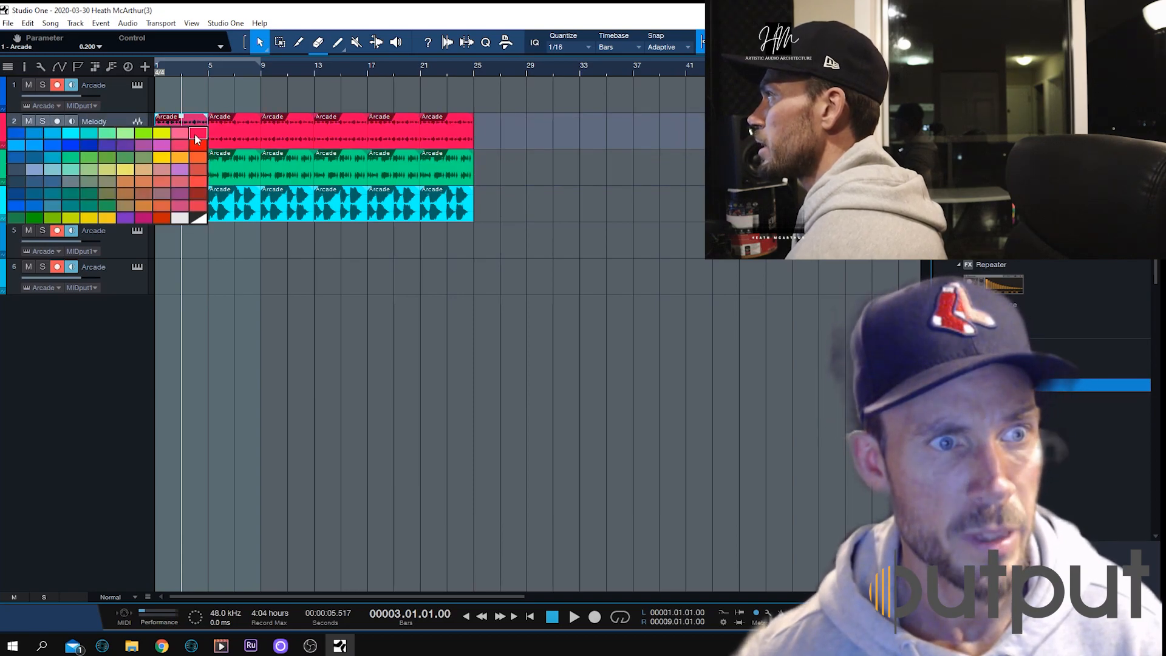
left_click(199, 134)
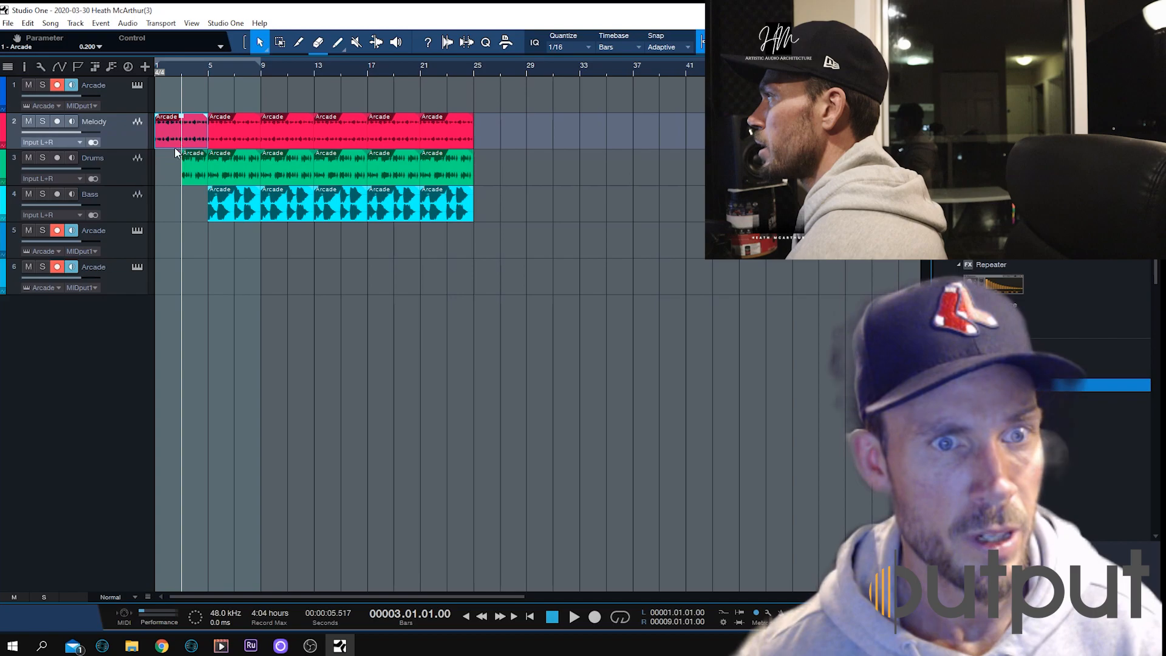
Color the Bass track light blue
left_click(4, 201)
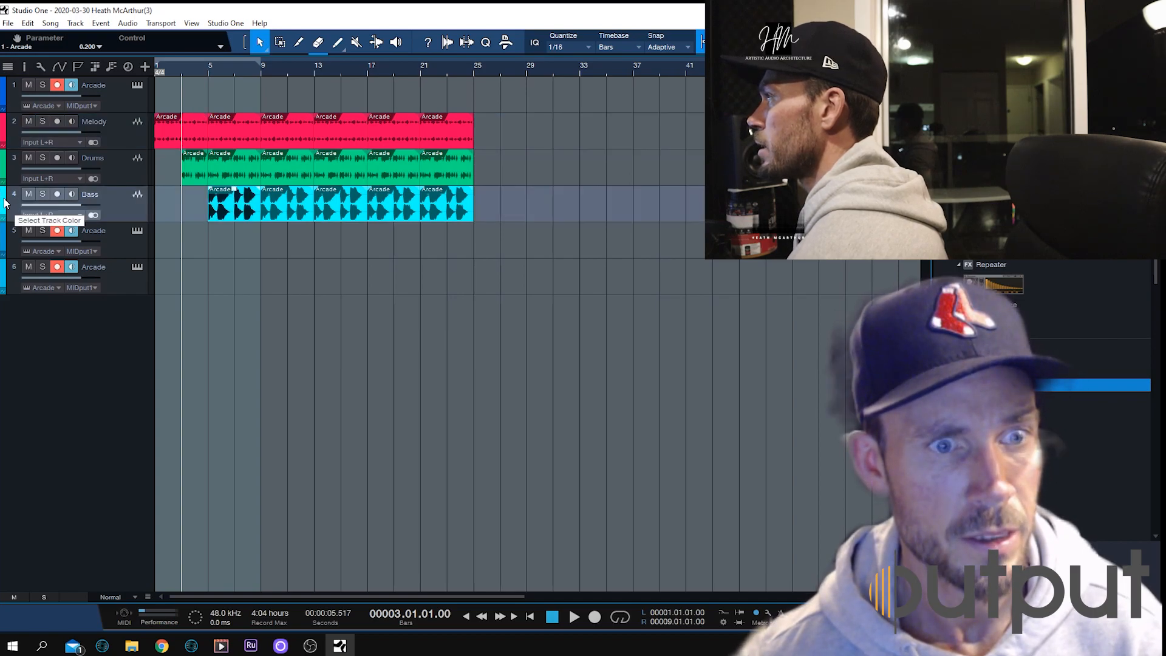
left_click(5, 202)
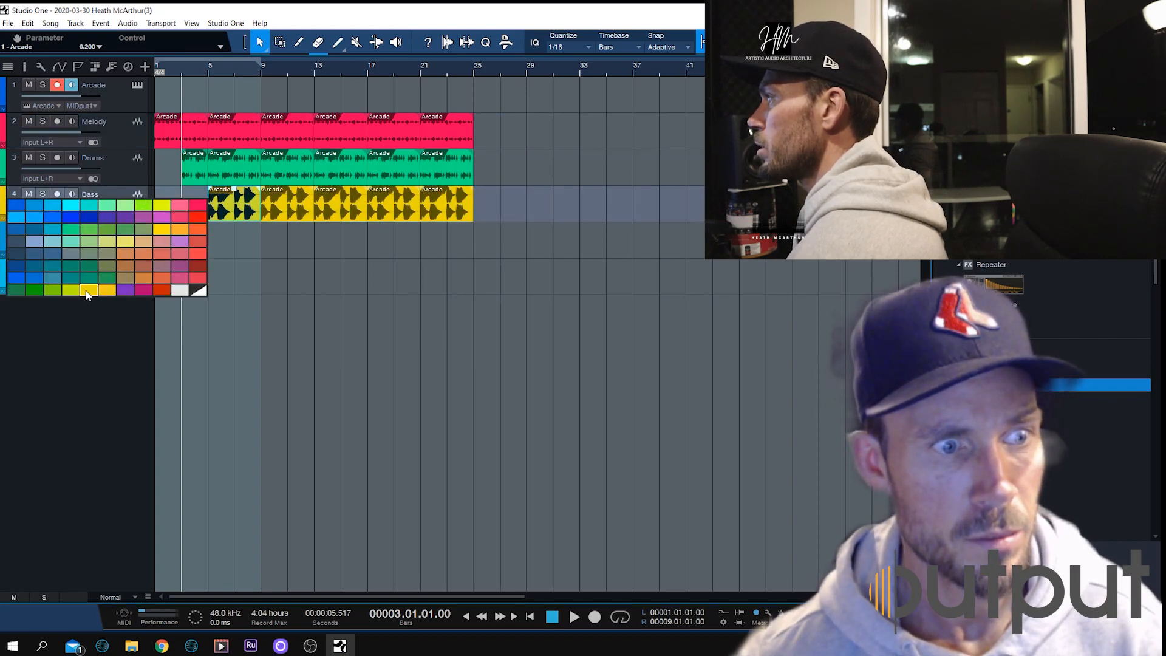
left_click(35, 242)
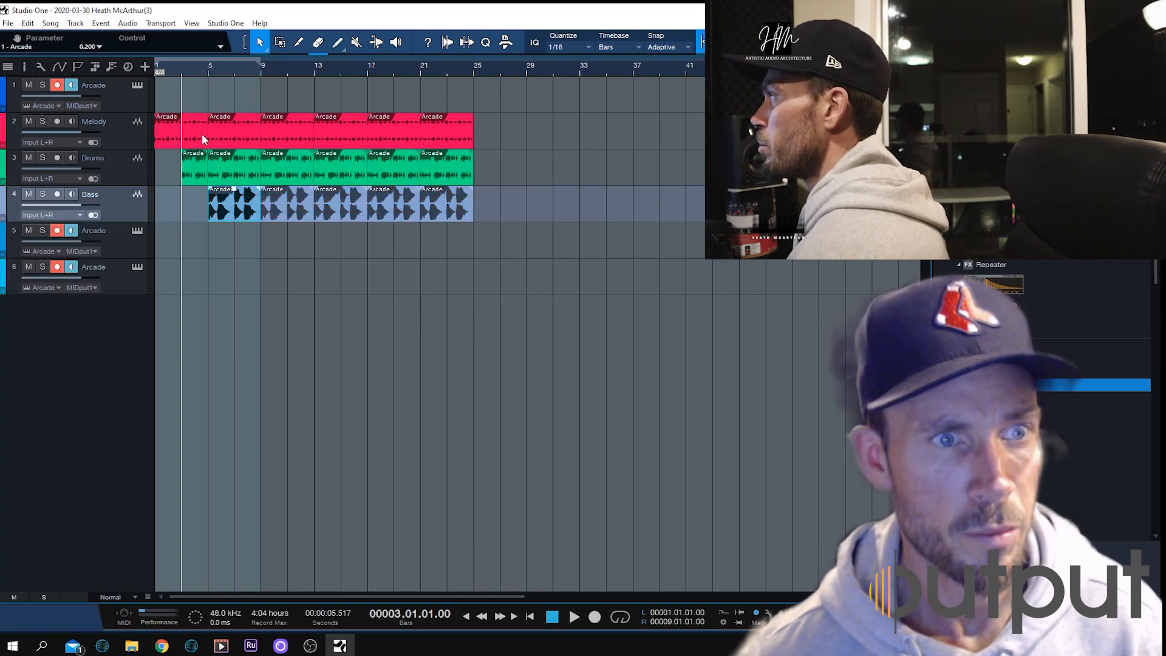
Normalize all audio events on the Melody, Drums and Bass tracks
left_click_drag(514, 130, 103, 202)
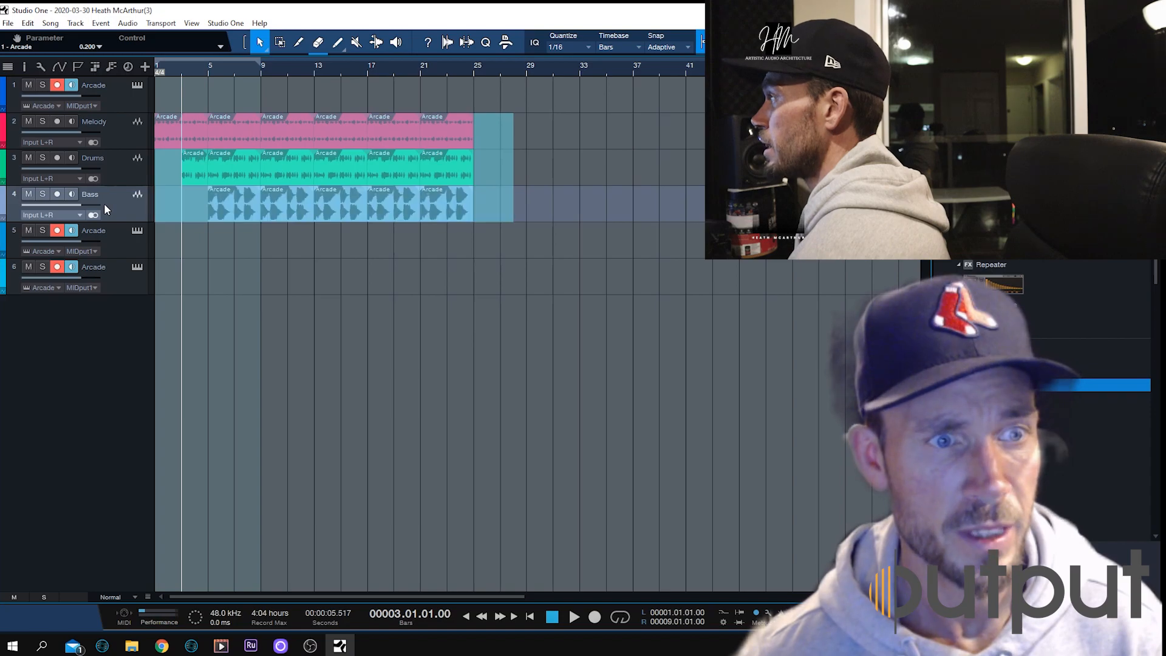
right_click(300, 170)
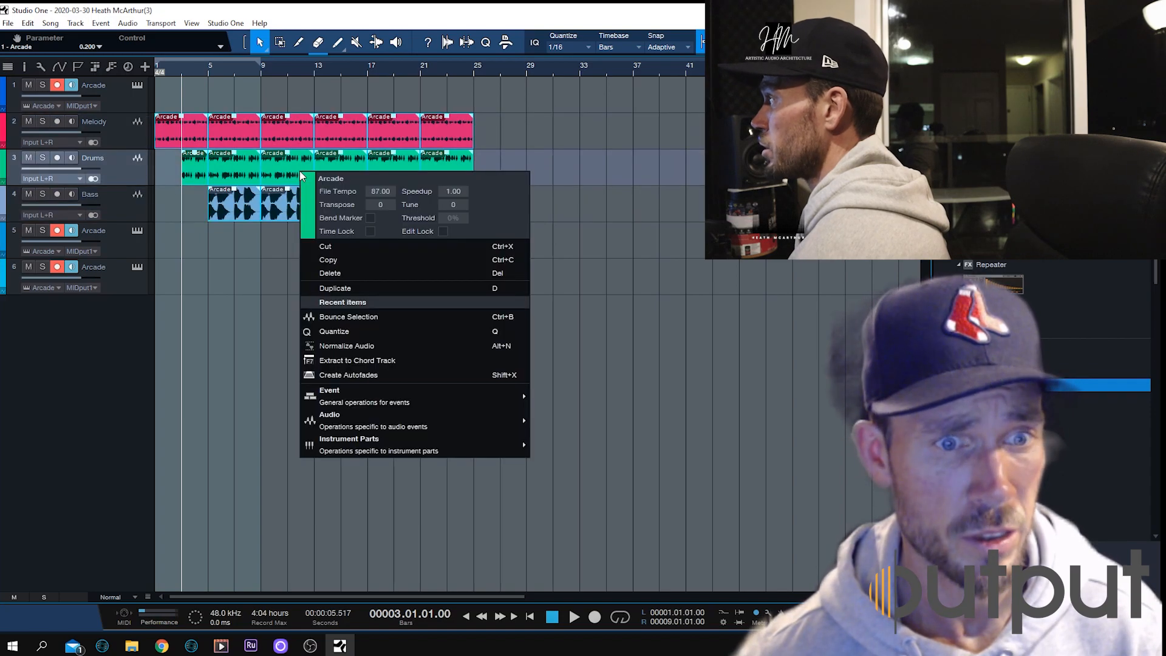
left_click(382, 344)
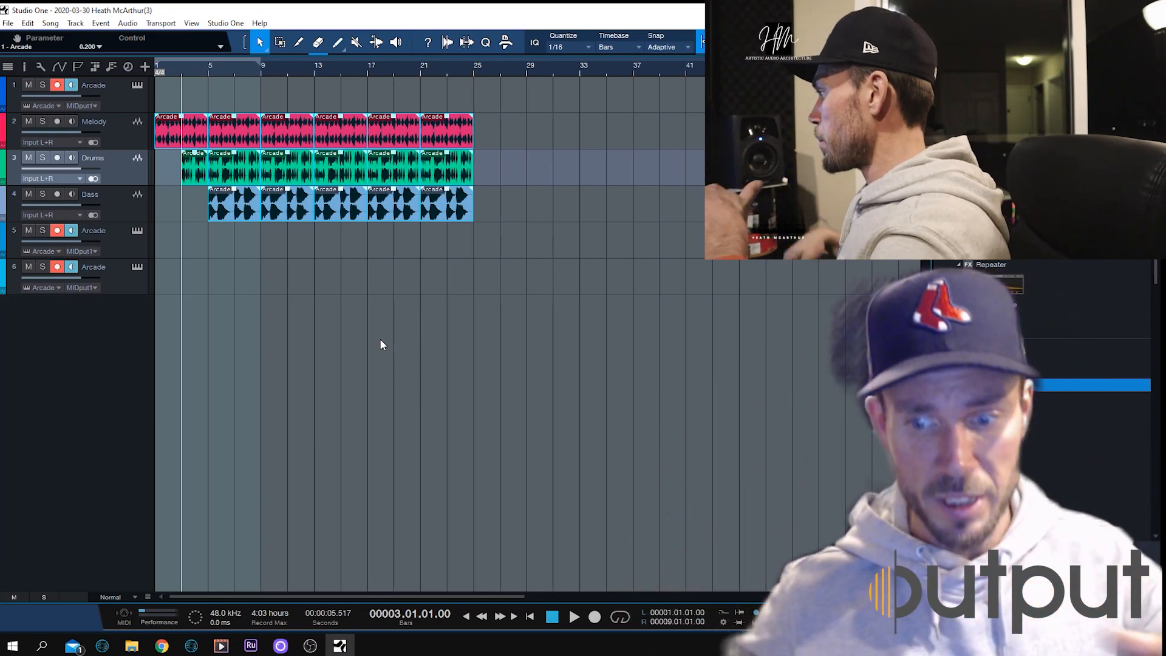
Show the mixer console and audition the arrangement from bar 3, stopping a few bars in
key("F3")
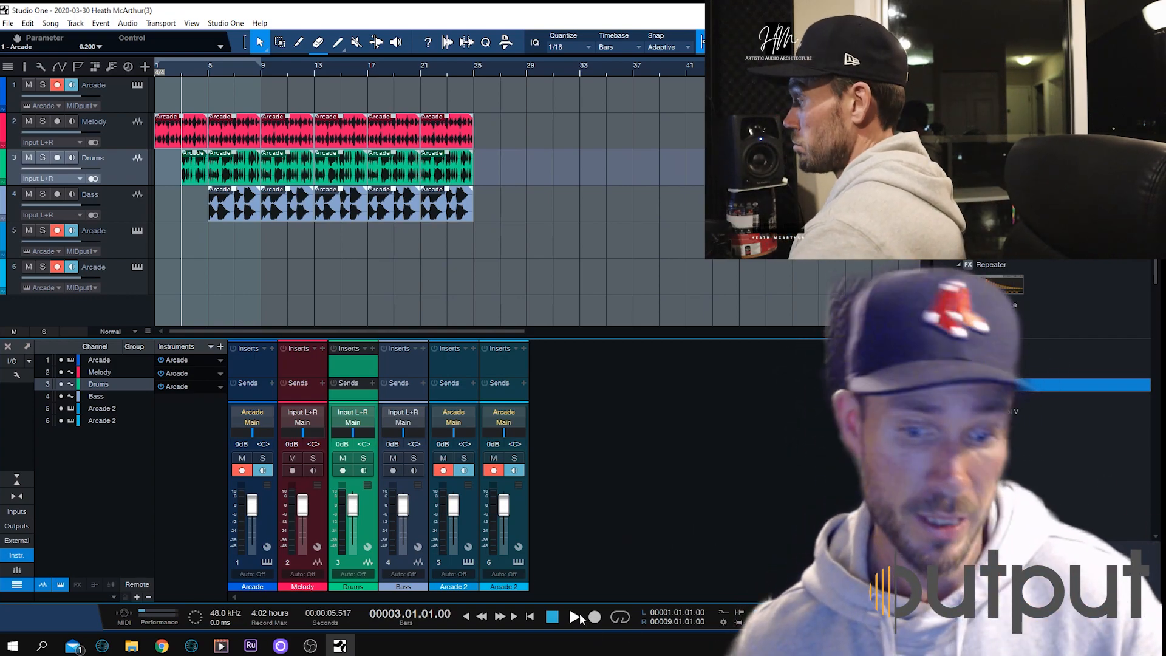
left_click(575, 616)
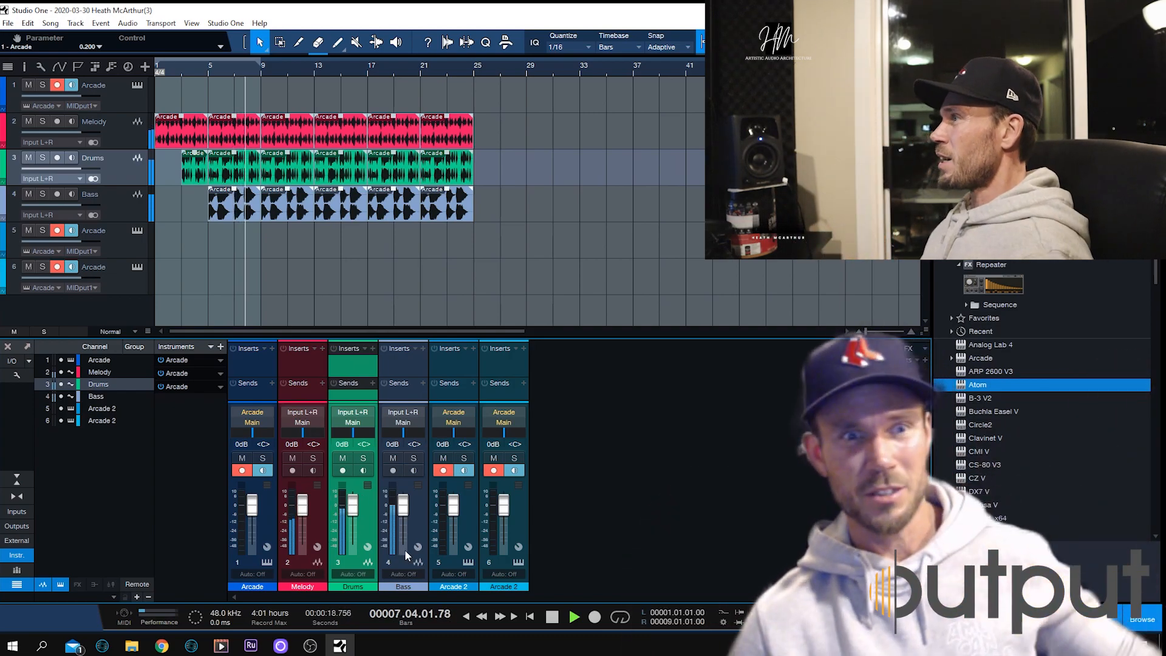
left_click(546, 615)
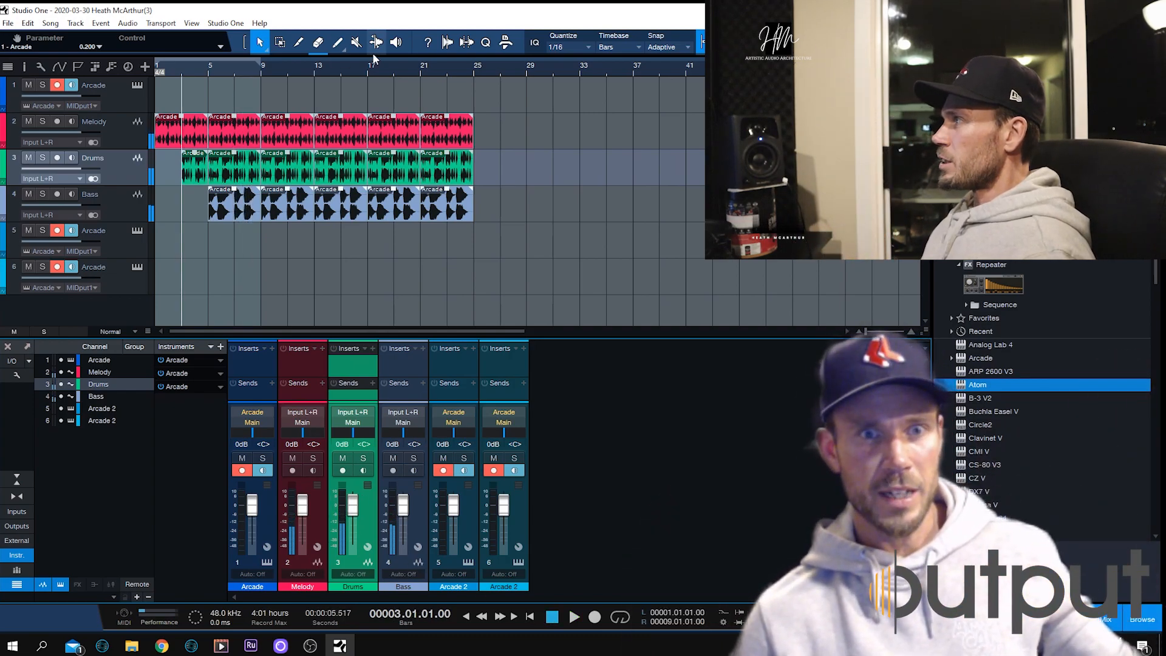
Resume playback and turn off record arm and input monitoring on all three Arcade instrument channels
left_click(572, 616)
left_click(242, 470)
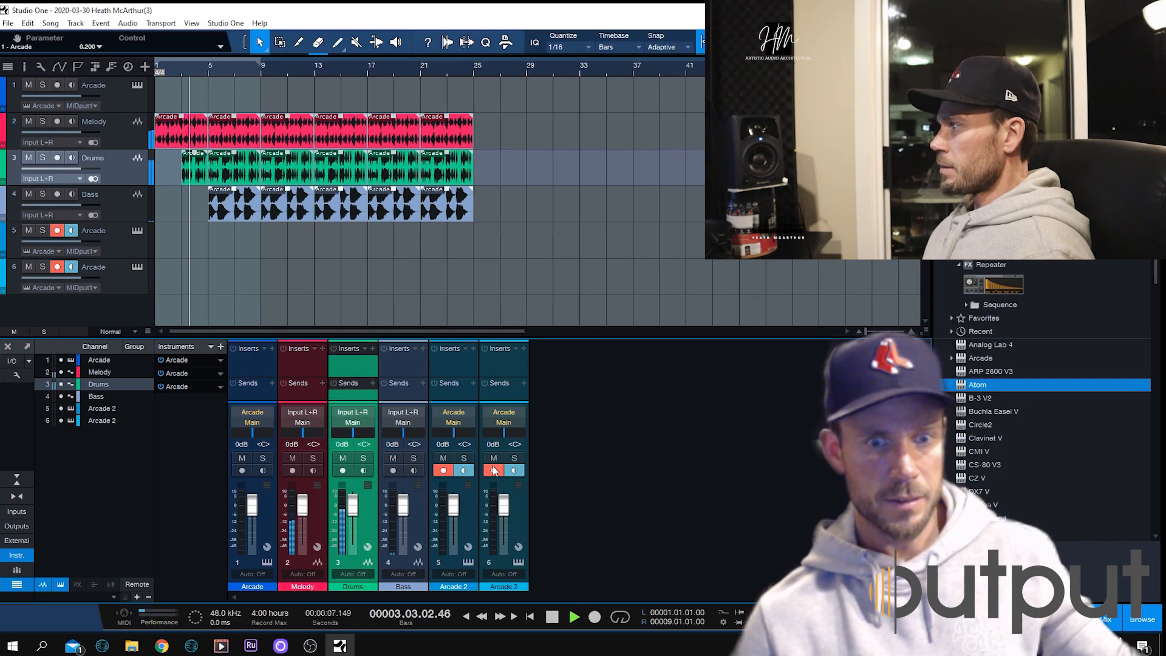
left_click(444, 471)
left_click(493, 471)
left_click(463, 471)
Play from around bar 17 and shorten the Bass loop that starts there to leave about a half-bar gap before bar 21
mouse_move(286, 69)
left_mouse_down()
mouse_move(288, 91)
mouse_move(293, 71)
left_mouse_up()
left_click(419, 74)
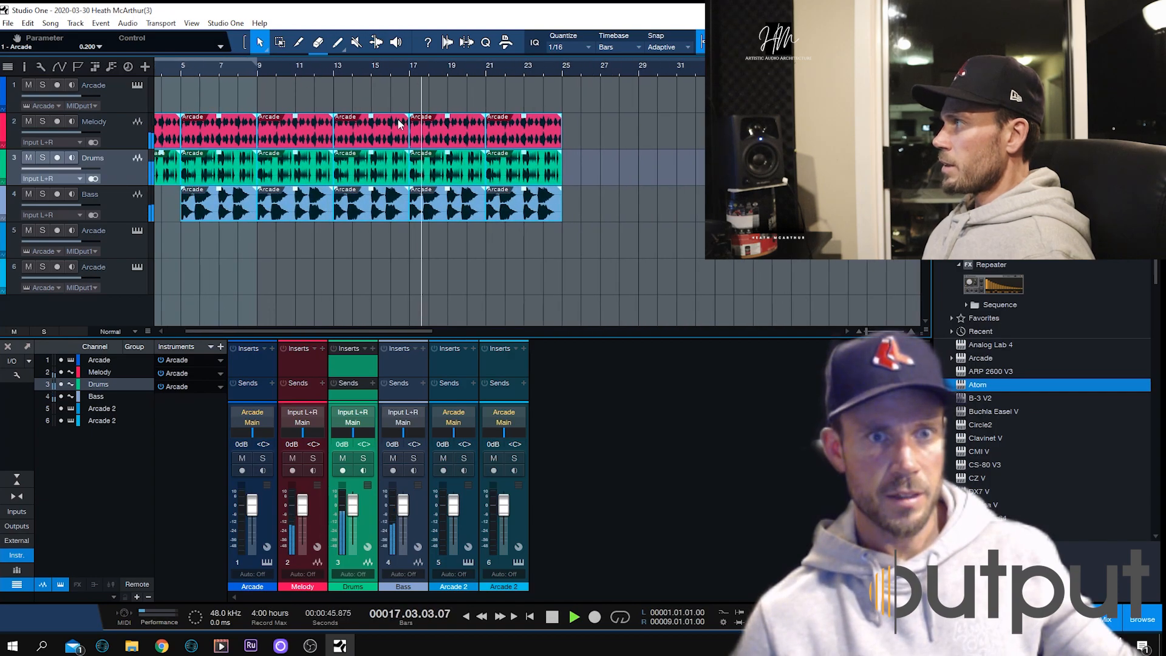
left_click(467, 211)
left_click_drag(484, 209, 473, 207)
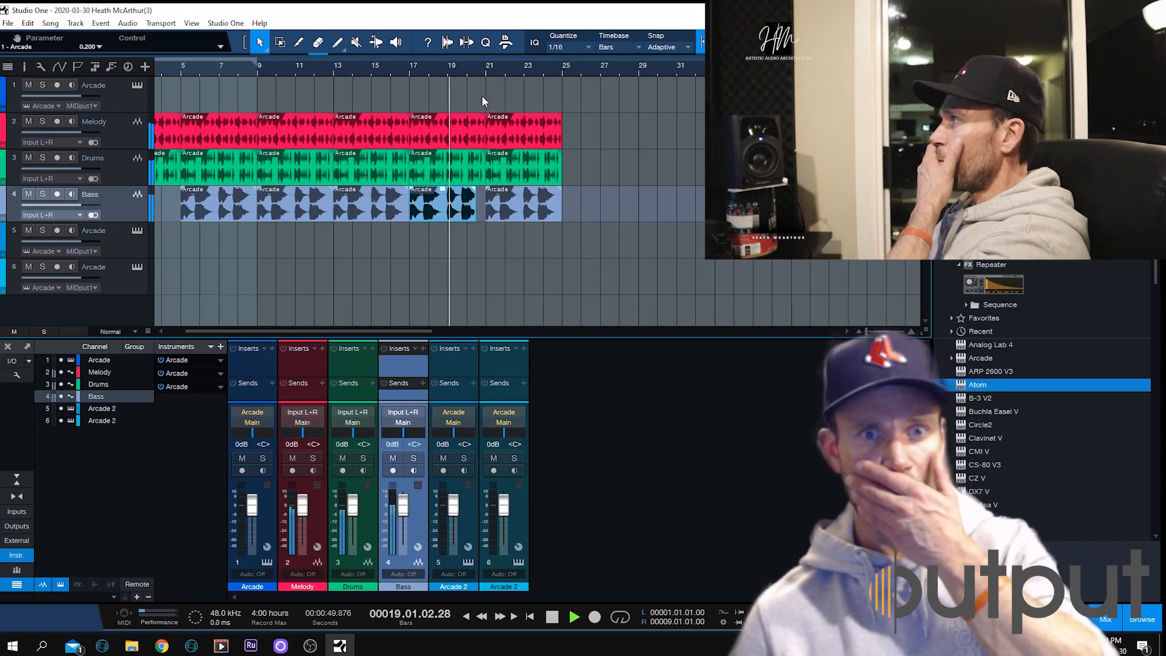
Audition the gap and shorten the Melody and Drums loops starting at bar 17 so they also stop just before bar 21
left_click(487, 69)
left_click(550, 71)
left_click(560, 71)
left_click(490, 69)
left_click(483, 135)
left_click_drag(484, 134, 471, 175)
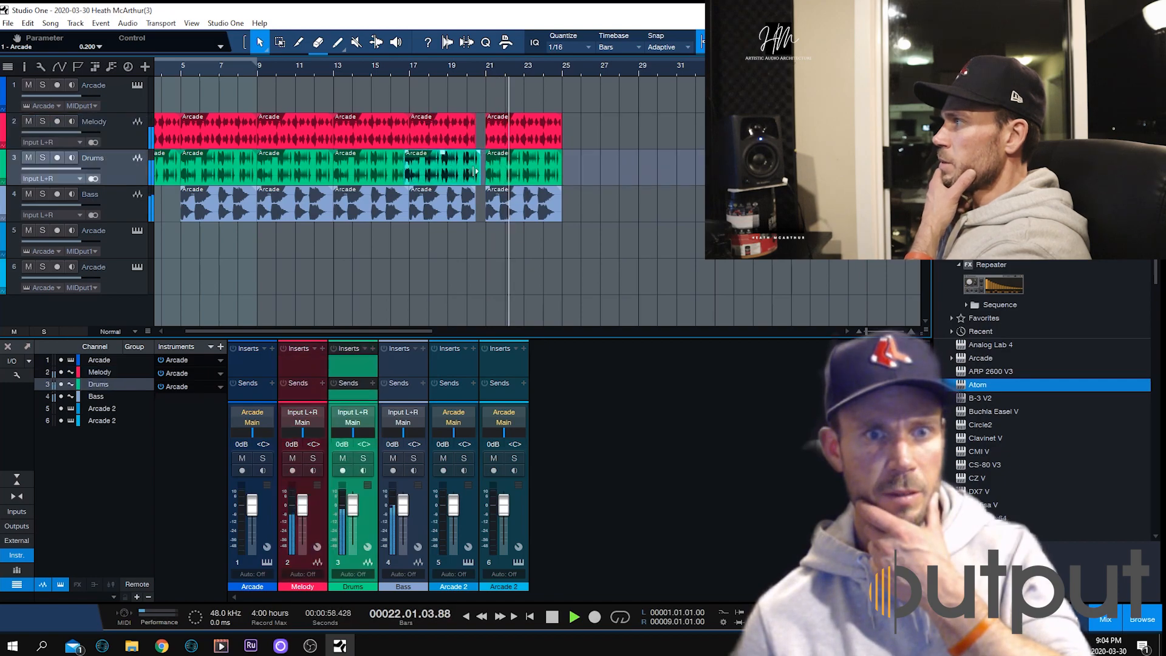
Replay the transition from bar 19 and extend the shortened Melody loop back to bar 21
left_click(461, 67)
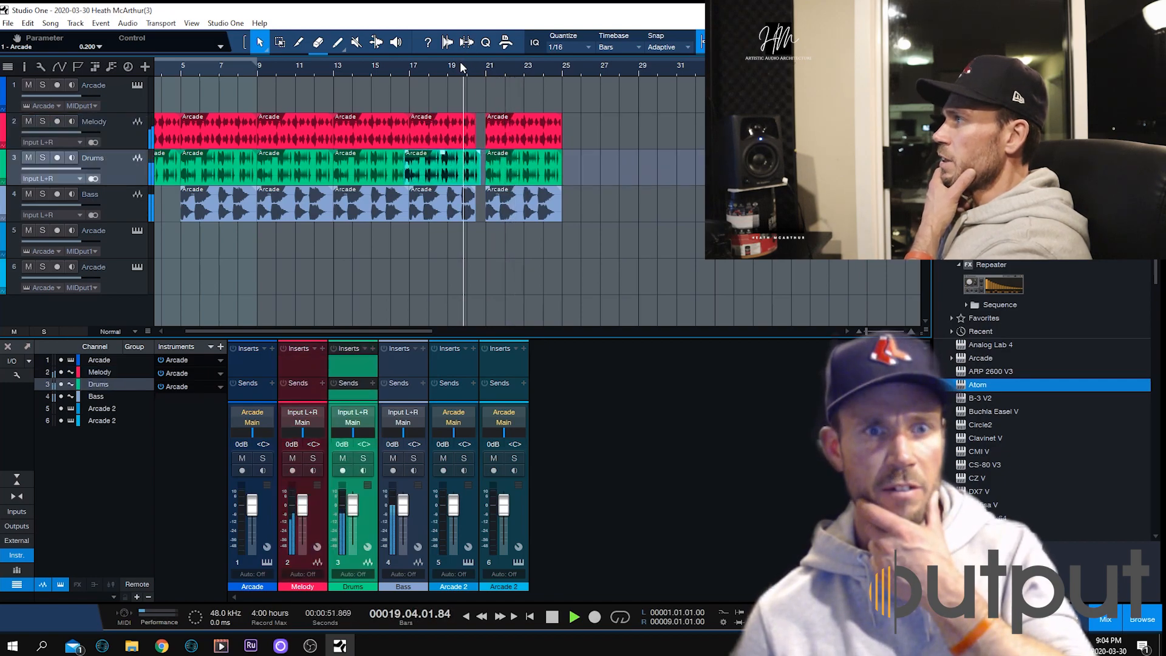
left_click(474, 123)
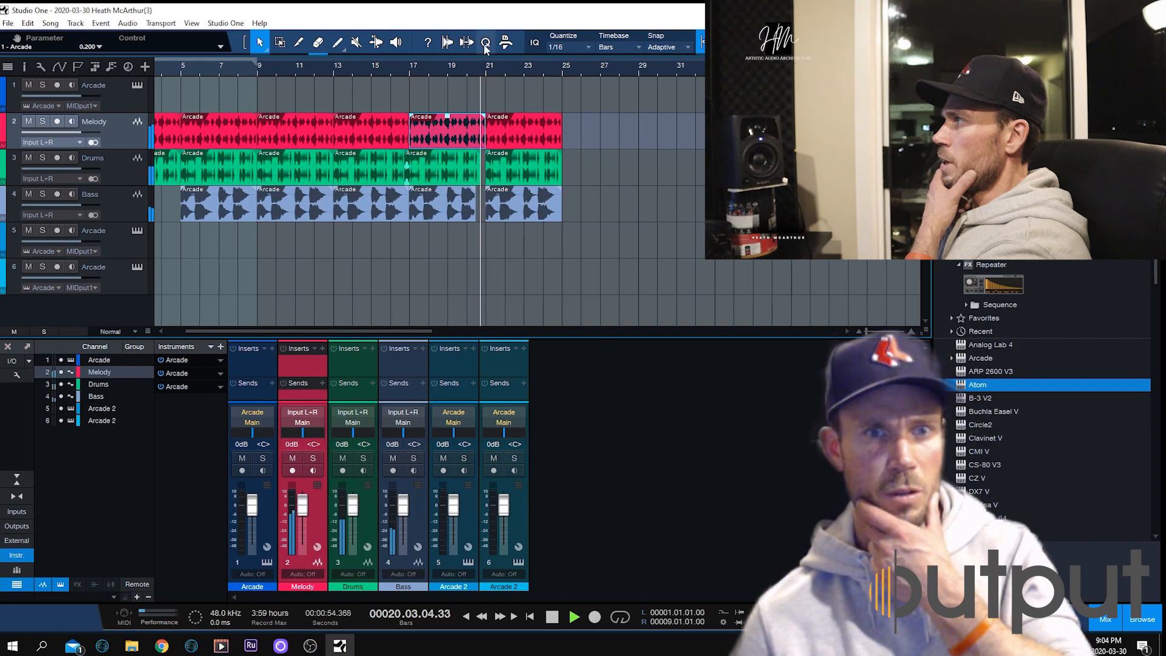
key("space")
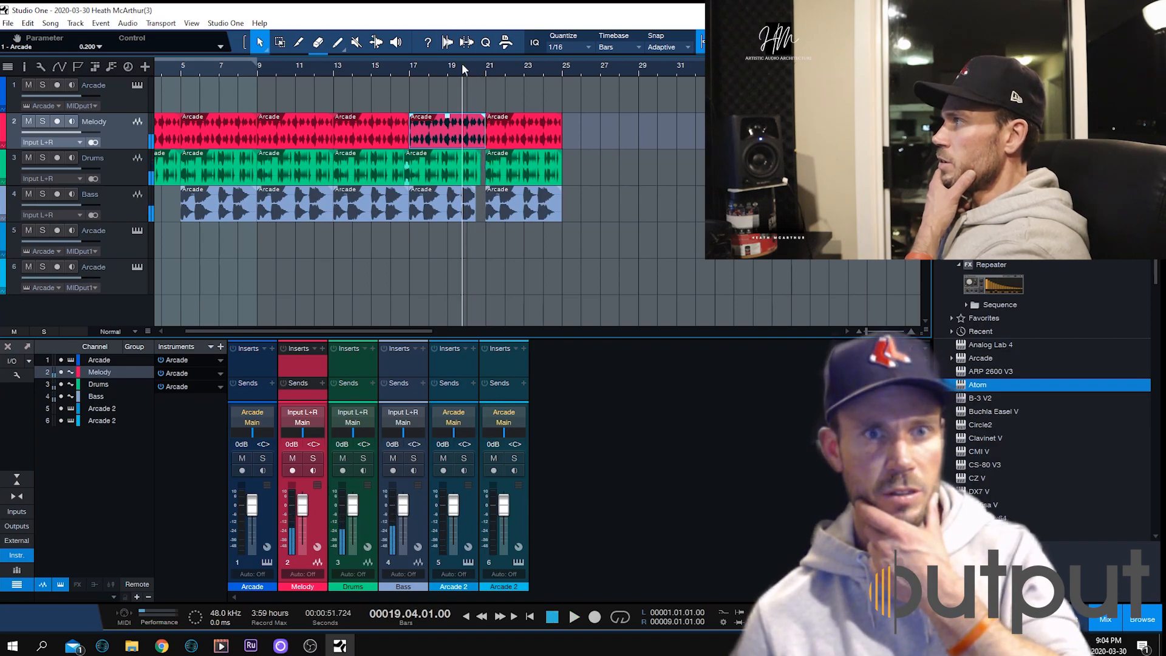
left_click(480, 70)
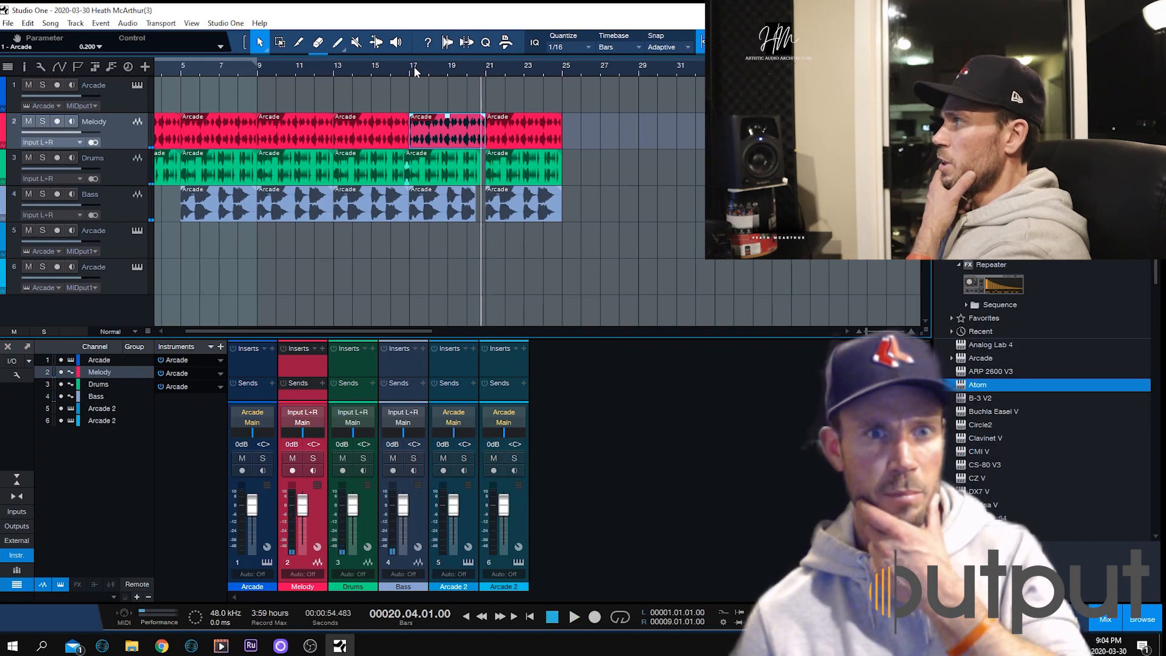
left_click(24, 65)
left_click(25, 65)
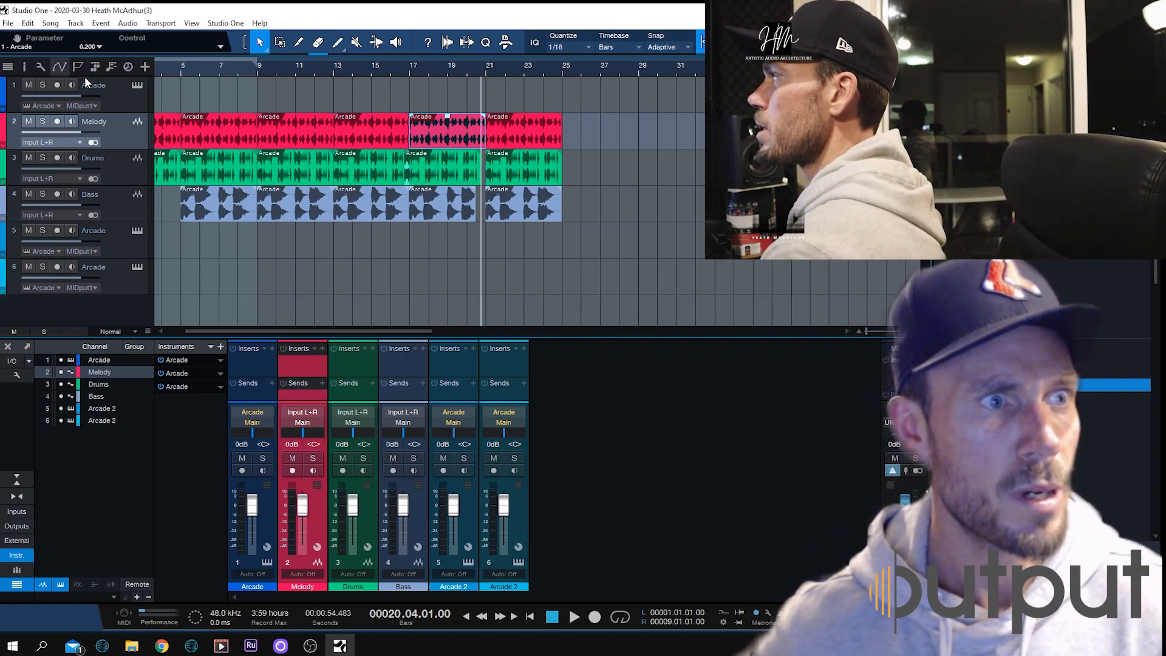
left_click(384, 68)
right_click(226, 67)
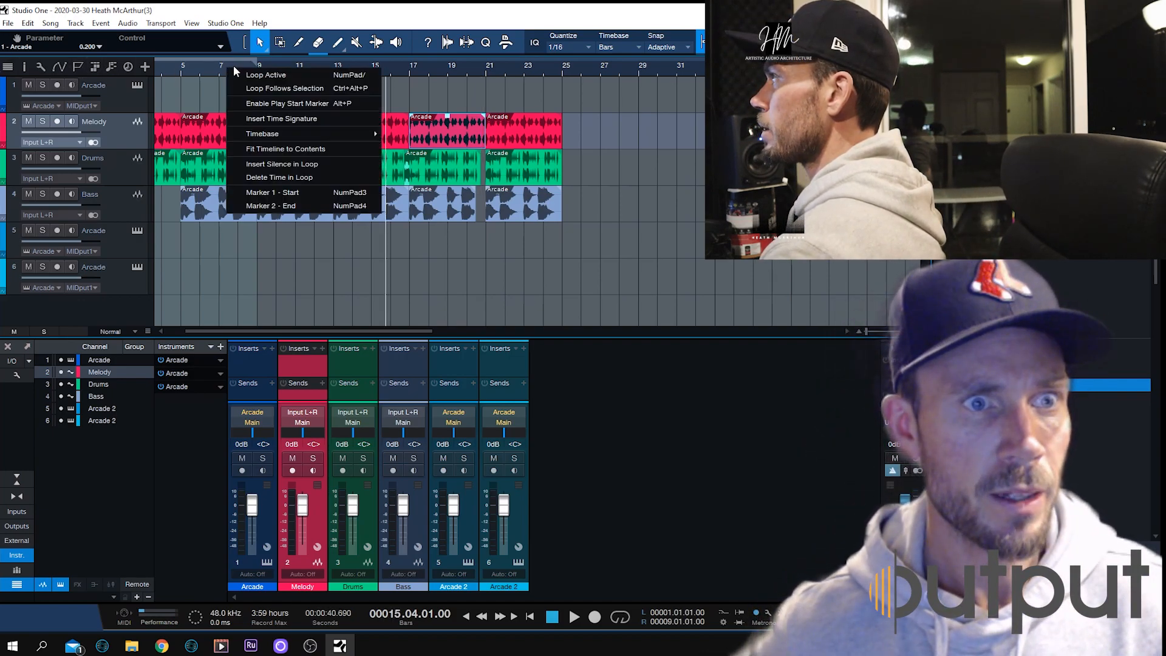
left_click(421, 72)
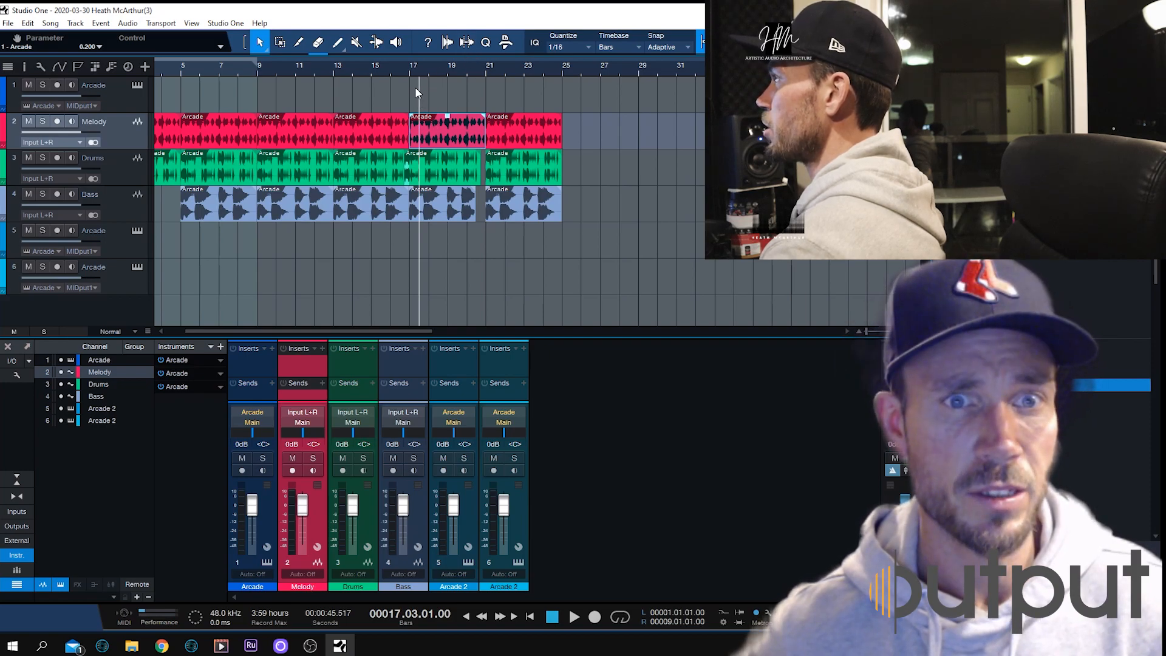
Replay the section from bar 17 and trim the end of its Melody loop to line up with the Bass gap before bar 21
left_click(408, 76)
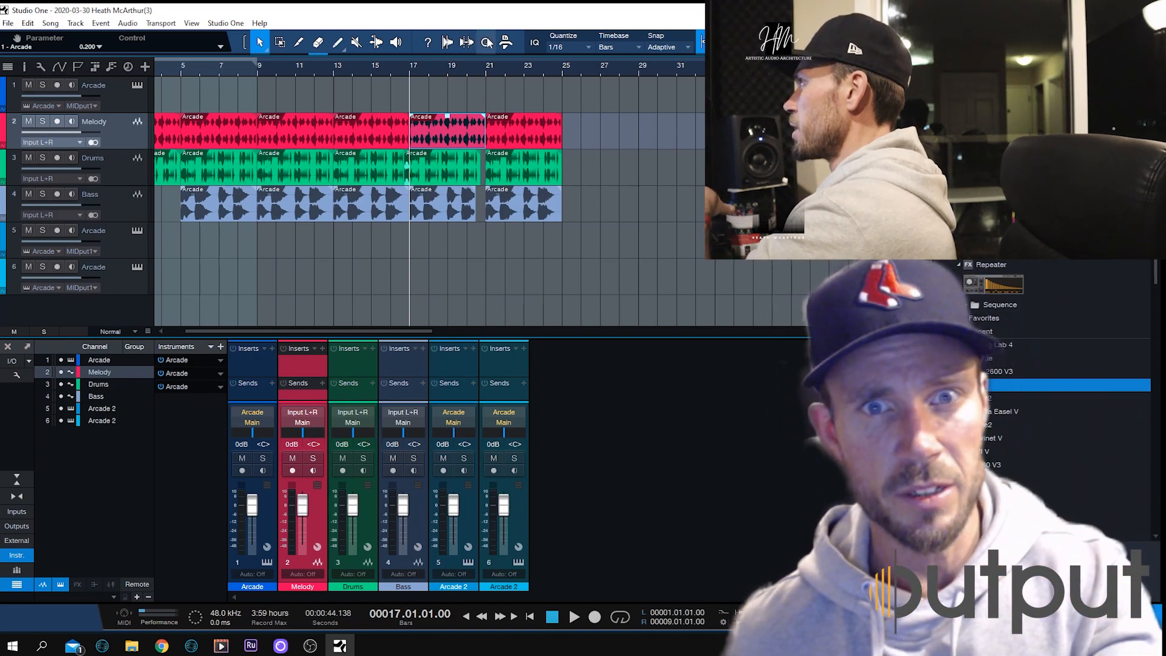
key("space")
left_click(487, 73)
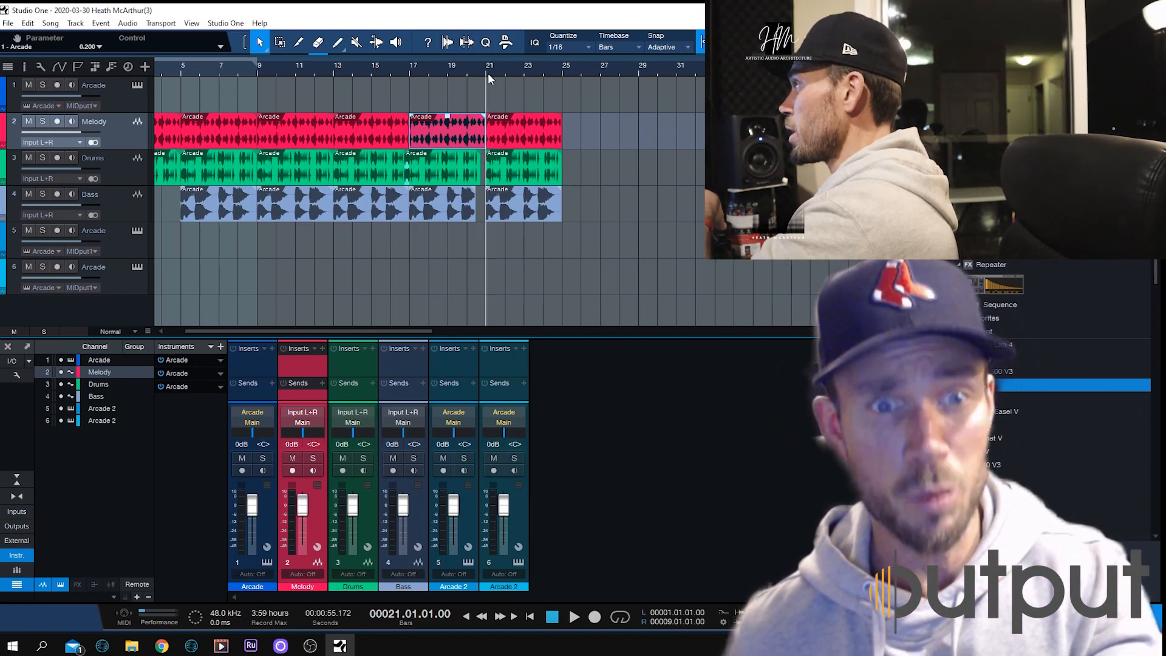
left_click_drag(483, 124, 475, 124)
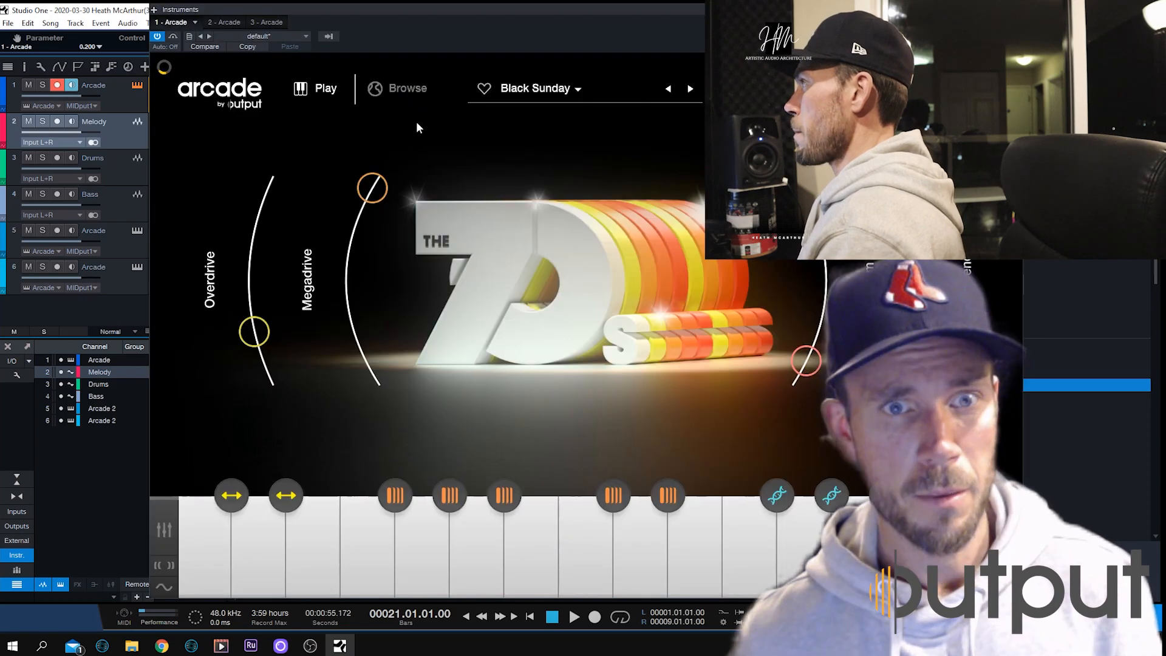
Browse Arcade's kits through the full kit list, Kits You Saved, Lines, and the Feed down to Woodwind Textures
left_click(560, 95)
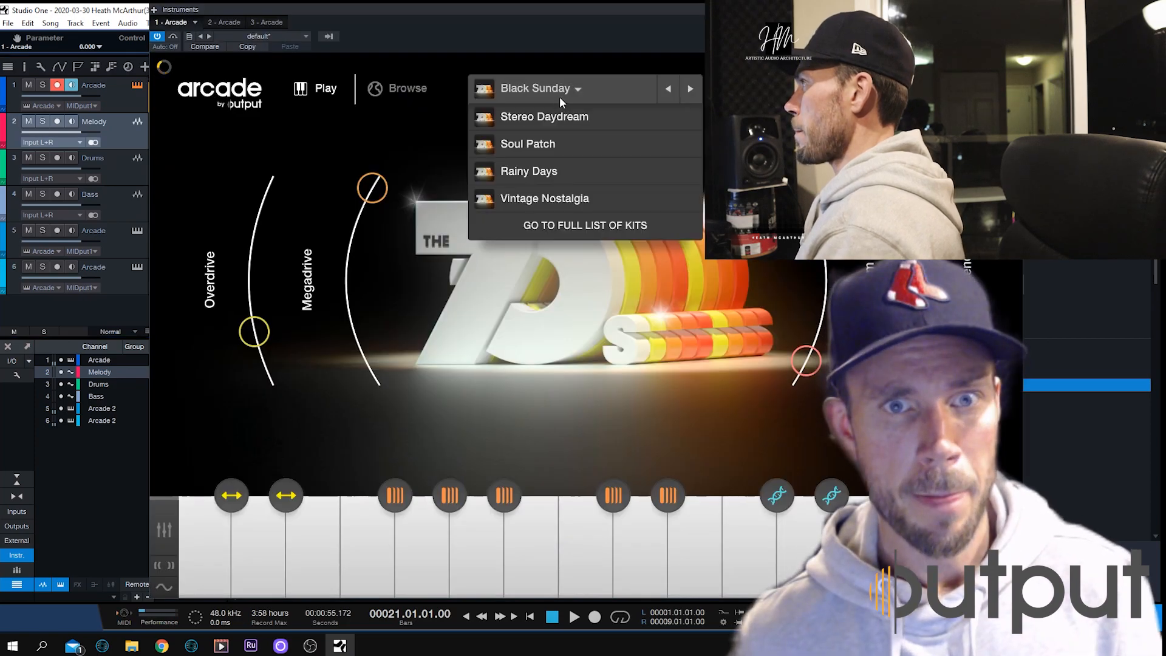
left_click(605, 224)
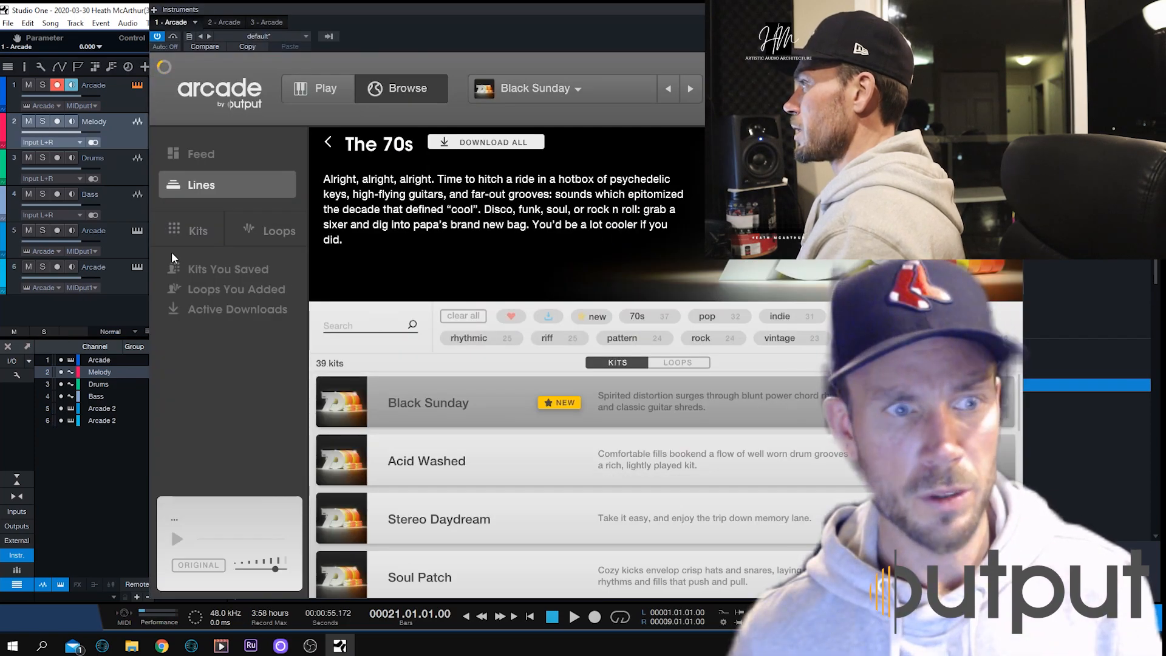
left_click(234, 269)
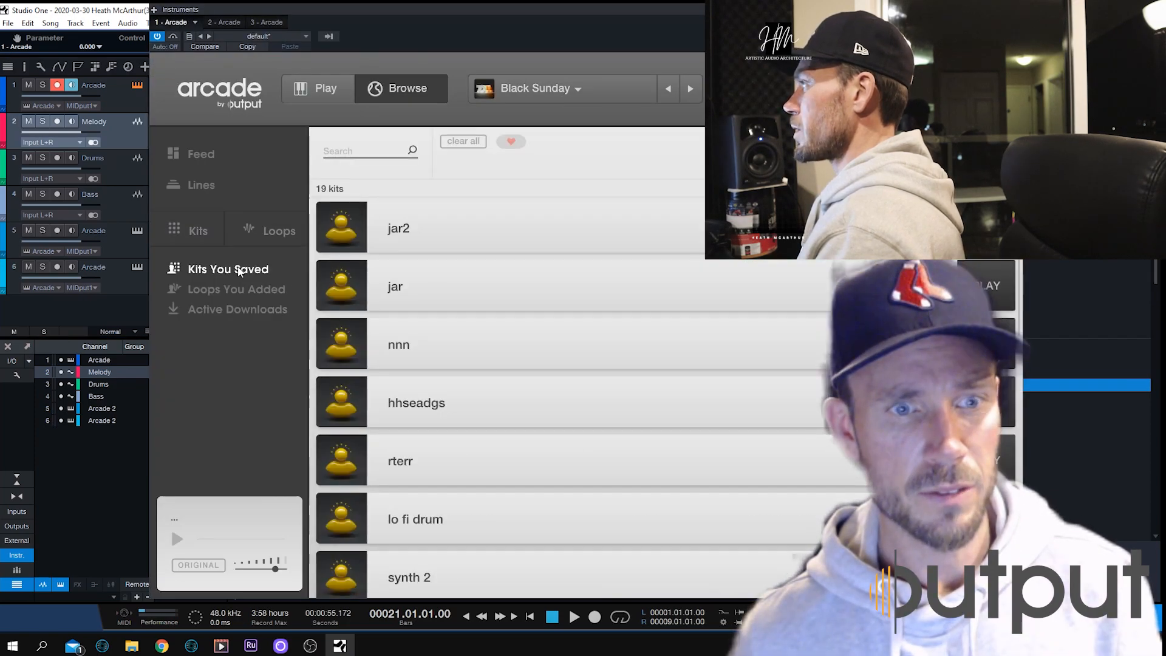
left_click(202, 186)
left_click(200, 154)
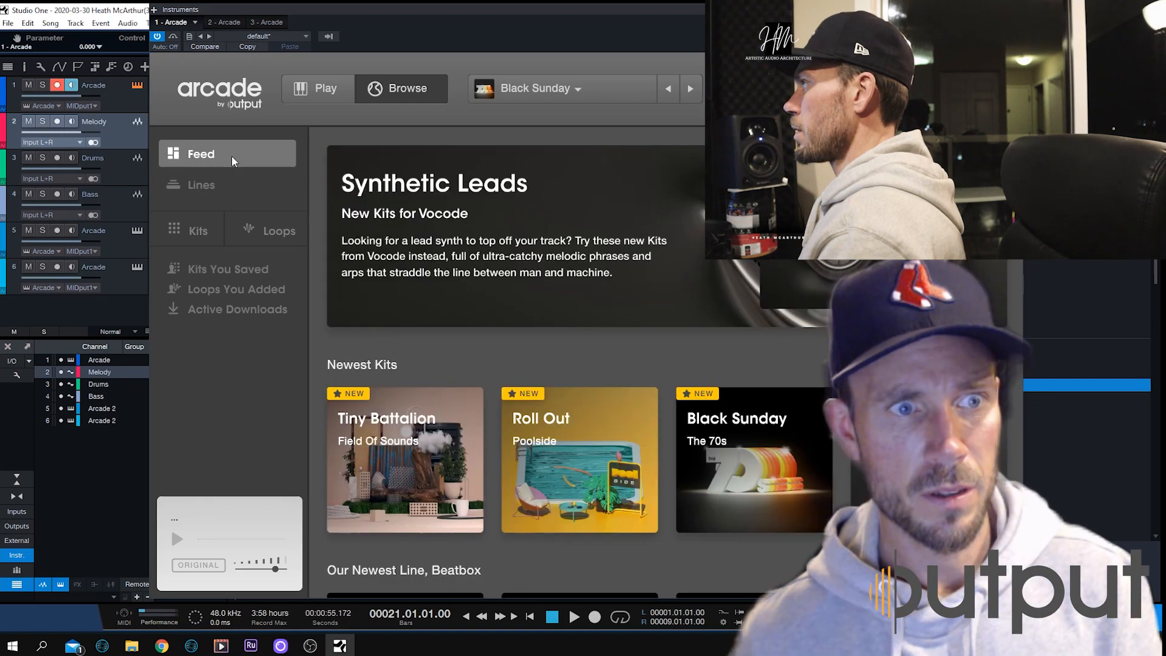
scroll(753, 516, "down", 3)
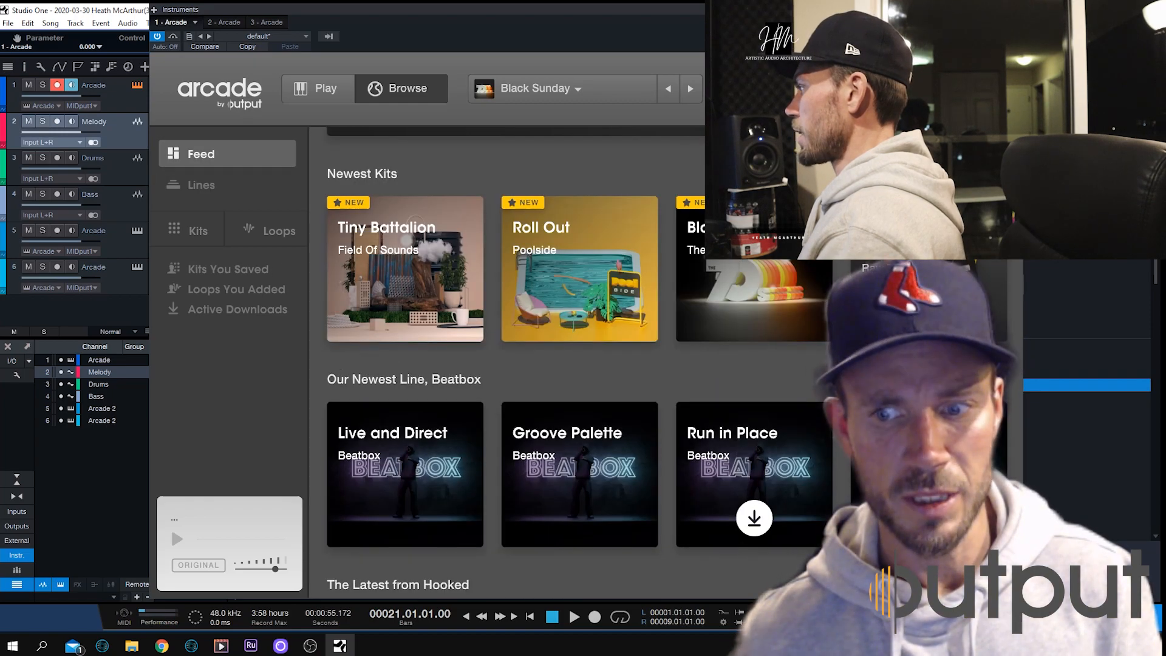
scroll(691, 466, "down", 4)
scroll(621, 420, "down", 3)
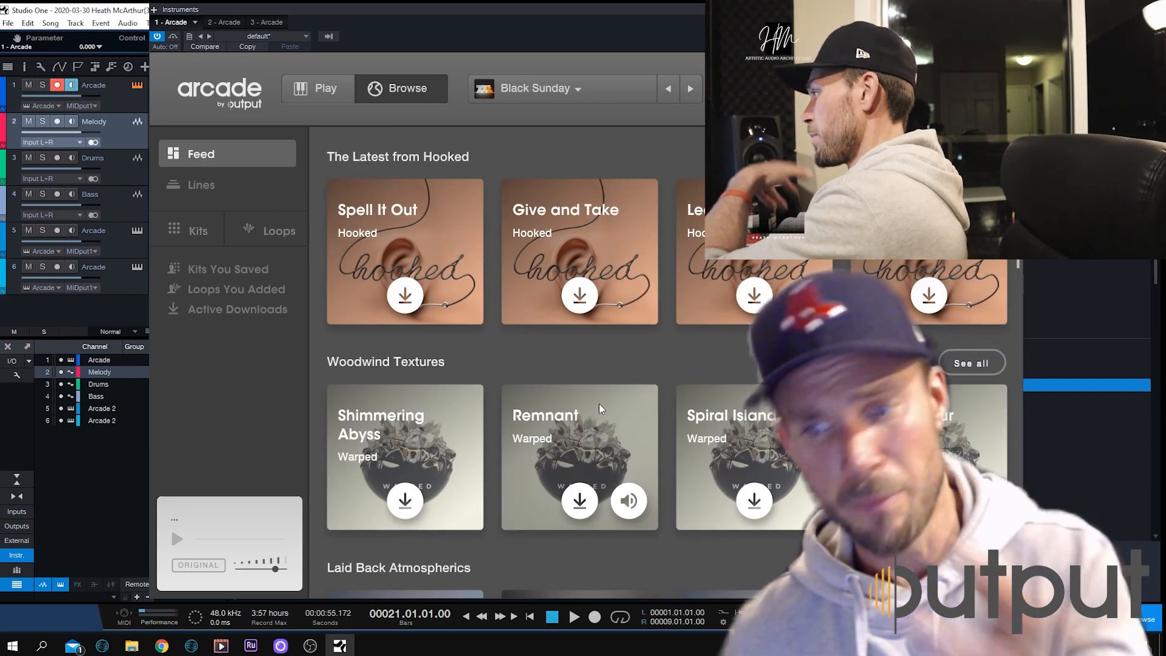
Download and load the Remnant kit from the Warped line, and move the instrument window aside to uncover the tracks
left_click(566, 444)
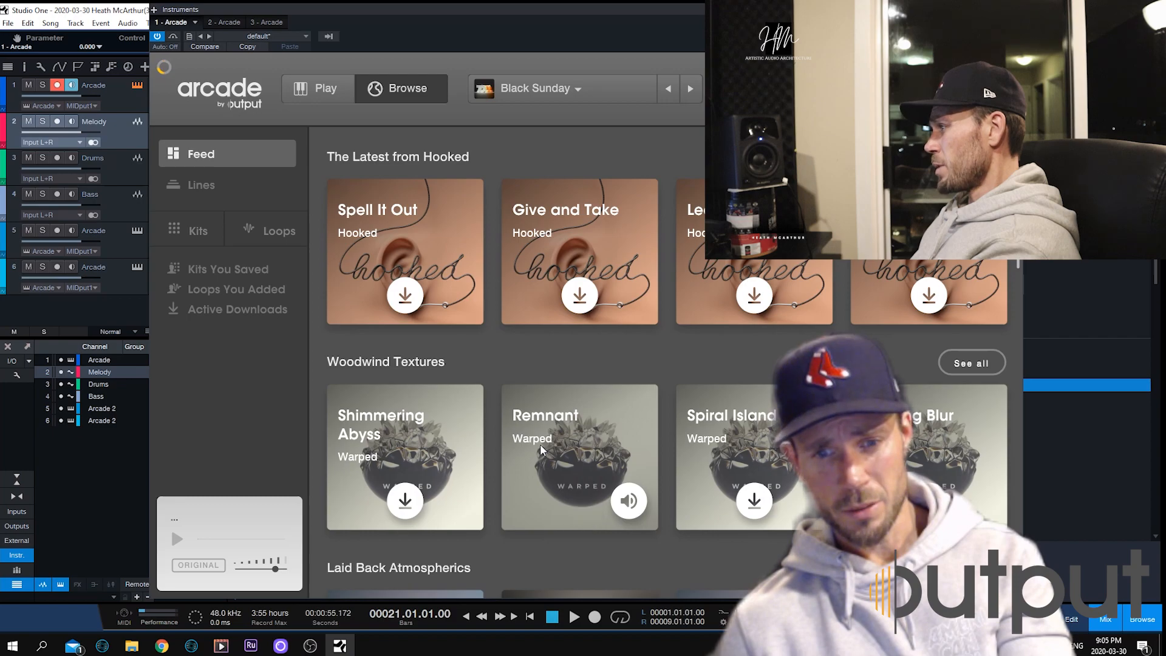
left_click(540, 450)
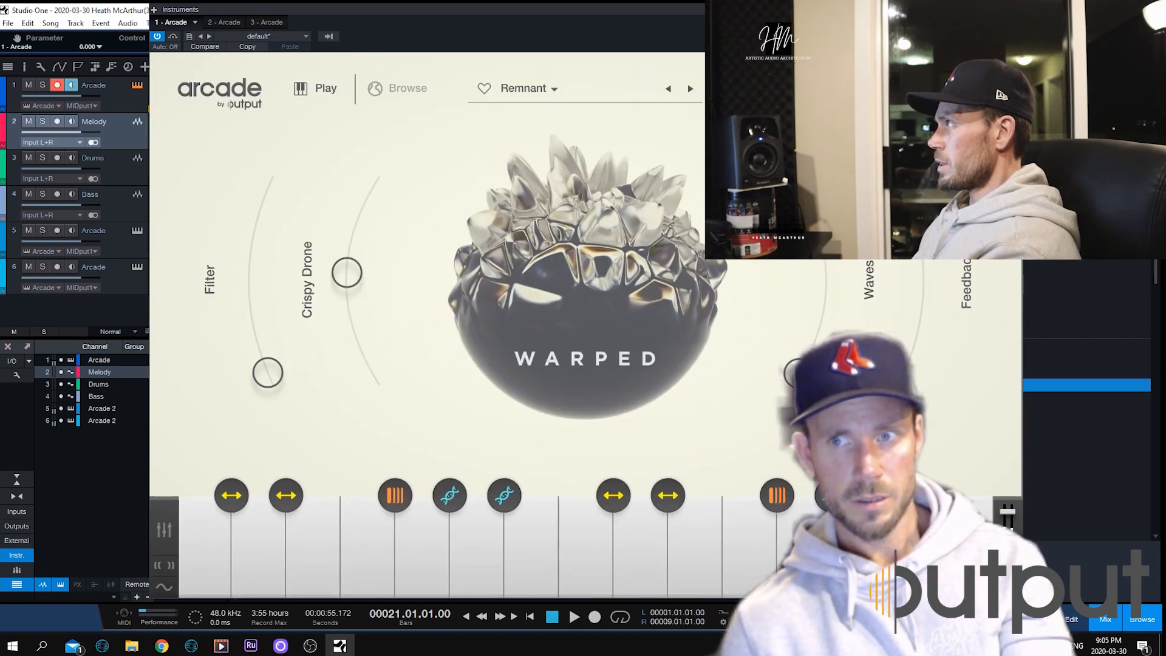
left_click_drag(728, 10, 1000, 32)
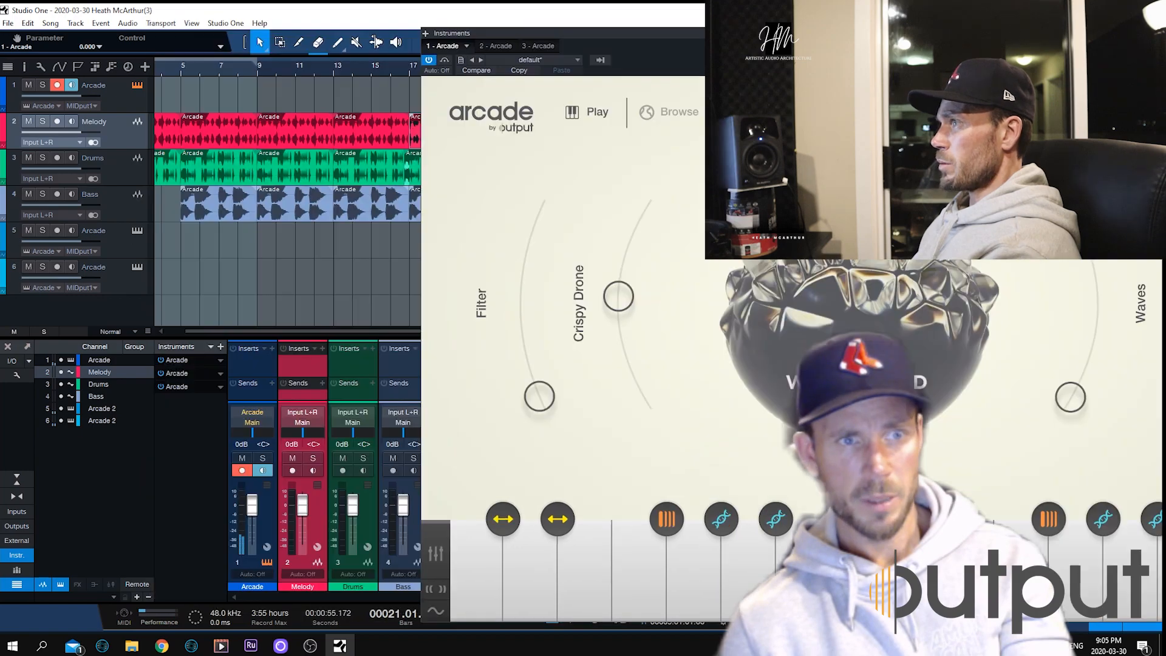
Remove the two Arcade tracks below Bass together with their instruments
right_click(124, 244)
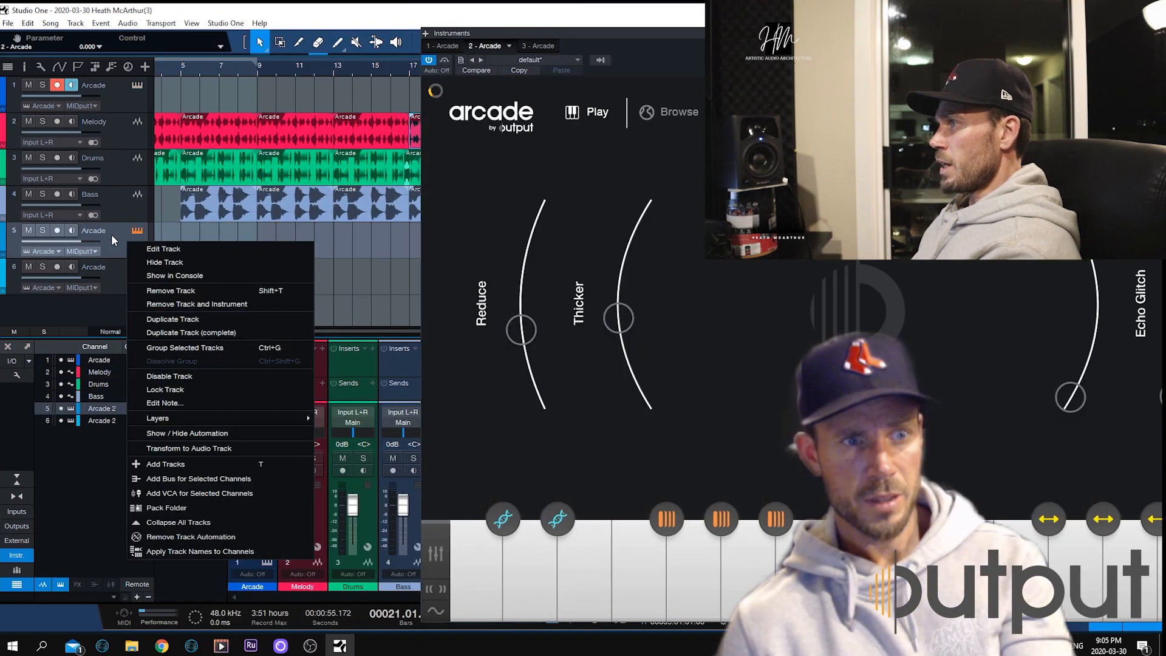
left_click(202, 306)
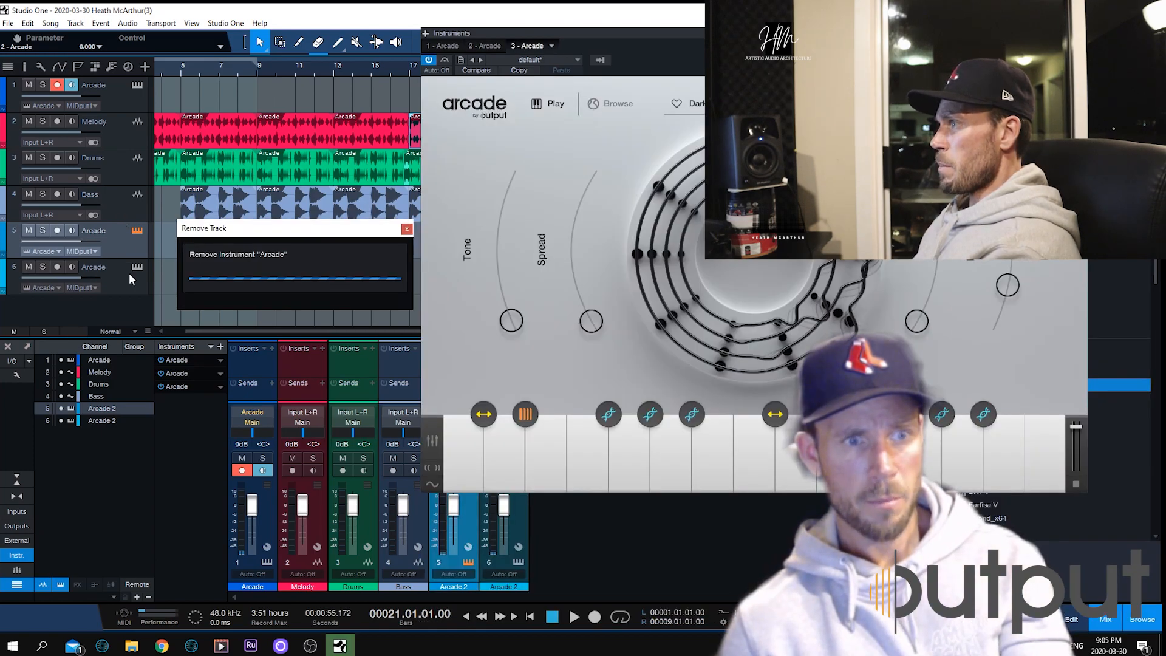
right_click(133, 243)
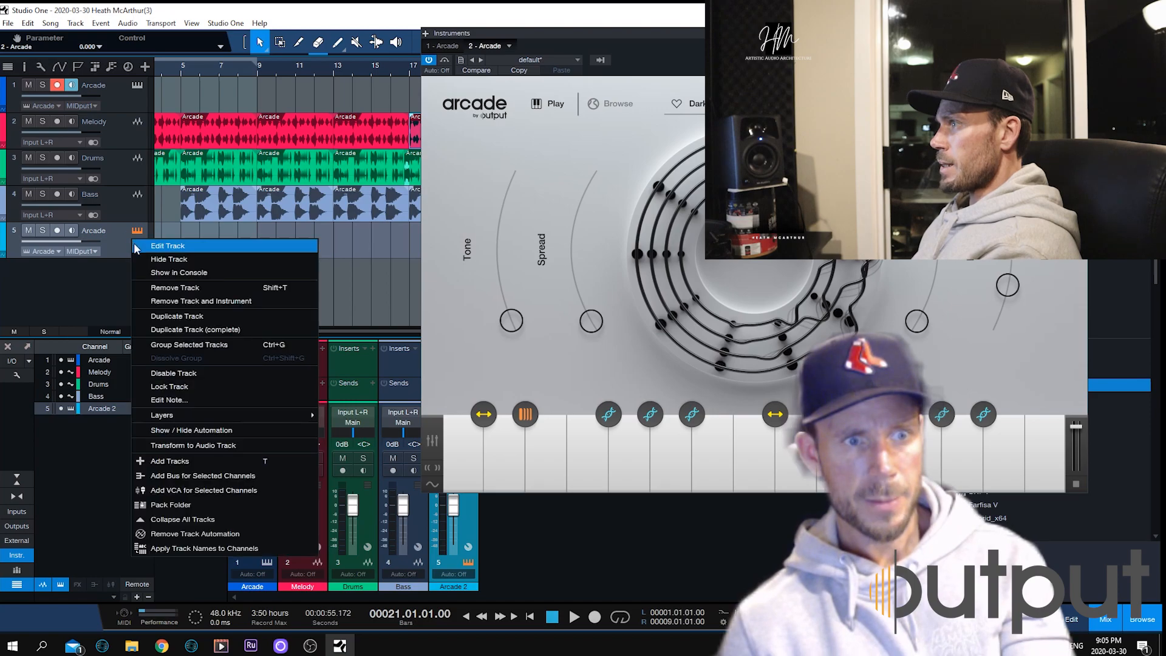
left_click(205, 303)
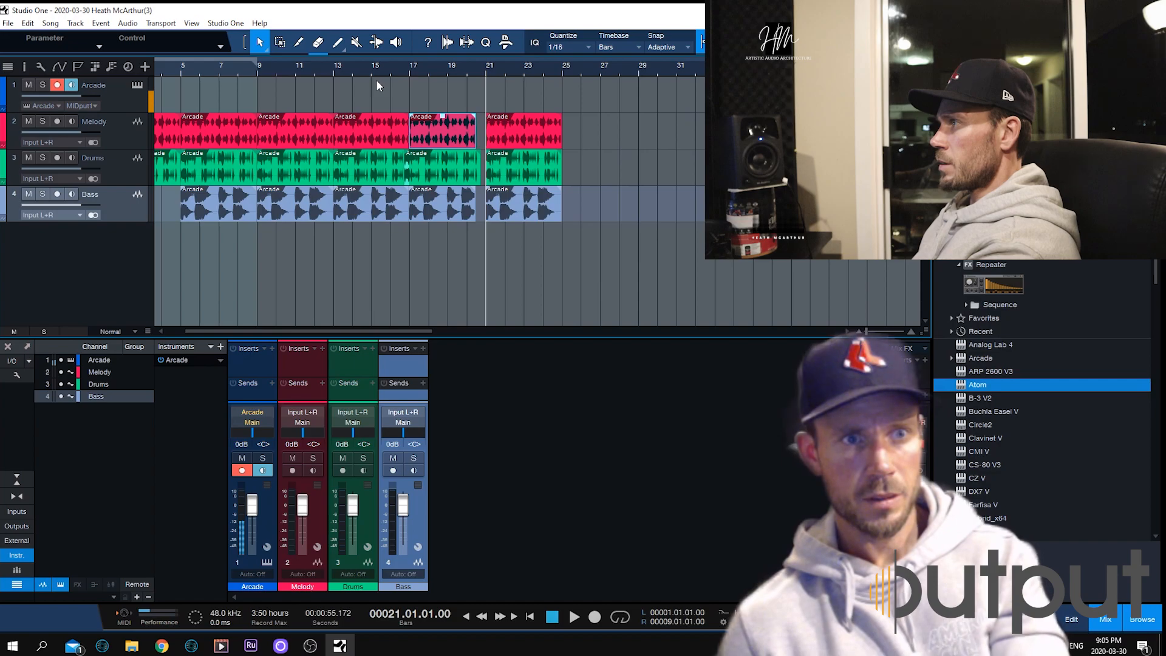
Play the song from bar 18 through the gap before bar 21 and stop
left_click(443, 70)
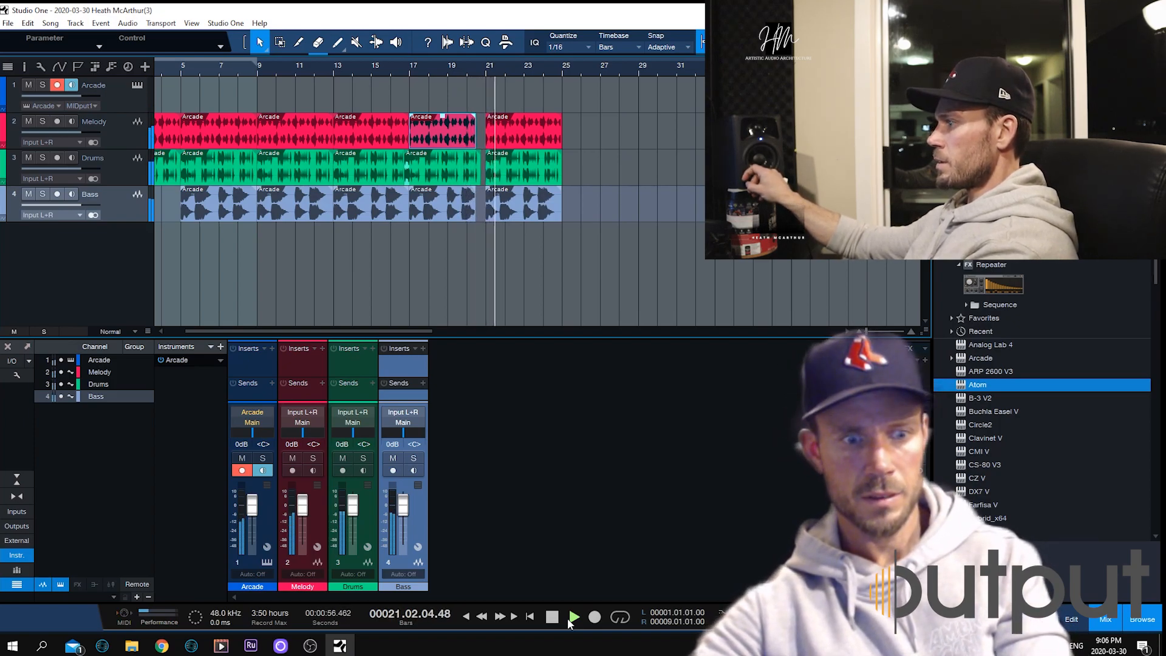
left_click(548, 618)
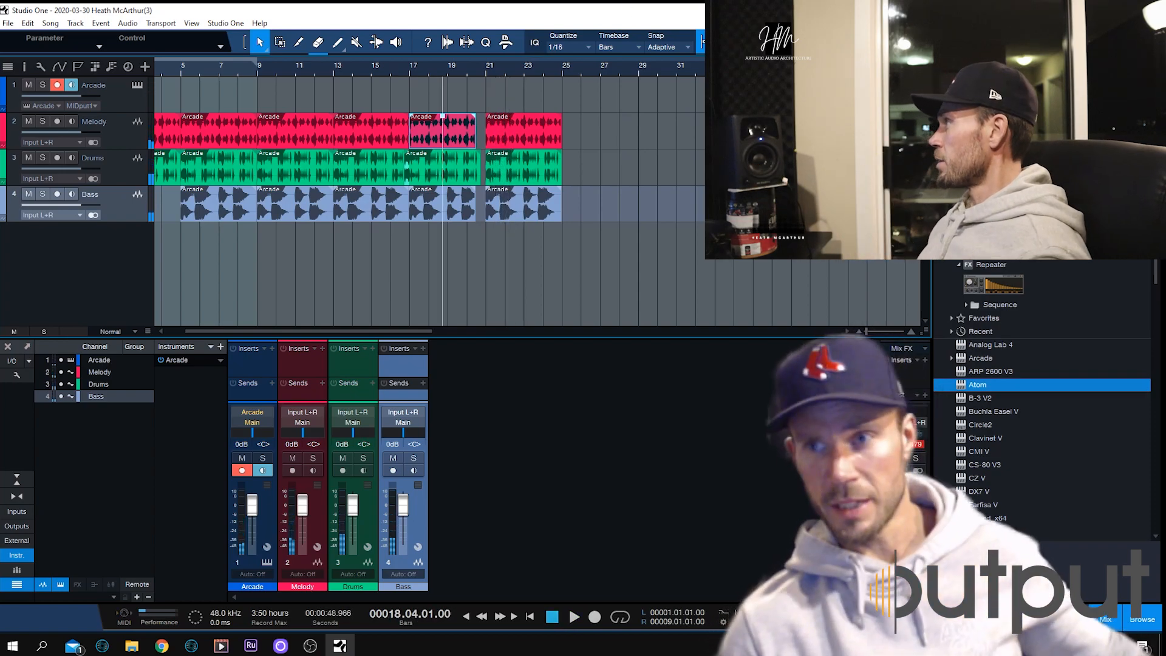
Shrink the song window to reach the desktop and launch the Splice app
left_click(1119, 10)
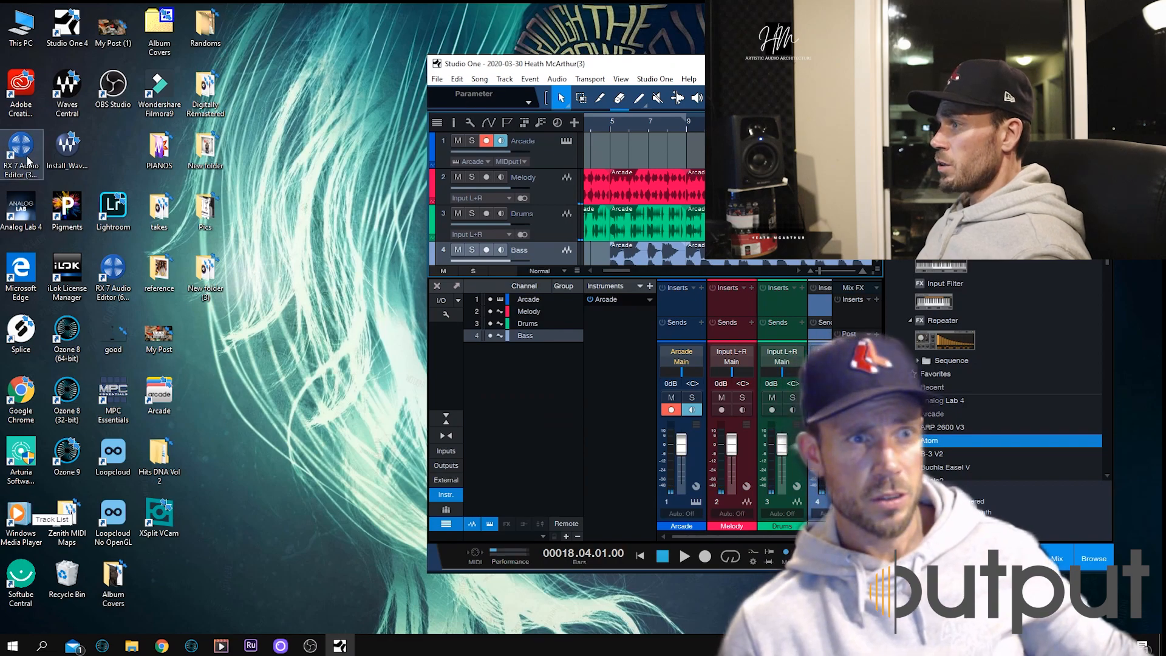
left_click(21, 352)
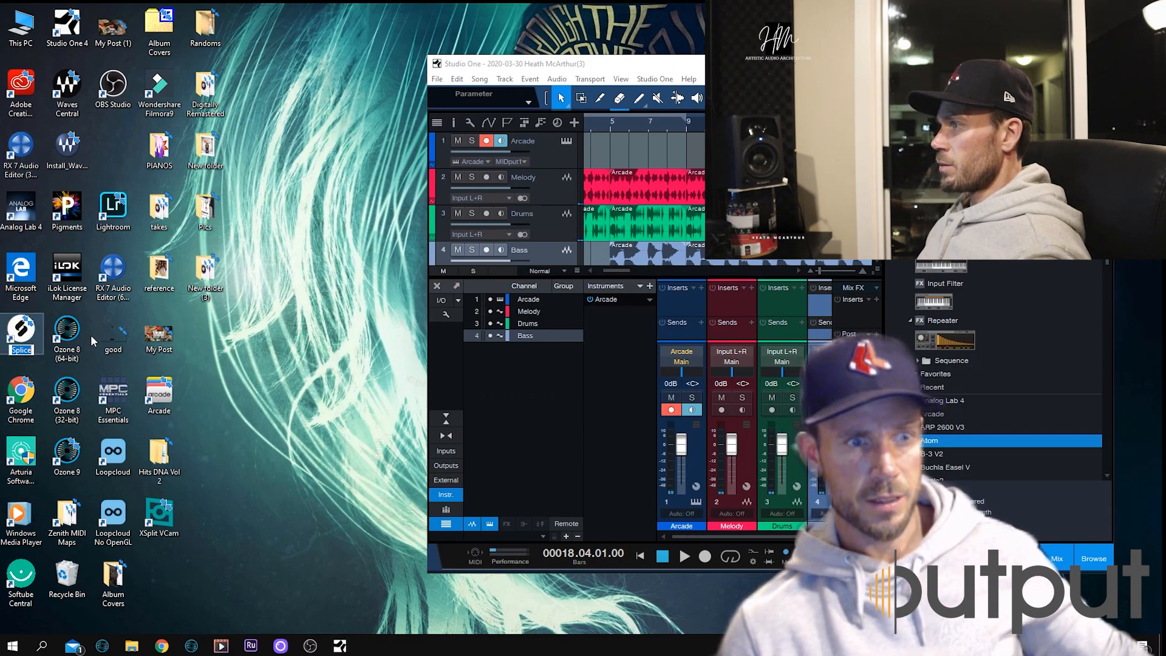
double_click(20, 331)
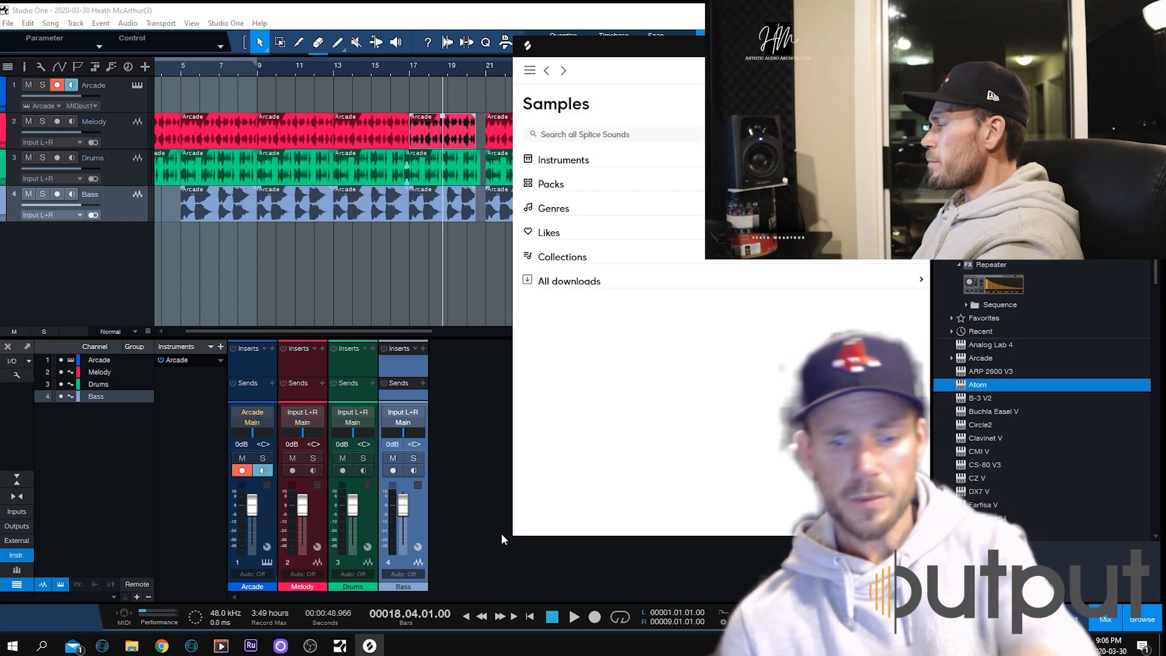
Search the Splice sound library for riser samples
scroll(718, 343, "down", 5)
scroll(624, 231, "up", 5)
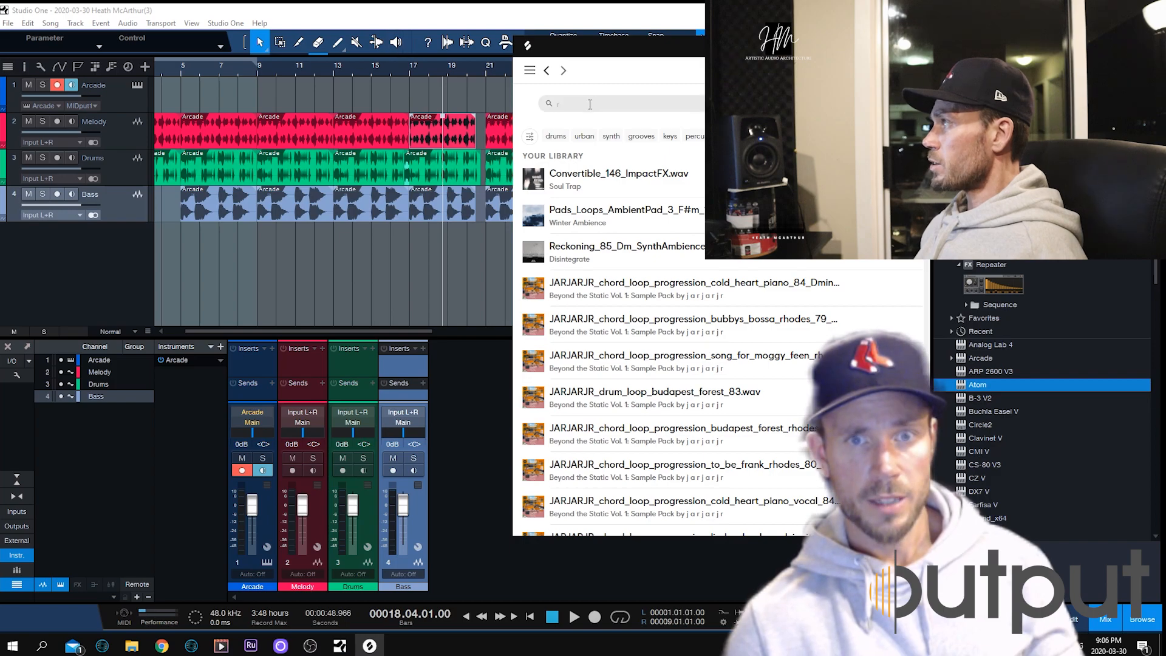
type("iser")
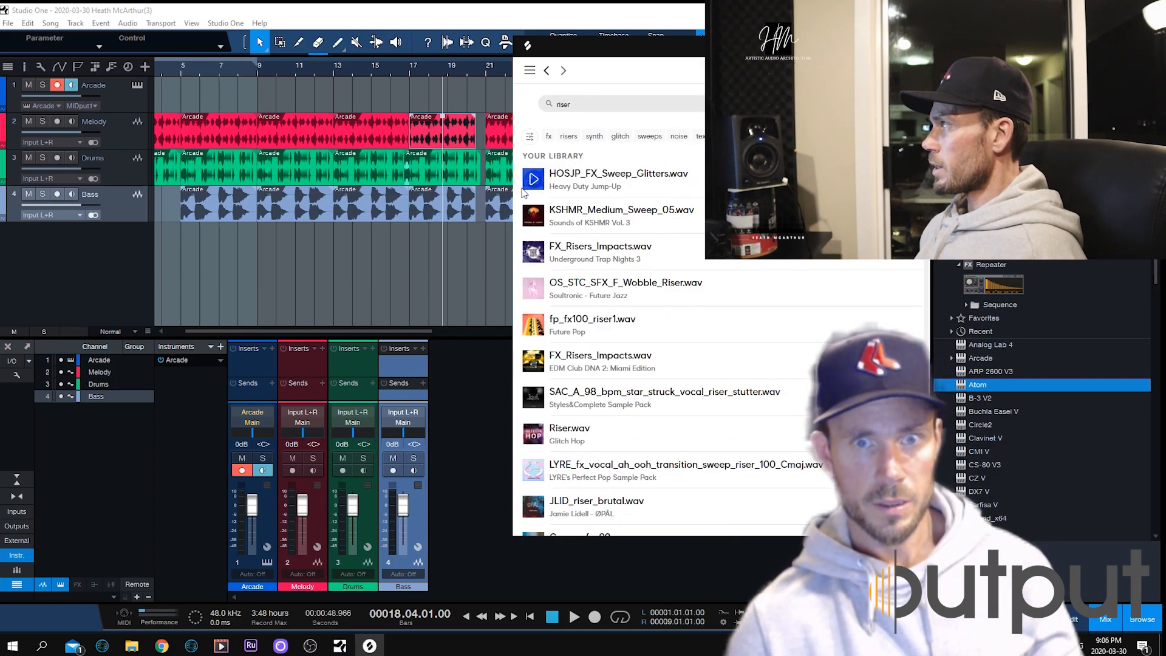
Place HOSJP_FX_Sweep_Glitters.wav in the gap before bar 21 on the Melody track and move the Splice window aside
left_click(526, 187)
left_click_drag(587, 184, 485, 138)
left_click_drag(747, 46, 1016, 74)
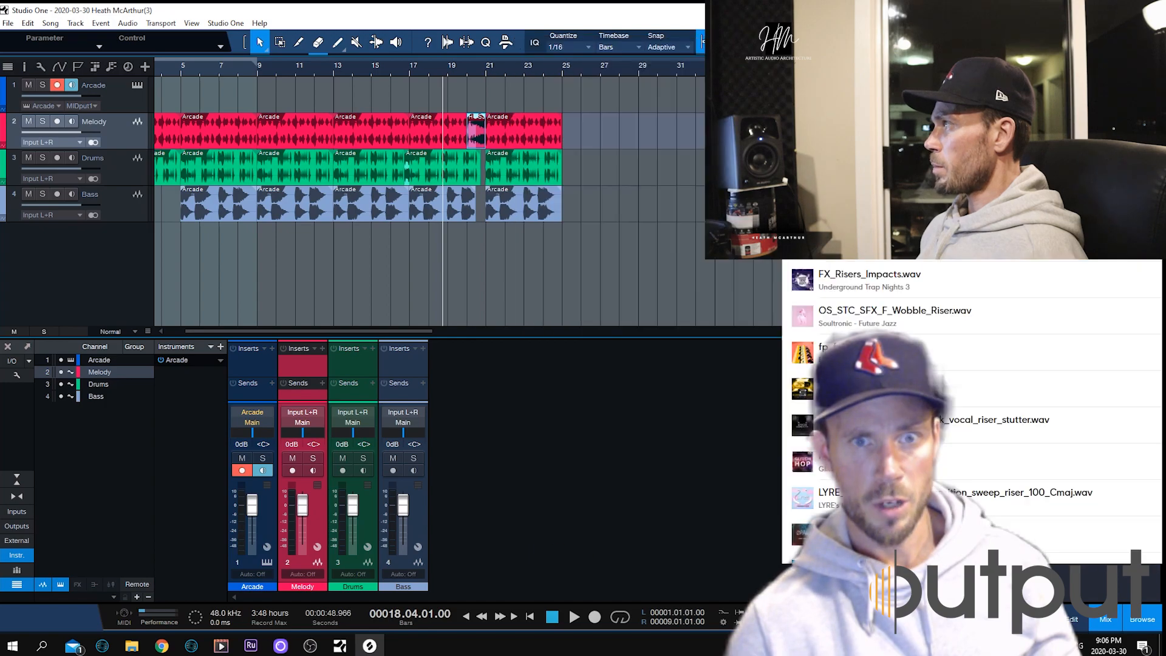
Place FX_Risers_Impacts.wav from Splice on the Melody track at bar 23 and trim its end to bar 25
left_click_drag(562, 139, 557, 138)
left_click(369, 645)
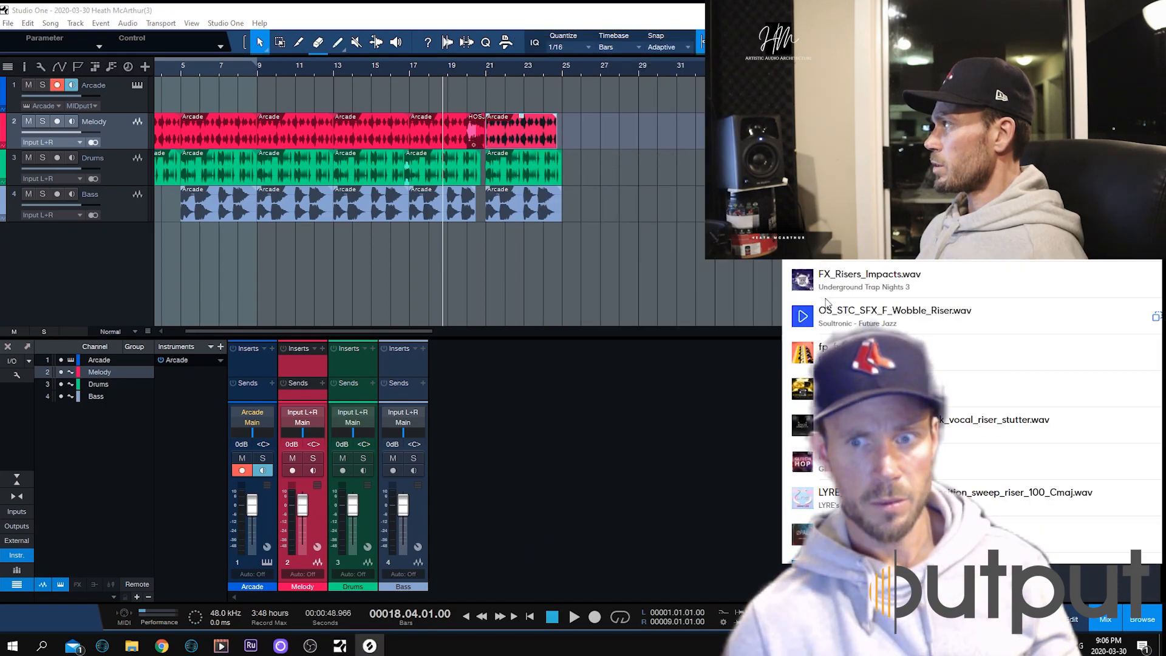
mouse_move(824, 284)
left_mouse_down()
mouse_move(694, 238)
mouse_move(580, 136)
mouse_move(541, 136)
mouse_move(553, 136)
left_mouse_up()
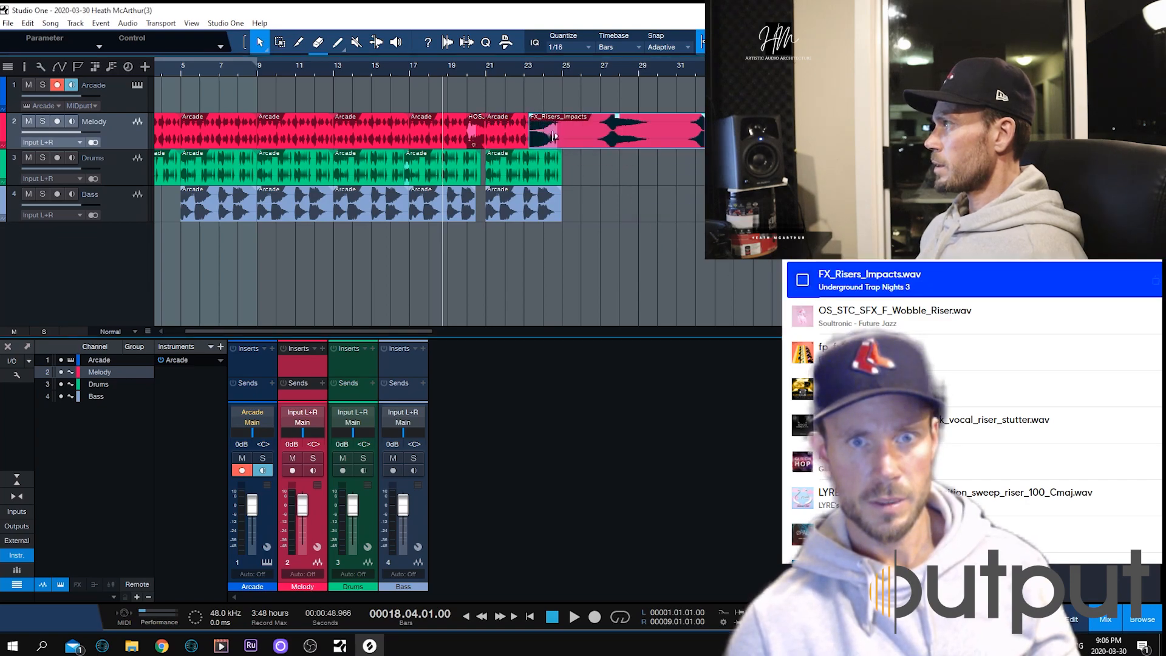
left_click_drag(693, 141, 557, 137)
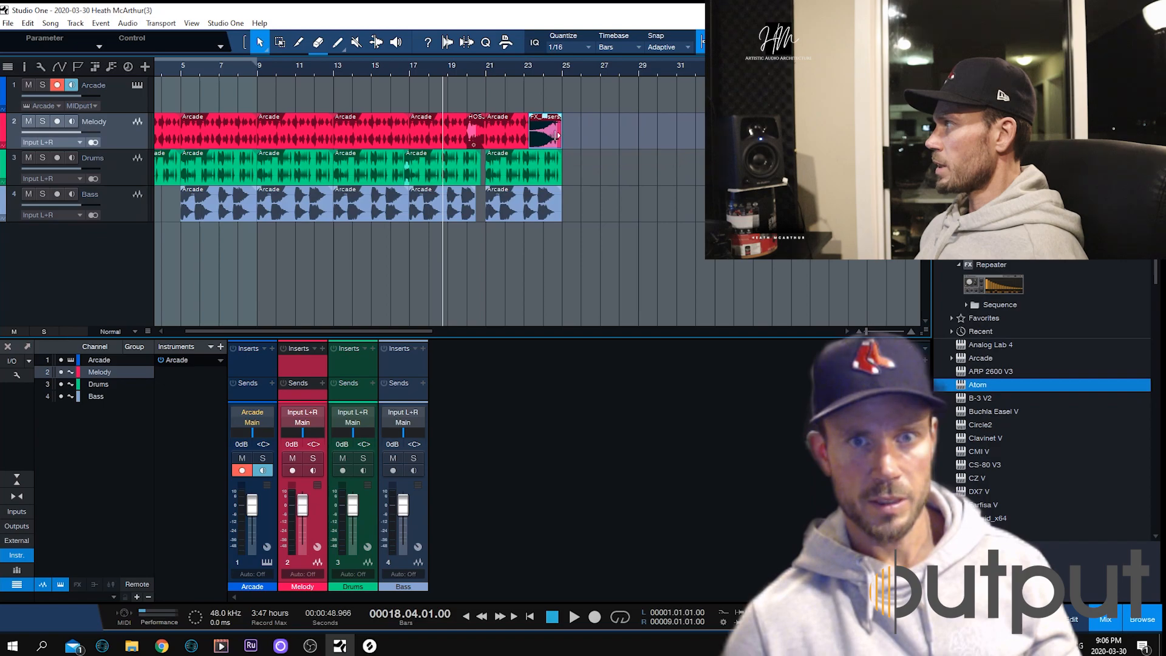
Play the song from bar 22.4 to hear the riser clip on the Melody track
left_click(525, 61)
left_click(523, 72)
left_click(571, 618)
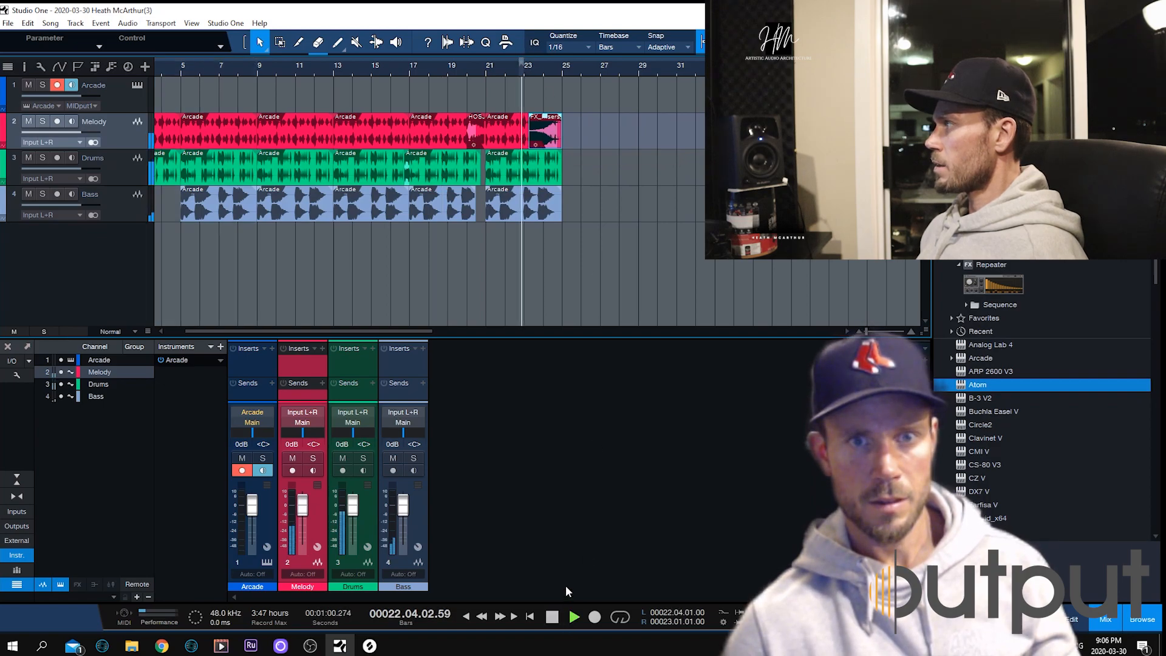
mouse_move(545, 131)
left_mouse_down()
mouse_move(546, 170)
mouse_move(532, 122)
left_mouse_up()
left_click(527, 71)
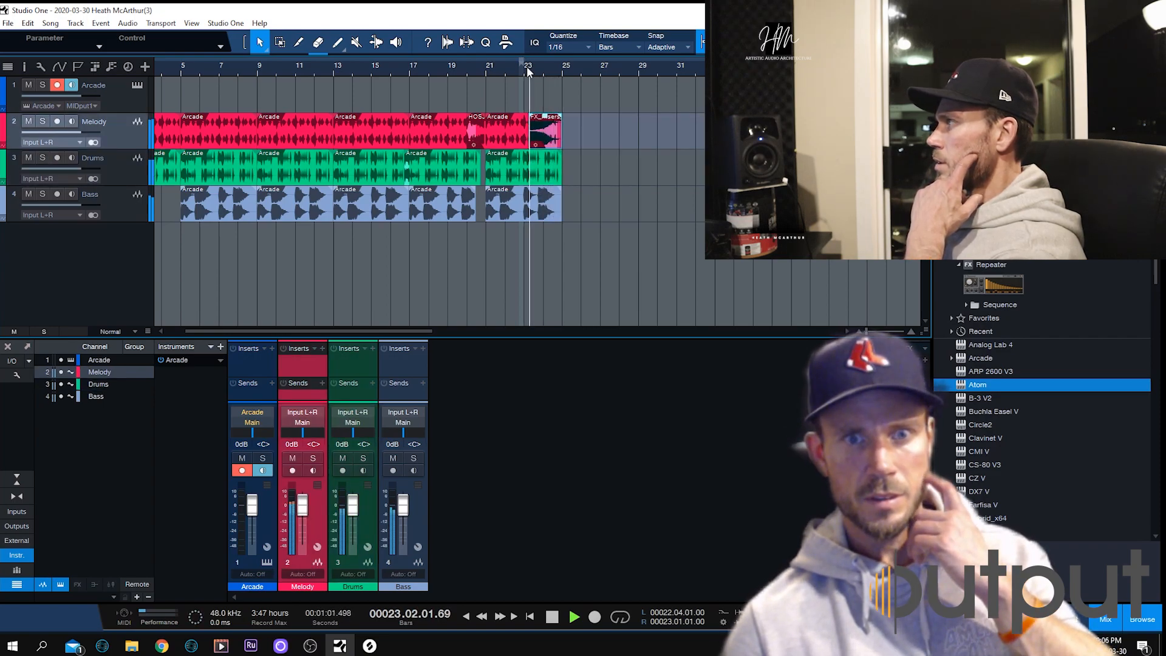
Shorten the last Drums loop to bar 24 and move the riser clip from the Melody track to the Drums track at bar 24.2
left_click_drag(544, 139, 556, 115)
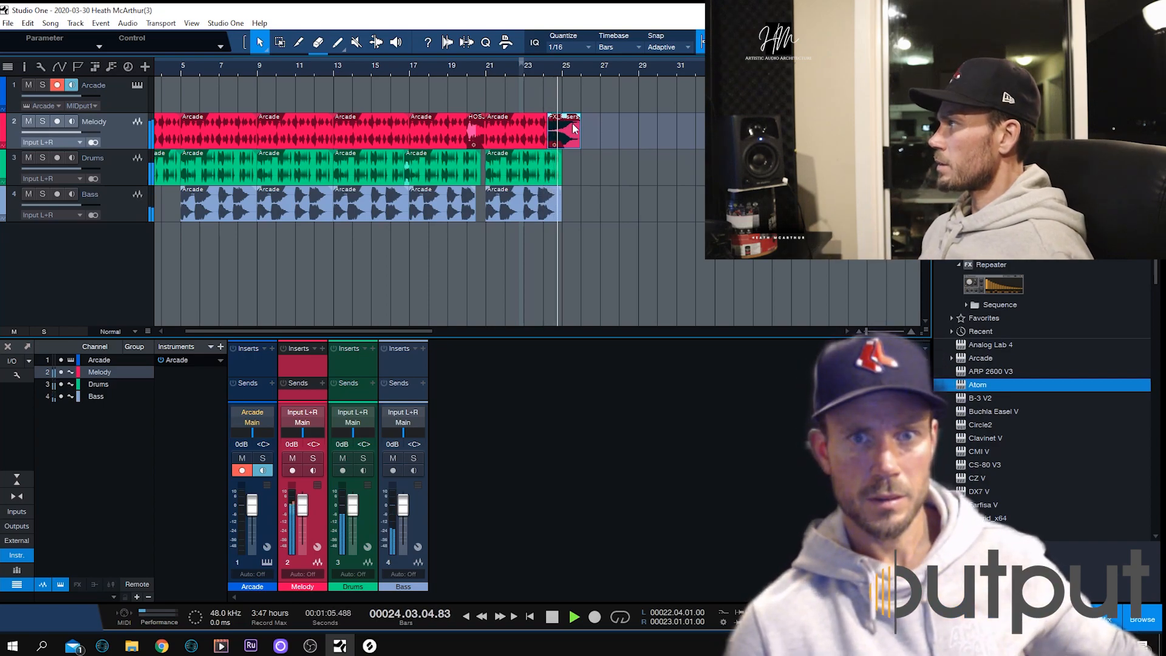
left_click_drag(579, 121, 626, 120)
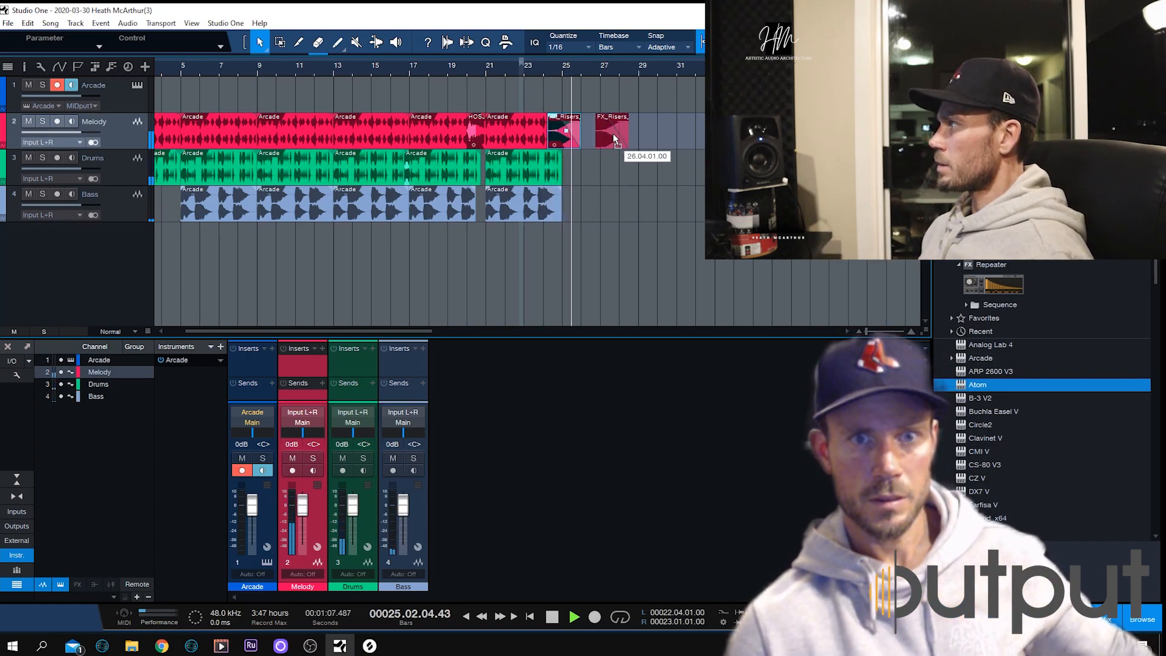
left_click_drag(561, 169, 544, 169)
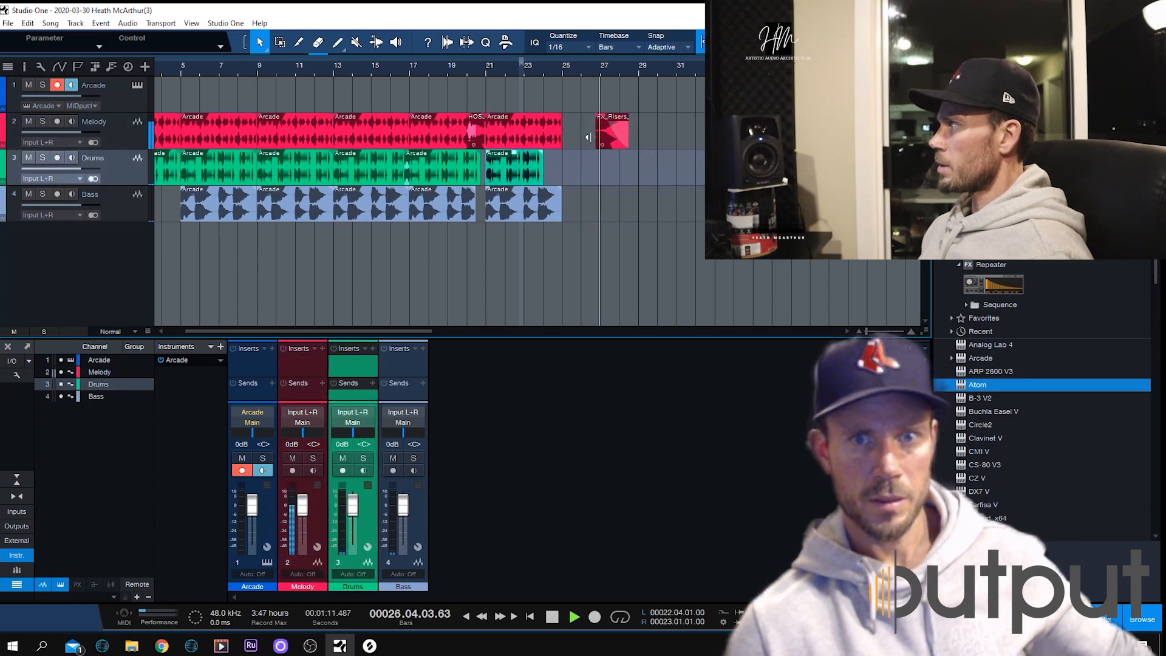
left_click_drag(623, 131, 574, 168)
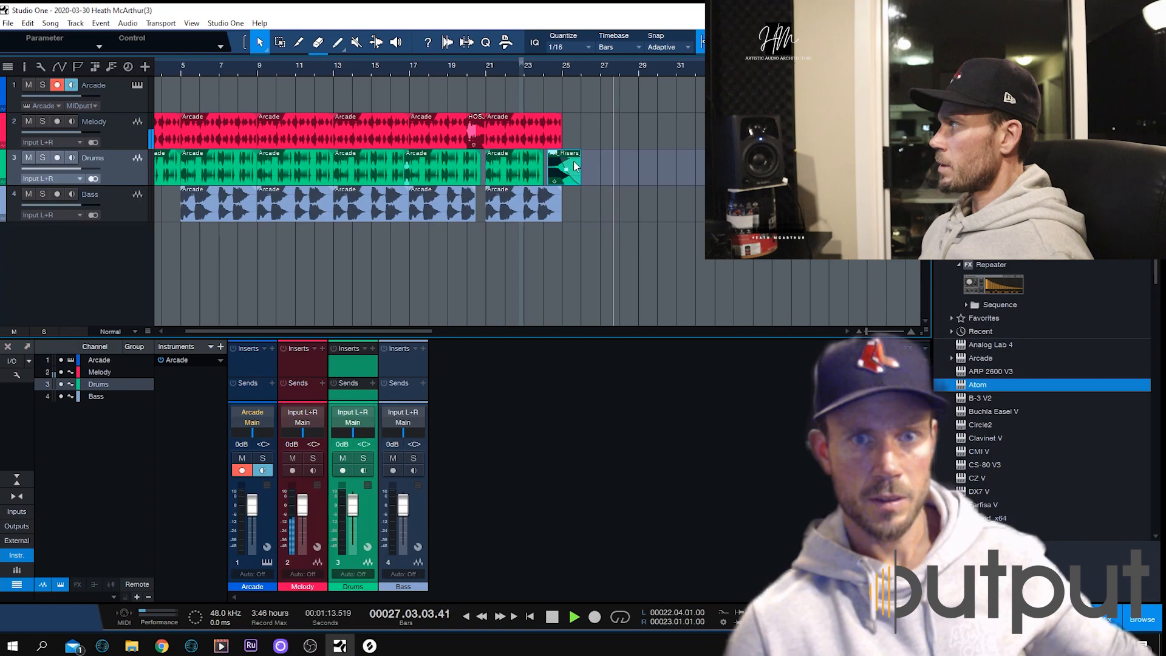
Trim the riser clip on the Drums track to end just past bar 25, extend the Drums loop to meet it, and play the transition
left_click(543, 72)
key("e")
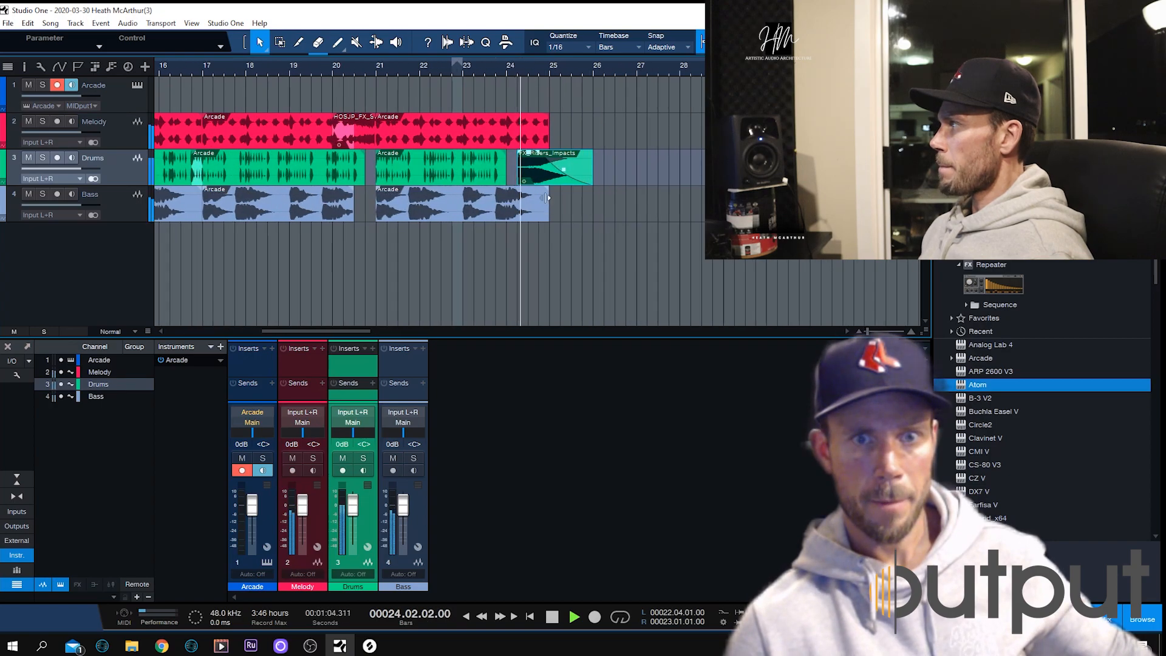
left_click_drag(529, 182, 518, 162)
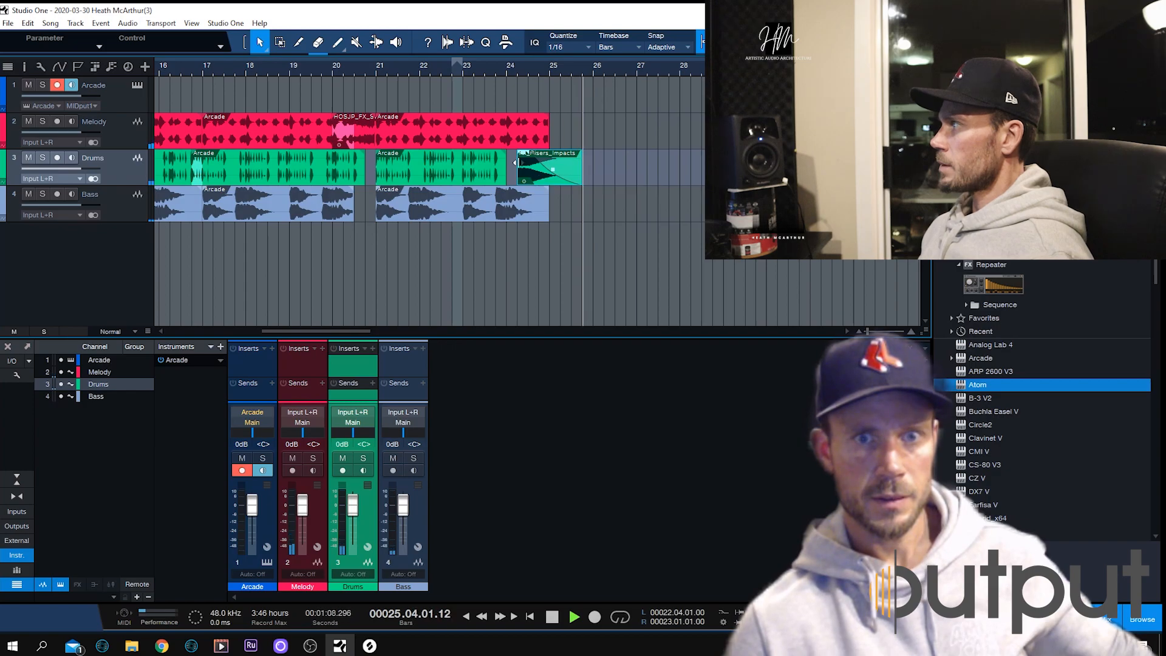
left_click_drag(581, 163, 522, 173)
left_click(516, 72)
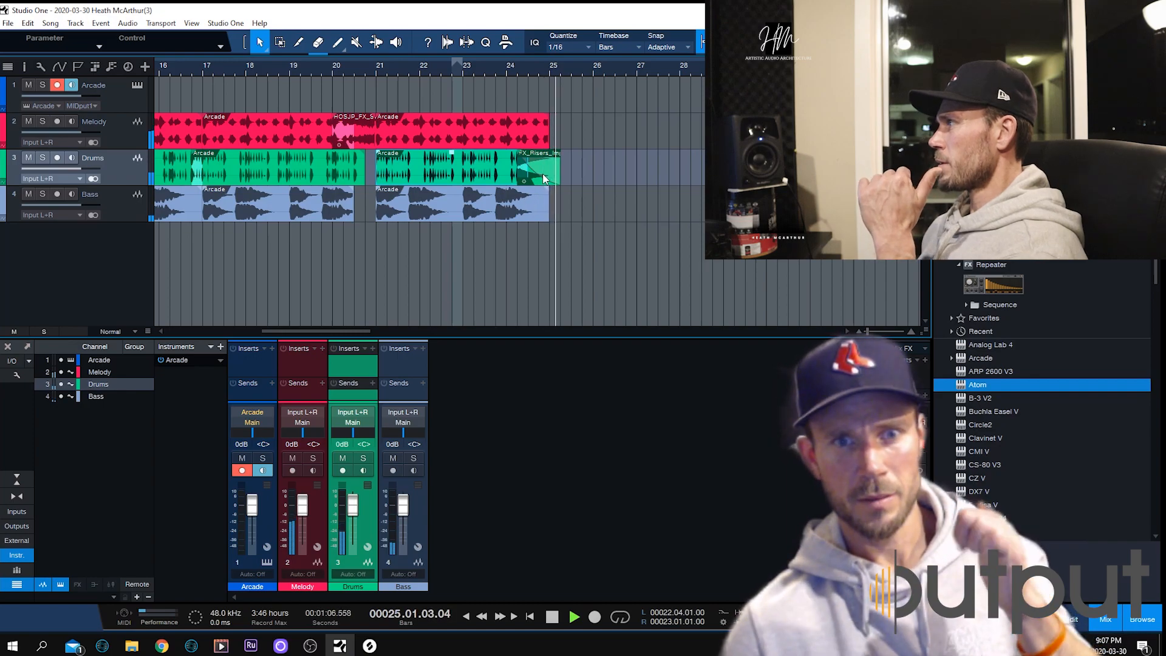
left_click(552, 618)
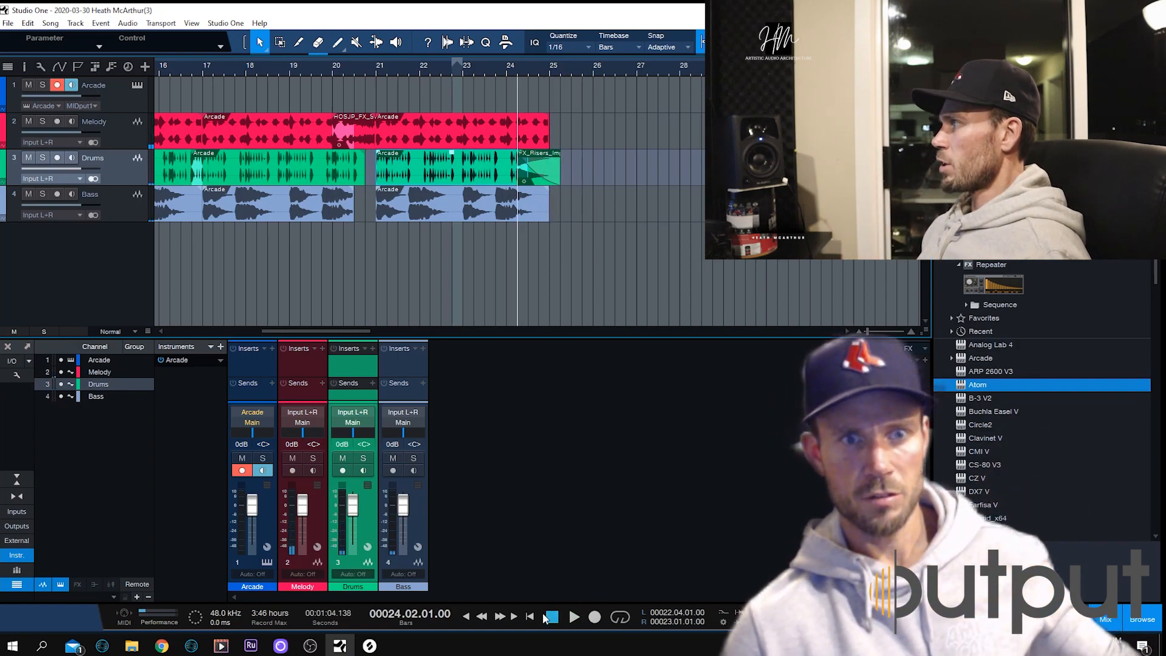
left_click(433, 126)
right_click(433, 130)
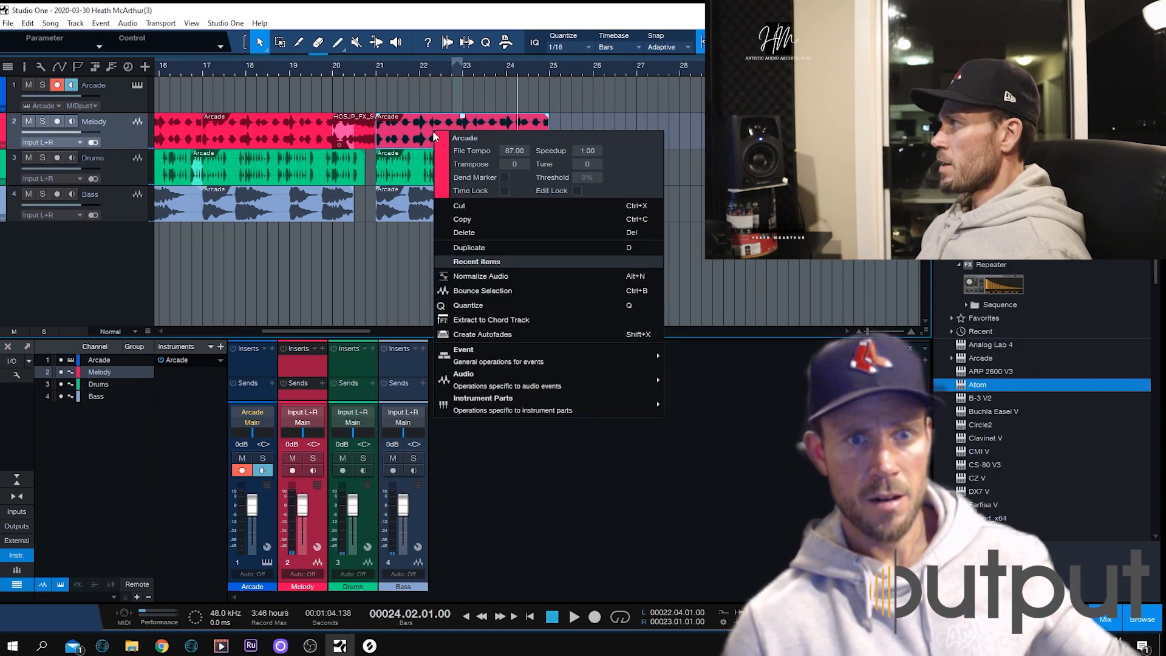
left_click(642, 578)
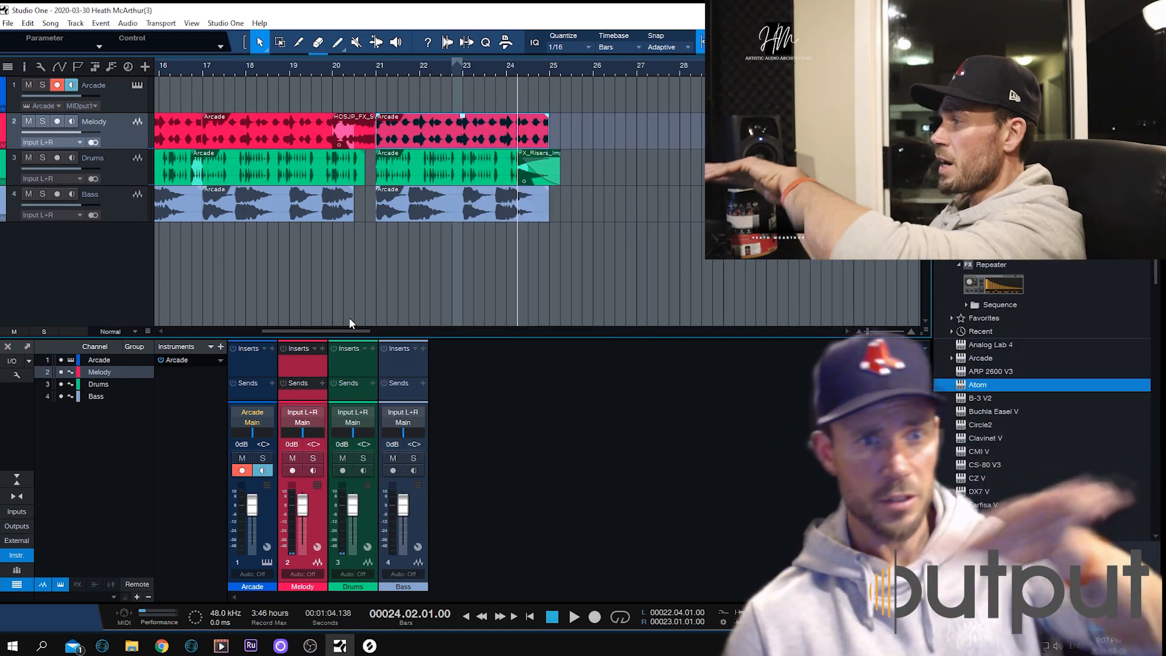
Insert the Cableguys ShaperBox-64bit effect on the Melody channel
left_click(323, 348)
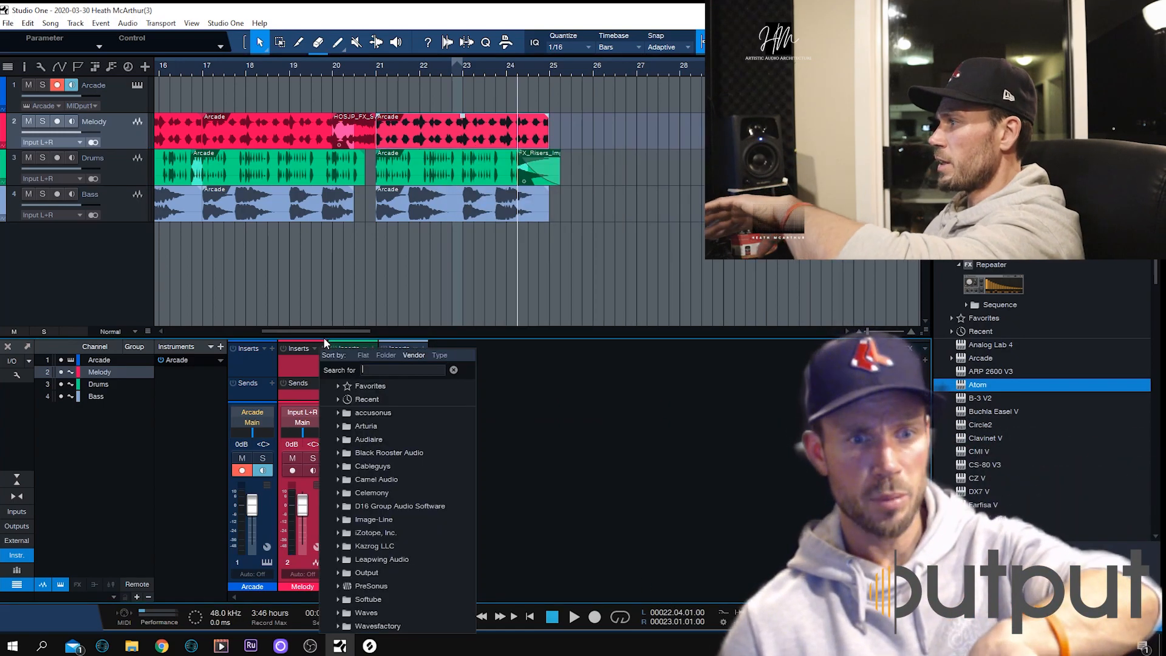
left_click(385, 401)
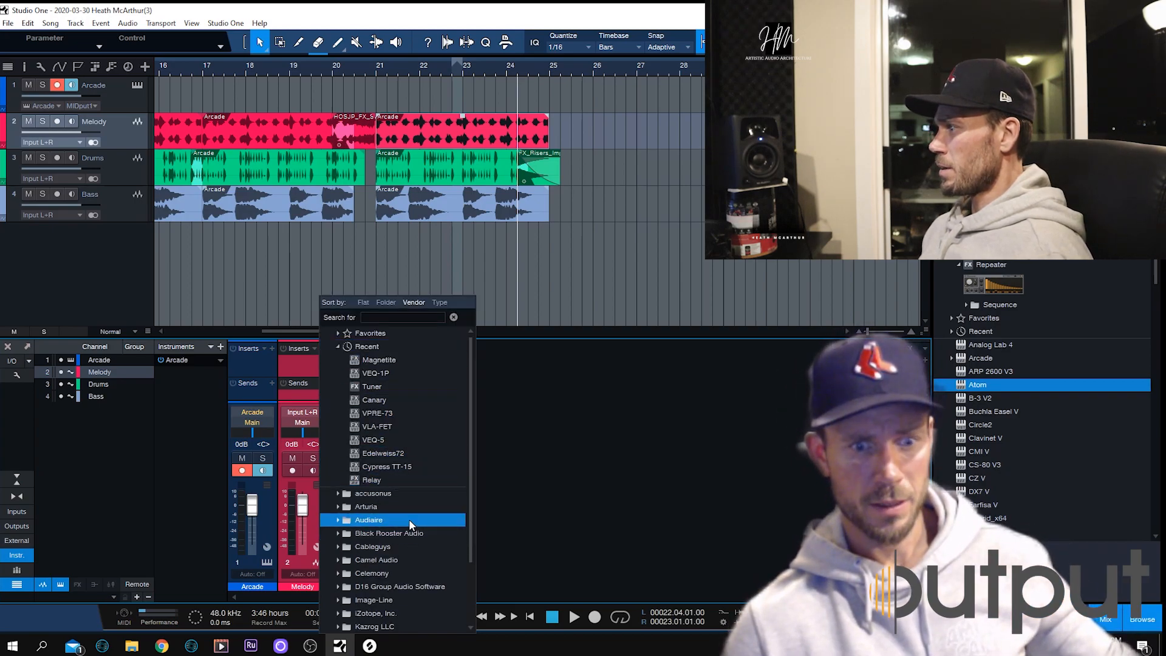
scroll(409, 519, "down", 1)
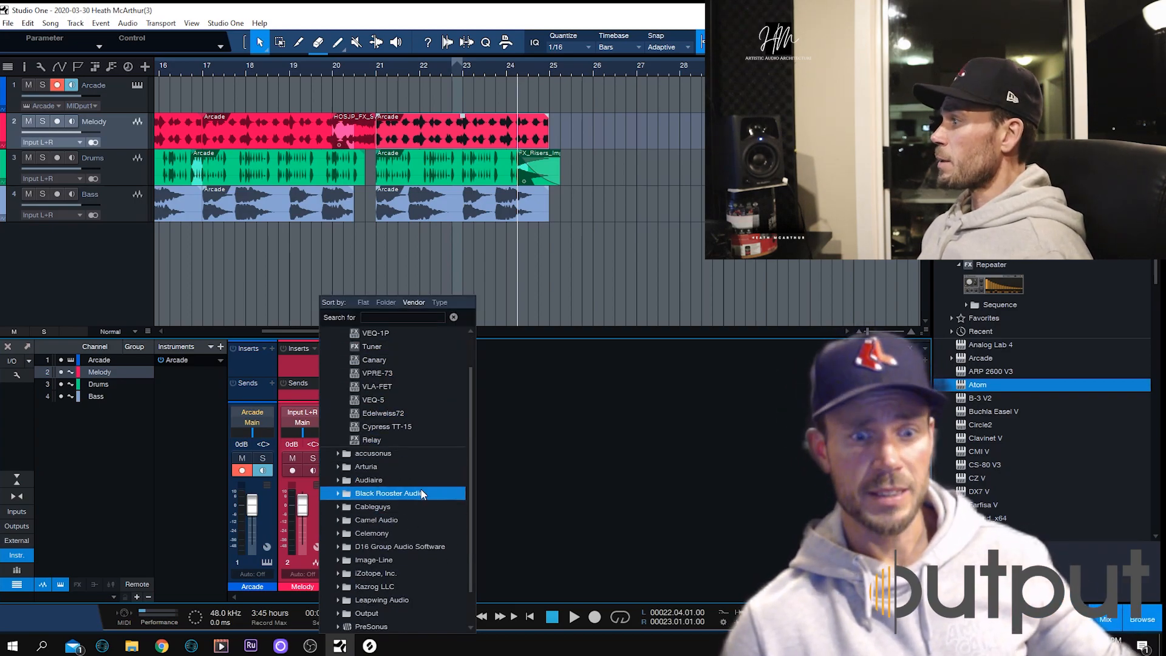
left_click(416, 505)
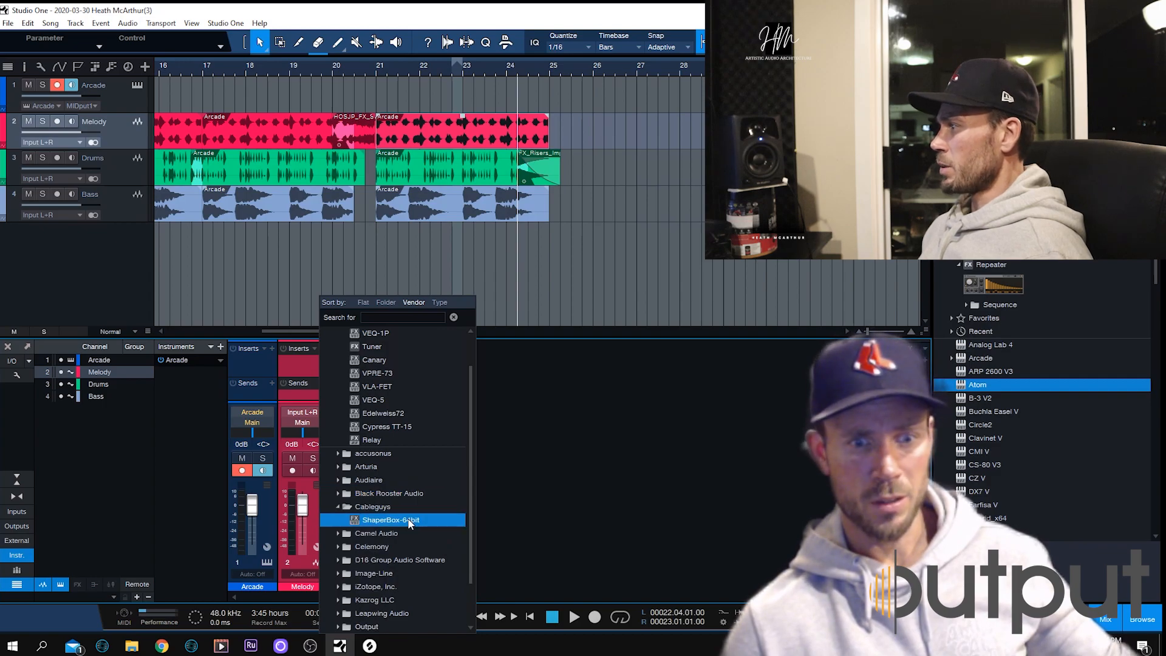
left_click(408, 519)
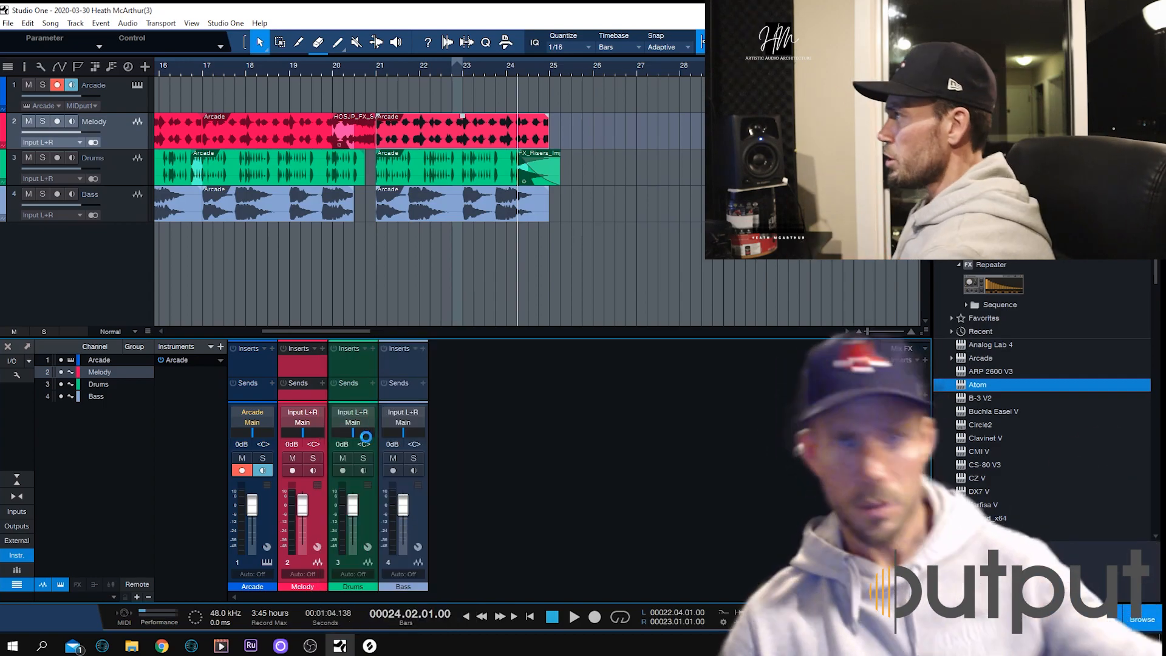
left_click(629, 250)
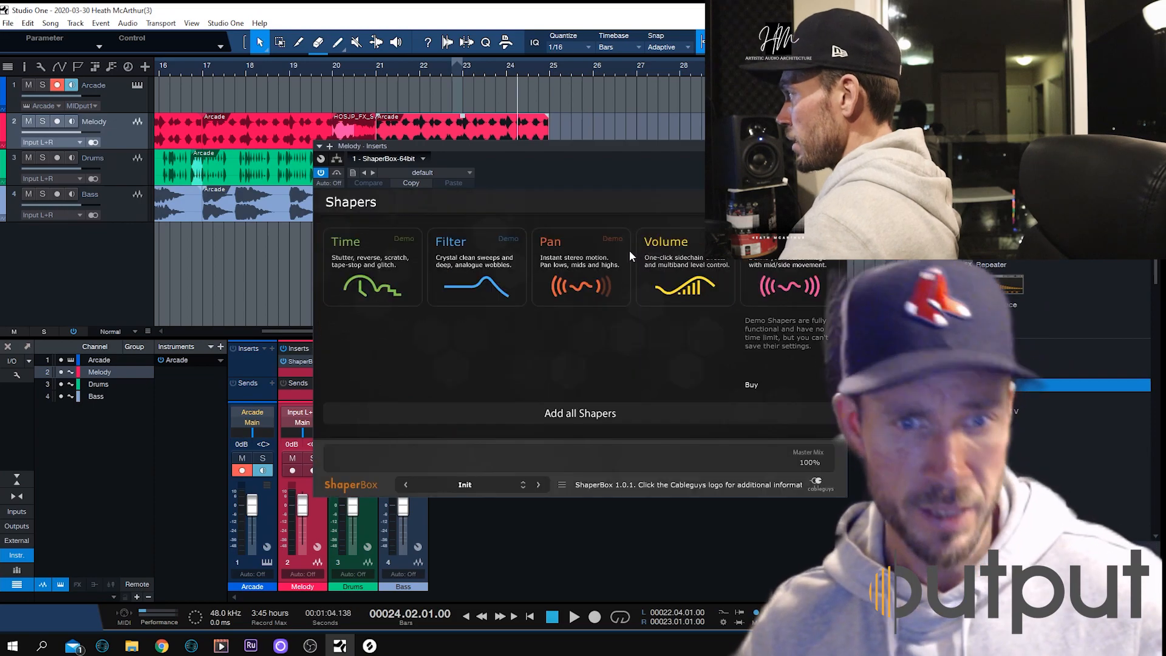
Load the Simple Filter preset from the ShaperBox library and move the plug-in window away from the clips
left_click(490, 487)
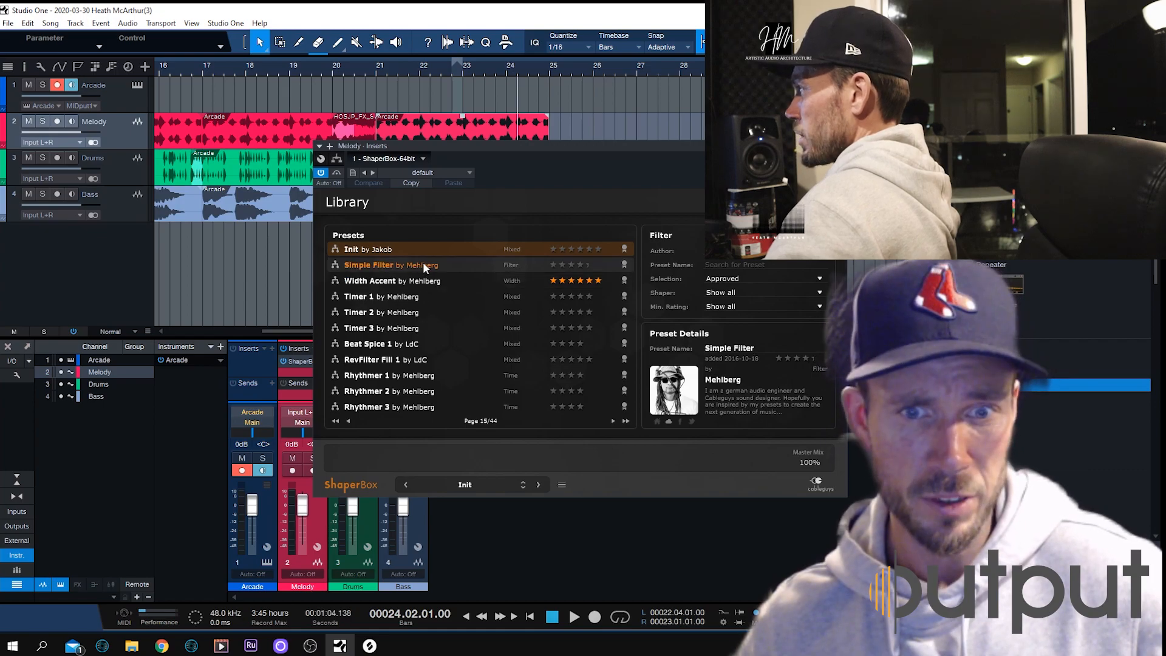
left_click(388, 265)
left_click_drag(601, 148, 798, 128)
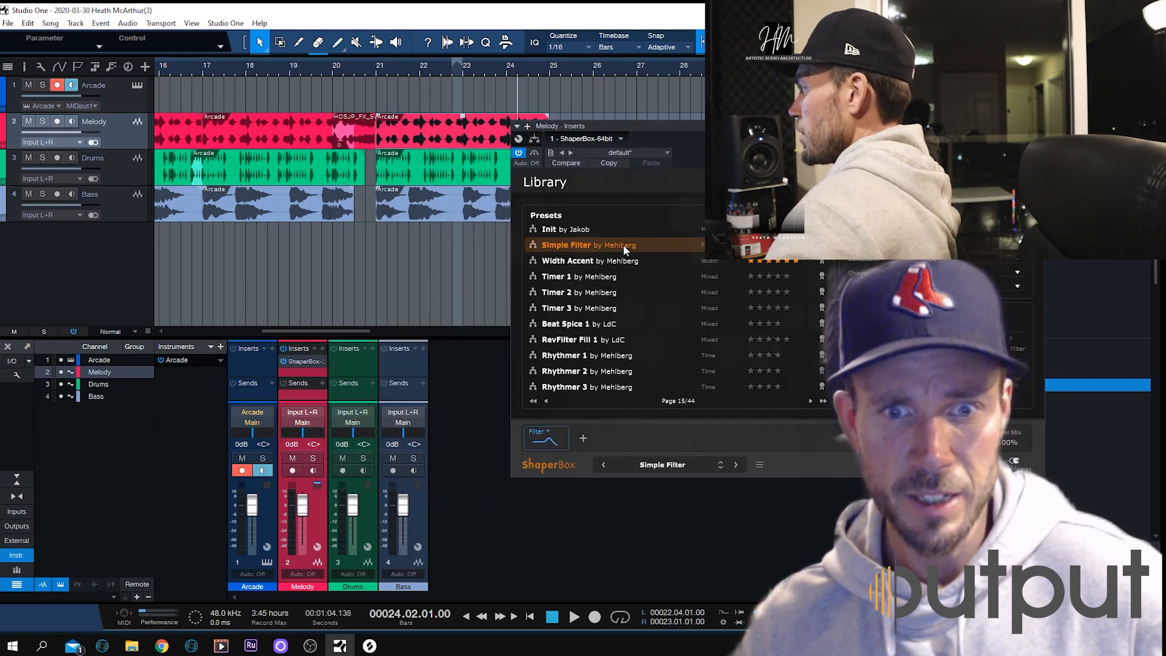
Open the Filter shaper and, after trying other curve shapes, set its cutoff curve to the basic sine wave
left_click(566, 445)
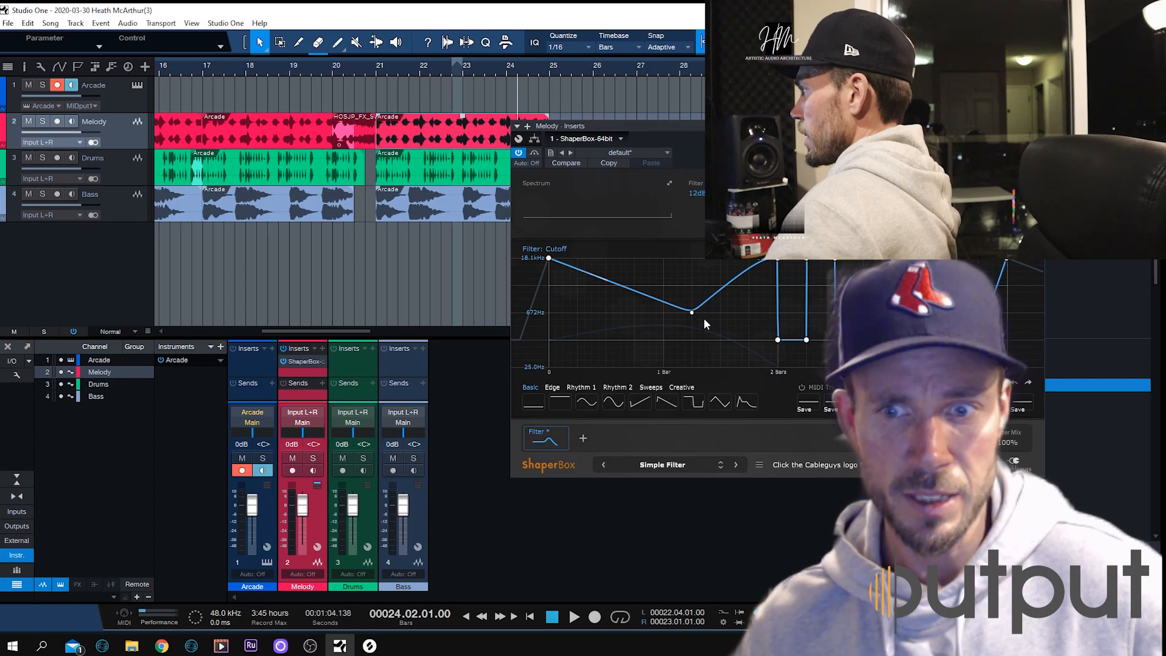
left_click_drag(691, 312, 729, 276)
left_click_drag(792, 339, 792, 311)
left_click(666, 401)
left_click(555, 401)
left_click(661, 404)
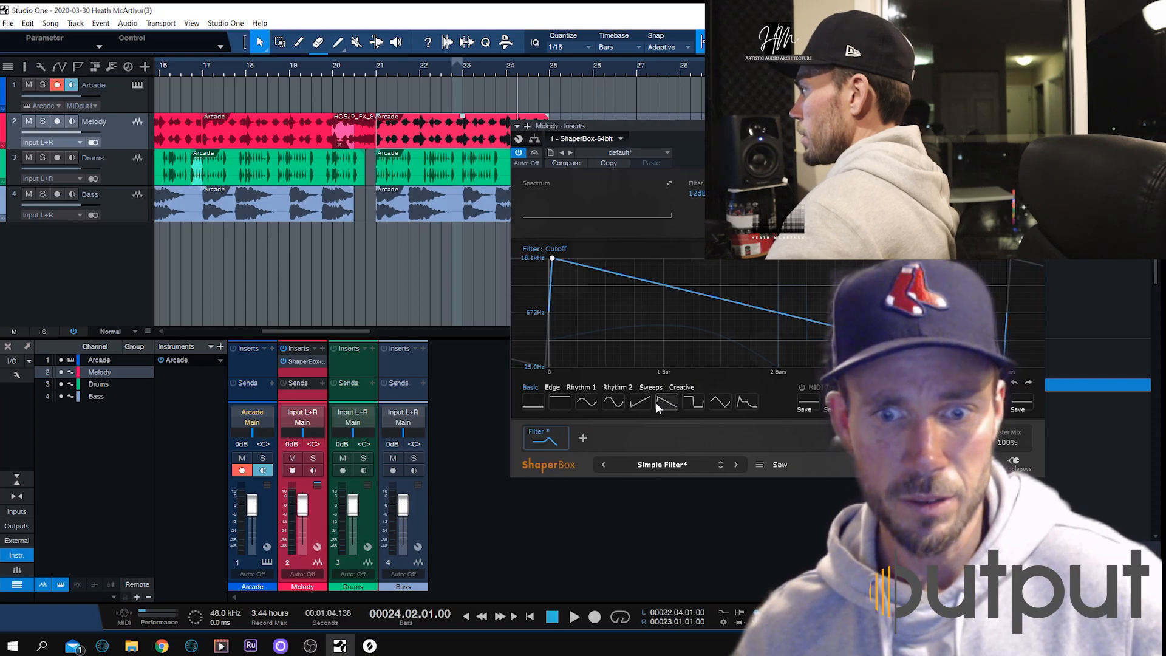
left_click(594, 403)
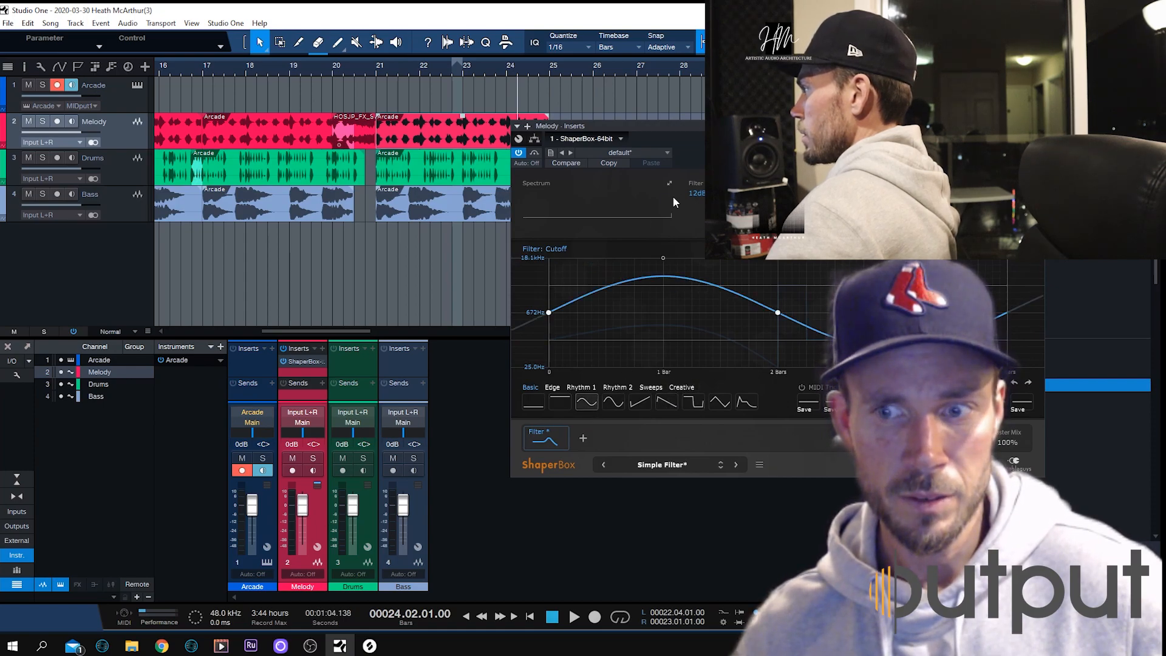
Play the filtered Melody from between bars 21 and 22, moving the plug-in window clear of the last clips
left_click(574, 616)
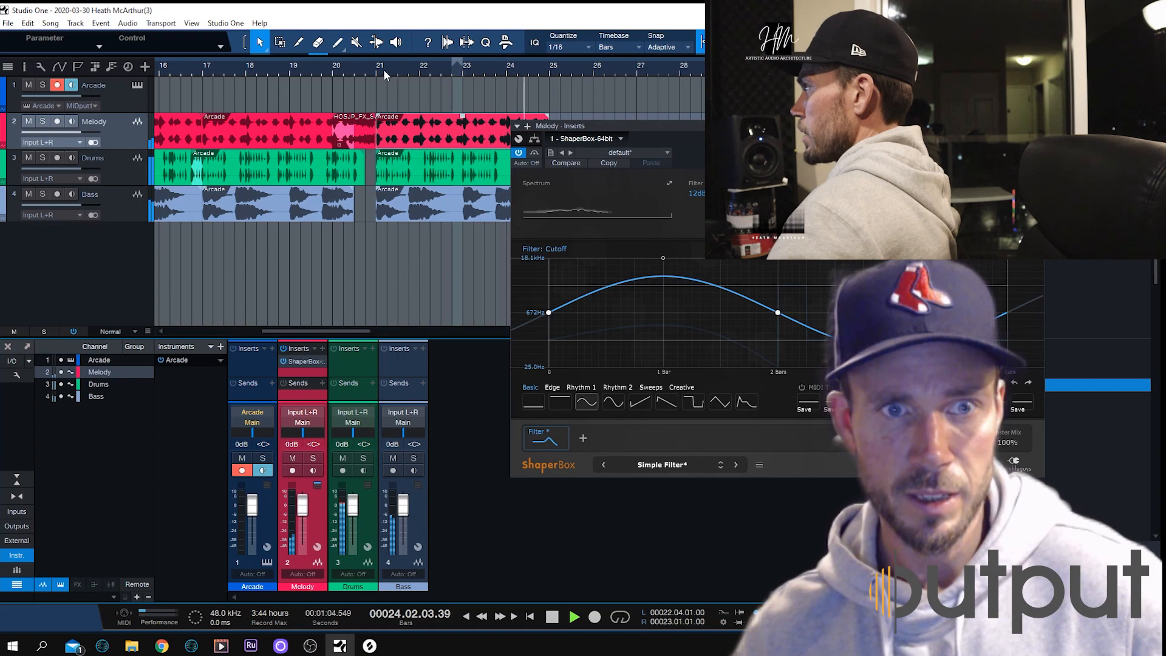
left_click(403, 63)
left_click_drag(692, 125, 782, 151)
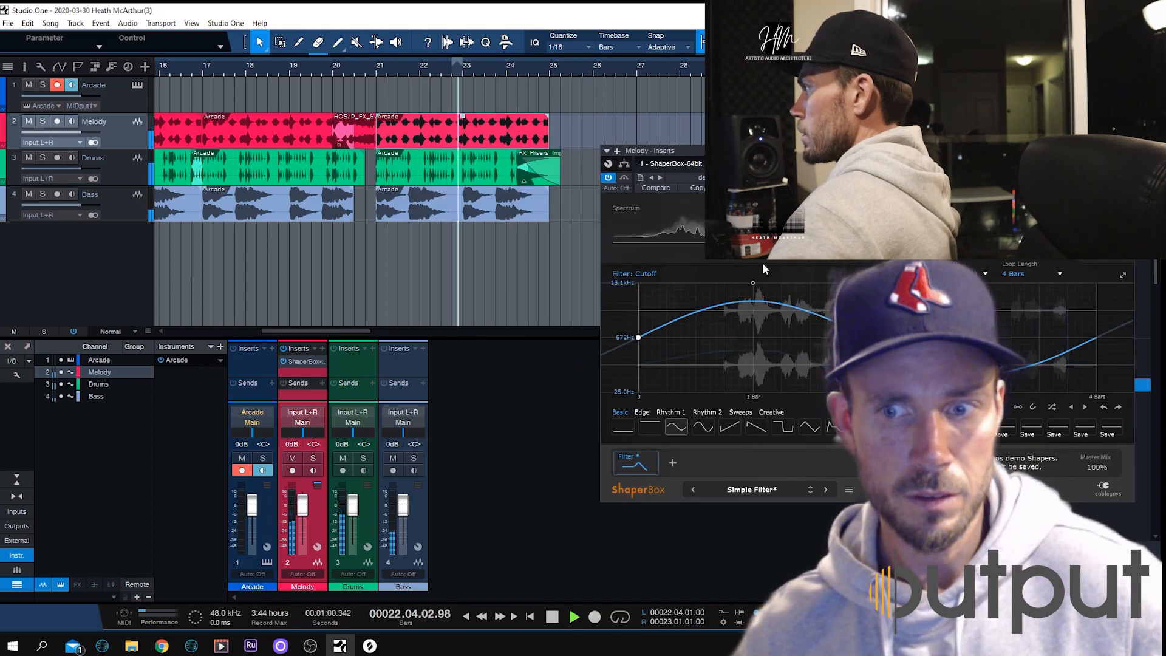
Delete the Melody audio between bars 23.3 and 24.2 and move the ShaperBox window below the tracks
key("2")
left_click_drag(520, 144, 484, 137)
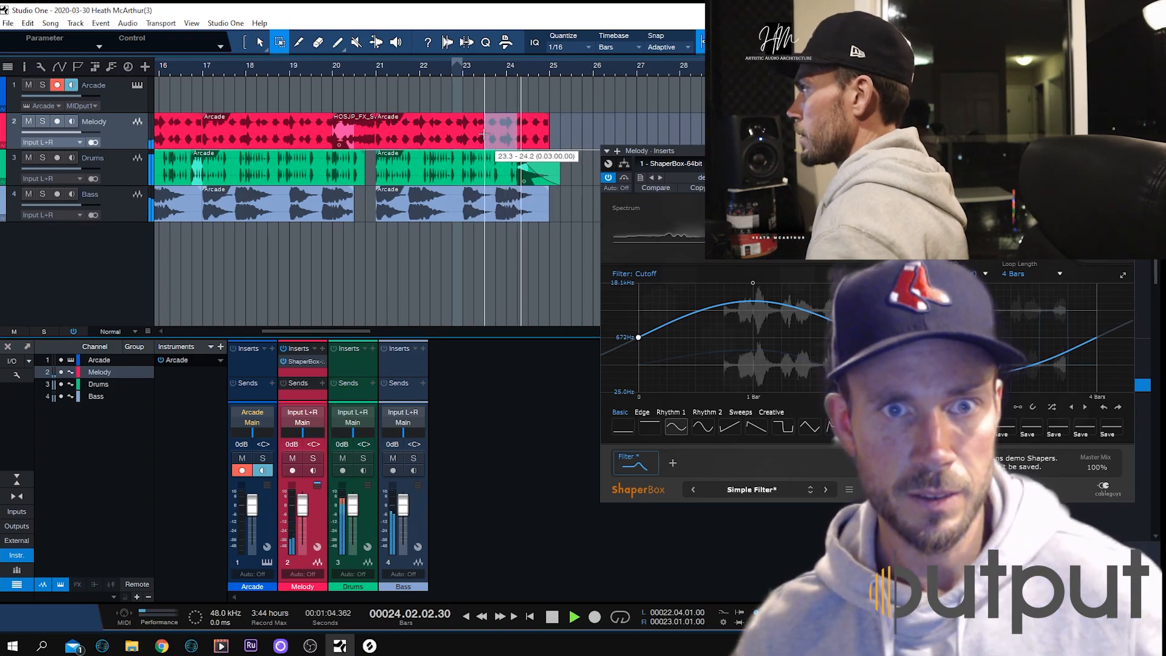
key("Delete")
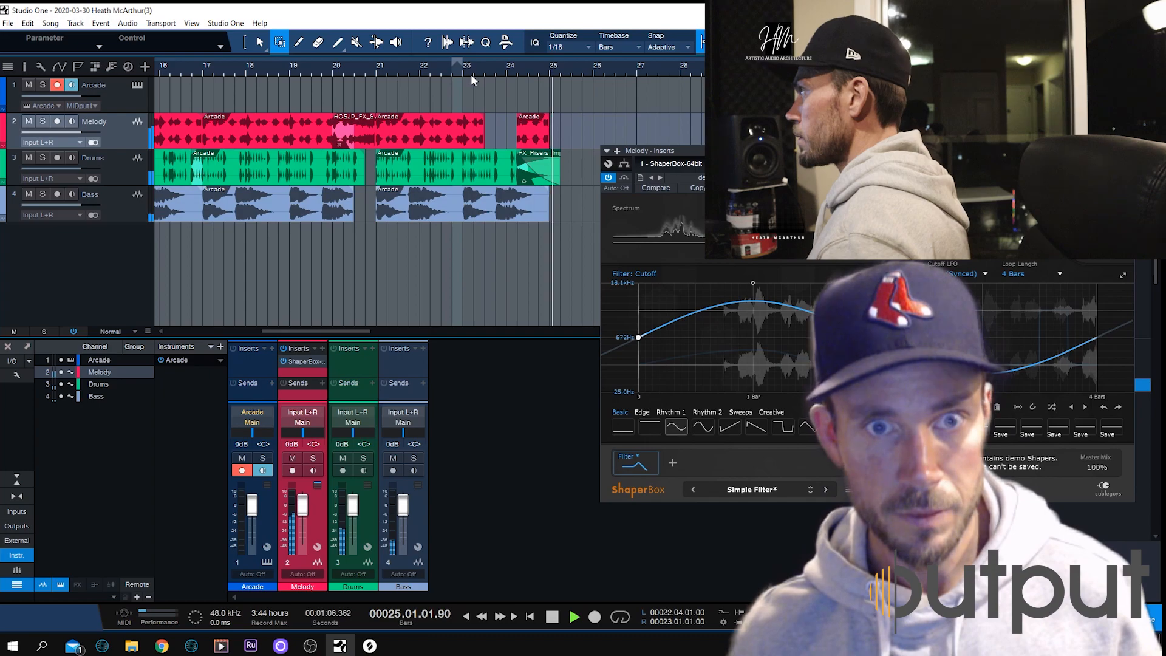
scroll(499, 84, "up", 3)
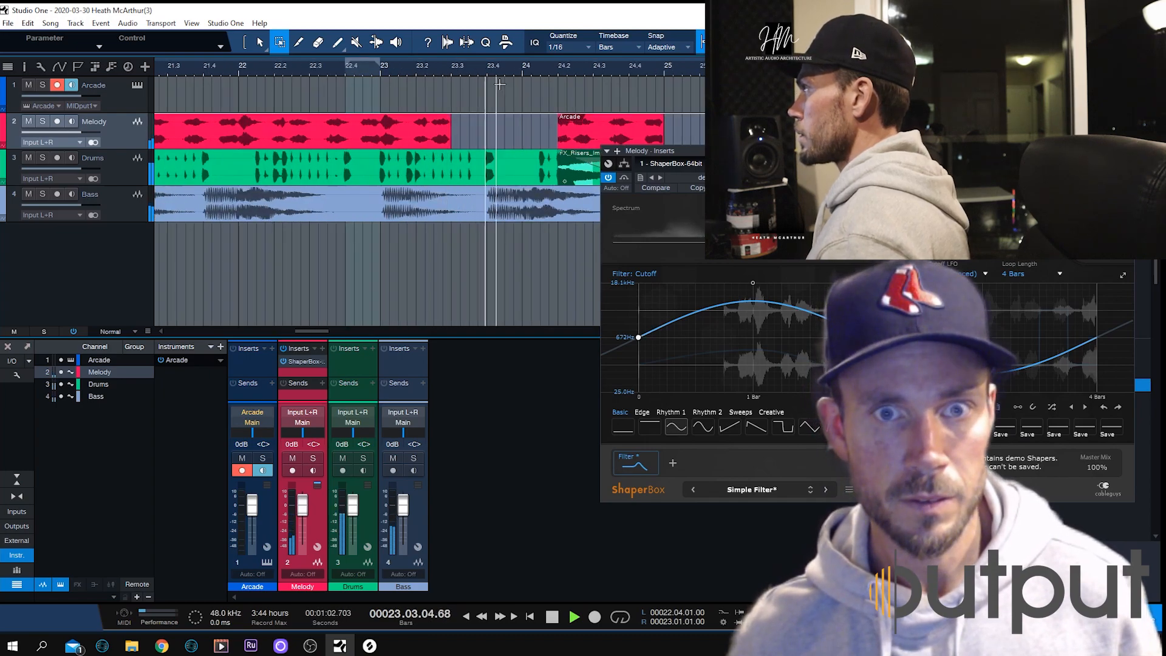
left_click_drag(805, 175, 800, 282)
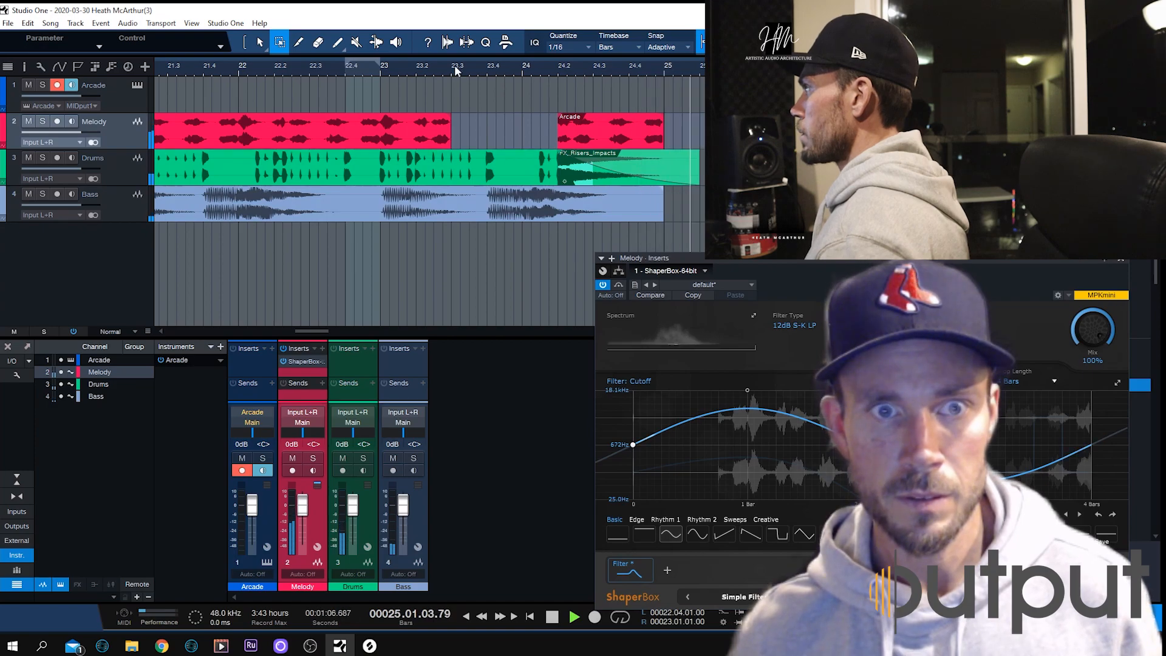
Audition the Melody break from about bar 23.3, close the ShaperBox window and stop playback
left_click(423, 68)
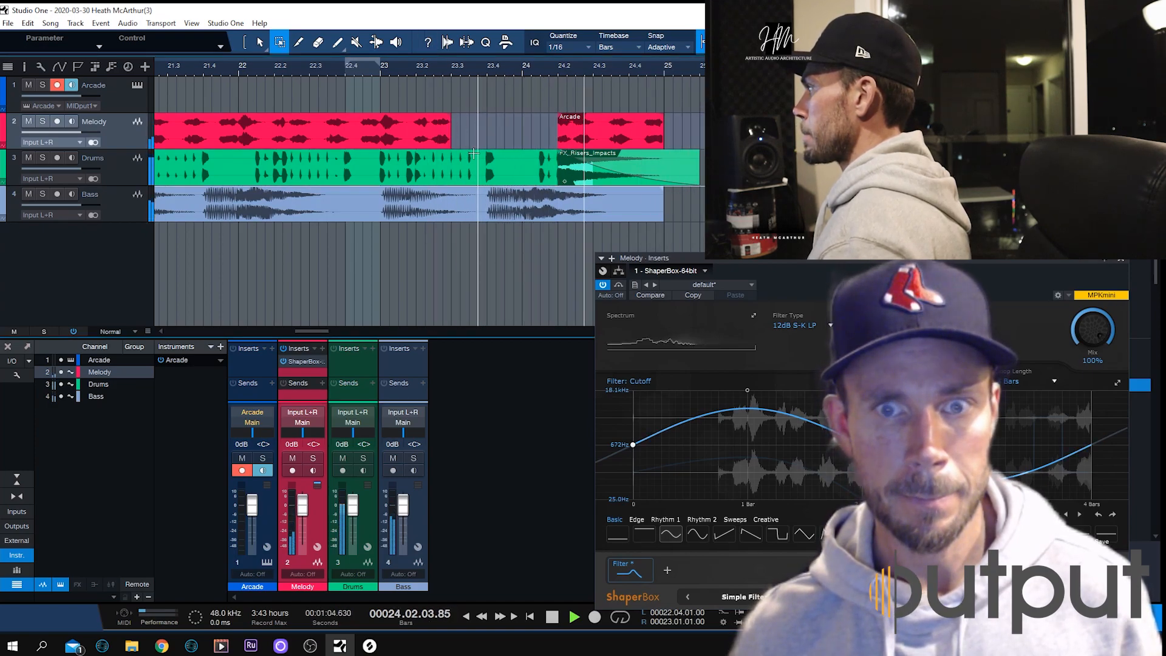
left_click(1119, 257)
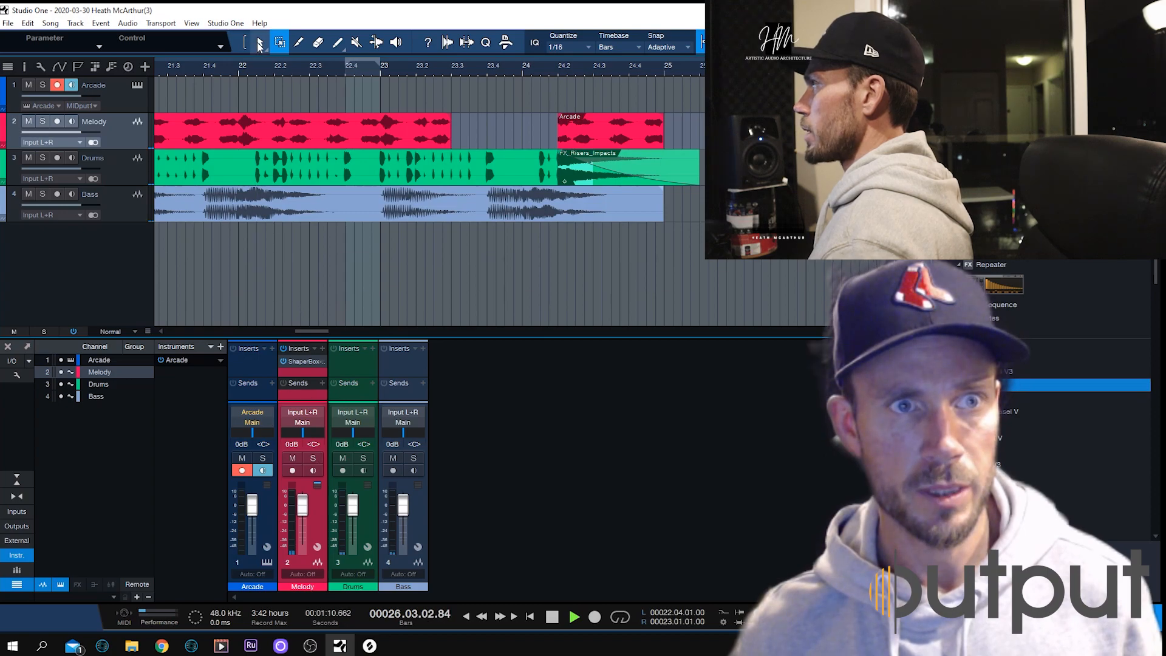
left_click(259, 42)
left_click(553, 618)
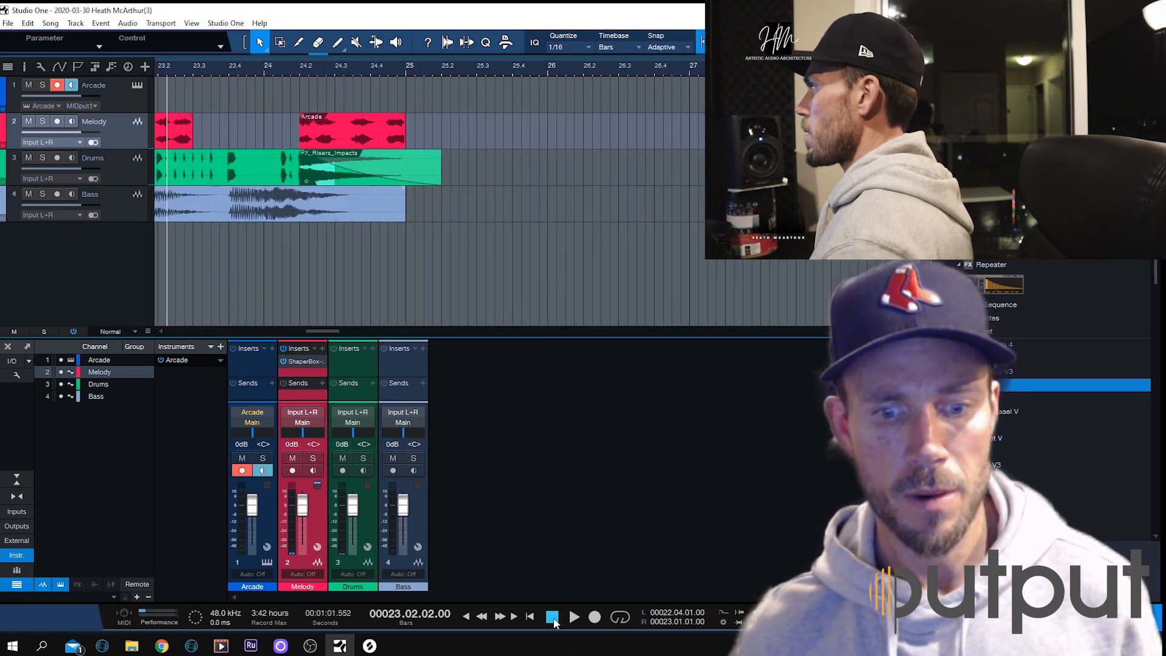
Trim the end of the FX_Risers_Impacts clip on the Drums track back to bar 25
scroll(364, 122, "up", 2)
scroll(365, 121, "down", 2)
left_click_drag(415, 127, 415, 127)
left_click_drag(436, 172, 404, 175)
Mix down the Melody clips between bars 21 and 25 to a new track, keeping the exported file
left_click(373, 144)
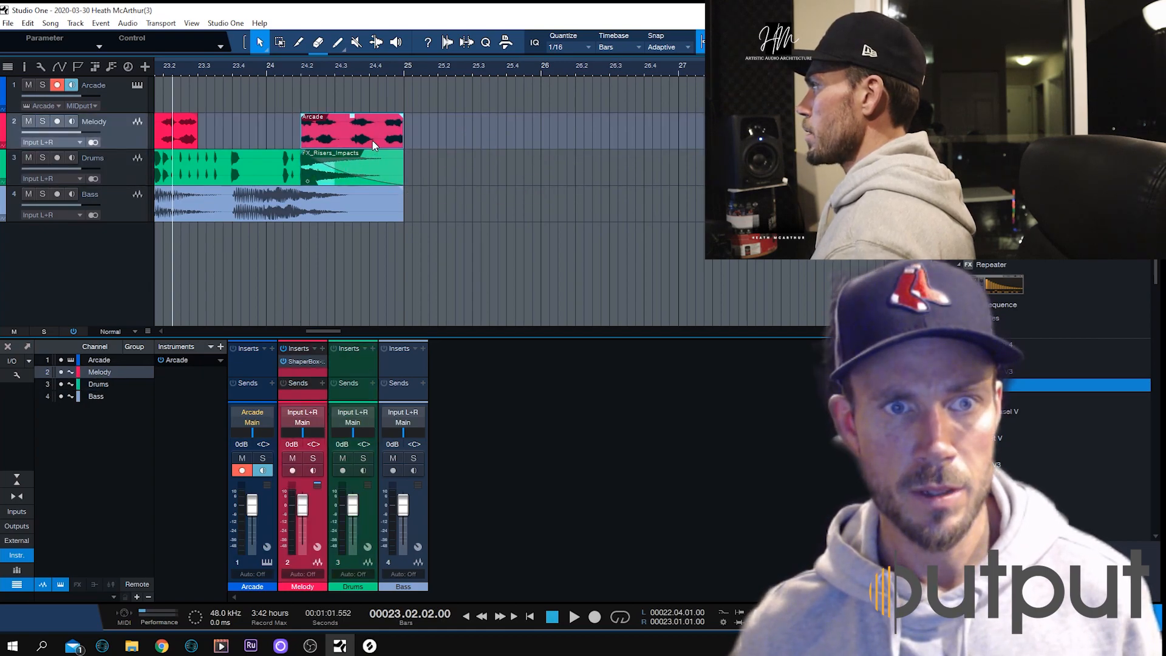
left_click_drag(369, 68, 357, 47)
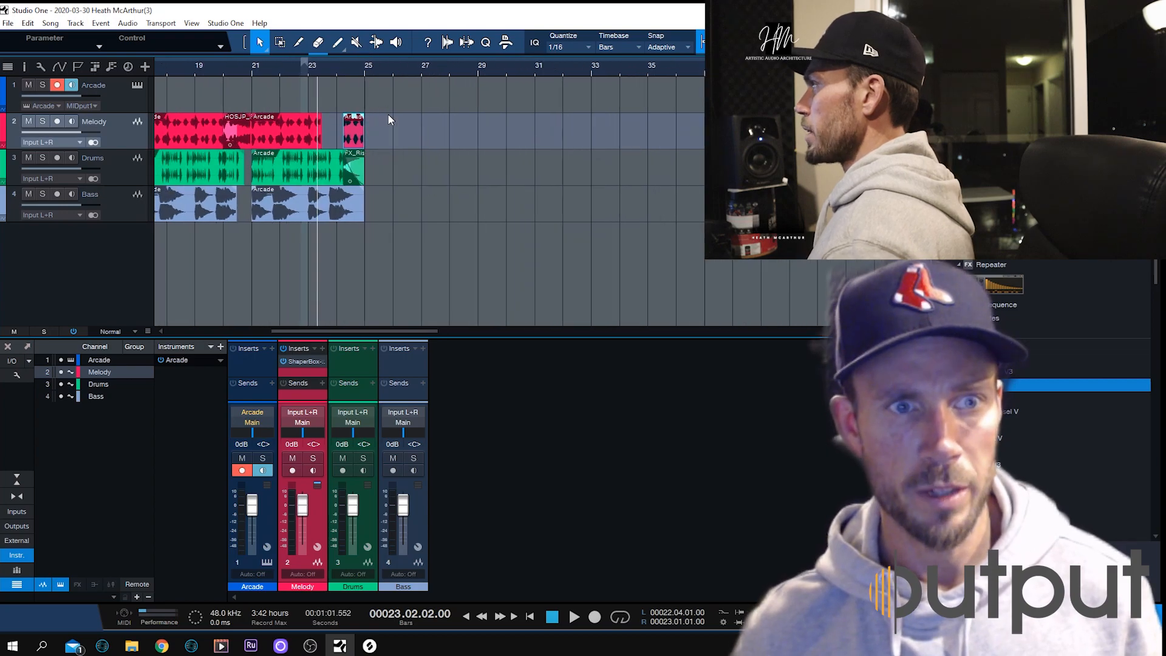
left_click_drag(400, 123, 253, 133)
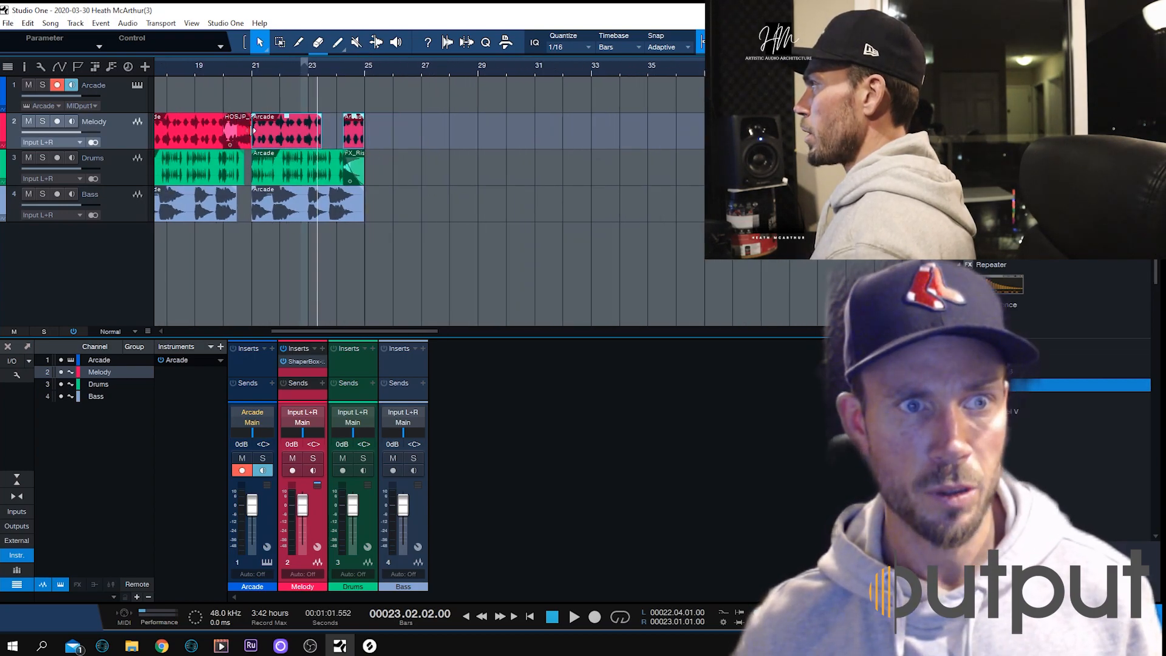
right_click(286, 140)
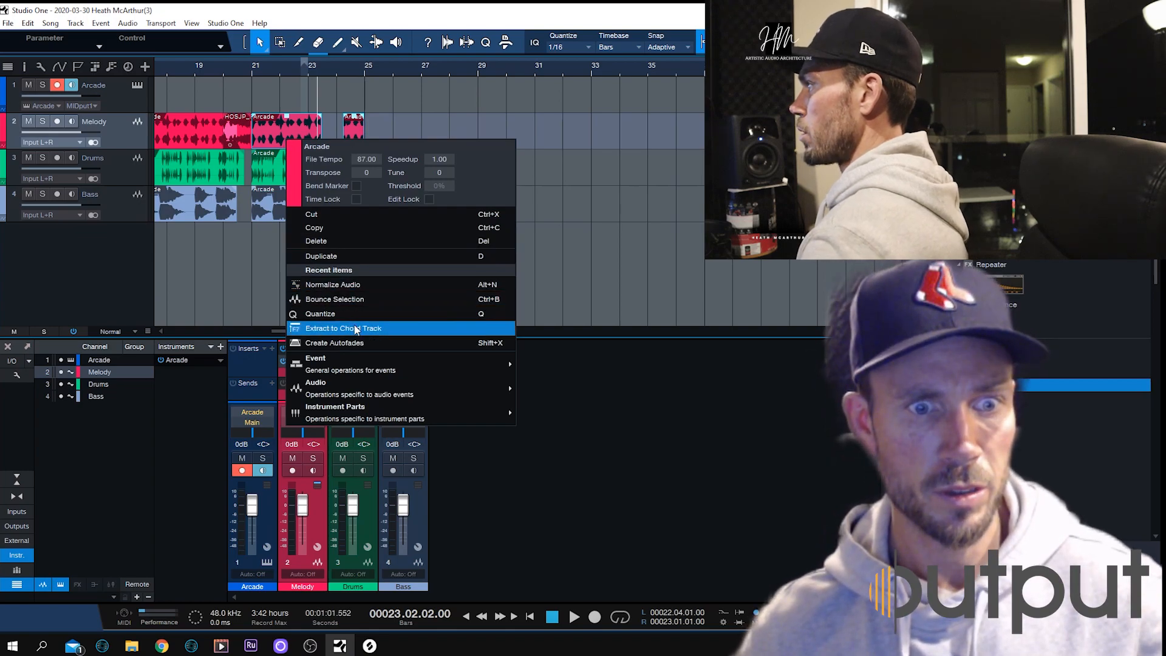
mouse_move(372, 394)
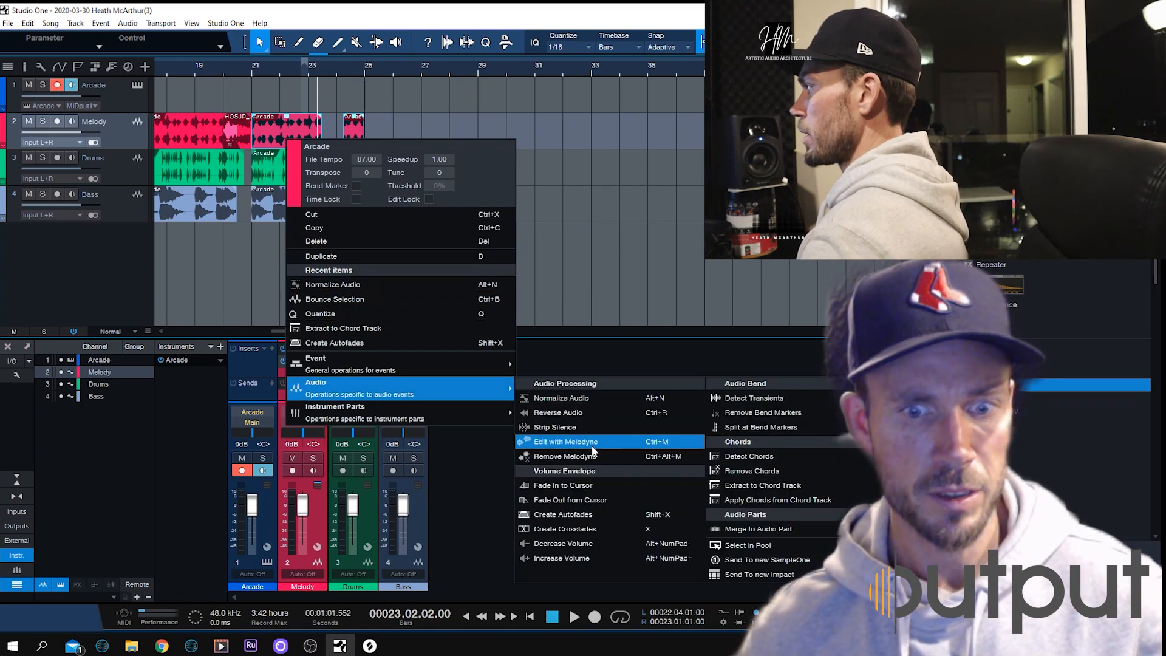
mouse_move(479, 366)
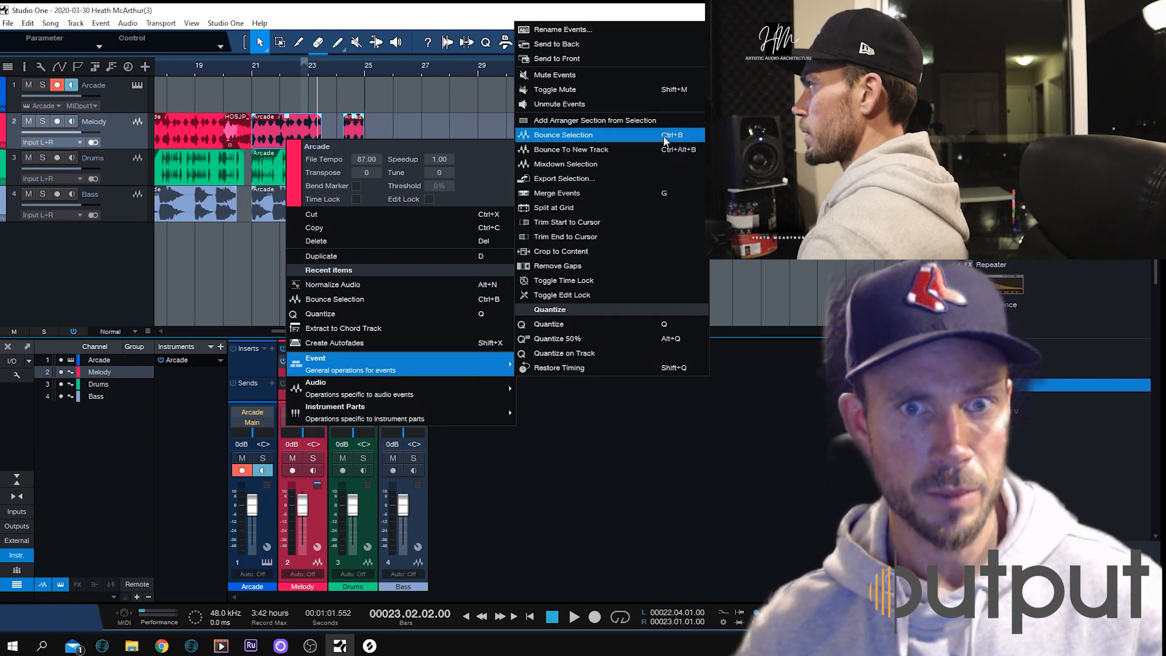
left_click(622, 170)
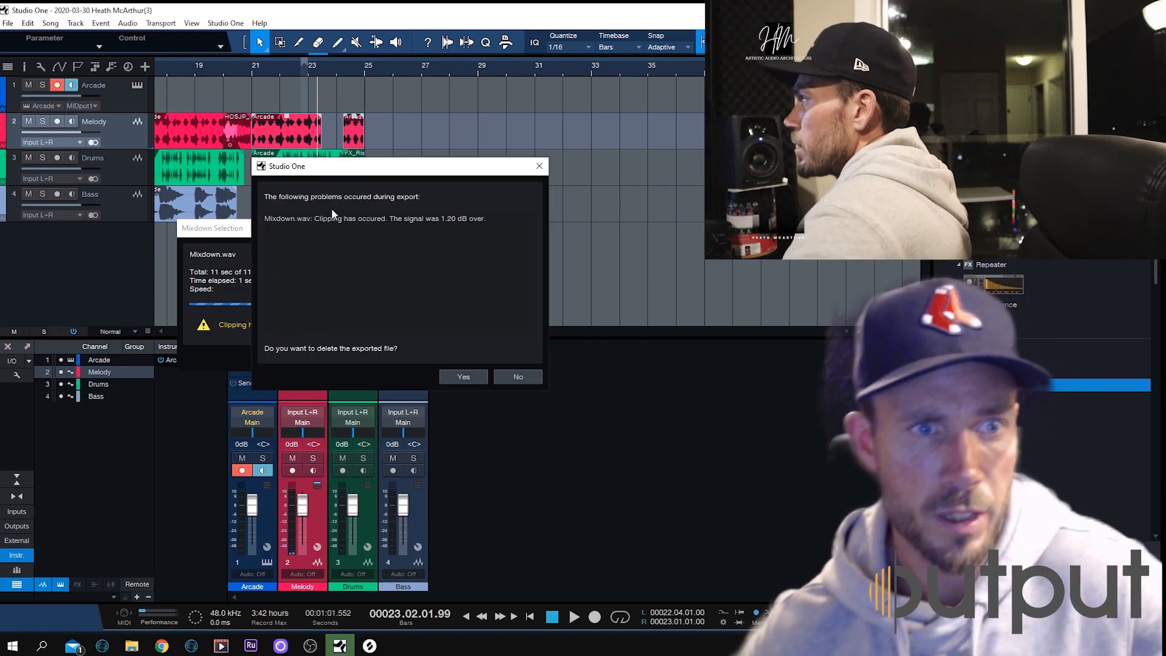
left_click(518, 376)
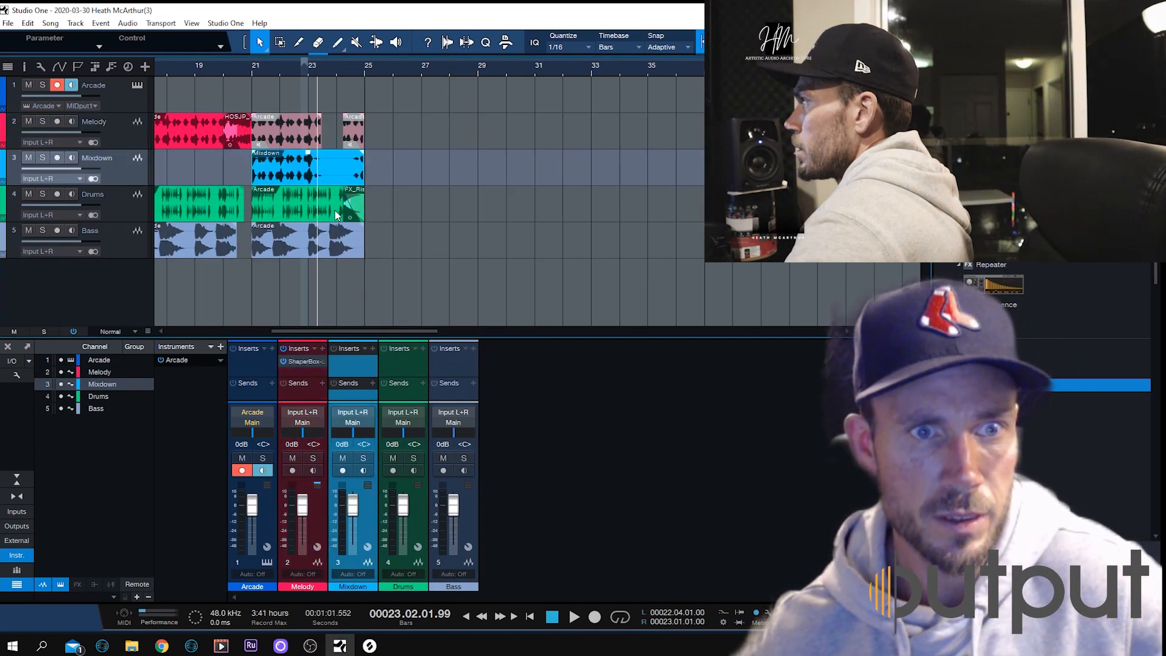
Replace the muted Melody clips at bars 21 to 25 with the Mixdown clip and remove the emptied Mixdown track
left_click(573, 618)
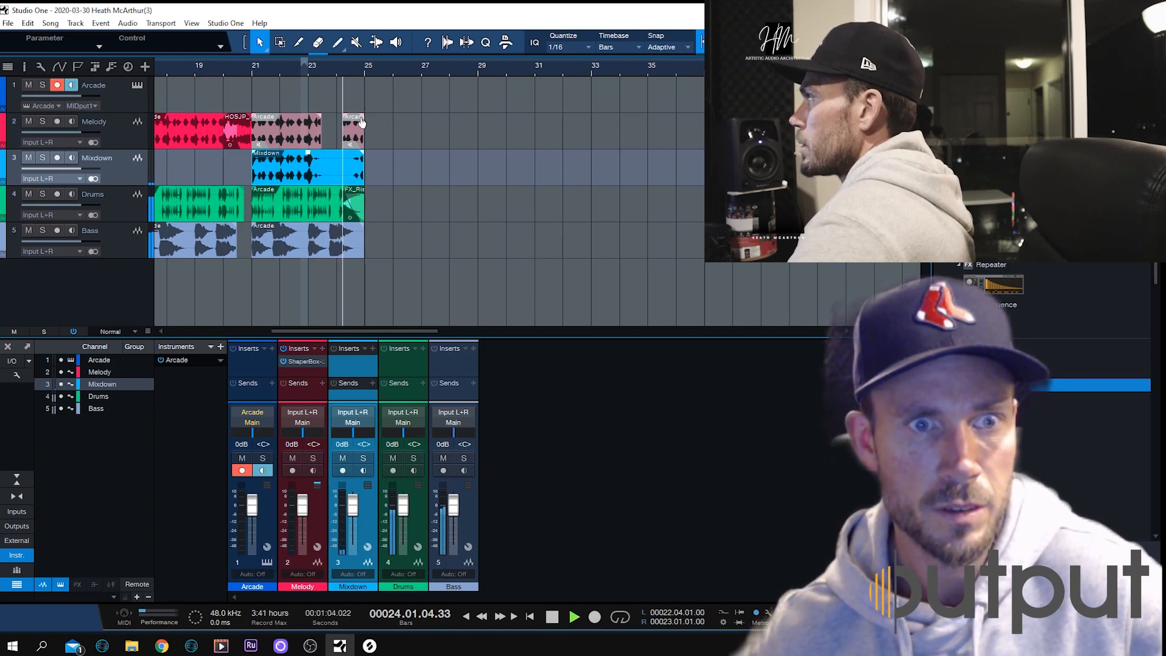
left_click_drag(394, 121, 258, 134)
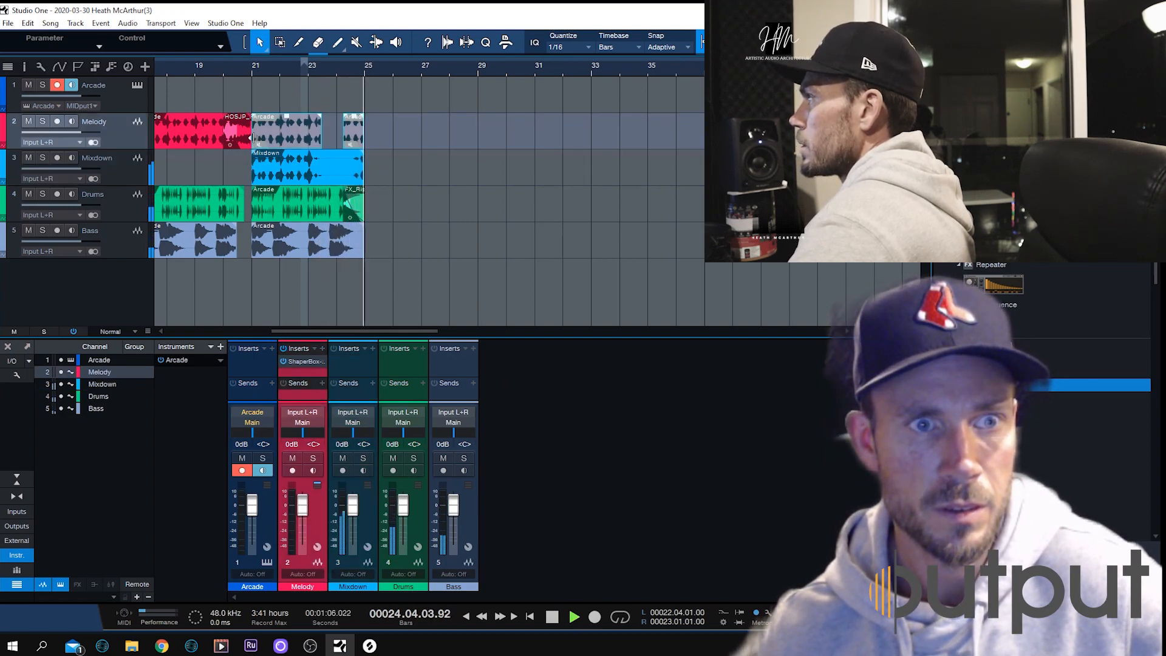
right_click(260, 137)
left_click(290, 238)
left_click_drag(273, 161, 267, 127)
right_click(128, 171)
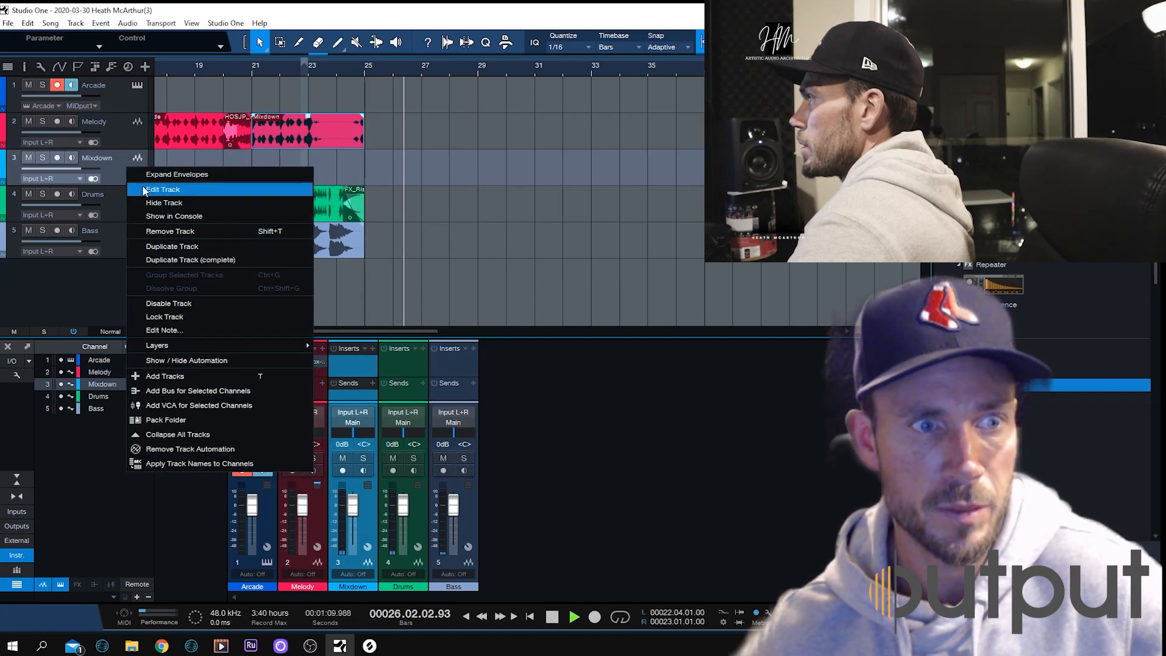
left_click(172, 231)
Remove the ShaperBox insert from the Melody channel and play the mixed-down section from just before bar 21
left_click(246, 68)
scroll(267, 79, "up", 4)
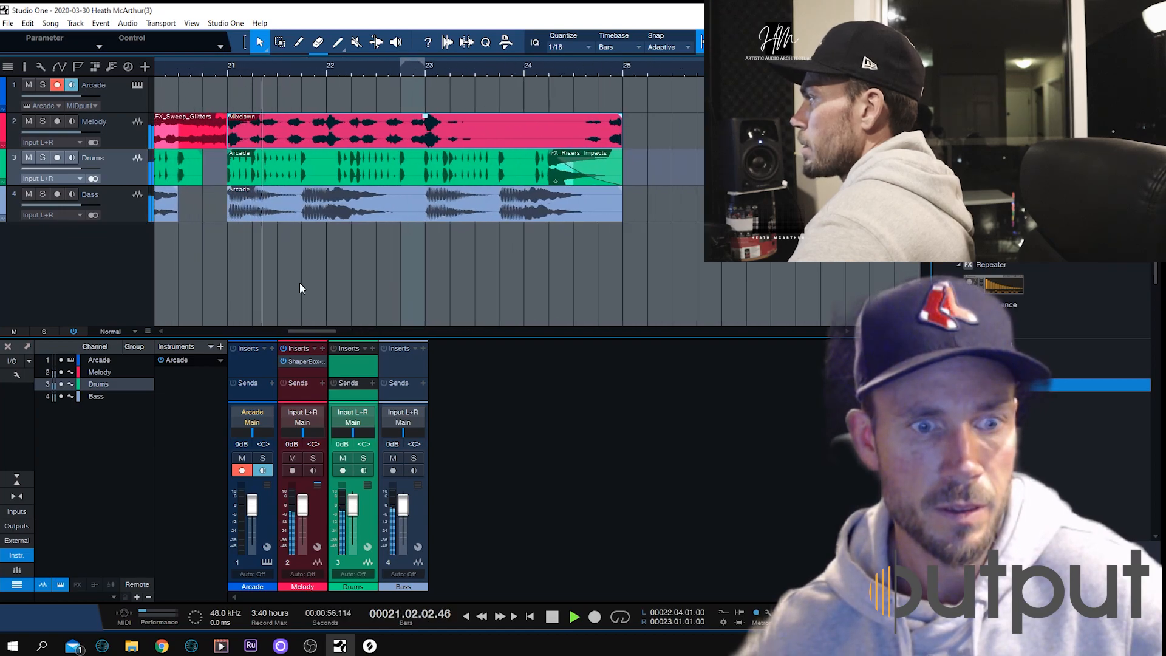
left_click(325, 361)
left_click(342, 490)
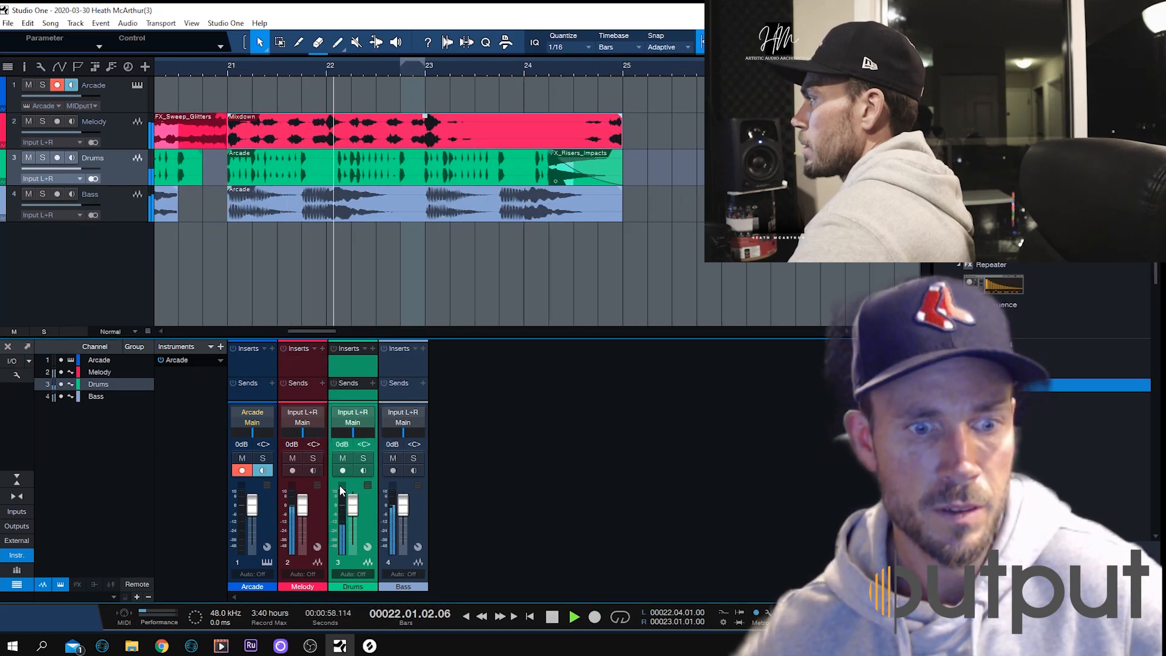
left_click(190, 68)
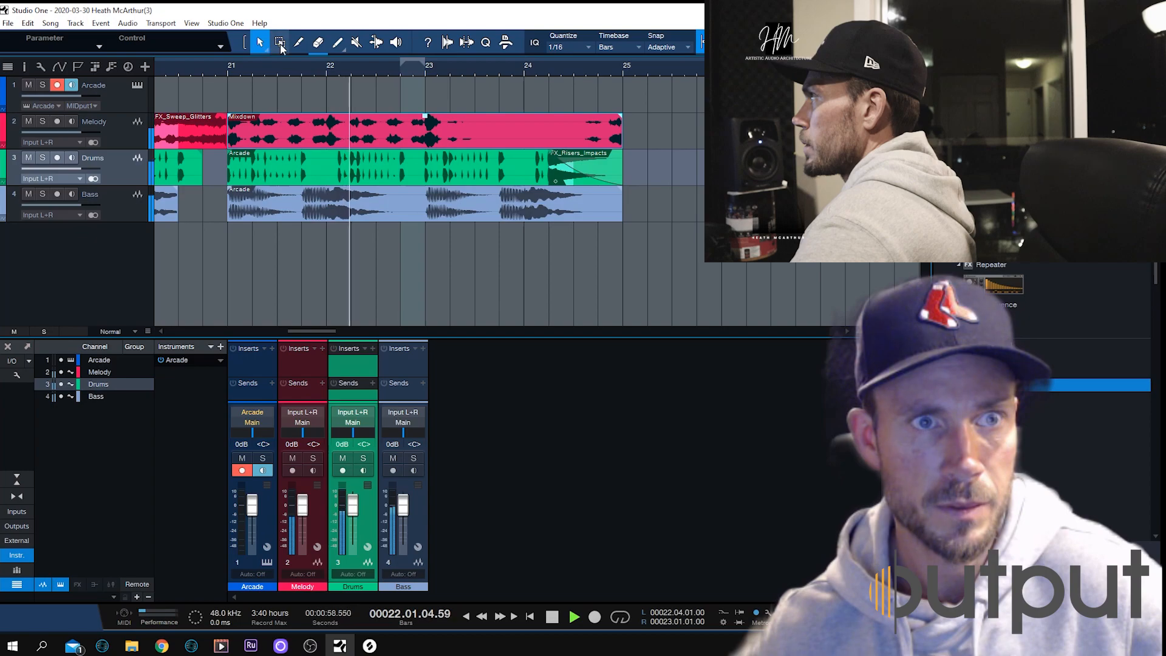
Delete the Bass audio between about bars 22.4 and 23.4 and play the break
left_click(280, 45)
left_click_drag(415, 210, 505, 210)
key("Delete")
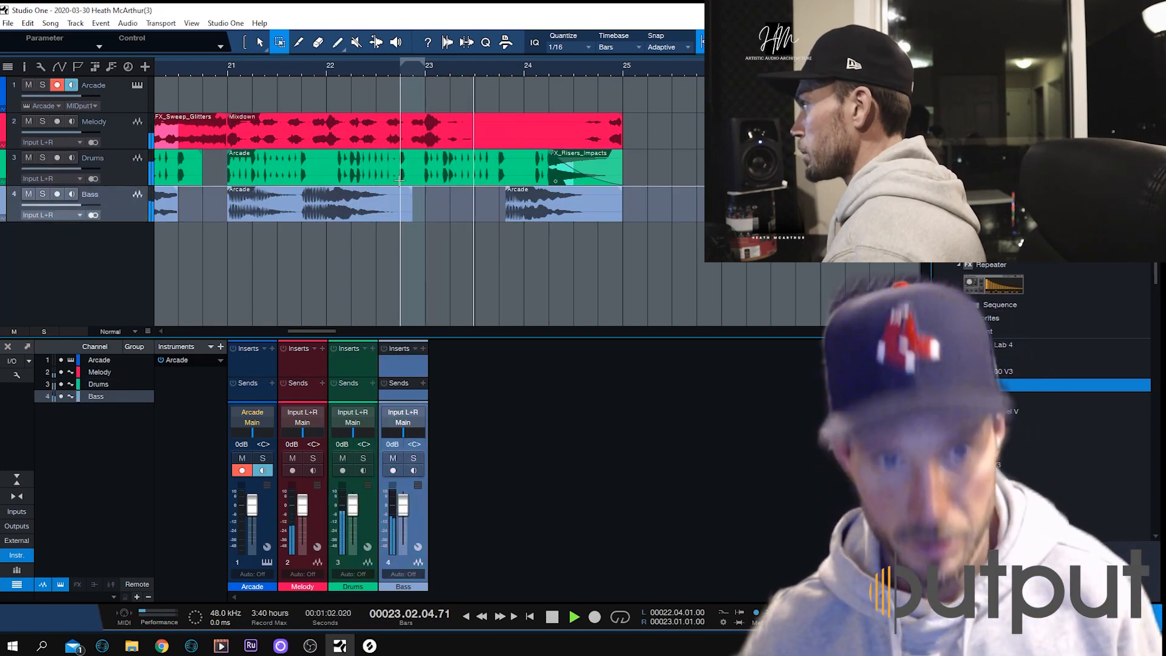
left_click(399, 64)
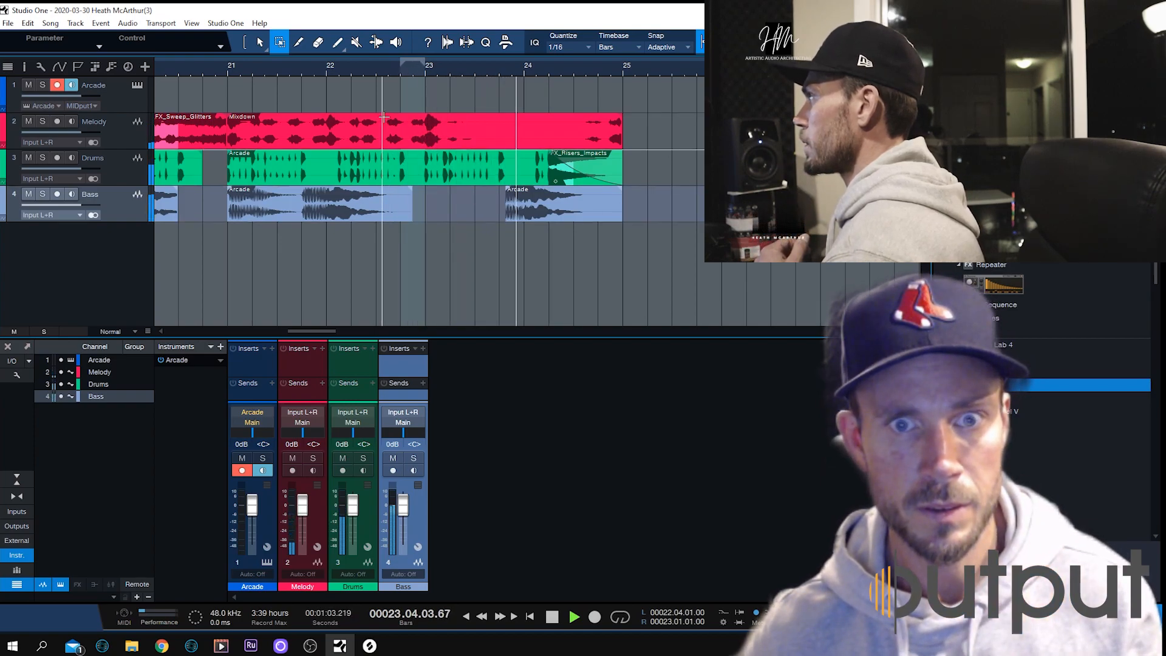
Extend the last Bass clip's start back to bar 23 and trim the preceding Bass clip to end at 21.4
key("1")
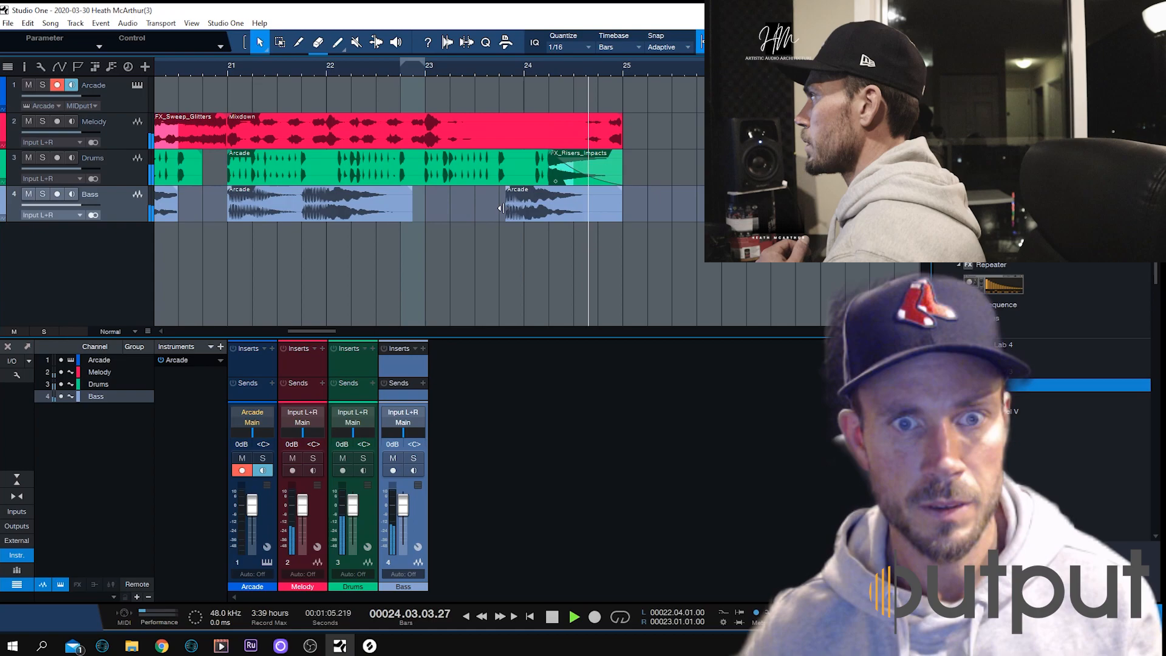
left_click_drag(500, 208, 299, 209)
left_click(405, 215)
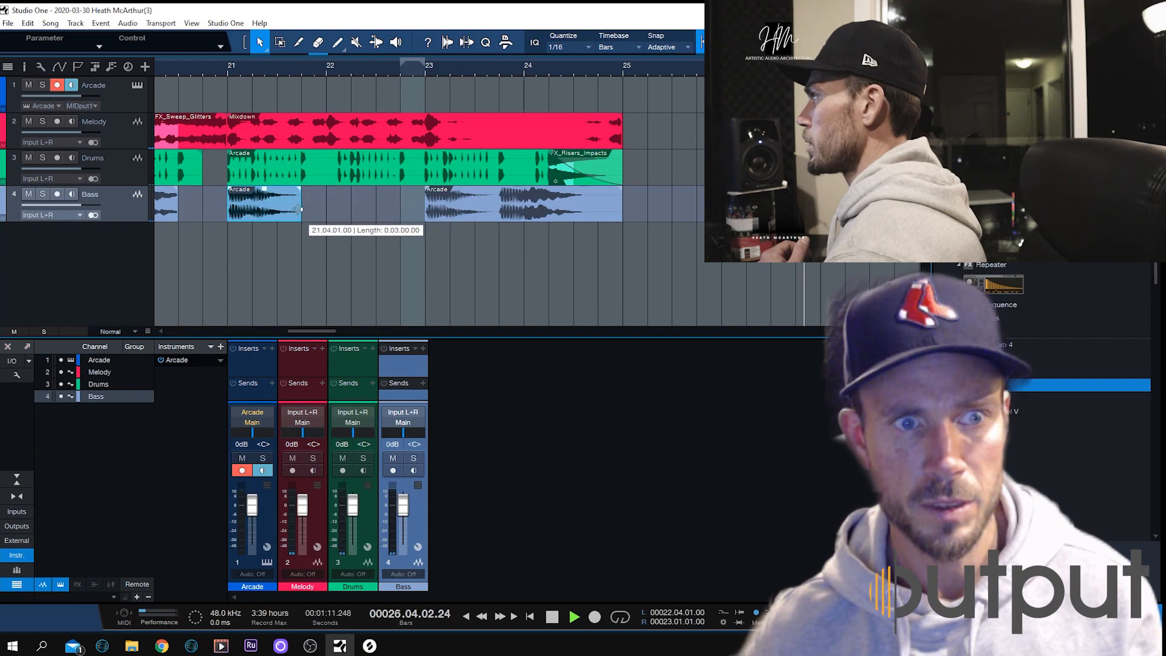
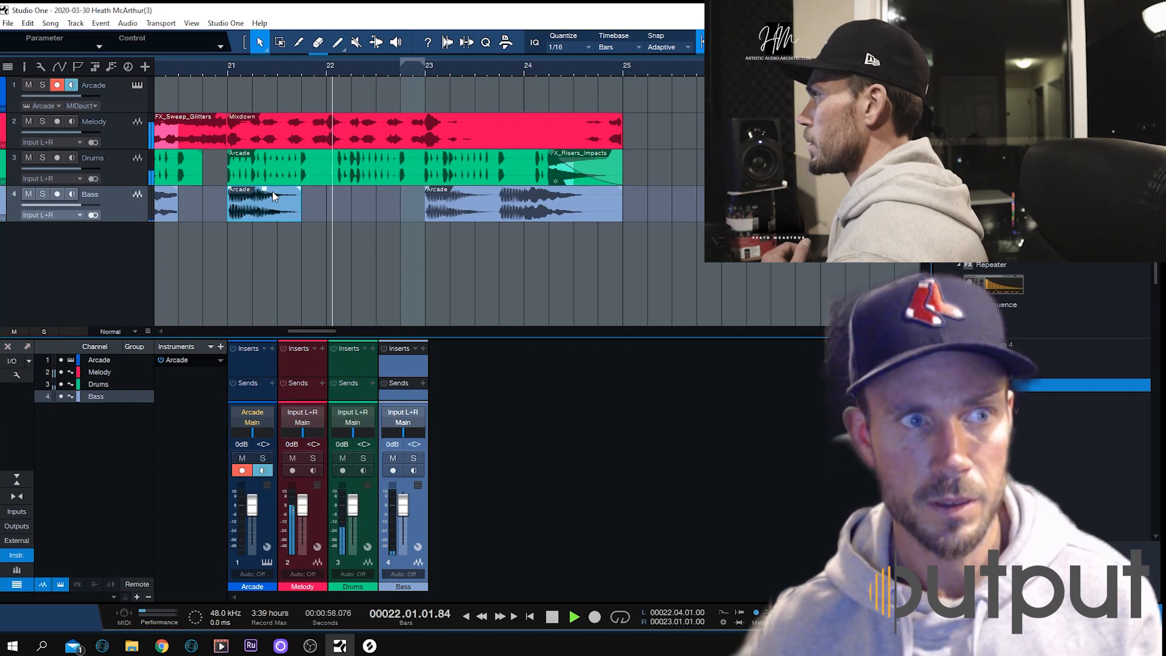
Add the KSHMR Medium Sweep sample from Splice to the Melody track just after bar 24 and audition it
mouse_move(412, 207)
left_mouse_down()
mouse_move(292, 207)
mouse_move(418, 206)
left_mouse_up()
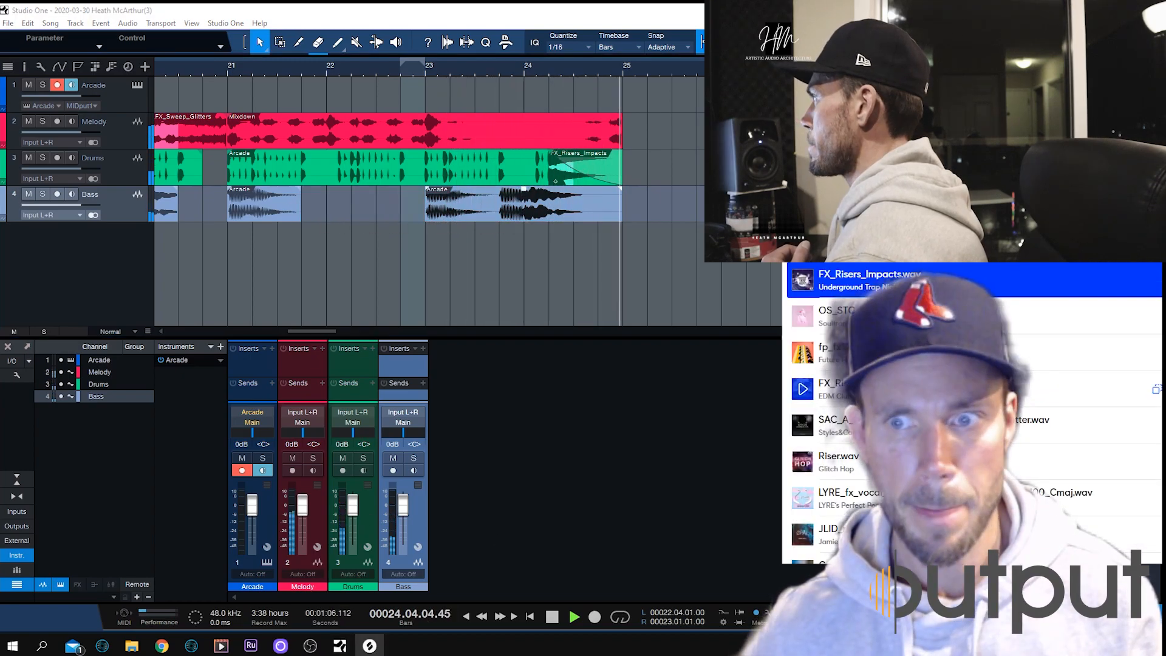
left_click_drag(704, 163, 549, 136)
left_click(531, 66)
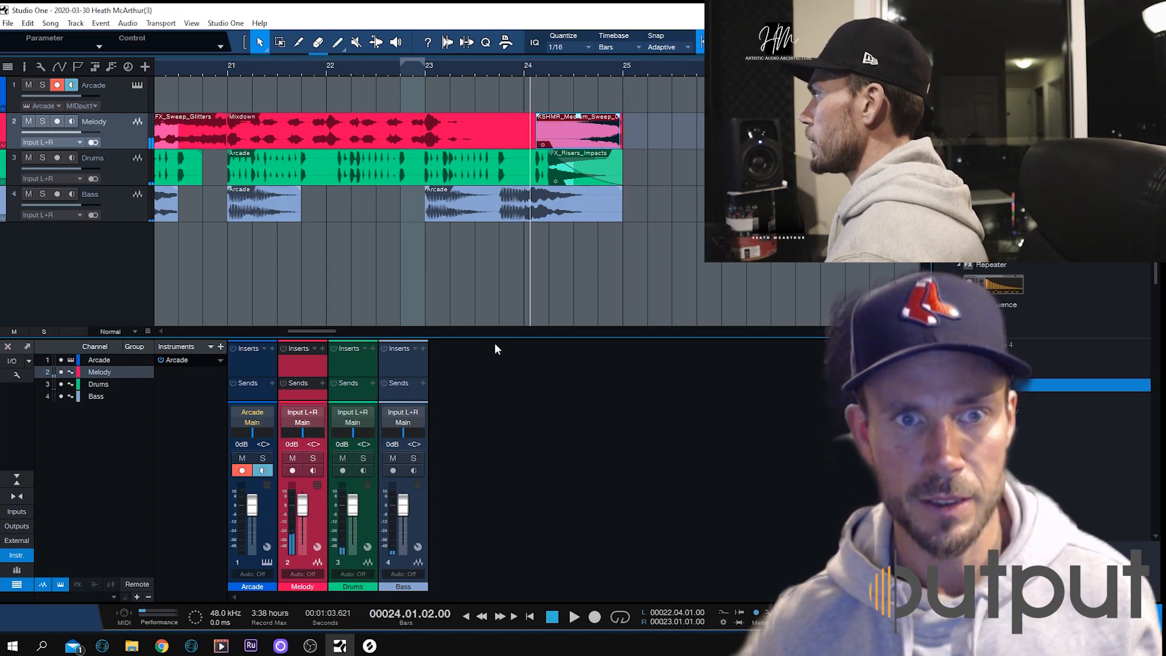
Duplicate all Melody, Drums and Bass clips twice so the arrangement extends to bar 73
left_click_drag(490, 75, 489, 37)
left_click_drag(519, 113, 148, 259)
key("d")
key("d")
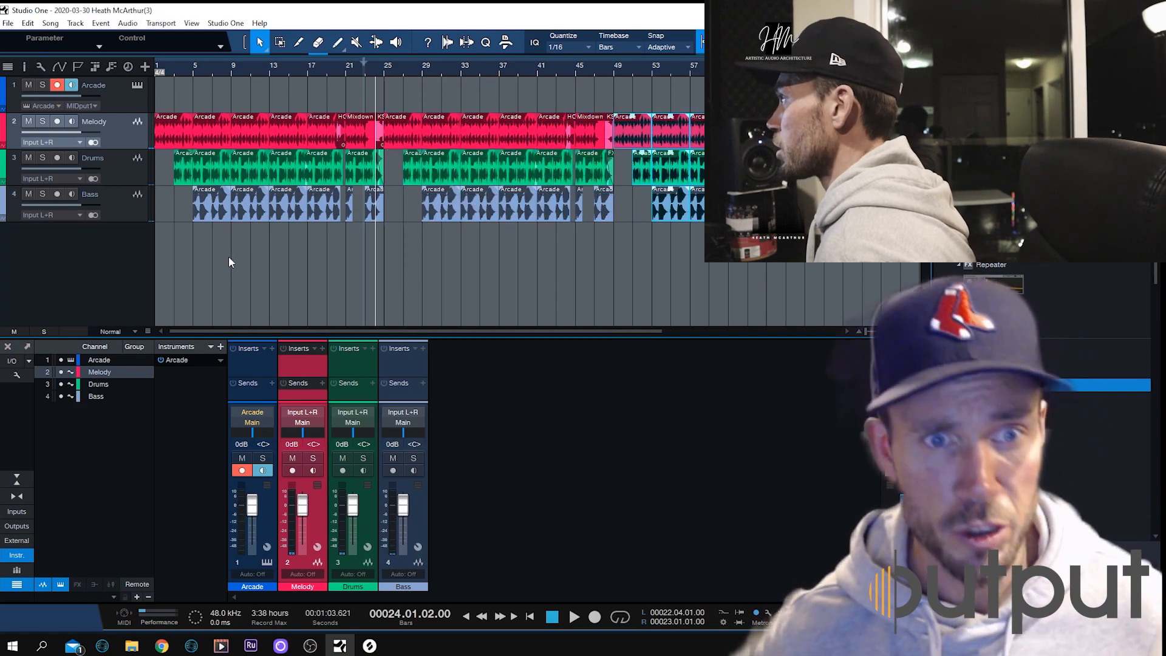
key("w")
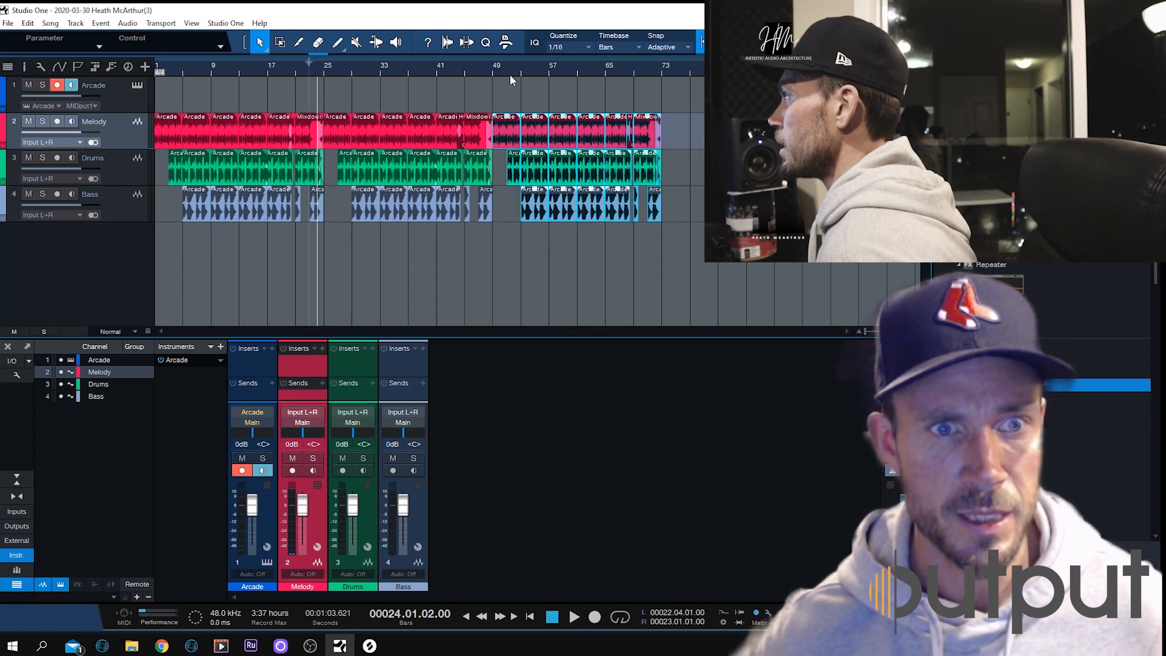
left_click(422, 131)
right_click(406, 142)
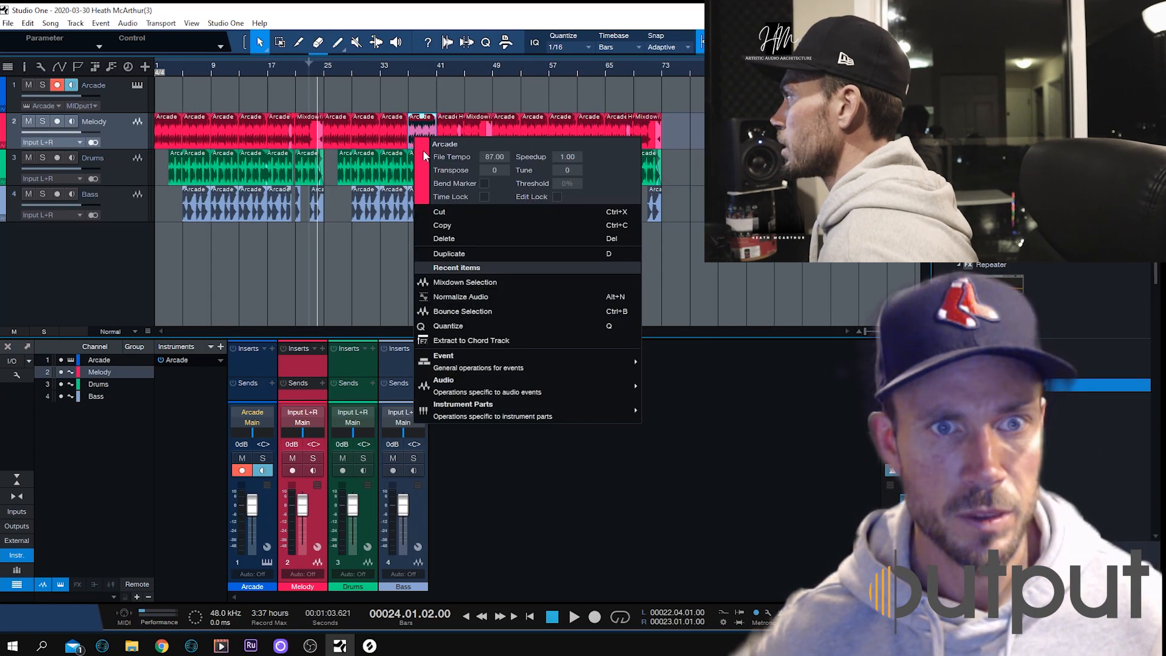
key("Escape")
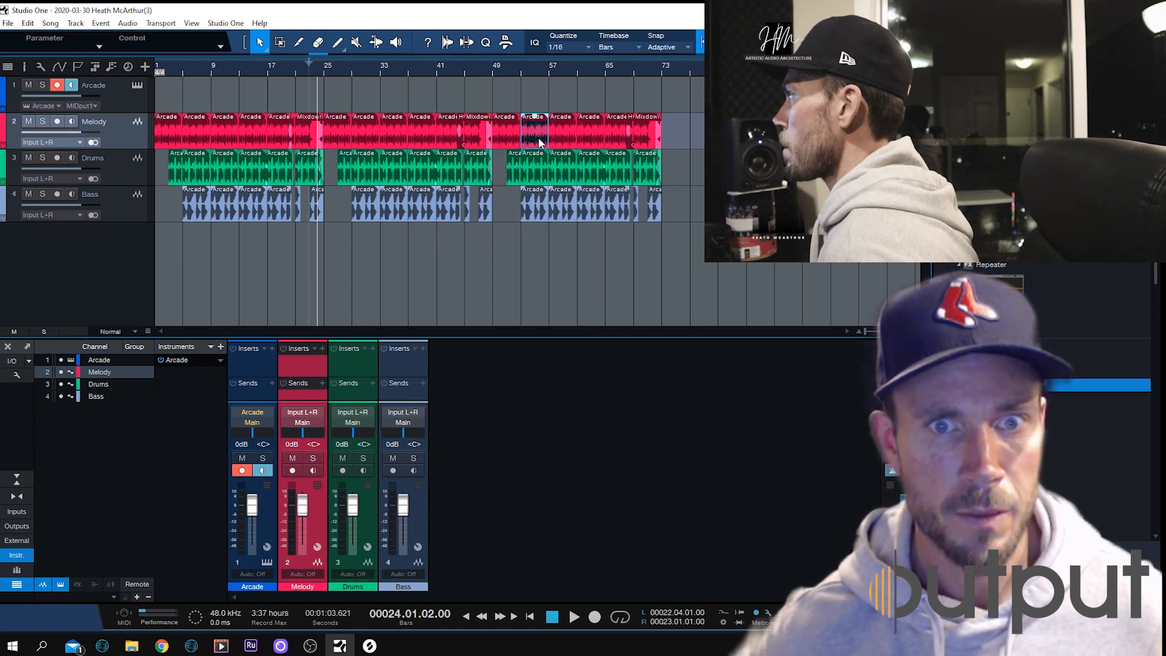
Create four-bar breaks by shifting single clips four bars onward: Drums at bars 53 and 33, Bass at bar 9, Melody at bar 29
left_click_drag(535, 168, 562, 169)
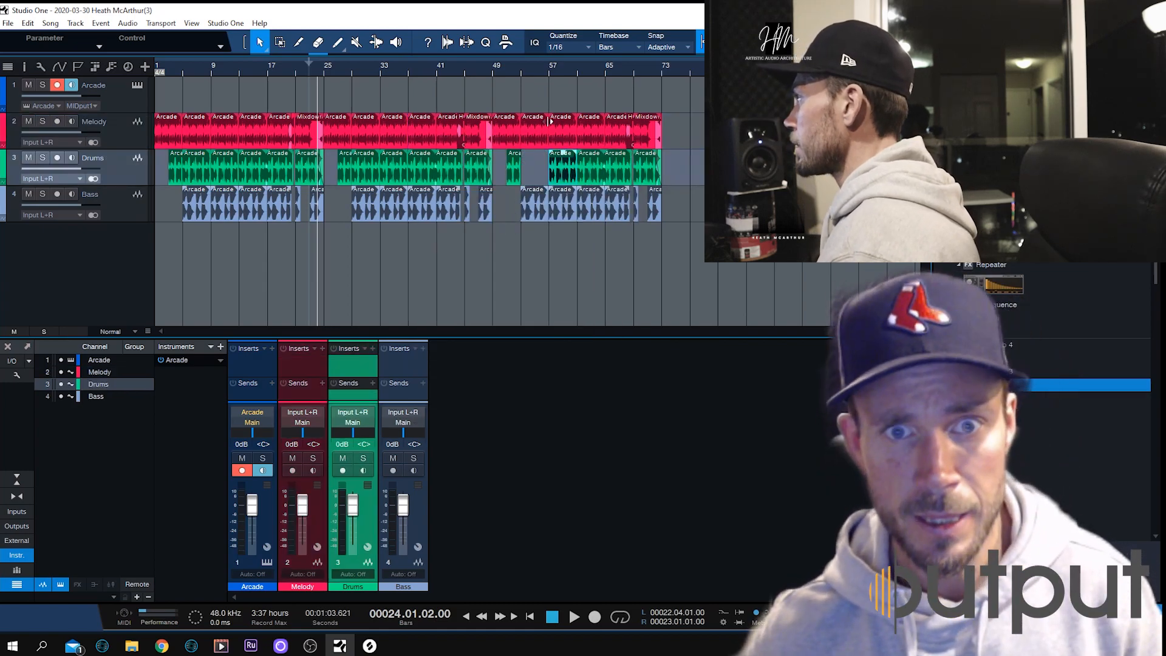
left_click_drag(389, 173, 418, 173)
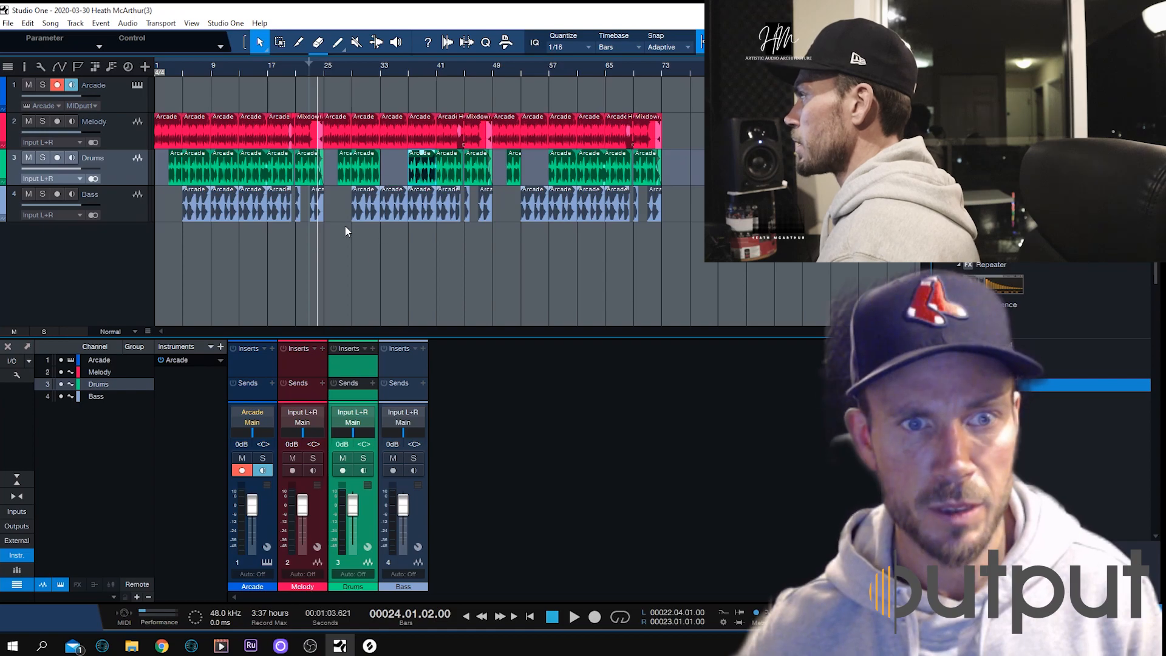
left_click(225, 214)
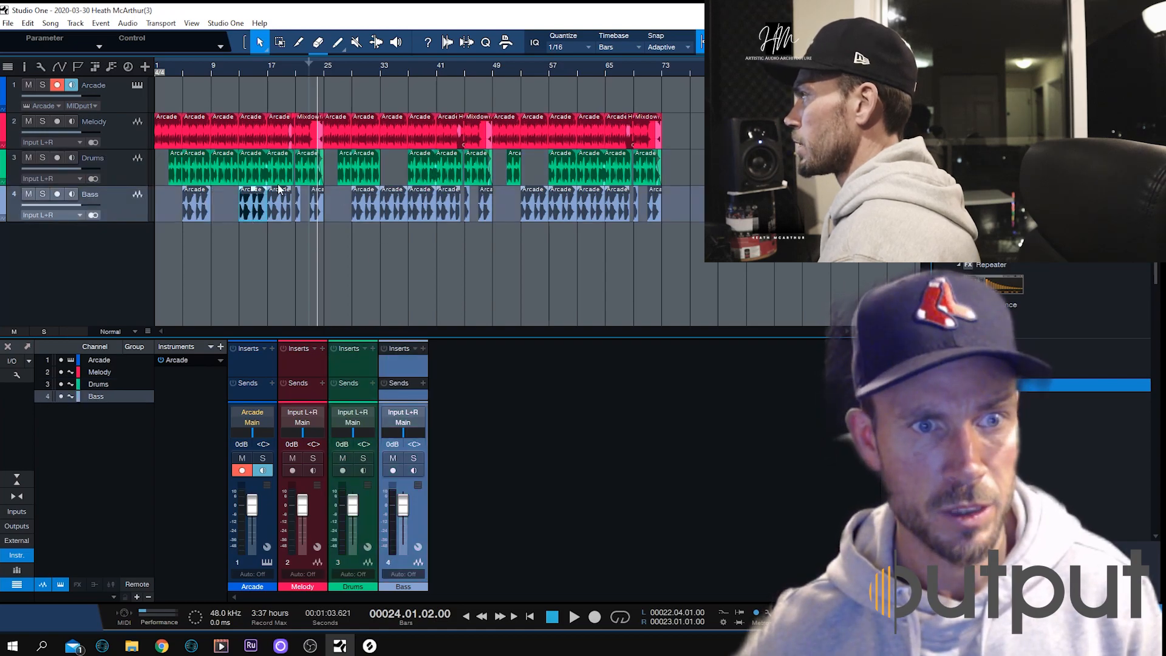
left_click_drag(369, 136, 397, 137)
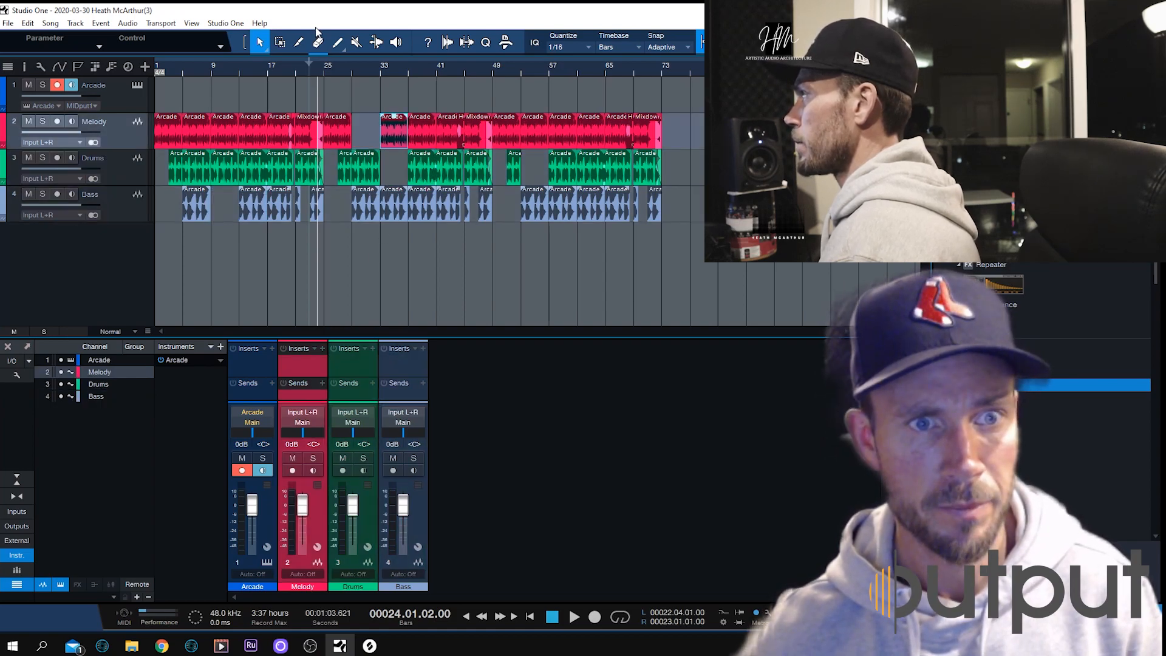
Create autofades on all audio clips across the Melody, Drums and Bass tracks
key("ctrl+a")
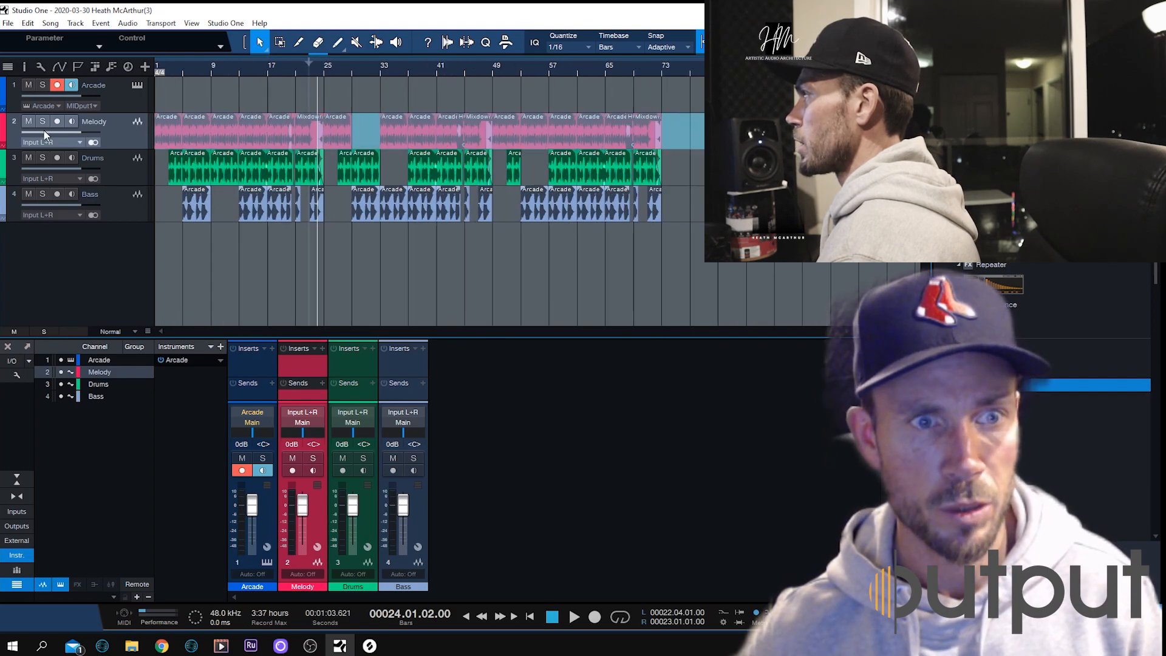
right_click(253, 171)
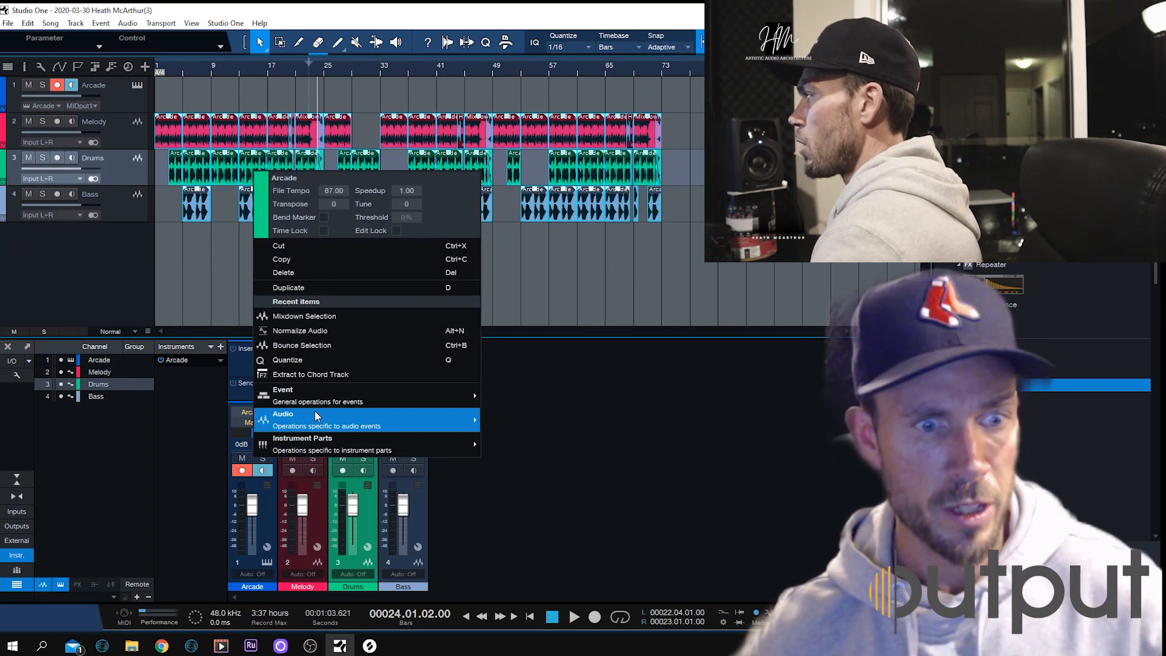
mouse_move(315, 410)
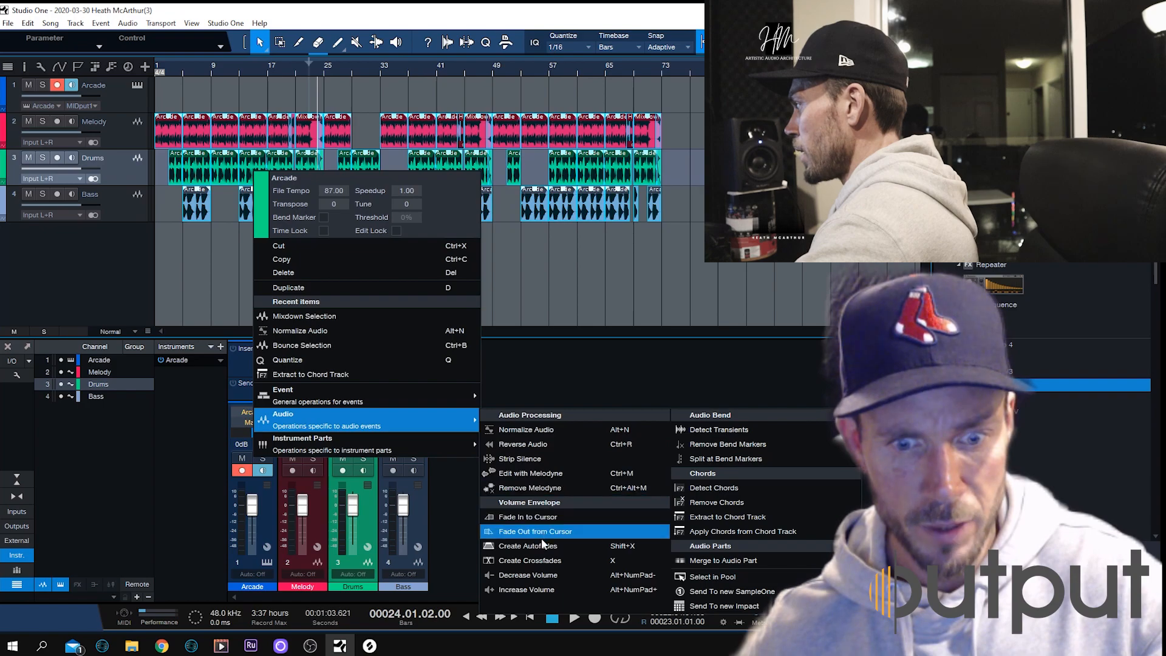
left_click(543, 548)
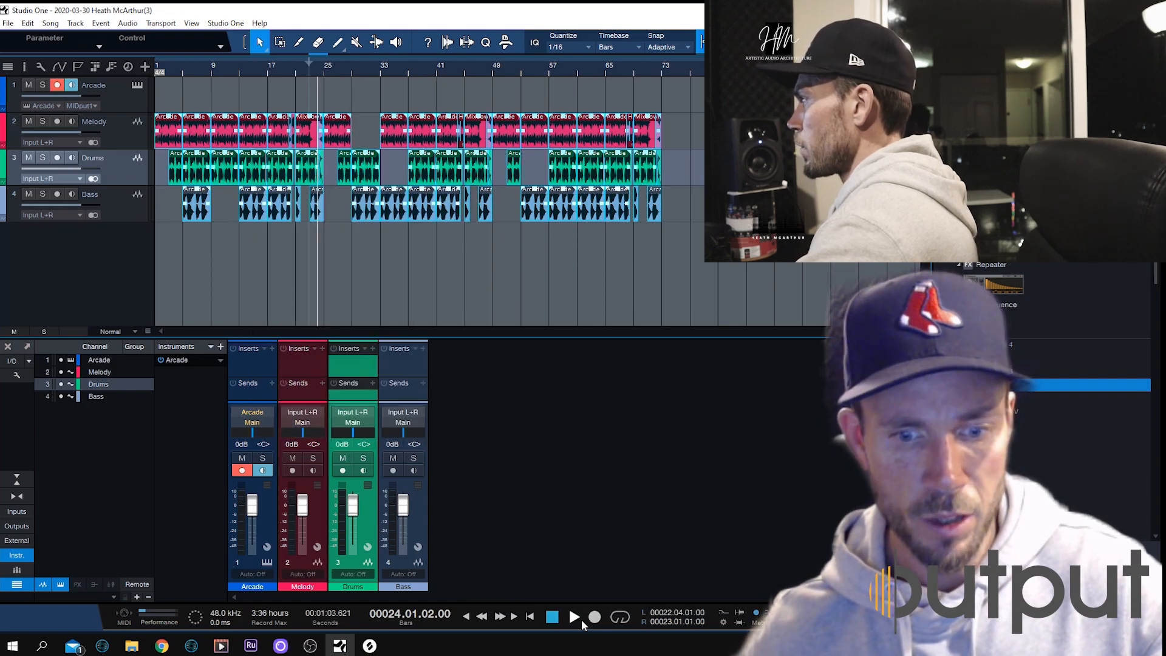
Audition the arrangement from several points, including bars 36 and 53, and inspect the clip joins around bars 57 to 65
left_click(402, 71)
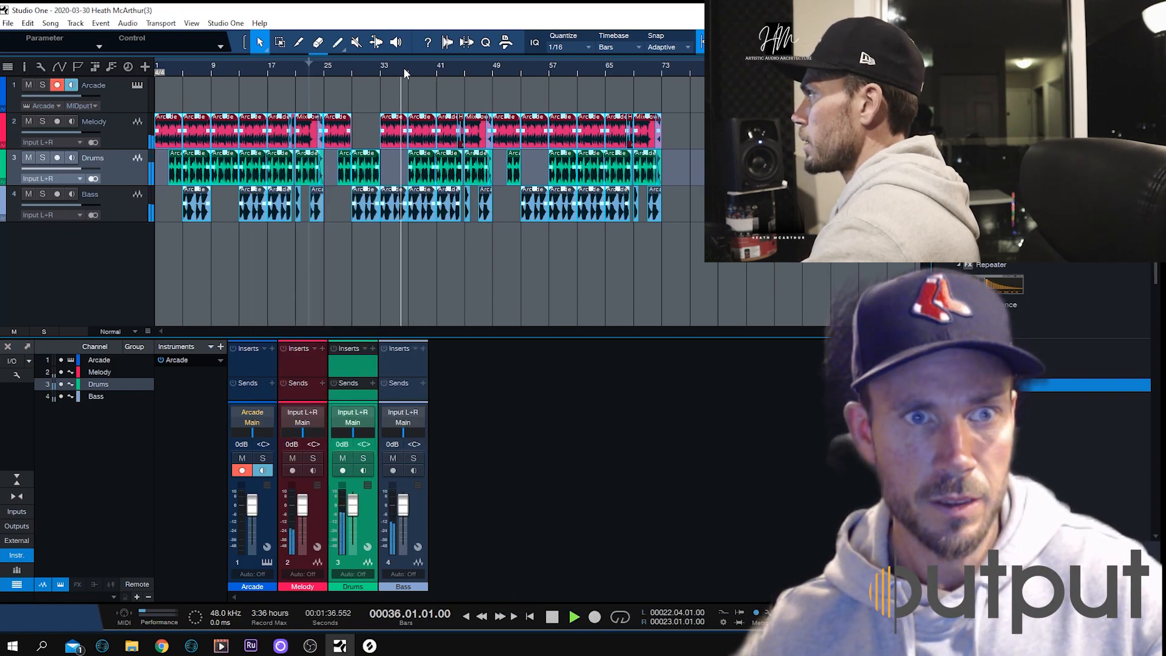
left_click(472, 73)
left_click(498, 73)
left_click(521, 71)
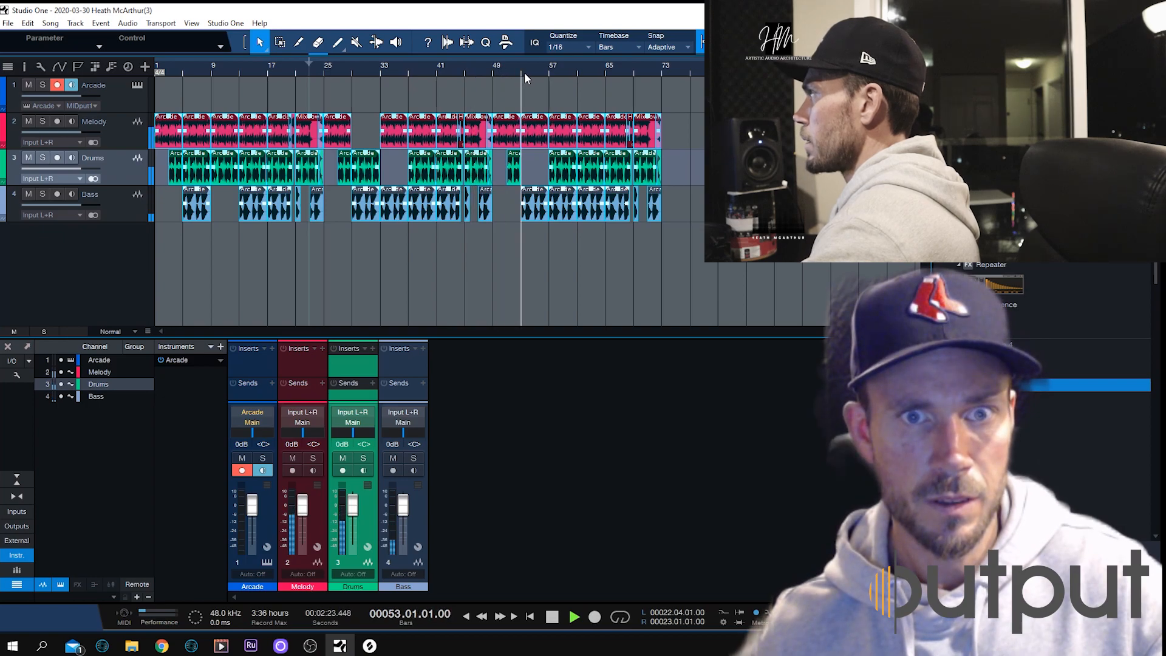
scroll(592, 90, "up", 2)
scroll(638, 91, "up", 3)
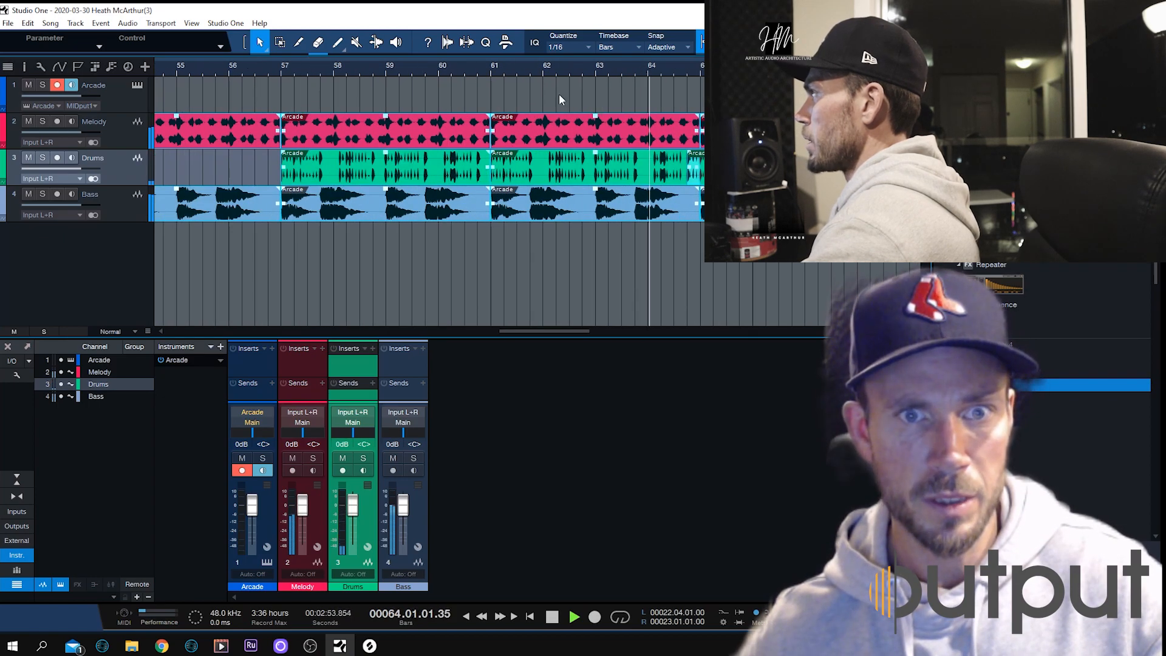
Try trimming the starts of all selected clips one beat later and inspect the result around bar 25
mouse_move(702, 131)
left_mouse_down()
mouse_move(728, 131)
mouse_move(714, 131)
left_mouse_up()
left_click(684, 278)
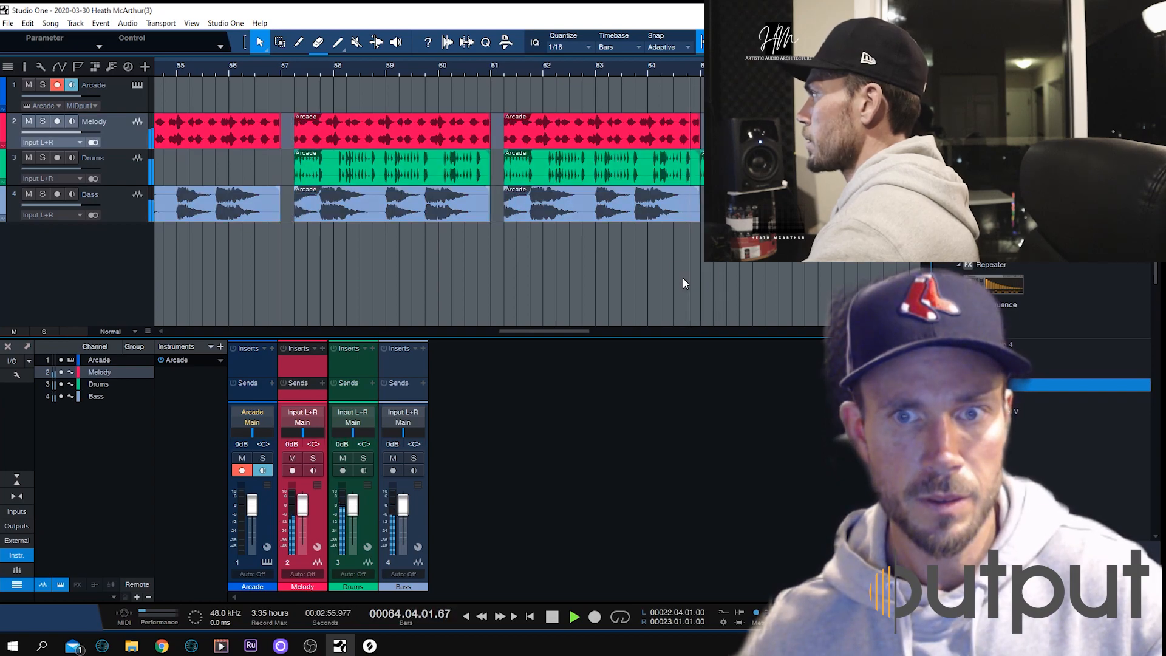
left_click_drag(453, 71, 448, 49)
left_click_drag(571, 113, 2, 206)
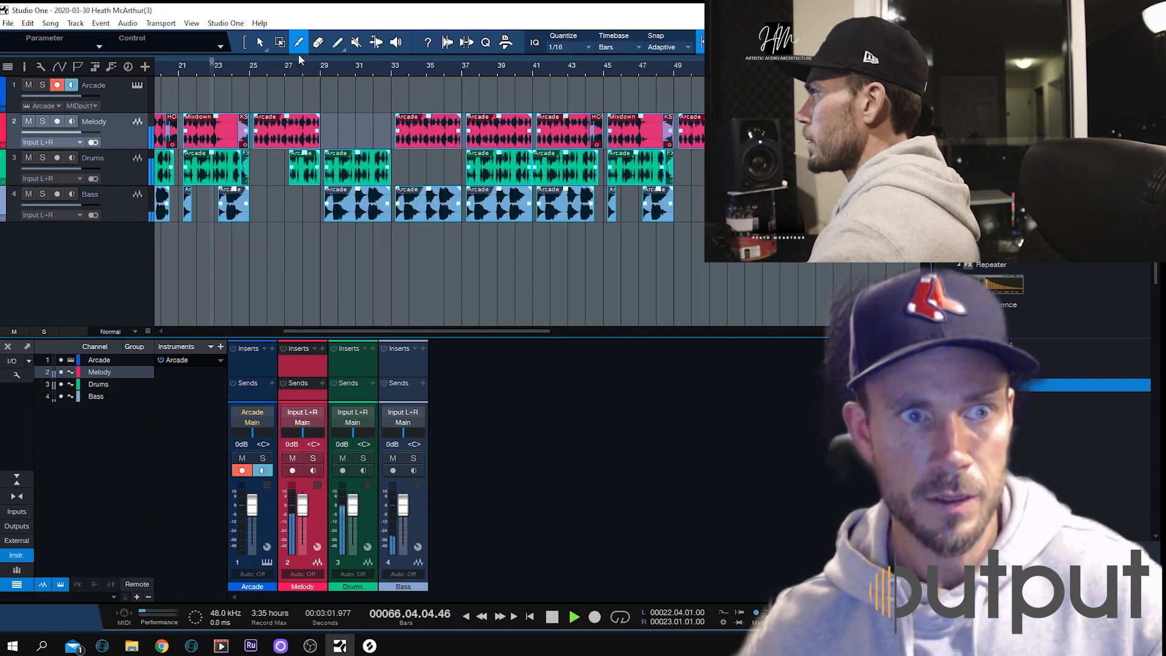
left_click_drag(270, 67, 243, 173)
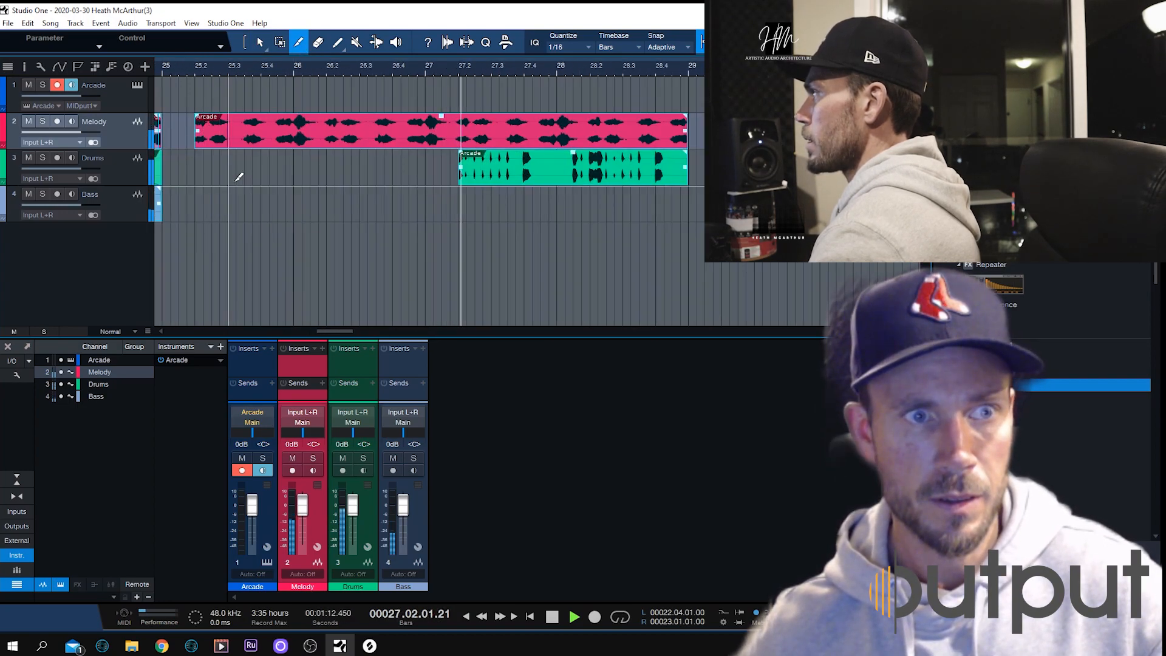
Undo the last resize of the clips
left_click(28, 24)
left_click(25, 32)
left_click(25, 29)
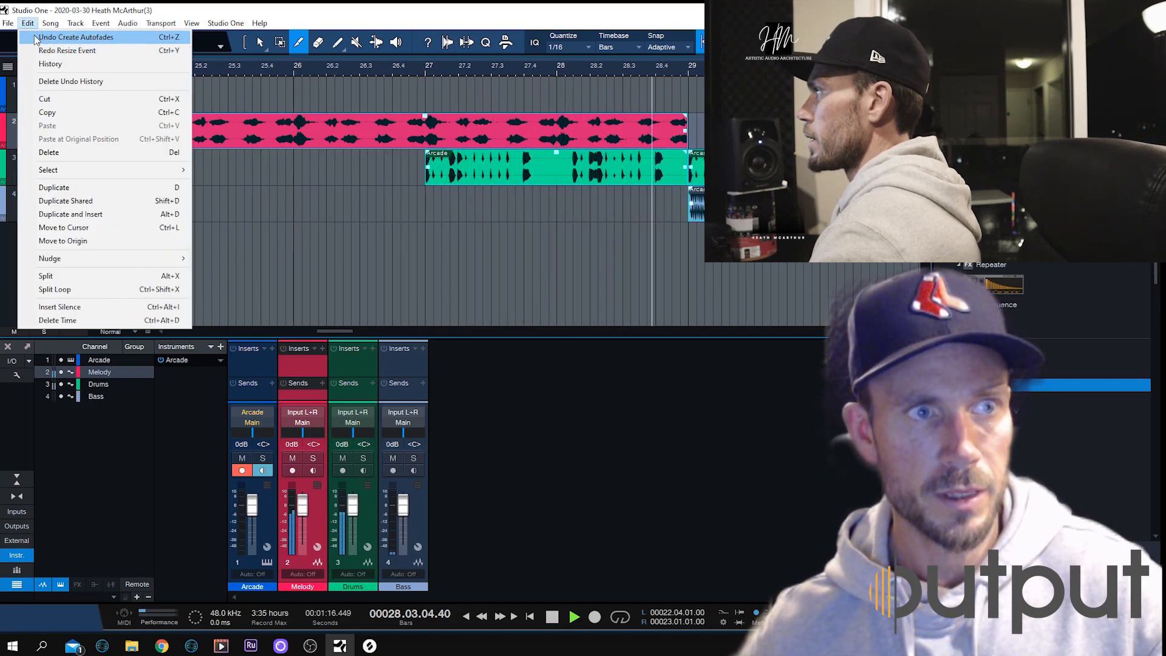
left_click(21, 32)
left_click(24, 27)
left_click(35, 50)
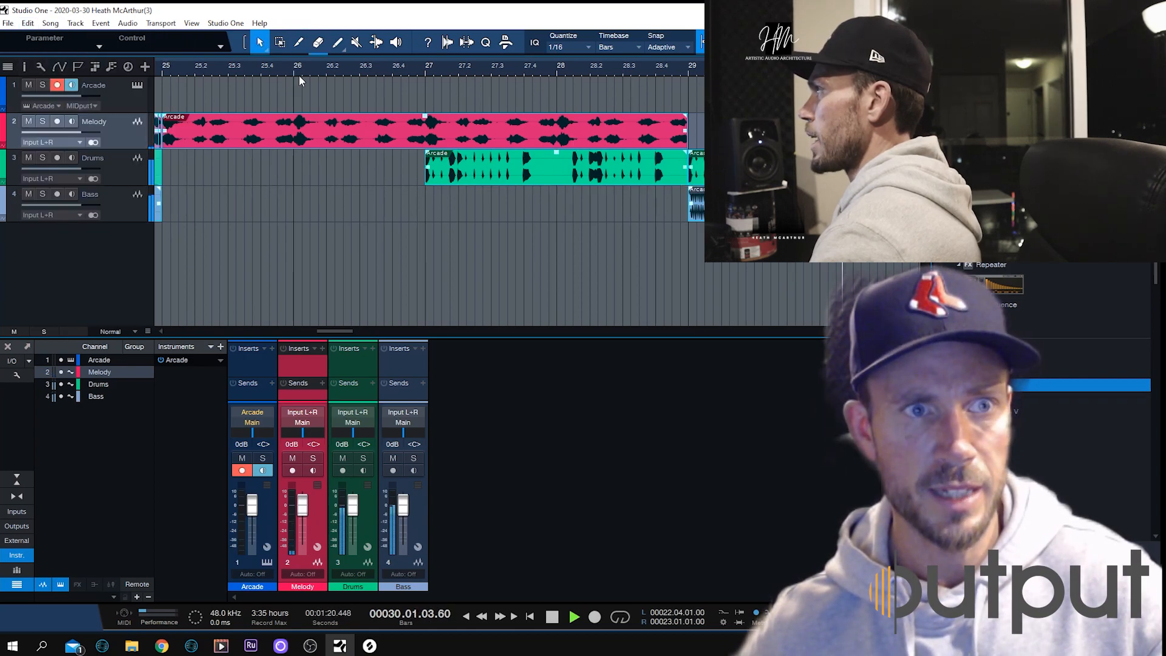
Turn off record arming and input monitoring on the Arcade track and stop playback
left_click_drag(299, 74, 304, 9)
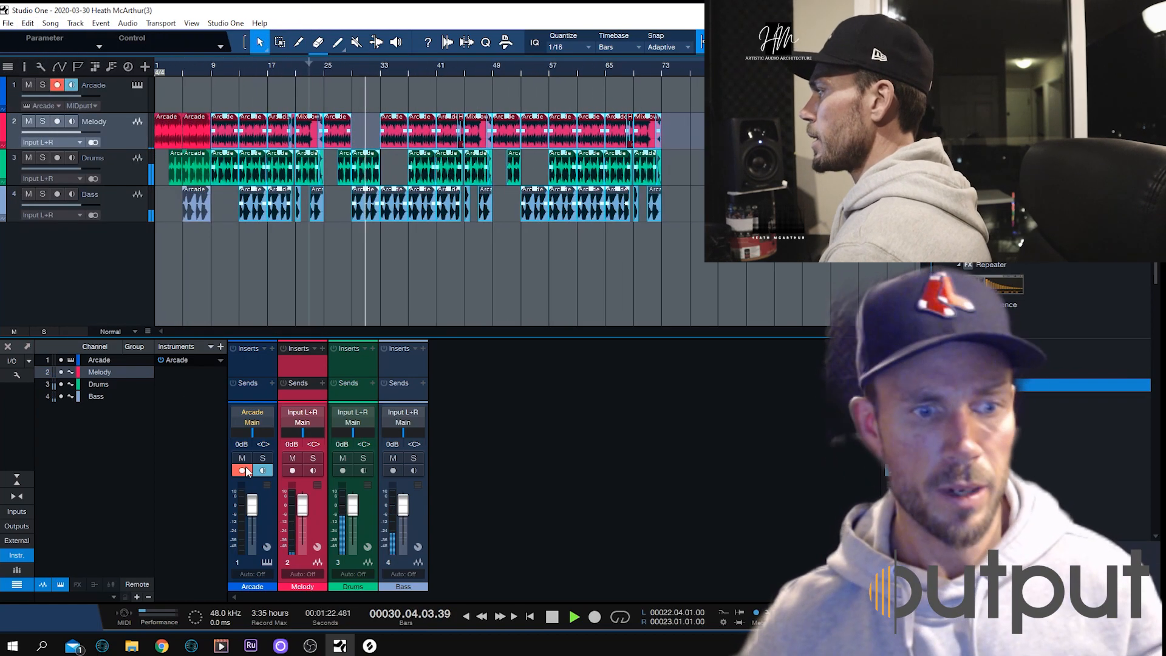
left_click(243, 470)
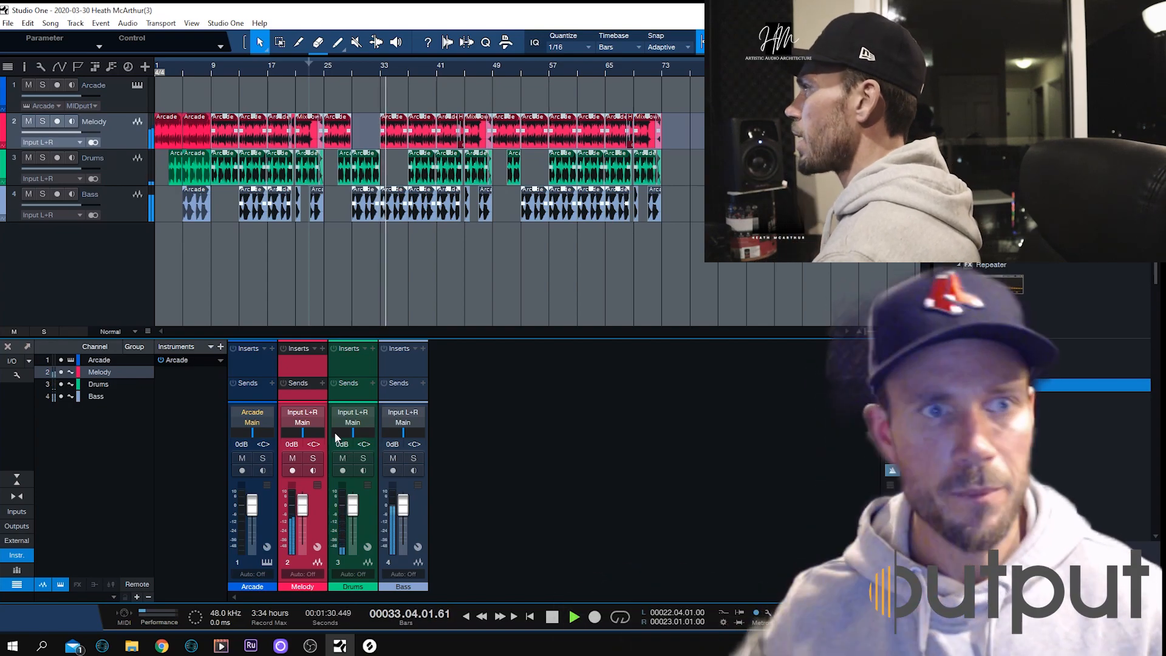
left_click(551, 616)
Add the Decap_my_dude_Shout sample from Splice to the Melody track at bar 7
left_click(371, 645)
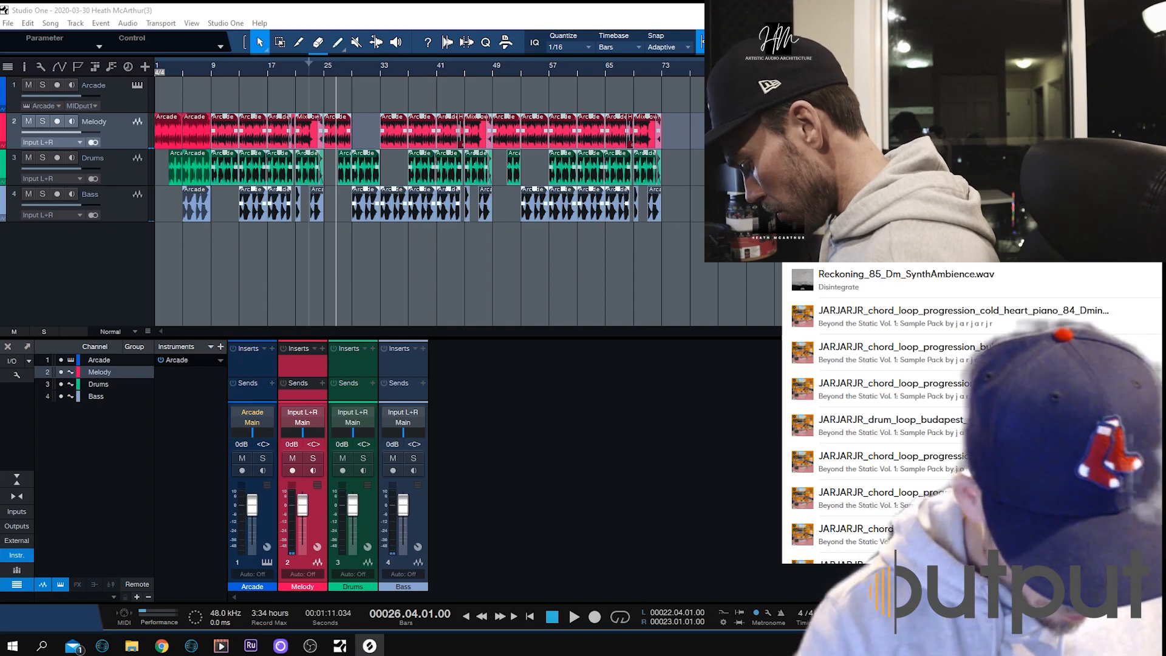
scroll(971, 413, "up", 6)
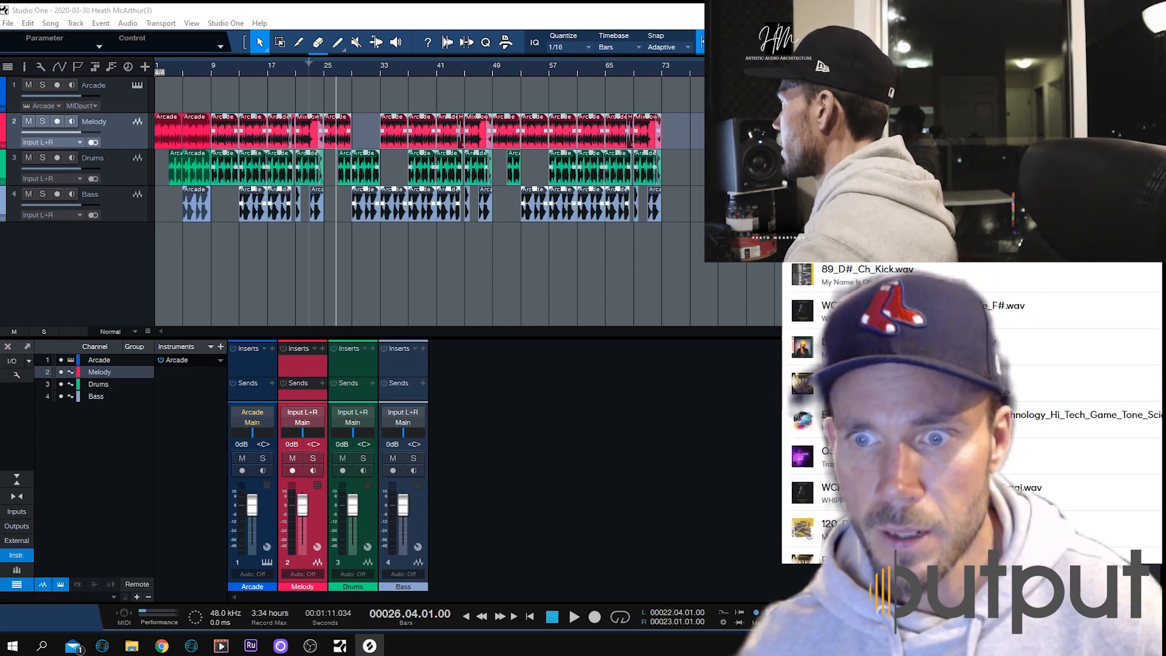
left_click_drag(862, 419, 207, 132)
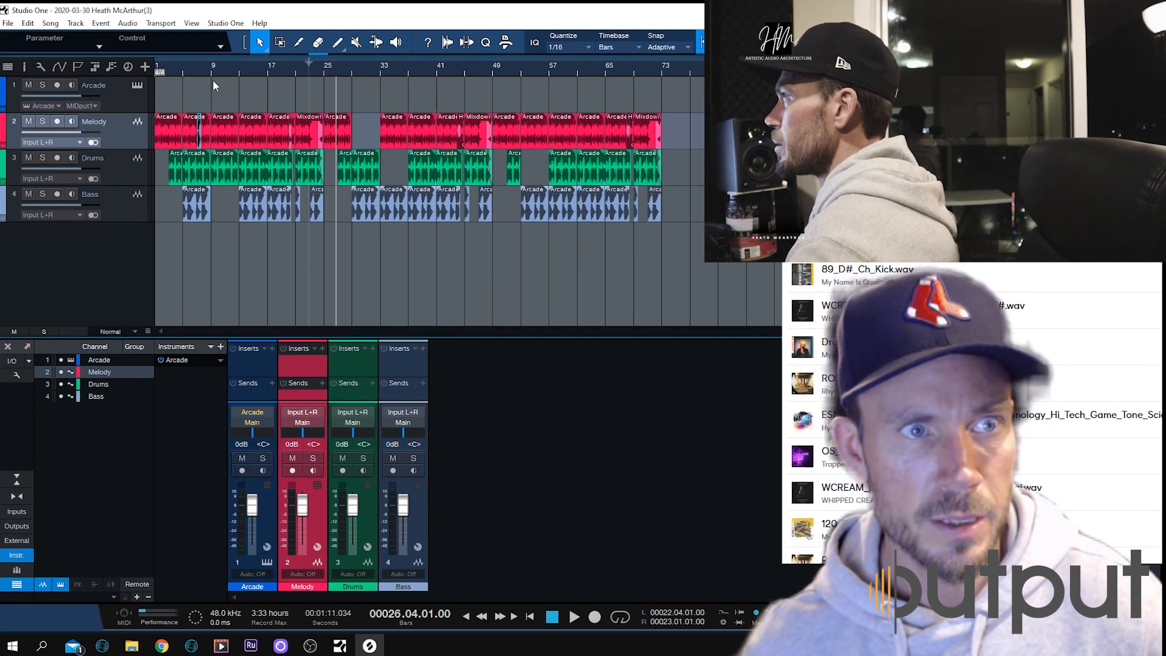
left_click_drag(212, 71, 234, 112)
left_click_drag(271, 333, 194, 328)
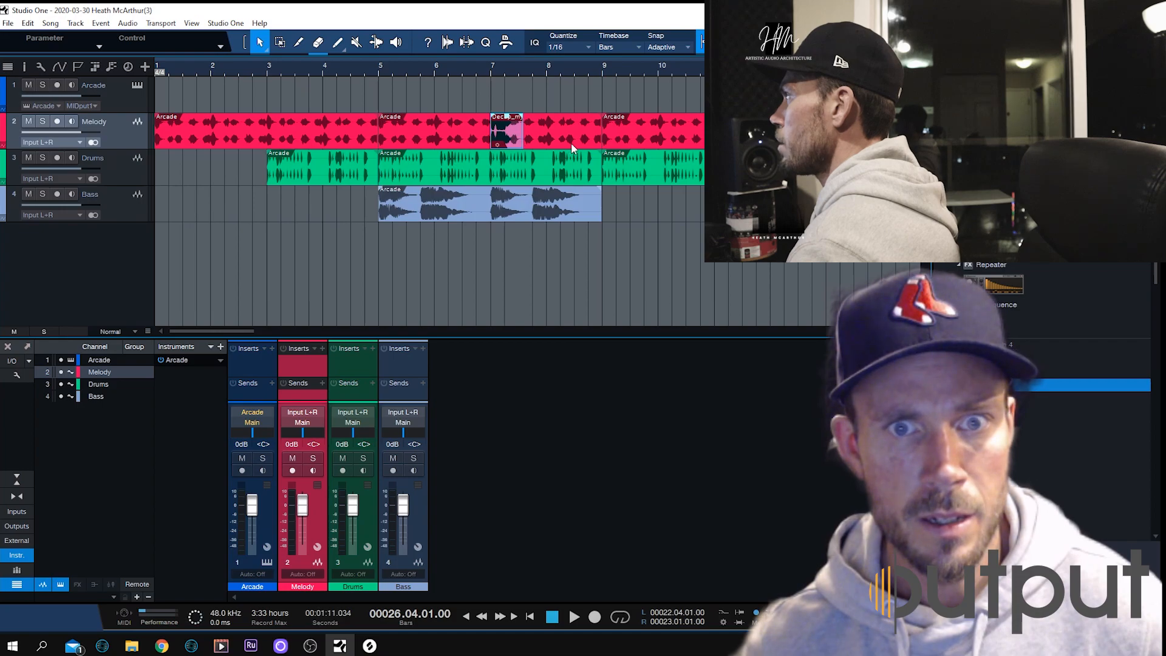
Trim the Drums clip before bar 9 to end at 8.4 and place the shout sample at 8.4 on the Melody track
left_click(598, 163)
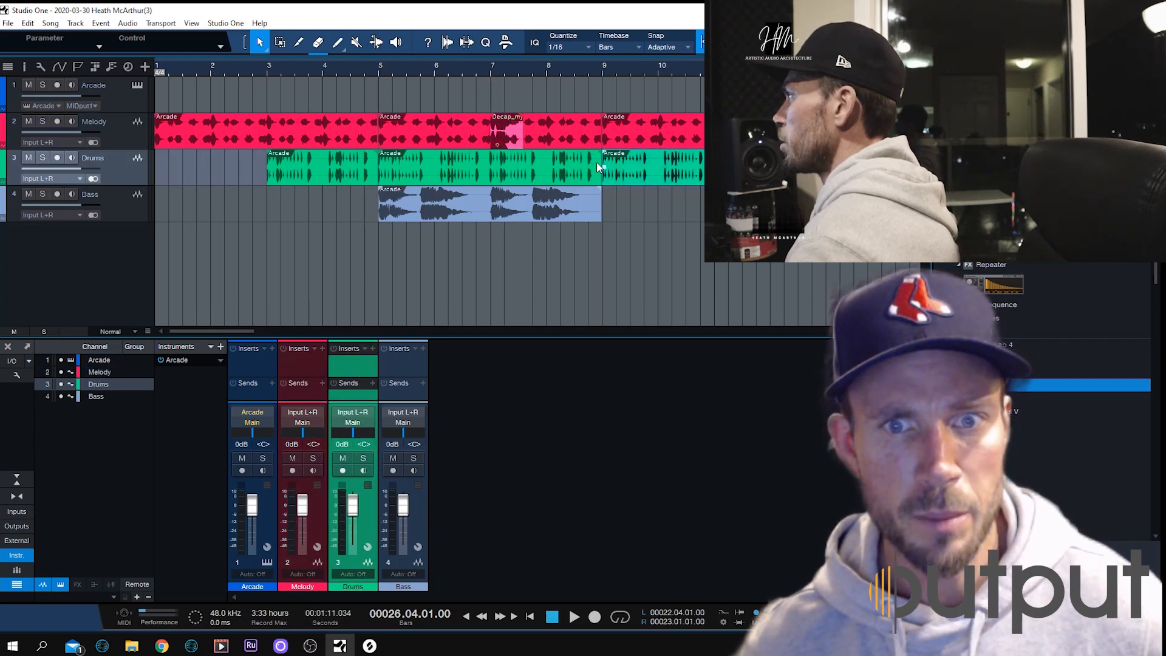
left_click_drag(598, 163, 588, 162)
left_click_drag(512, 130, 603, 165)
left_click(580, 72)
left_click(574, 617)
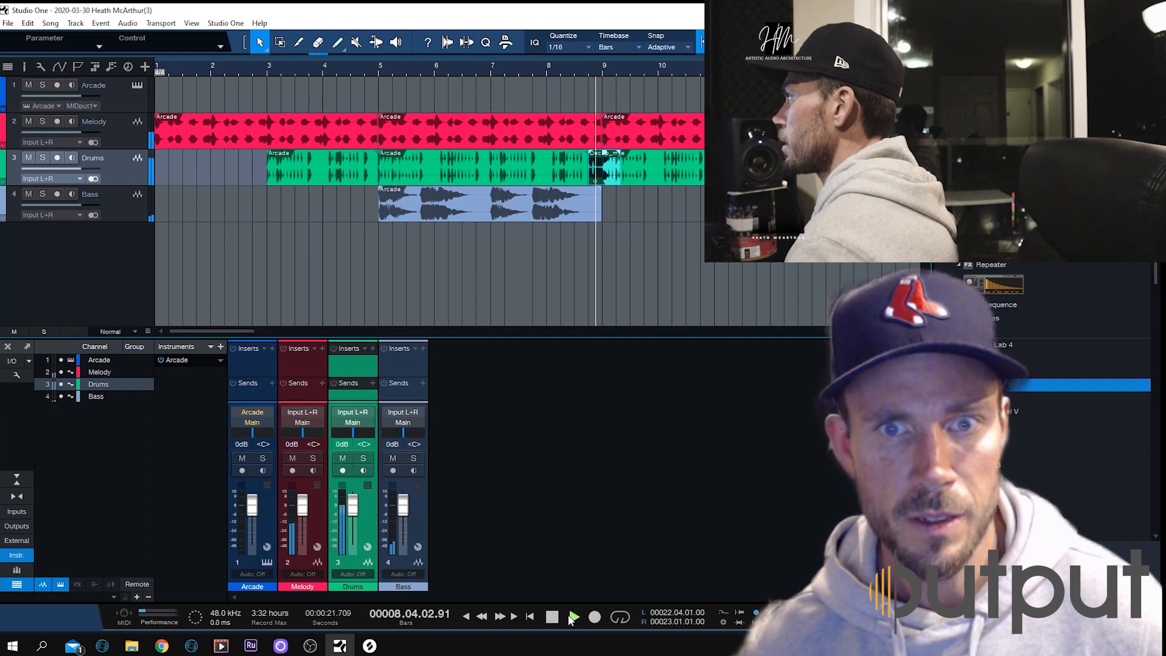
left_click_drag(599, 163, 603, 117)
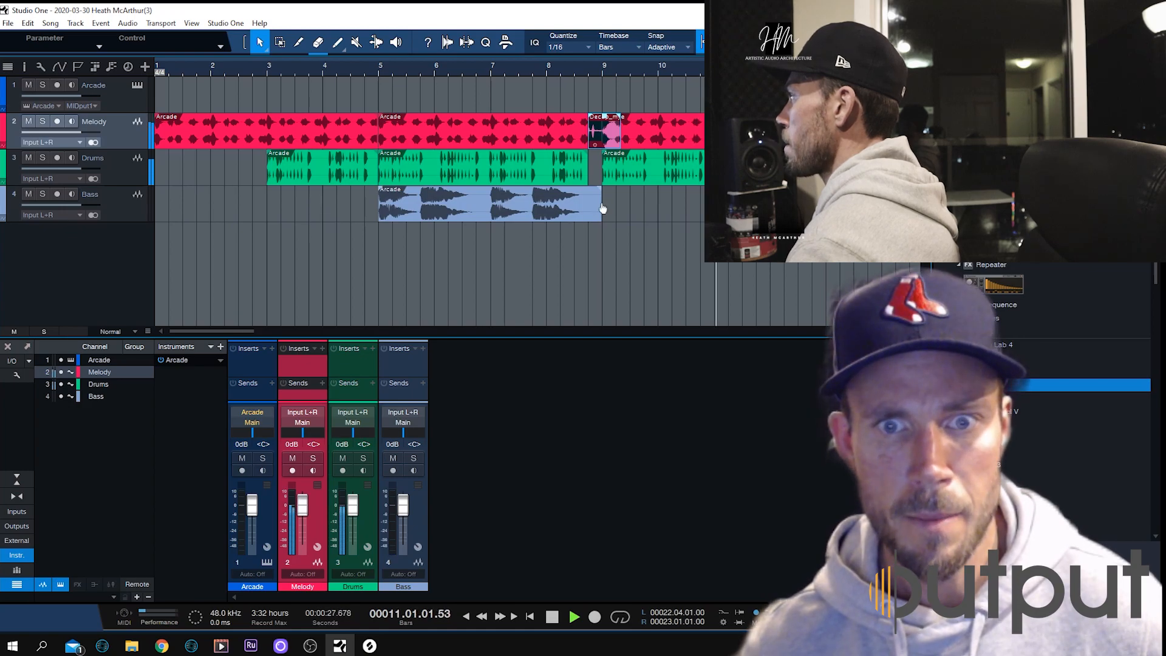
Move the first Bass clip four bars onward to start at bar 9 and audition the transition into that bar
left_click_drag(606, 203, 651, 209)
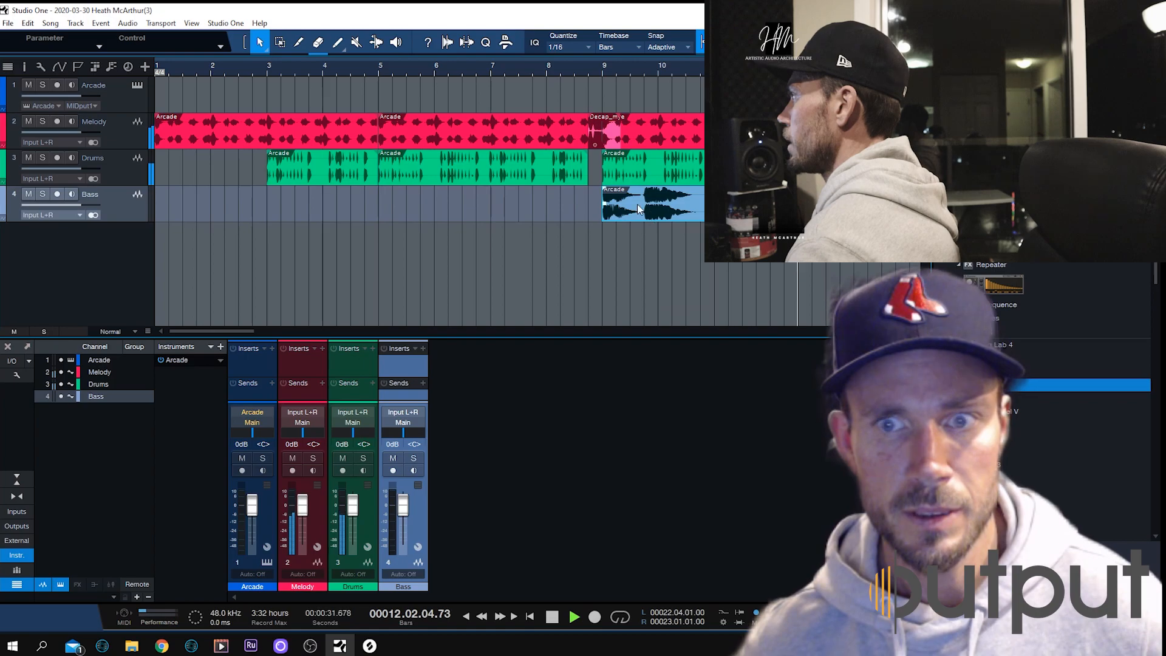
left_click(600, 67)
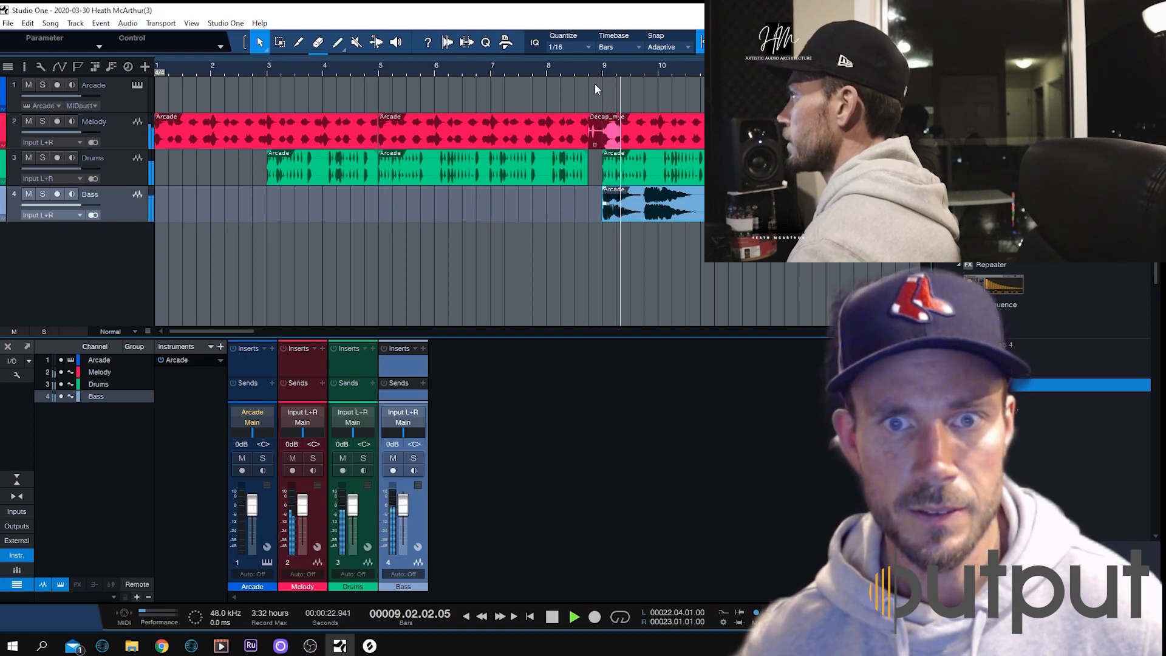
left_click(592, 65)
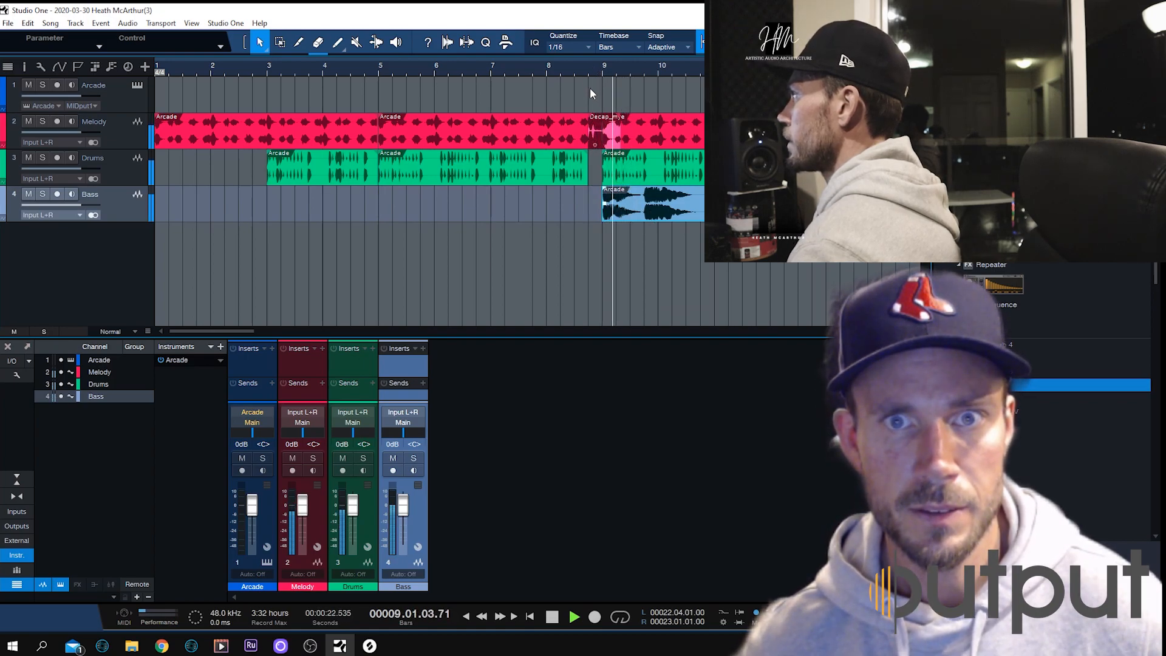
left_click(587, 171)
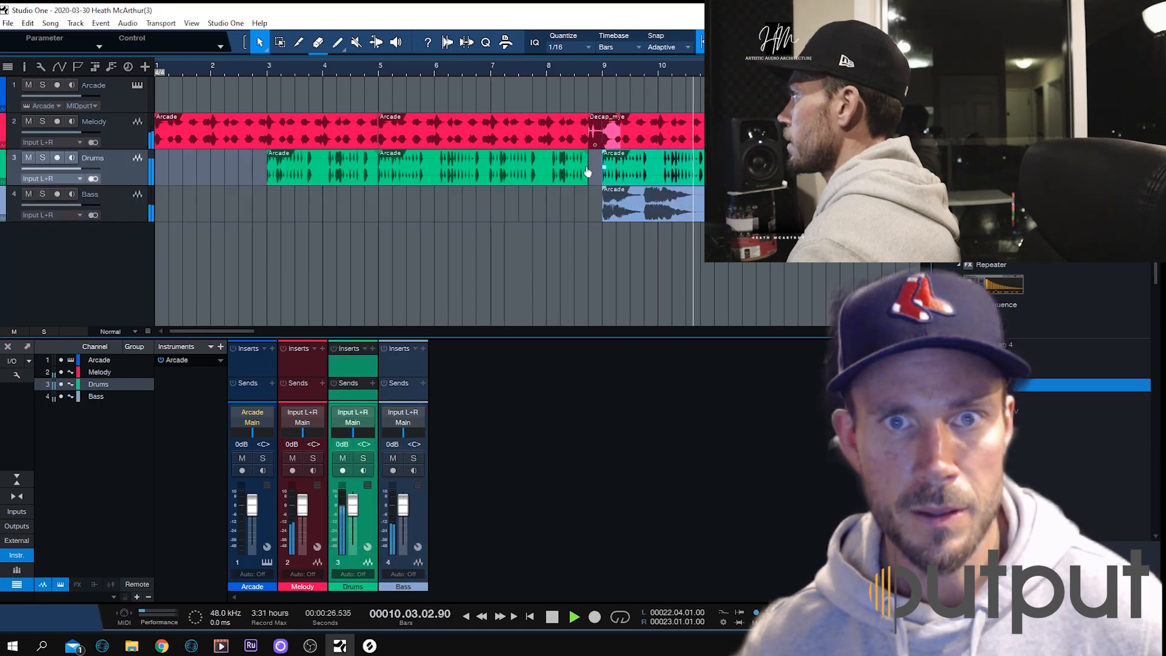
left_click(590, 65)
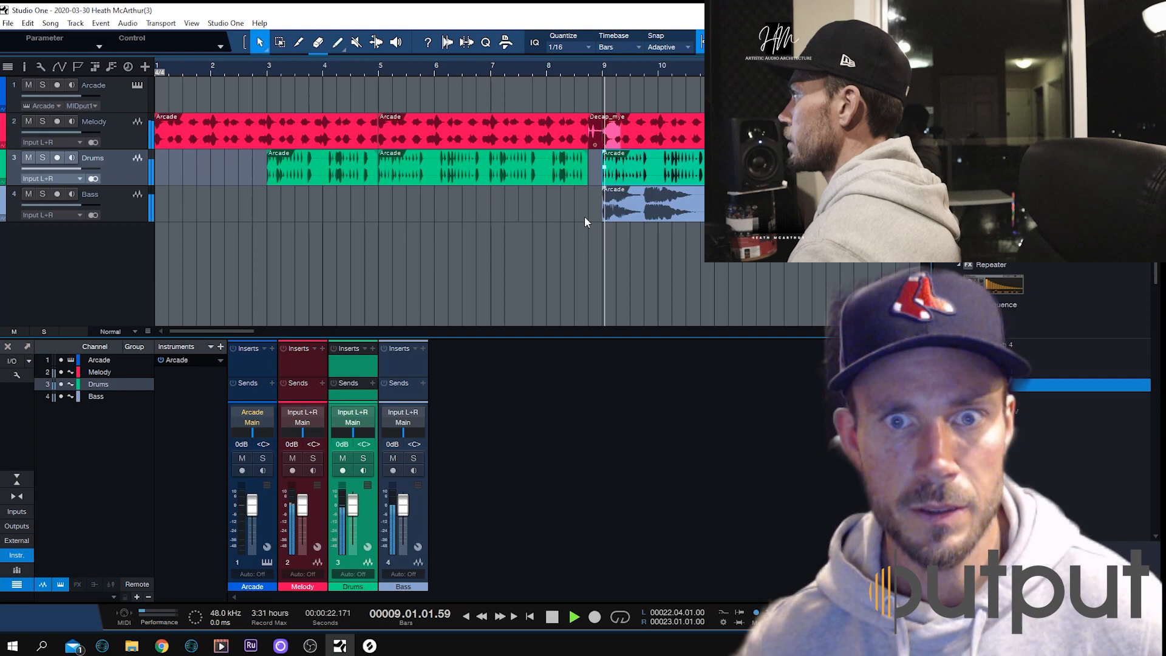
Try the shout sample slightly after 8.4, bring it back to the end of the Drums clip, and audition the transition
left_click_drag(595, 63, 595, 90)
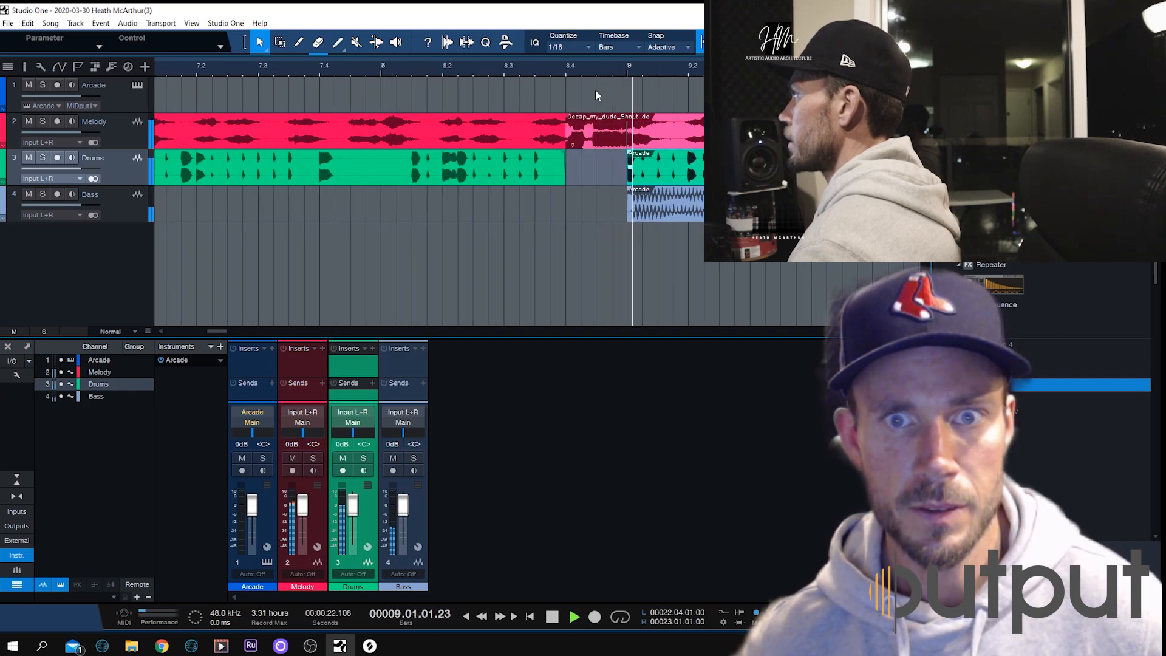
mouse_move(609, 137)
left_mouse_down()
mouse_move(652, 141)
mouse_move(625, 137)
left_mouse_up()
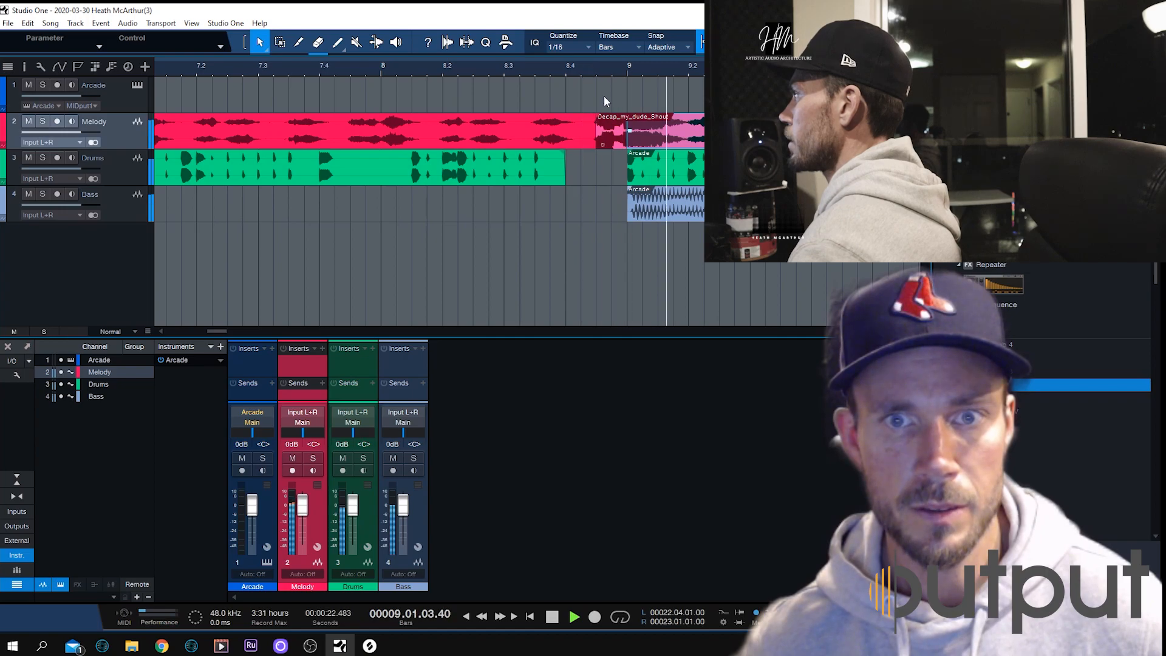
left_click_drag(596, 134, 581, 134)
left_click_drag(578, 72, 571, 47)
left_click(223, 70)
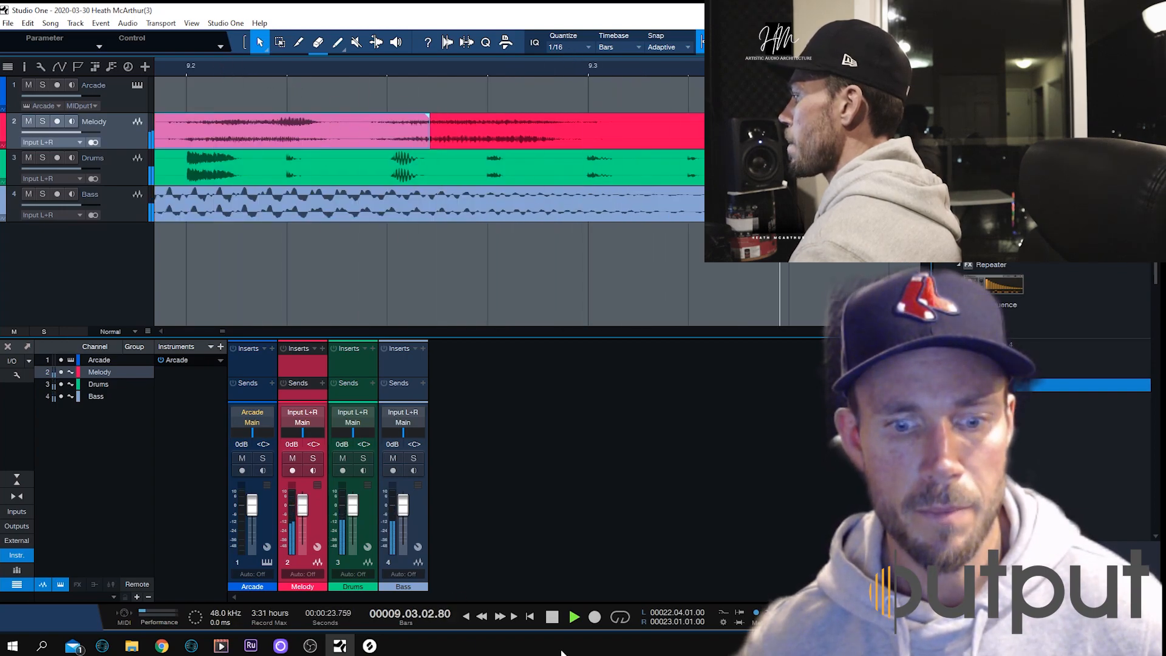
left_click(550, 619)
left_click_drag(127, 122, 173, 142)
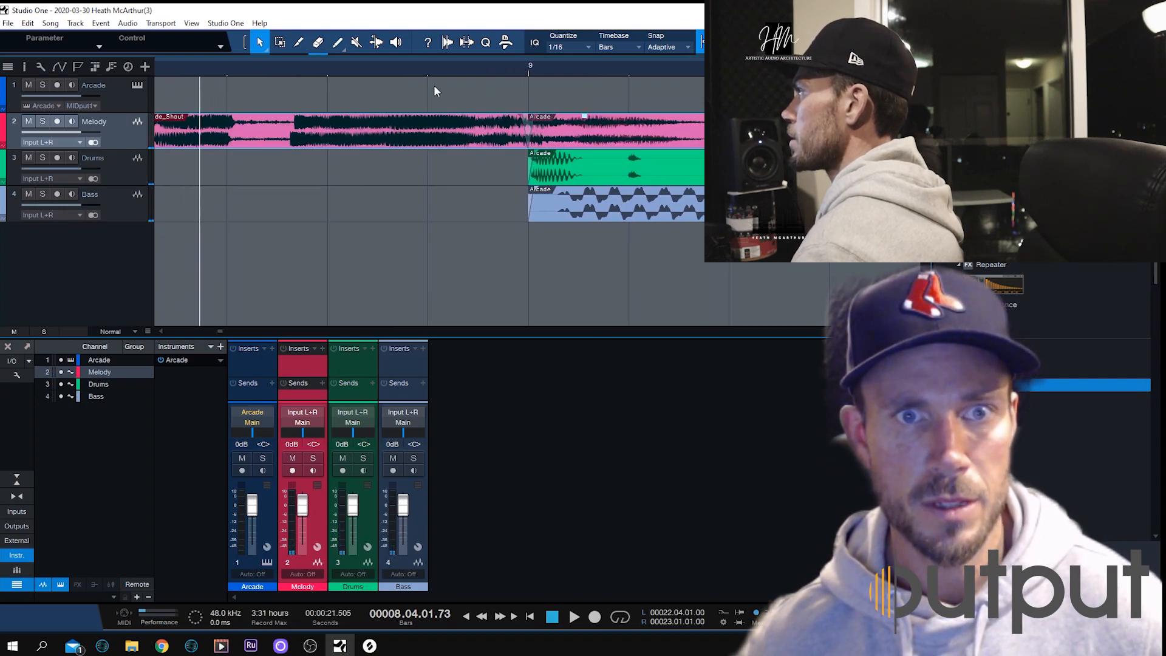
left_click(574, 622)
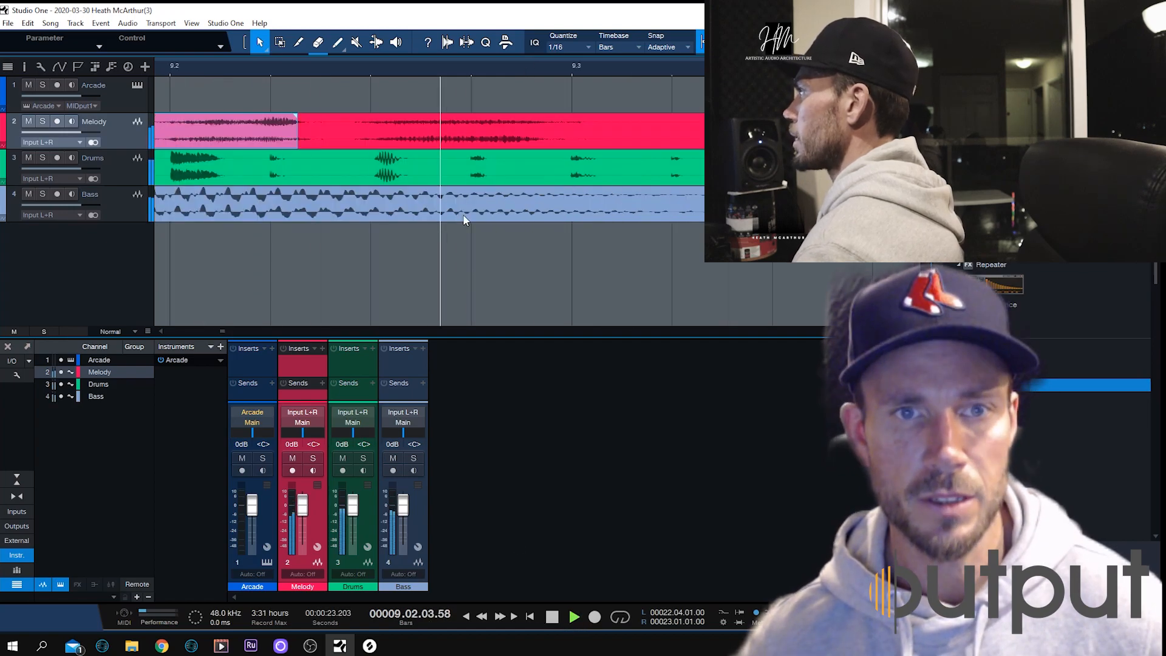
left_click_drag(501, 68, 476, 4)
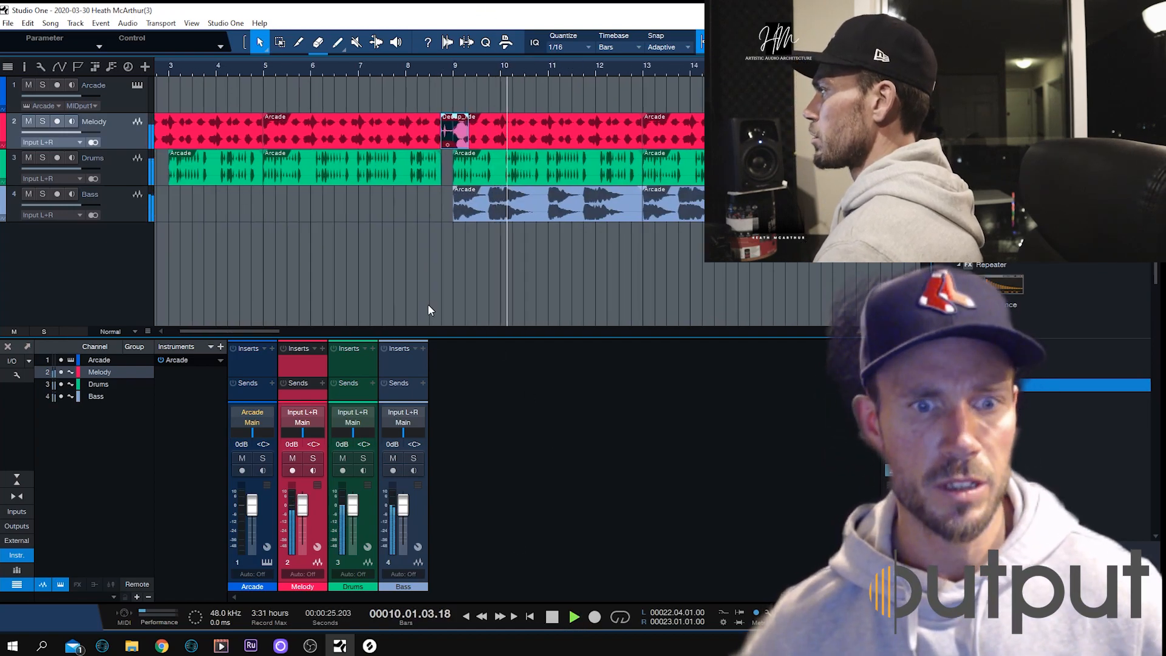
Stop playback with the playhead at 1.4 and review the operations available for the first Melody clip
left_click_drag(255, 330, 173, 315)
left_click(193, 68)
key("space")
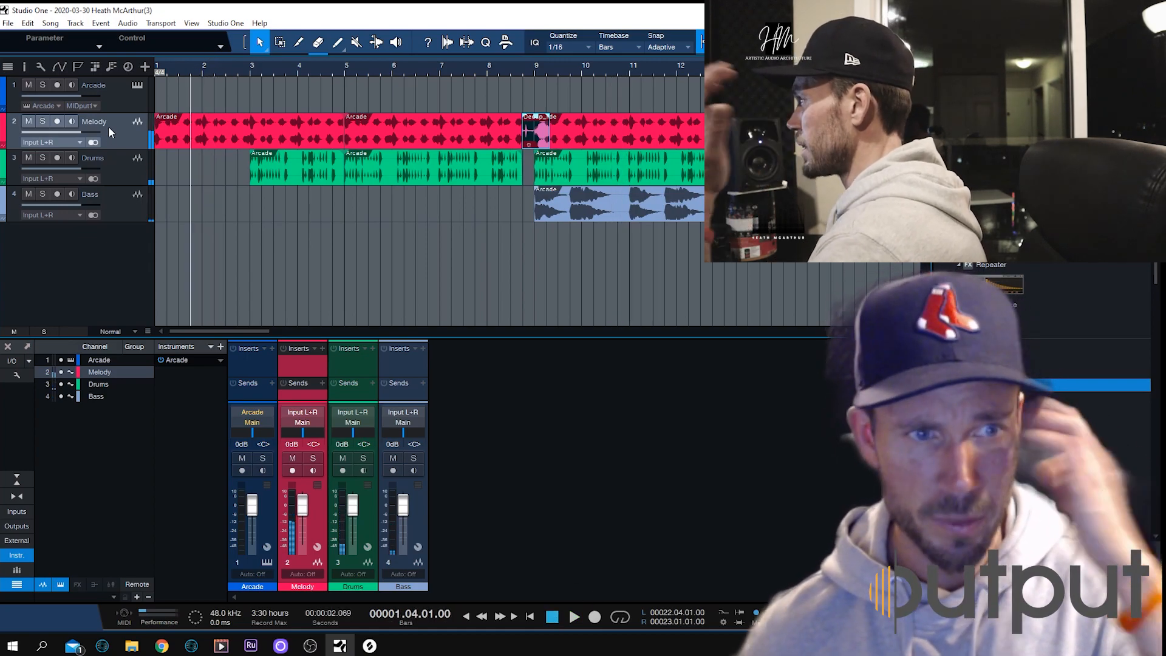
right_click(183, 130)
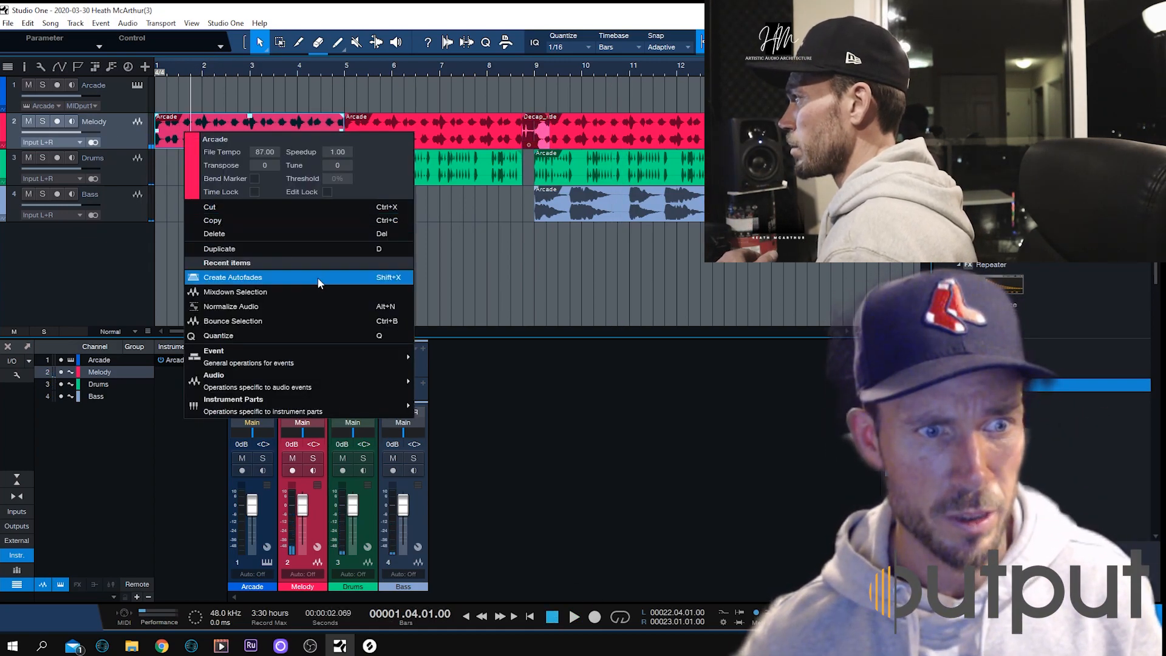
left_click(432, 401)
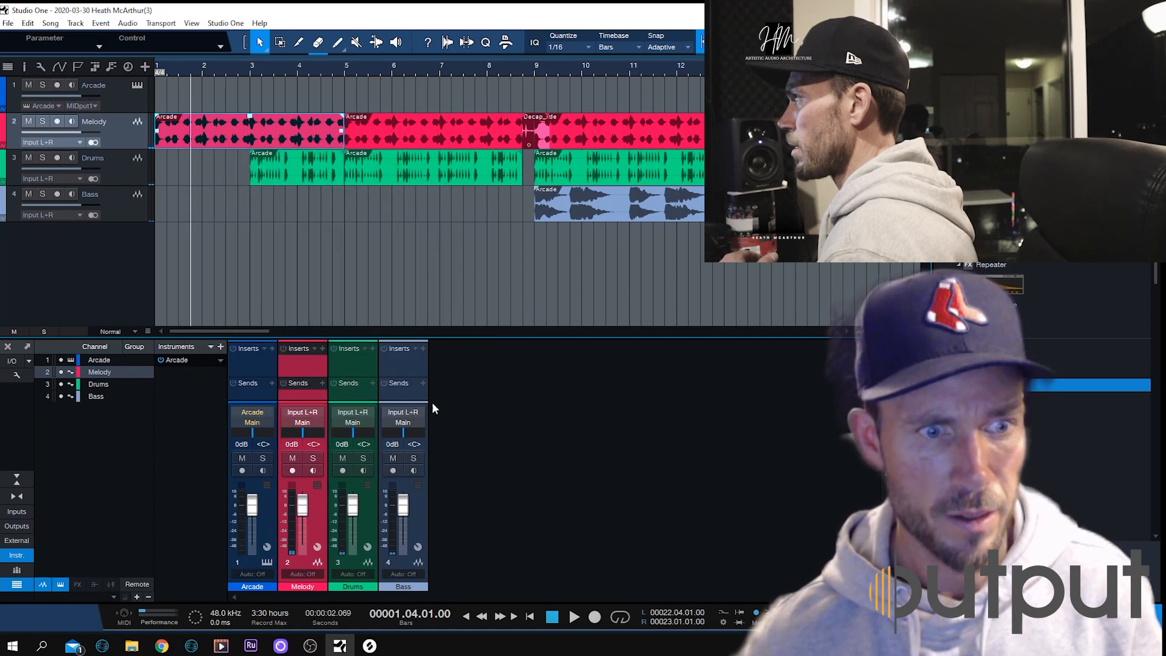
Insert Nuxx on the Melody channel and audition its Chorus & Phaser bank during playback
left_click(322, 348)
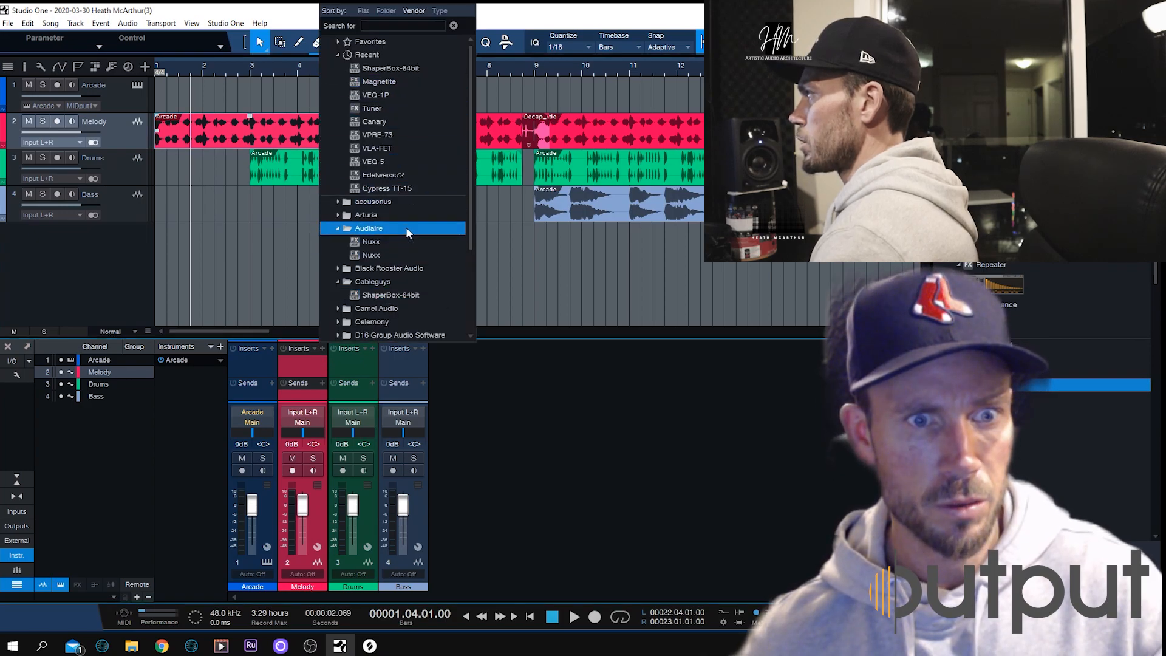
key("Escape")
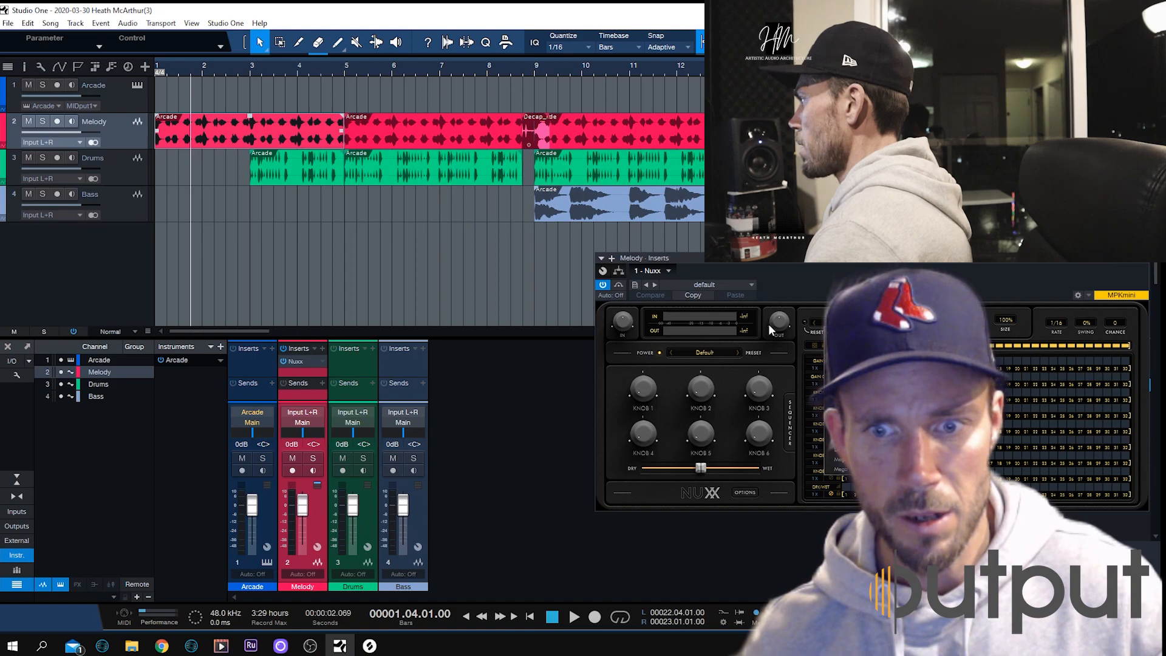
left_click(710, 352)
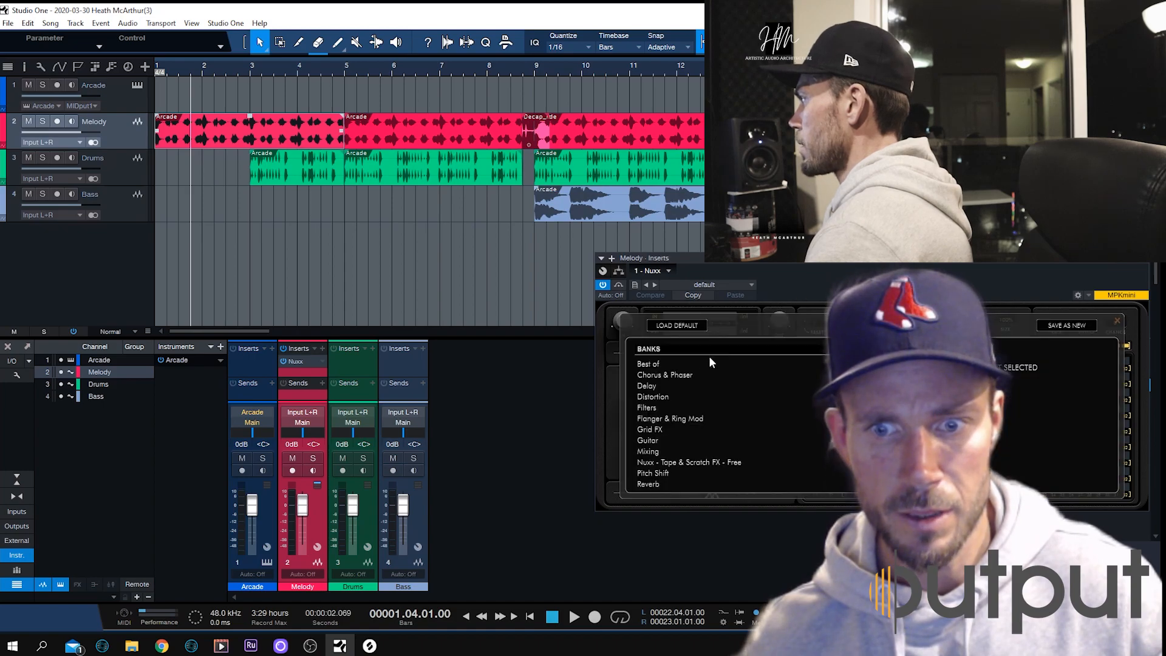
left_click(675, 373)
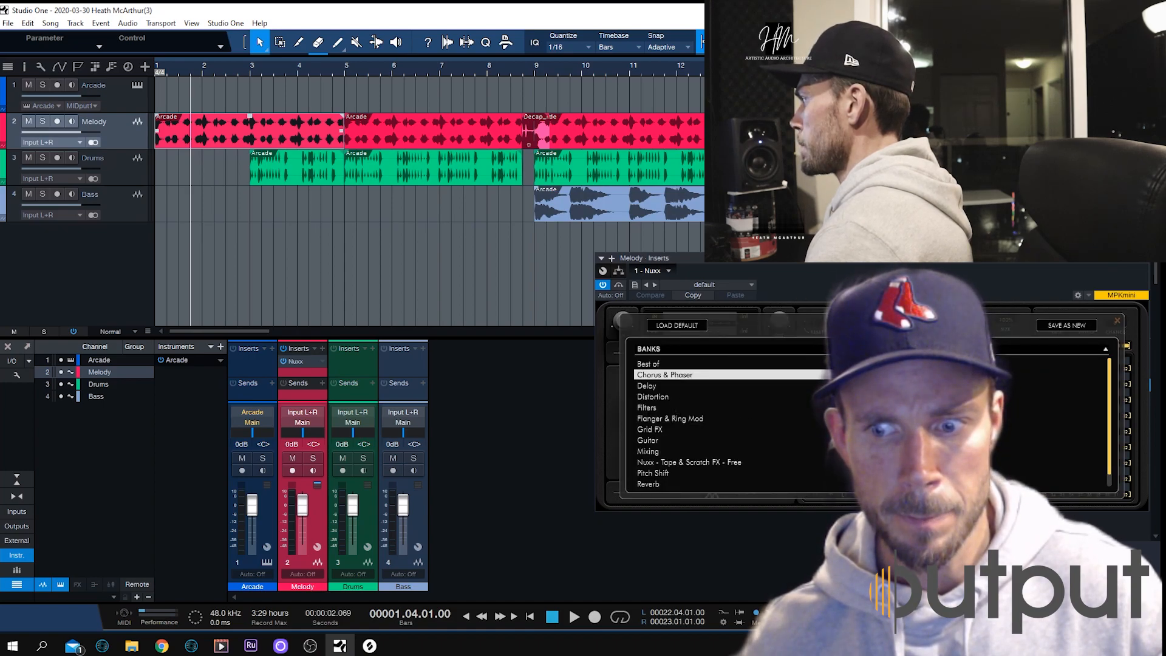
left_click(1032, 440)
key("space")
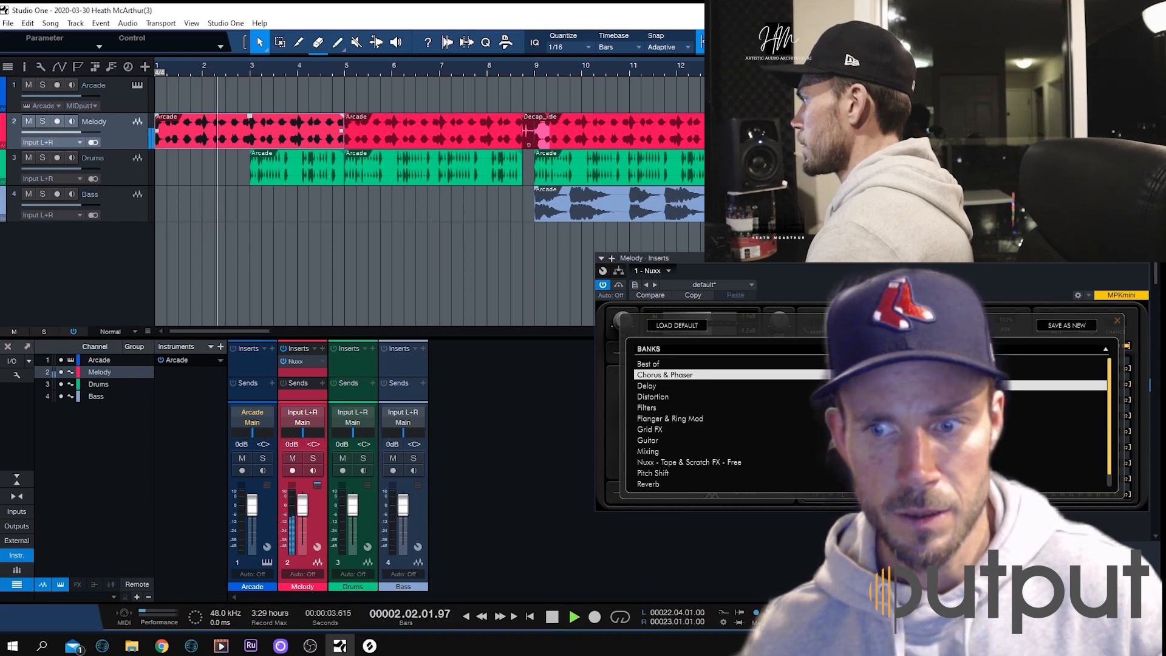
Try Nuxx's Distortion and Best of banks and load the Chorus Twang[SR] preset from the Guitar bank
left_click(650, 397)
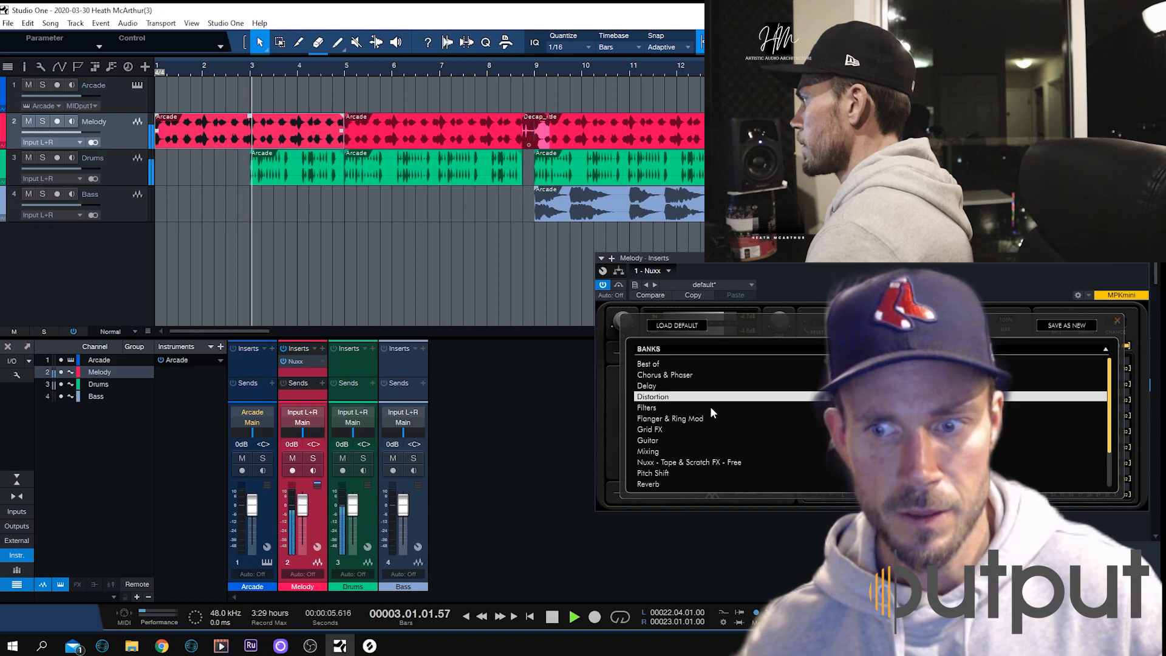
left_click(648, 363)
left_click(669, 441)
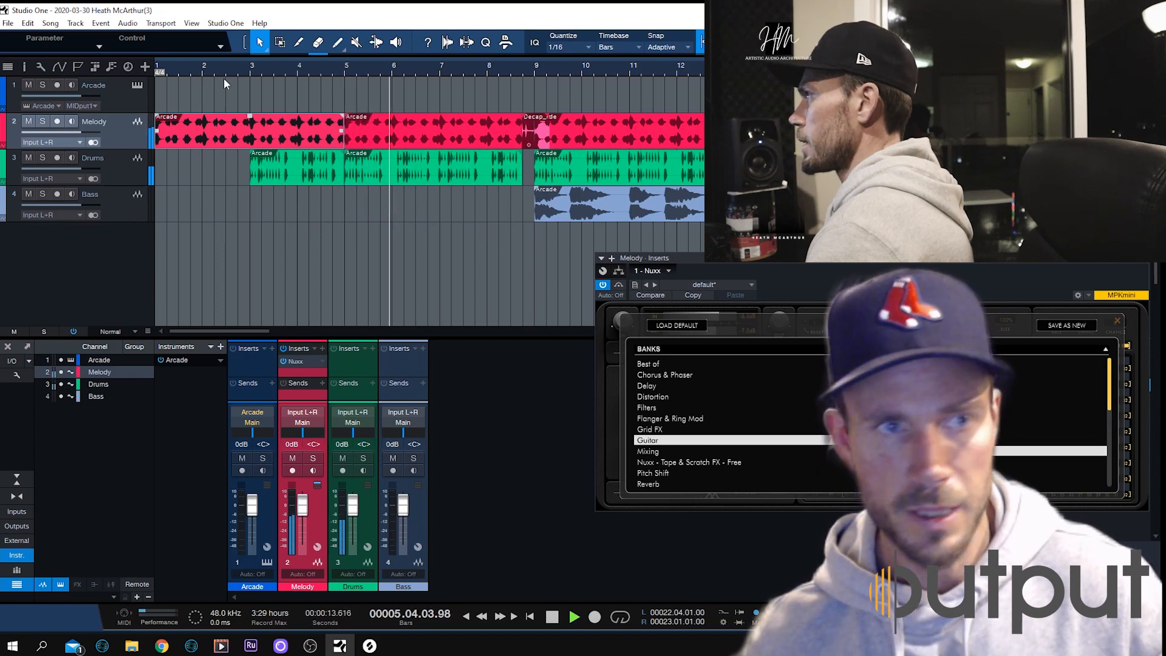
Replay the intro and mix down the first Melody clip with the Nuxx effect to a new track
left_click(176, 69)
right_click(215, 120)
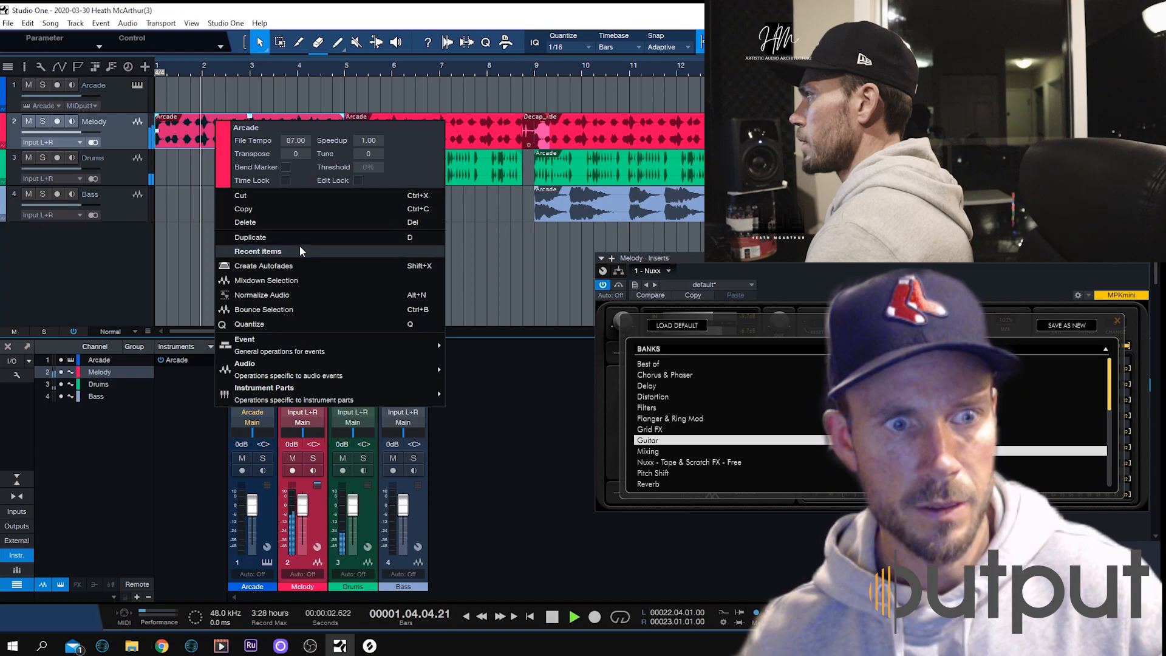
left_click(283, 277)
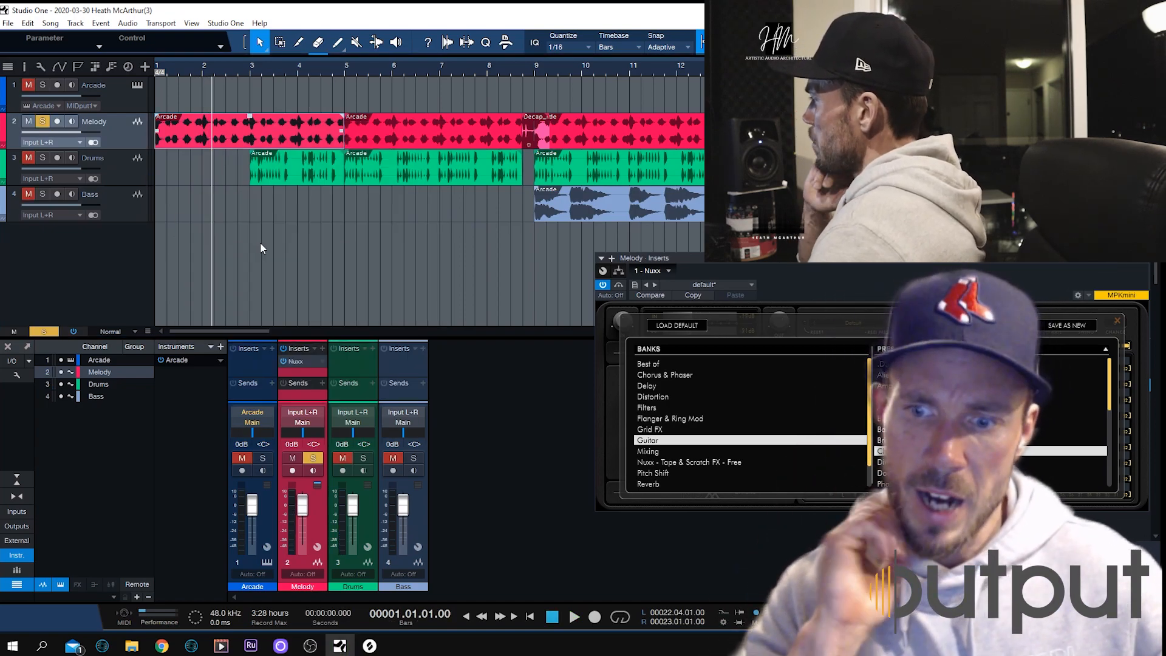
Replace the original first Melody clip with its mixdown at bar 1 and remove the emptied Mixdown(2) track
right_click(293, 132)
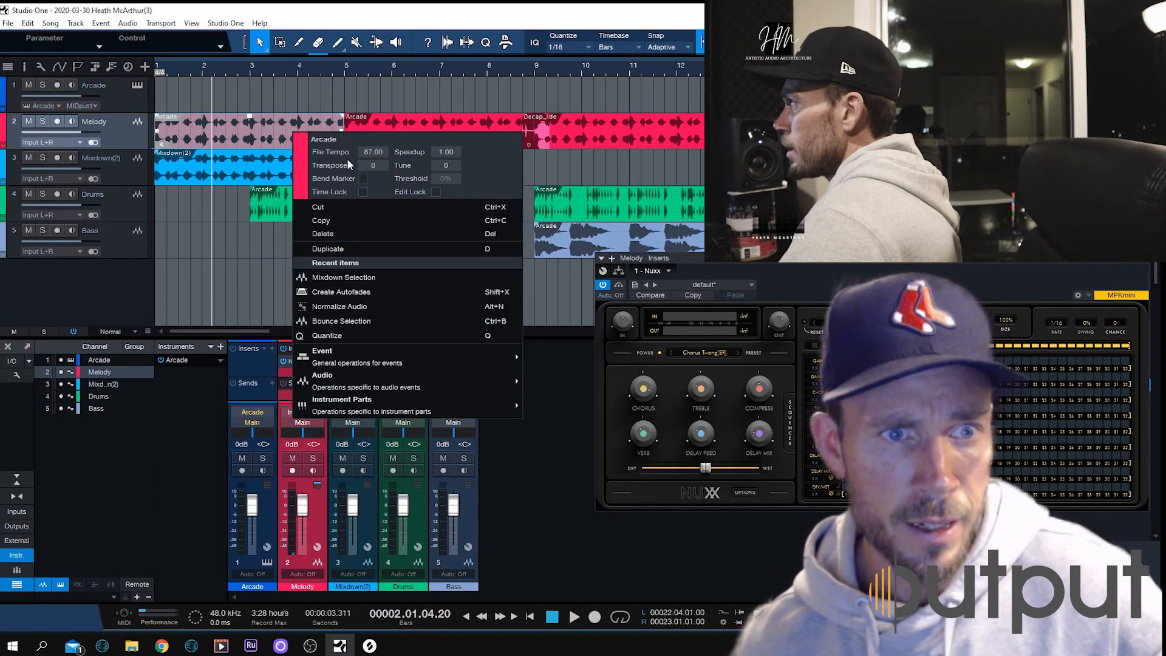
left_click(461, 234)
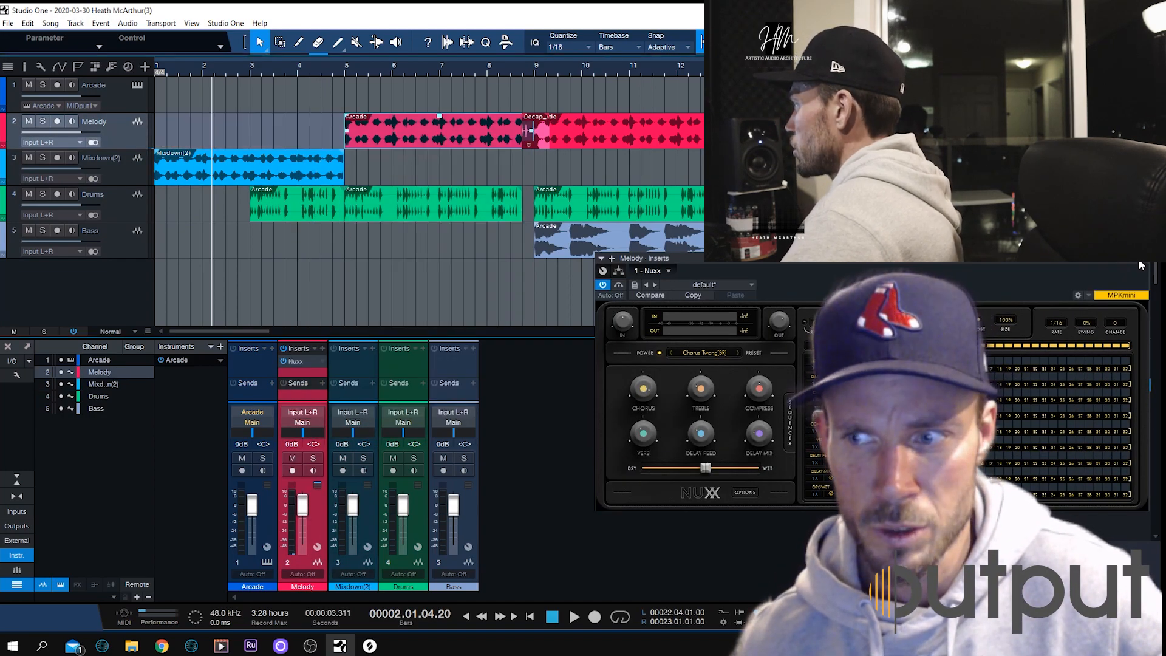
left_click_drag(243, 165, 240, 137)
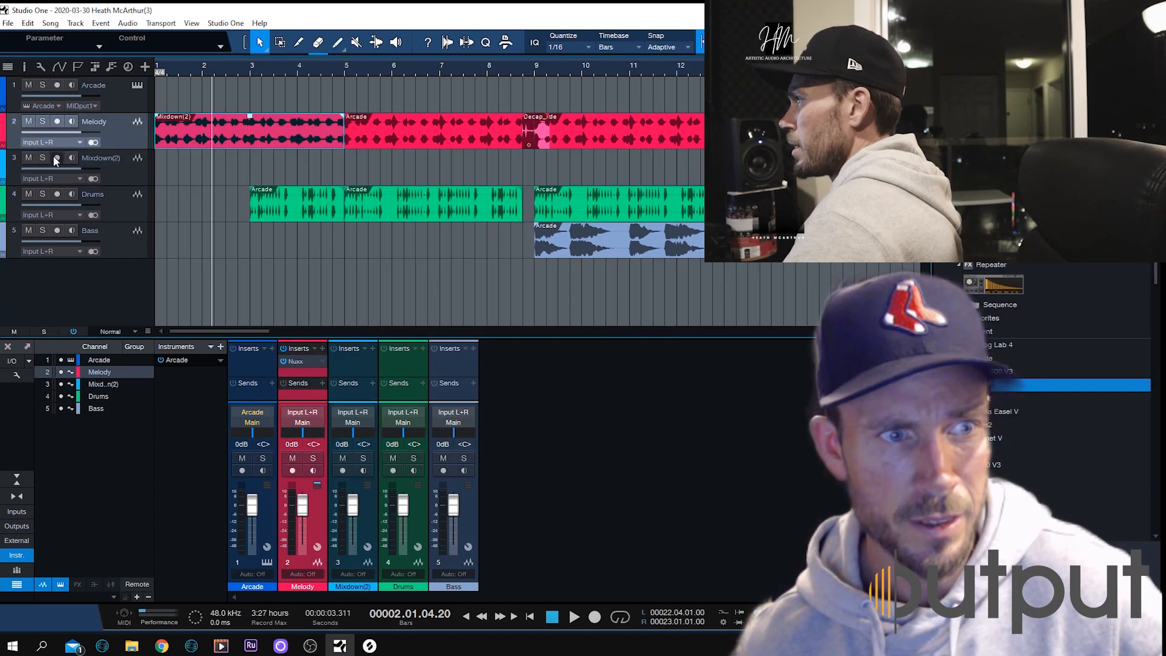
right_click(128, 176)
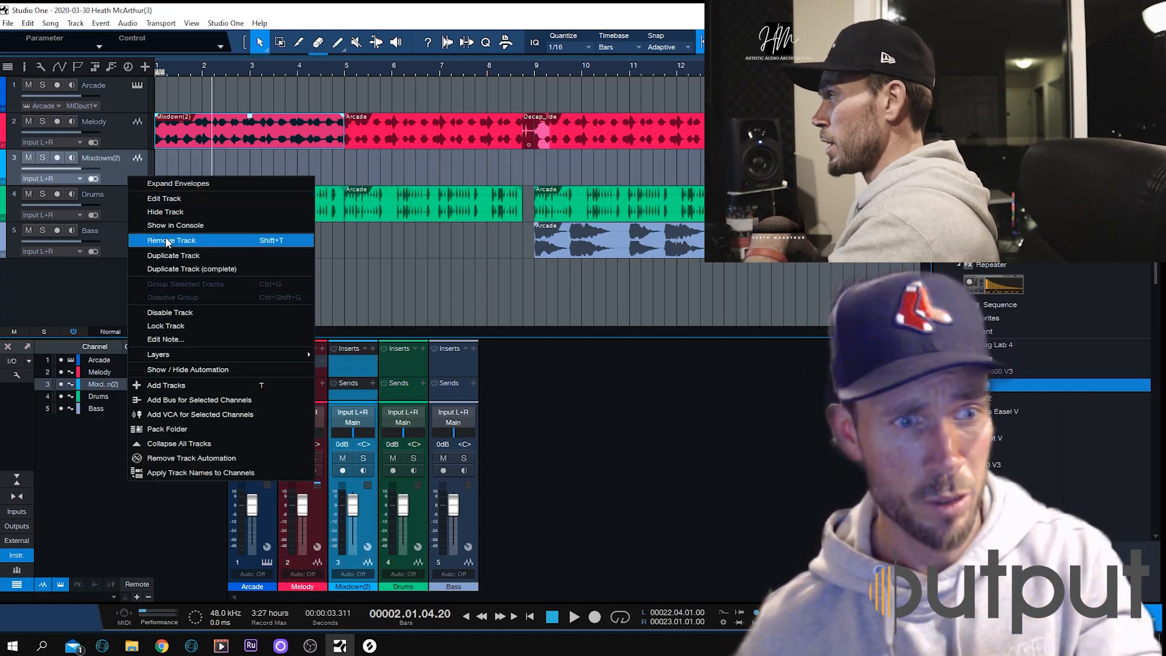
left_click(165, 240)
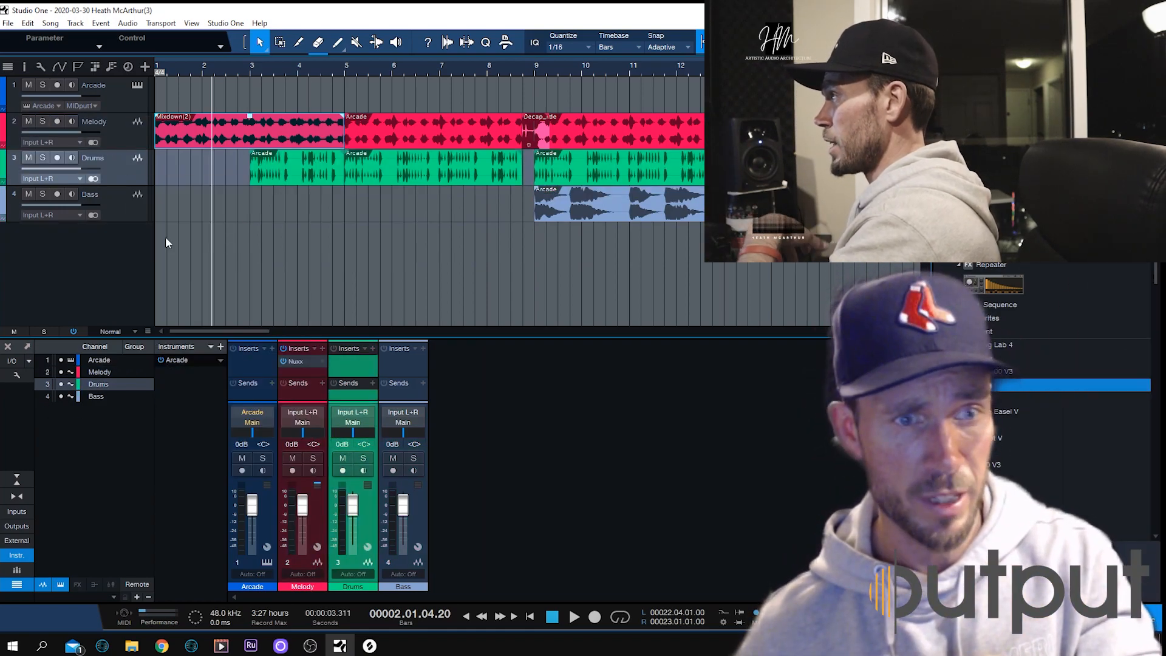
right_click(190, 168)
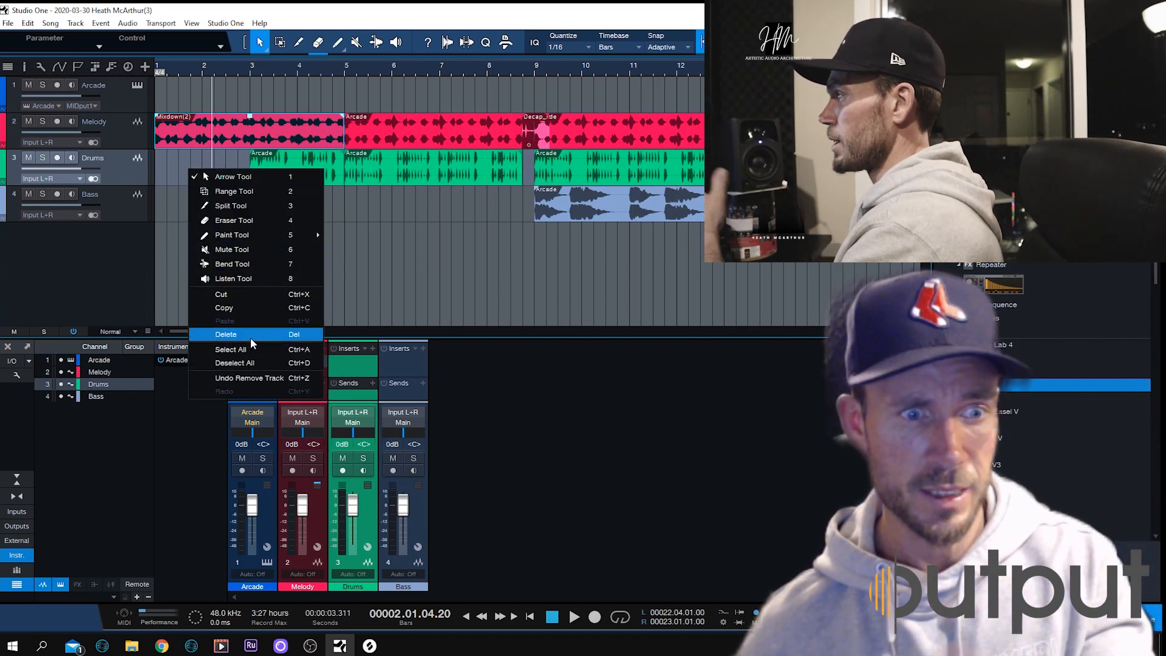
Trim the start of the second Drums clip to about 5.3 during playback and audition the resulting drum break
left_click(574, 616)
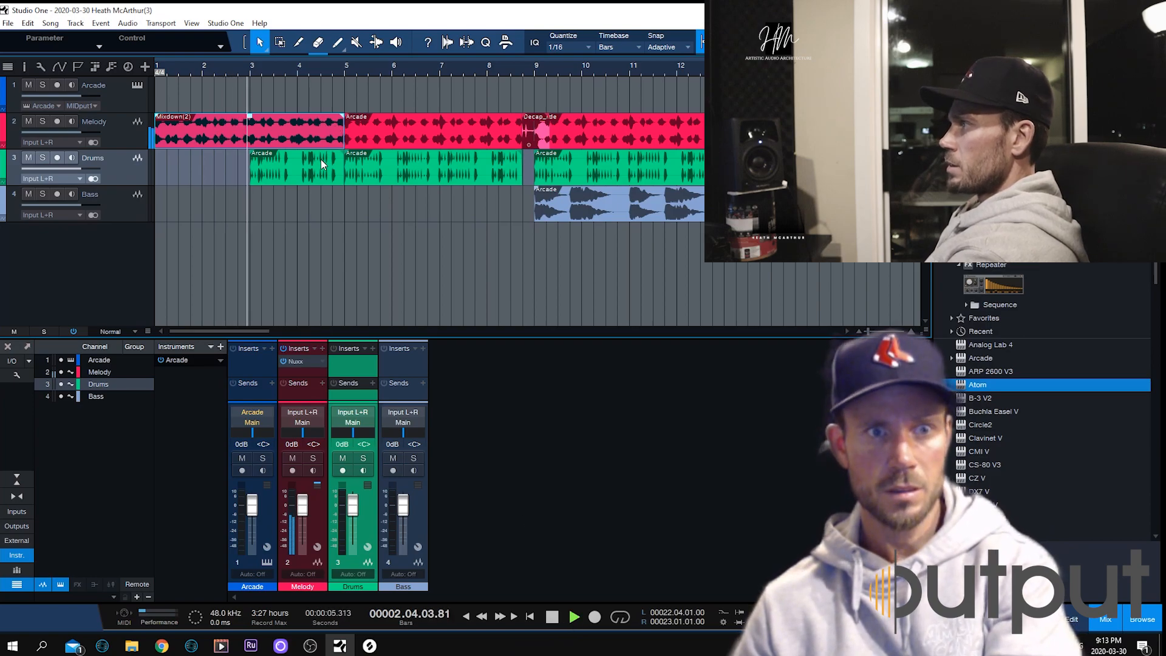
left_click_drag(343, 163, 377, 163)
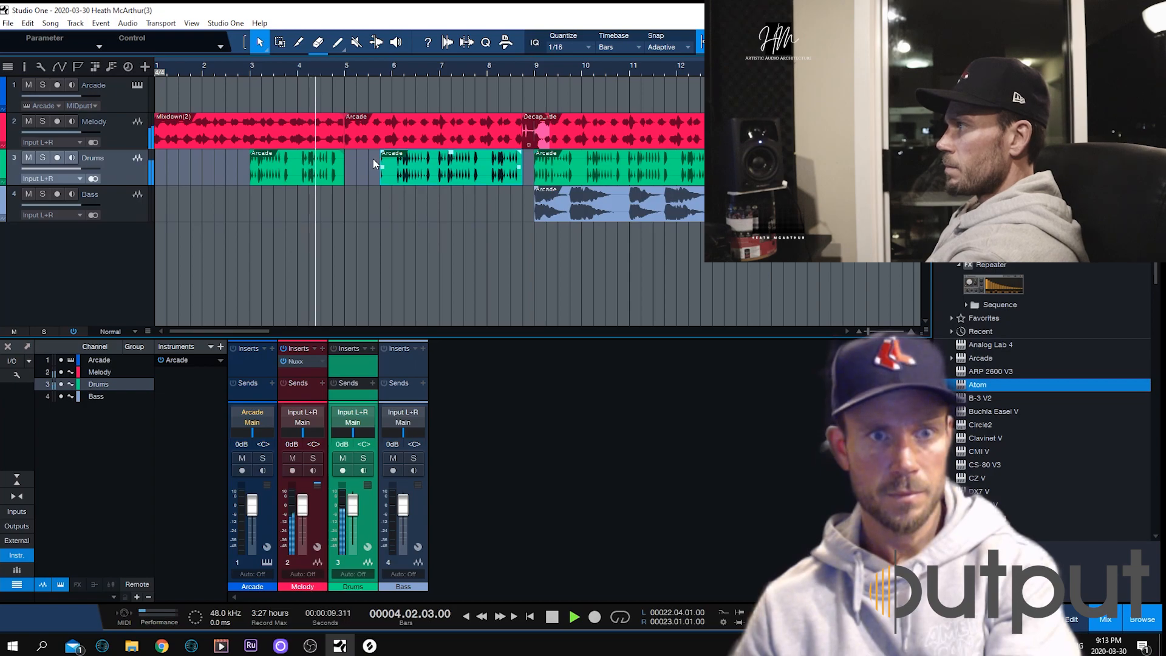
left_click_drag(373, 70, 379, 108)
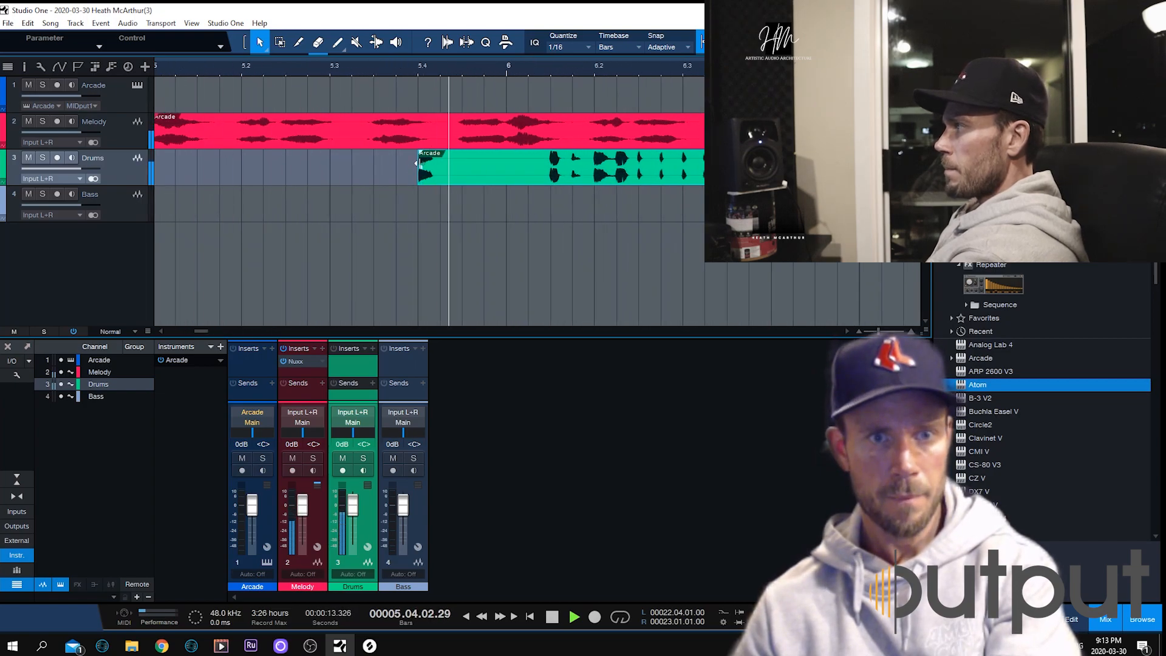
left_click_drag(417, 164, 367, 170)
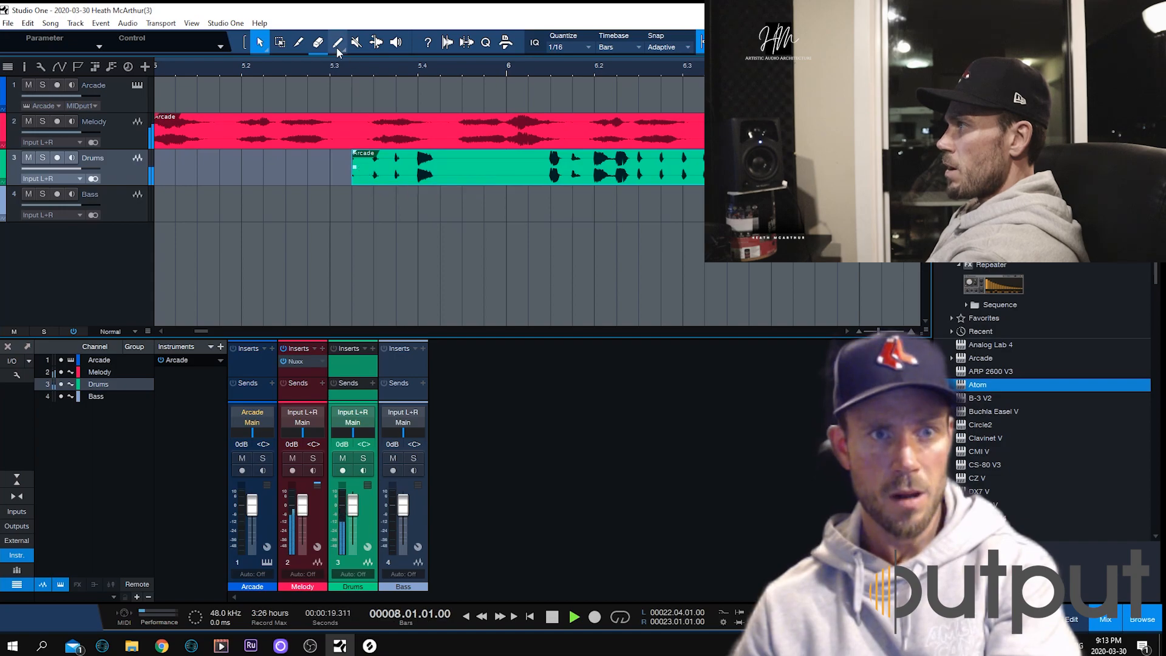
key("z")
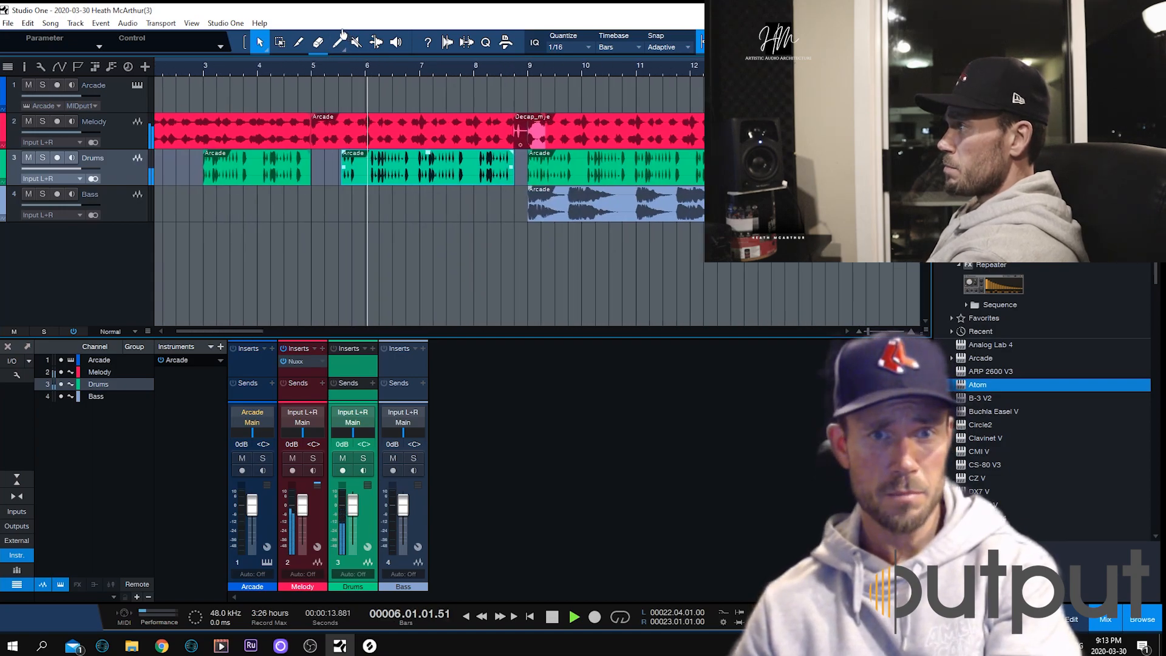
left_click(427, 63)
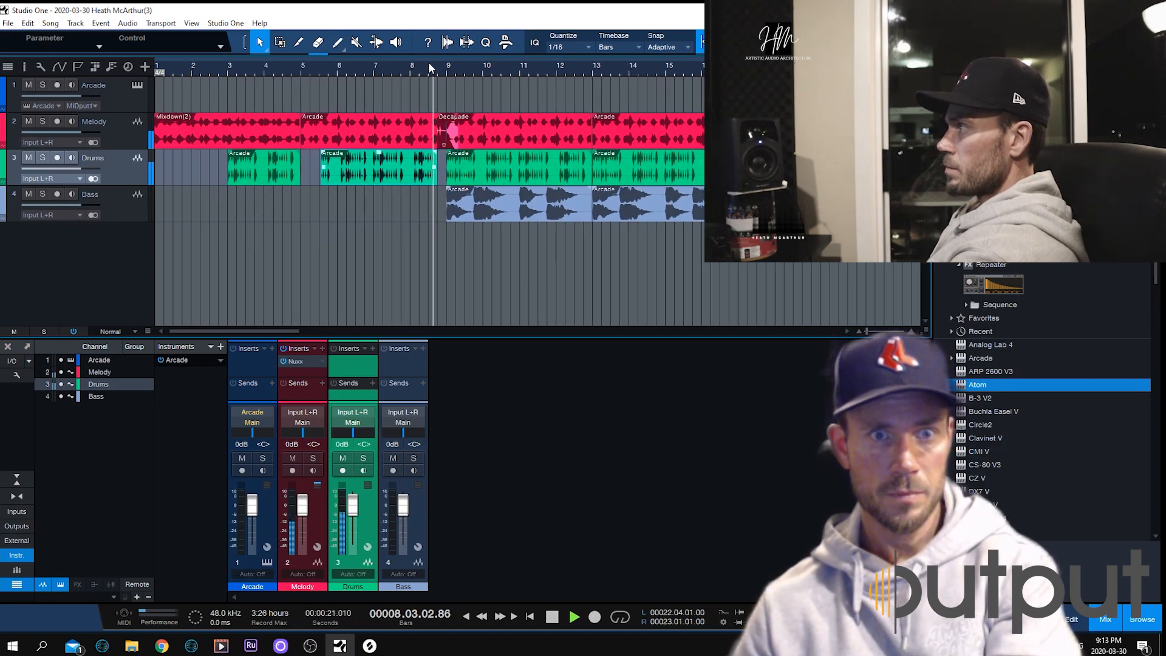
Remove Nuxx from the Melody channel and replay from just before bar 4
right_click(315, 363)
left_click(344, 489)
left_click(258, 74)
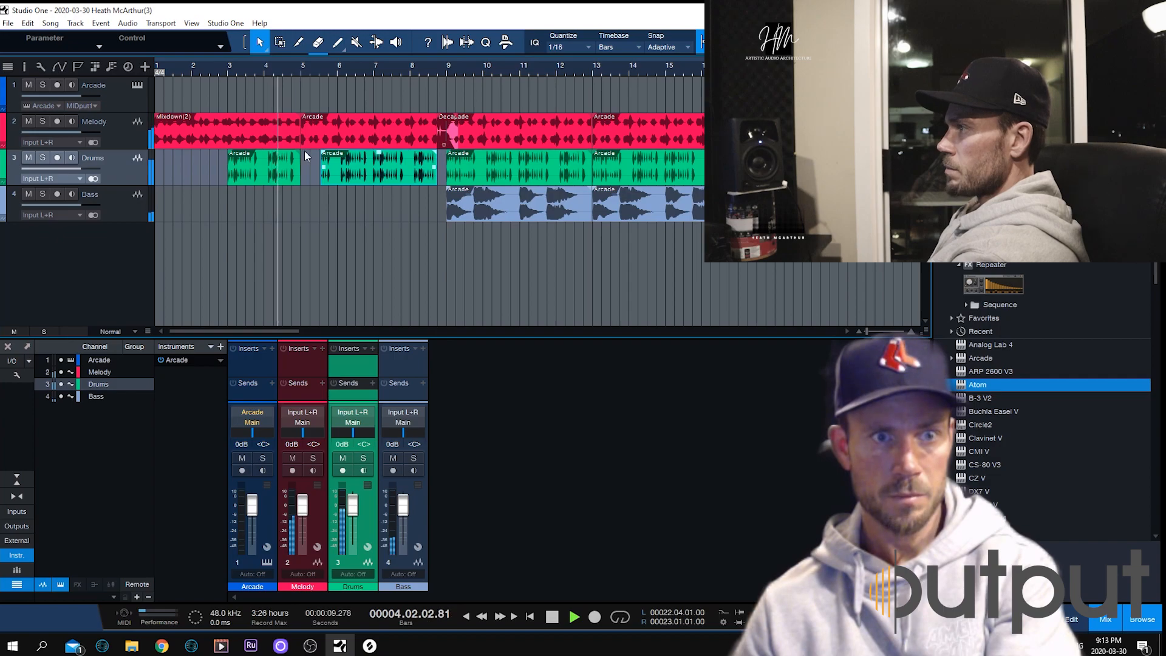
Switch to Splice, audition texture samples, and place WCREAM_foley_texture_cellphone.wav at bar 1 of the Melody track
left_click(369, 646)
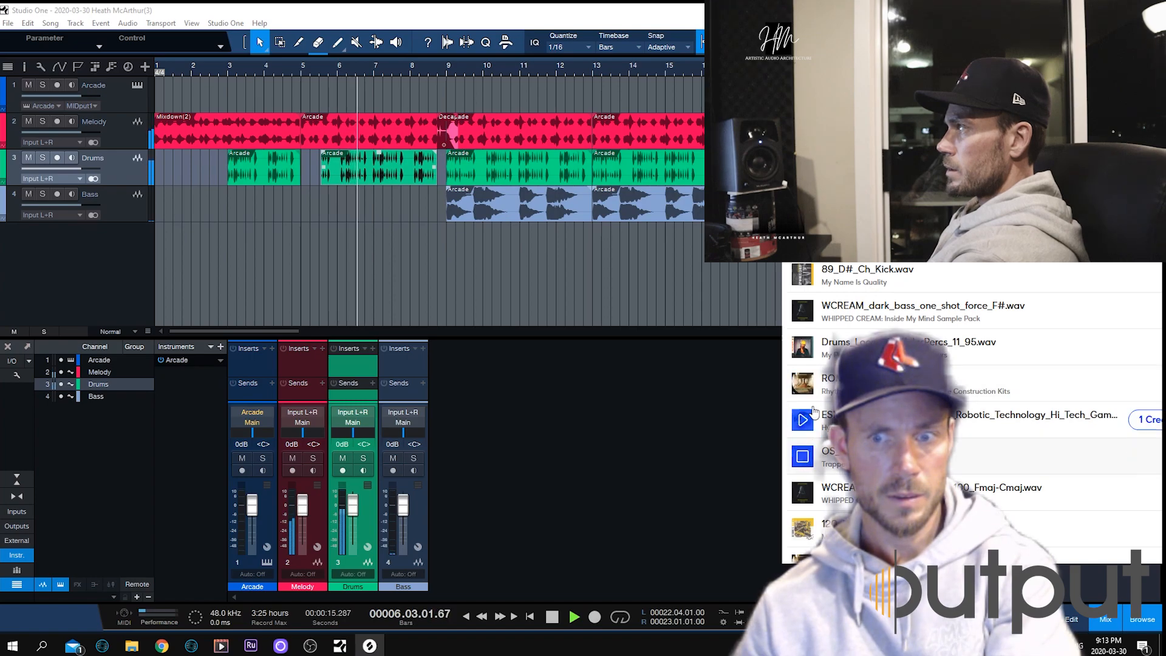
scroll(807, 327, "down", 5)
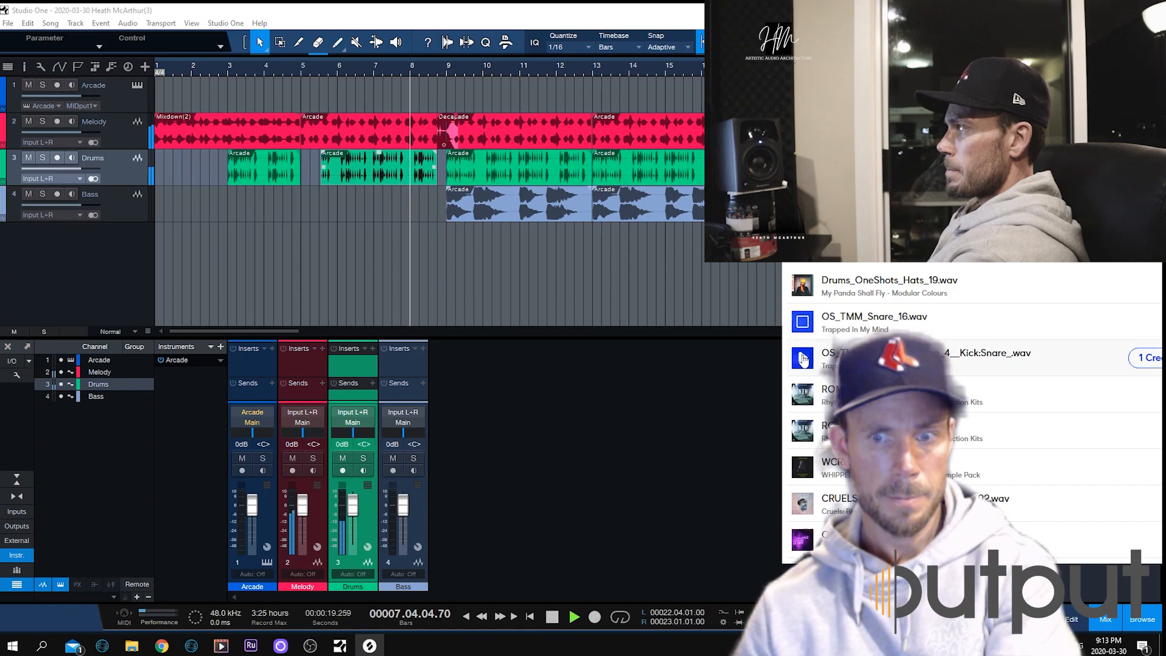
left_click(836, 476)
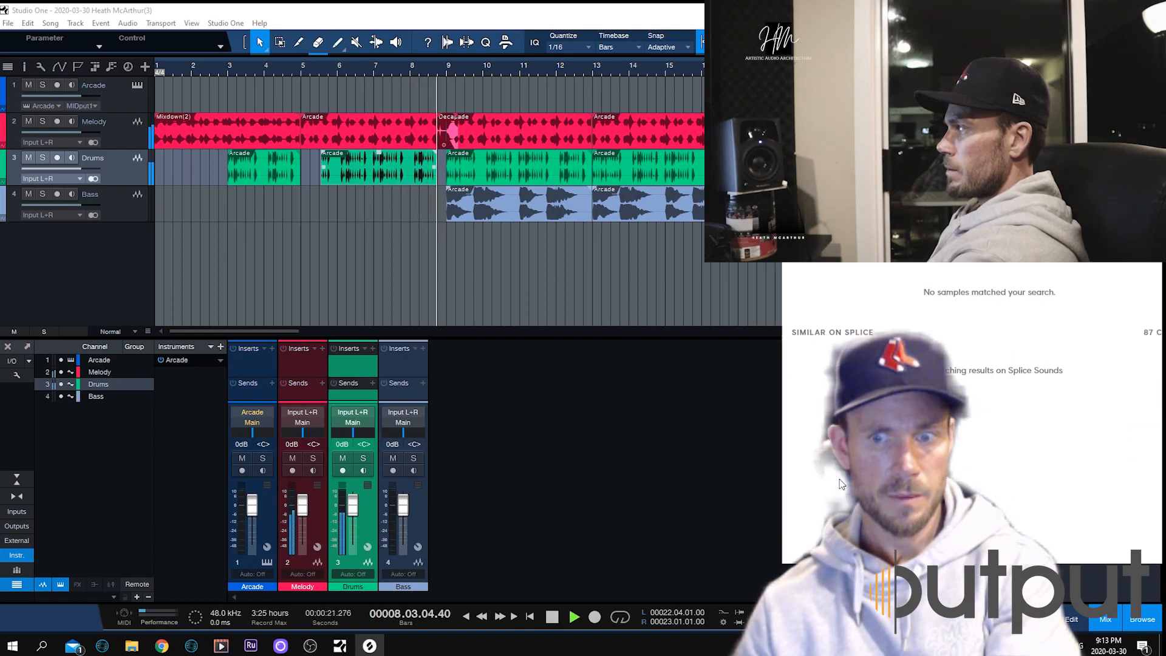
left_click(802, 283)
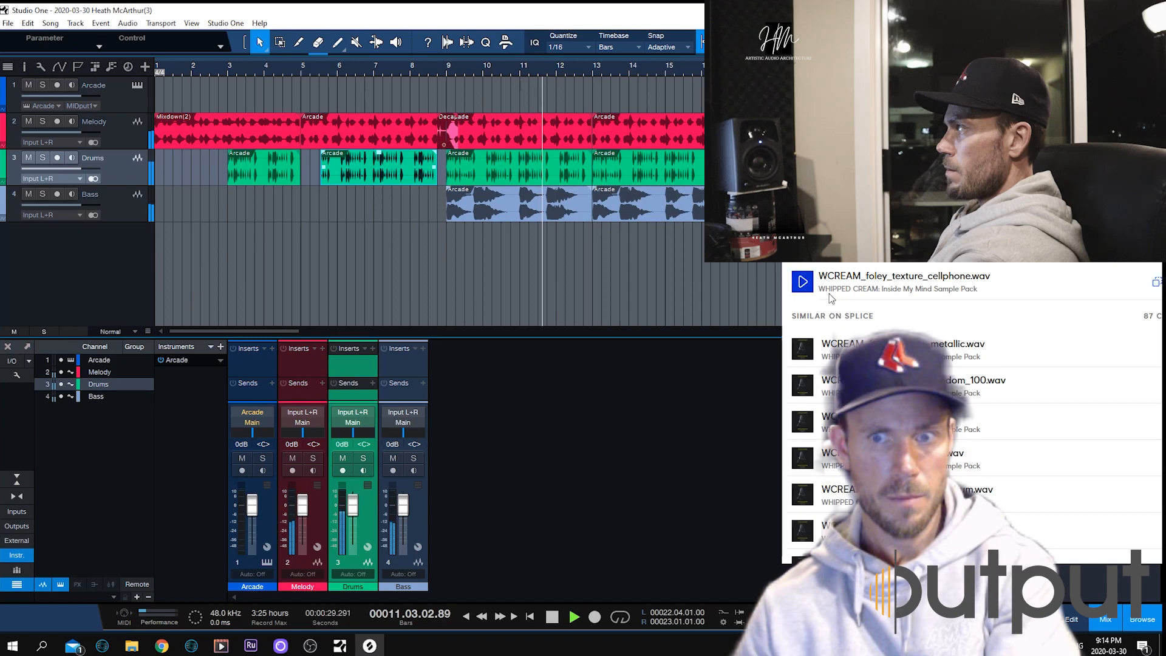
left_click_drag(802, 282, 158, 137)
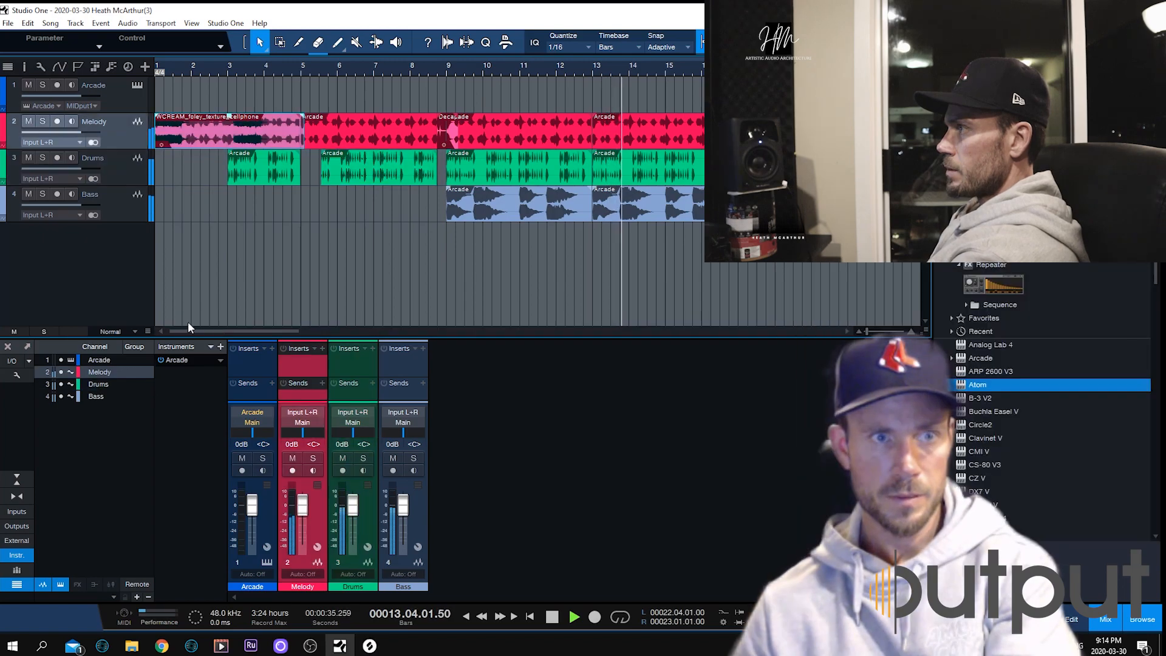
Fade out the cellphone texture sample from about 3.4 to its end and audition the intro
left_click_drag(303, 117, 254, 130)
left_click(180, 67)
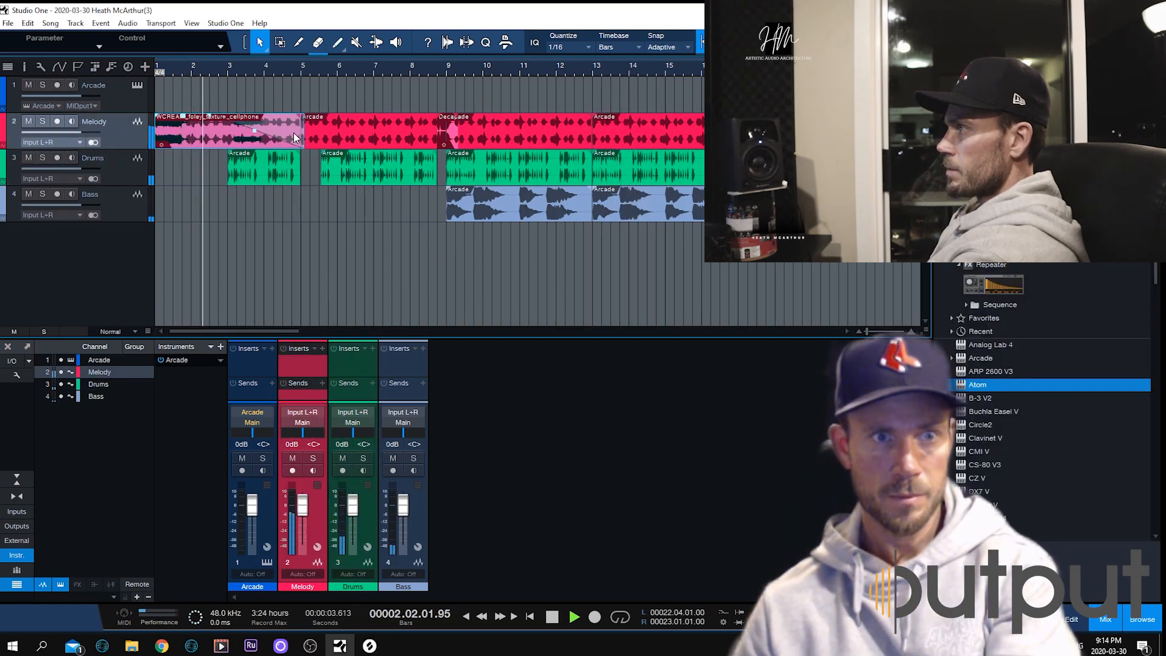
mouse_move(293, 135)
left_mouse_down()
mouse_move(215, 128)
mouse_move(300, 127)
left_mouse_up()
mouse_move(265, 127)
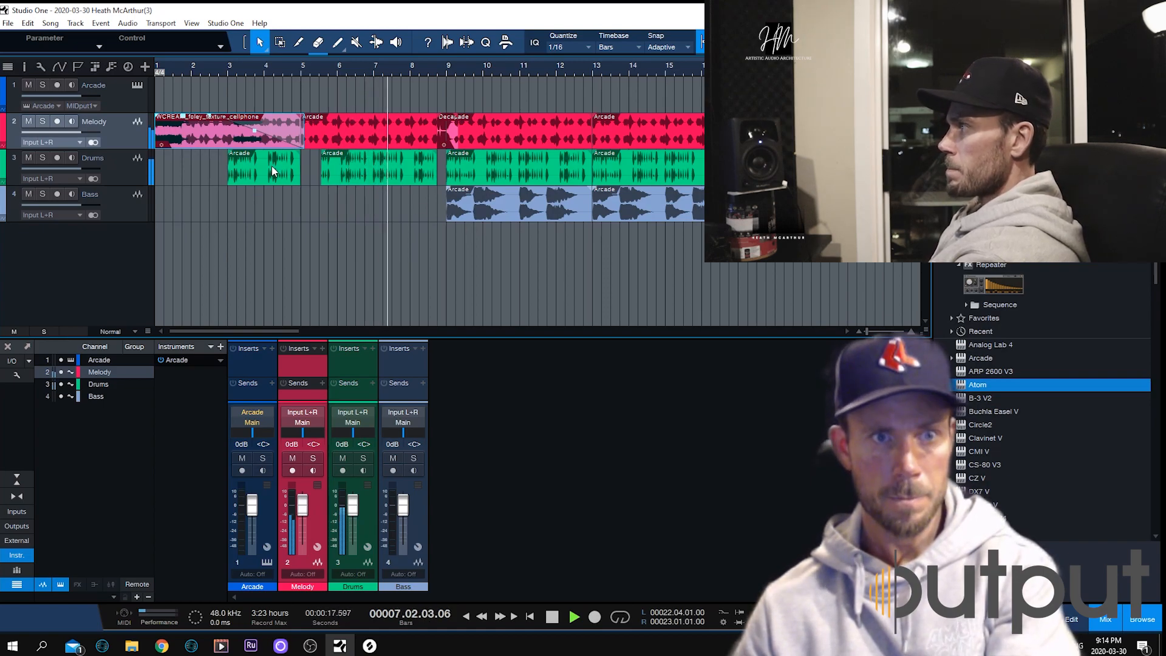
Copy the two Bass clips from bar 9 back to bar 1 and delete the copy covering bars 1 to 4
left_click(594, 220)
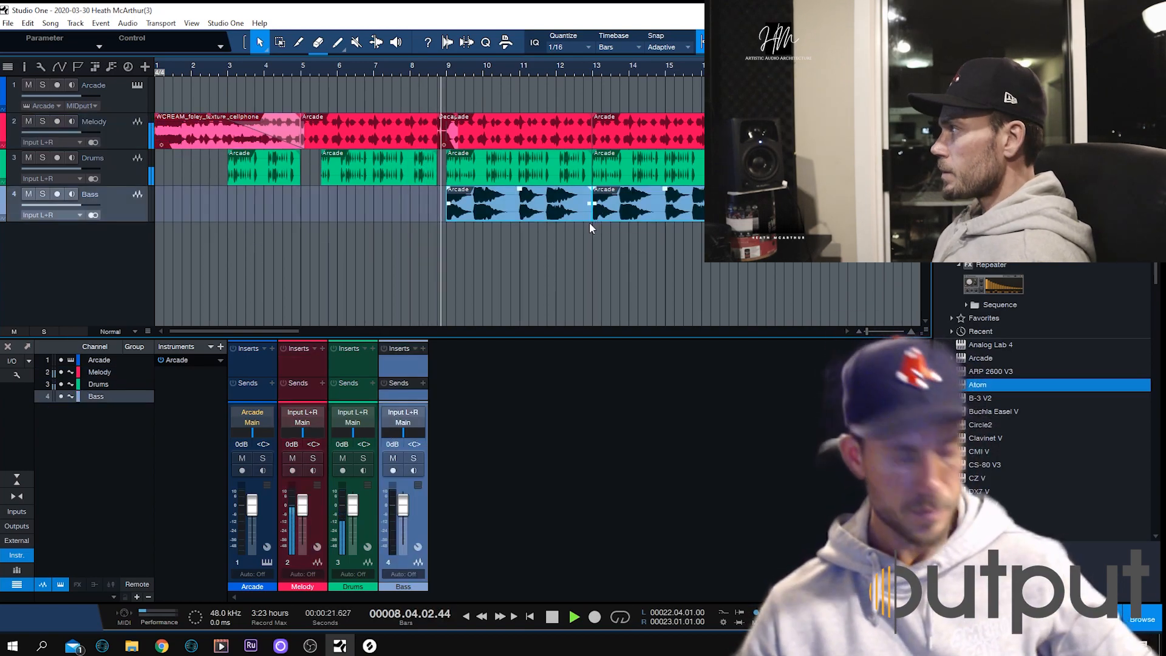
left_click_drag(525, 206, 226, 187)
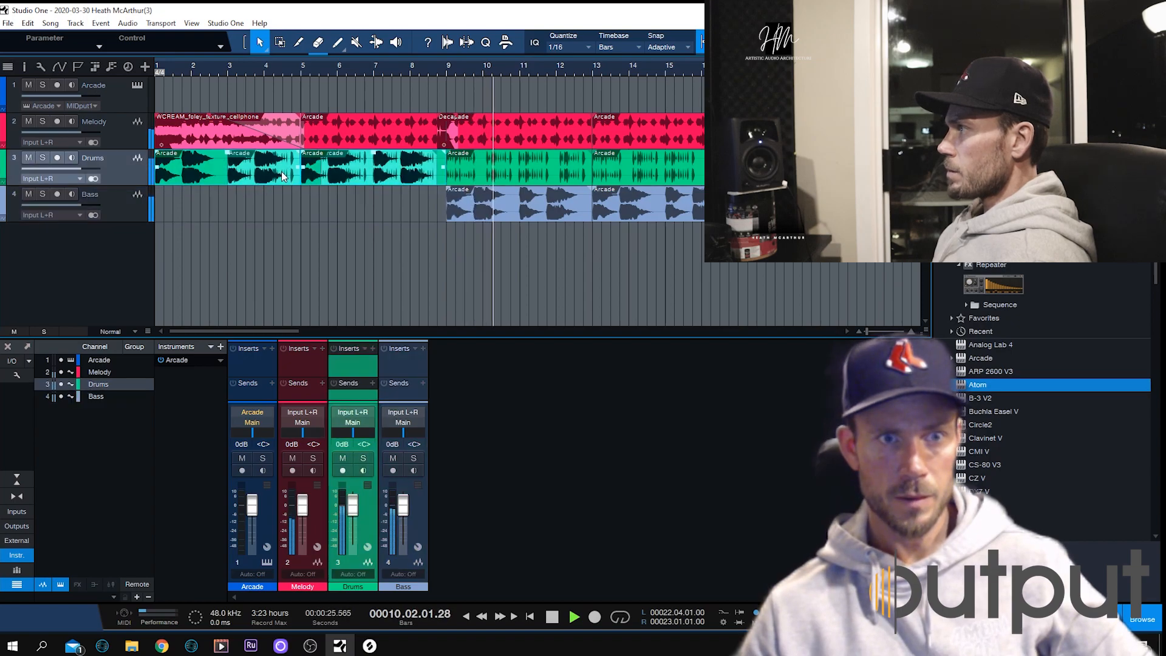
left_click(255, 209)
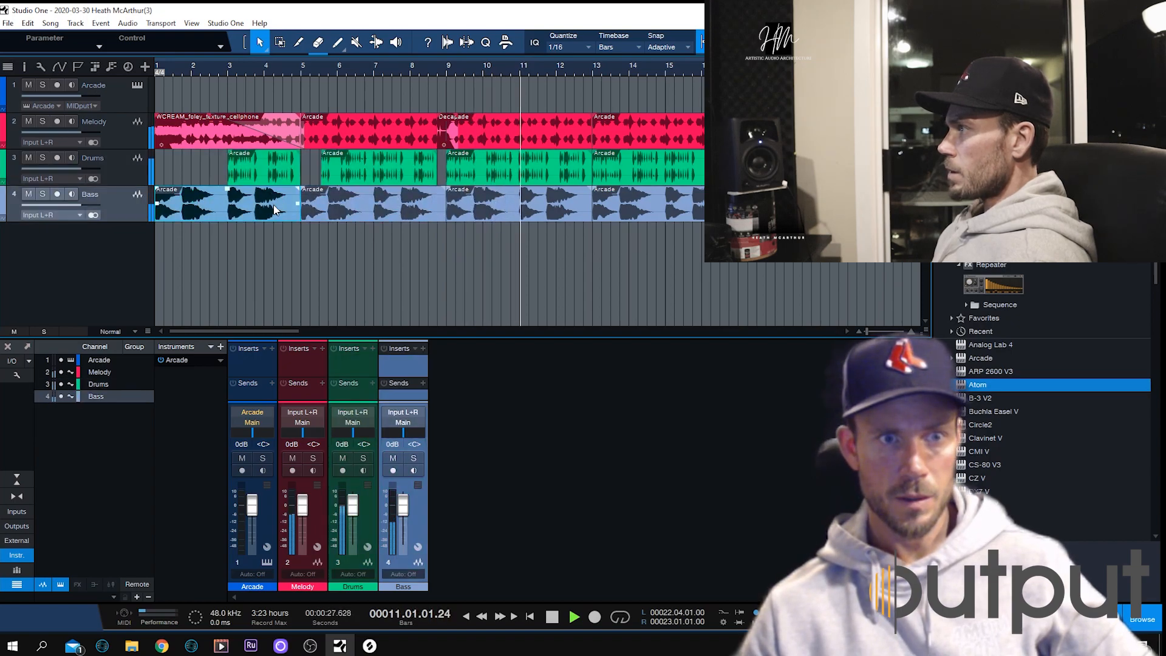
right_click(281, 205)
left_click(328, 306)
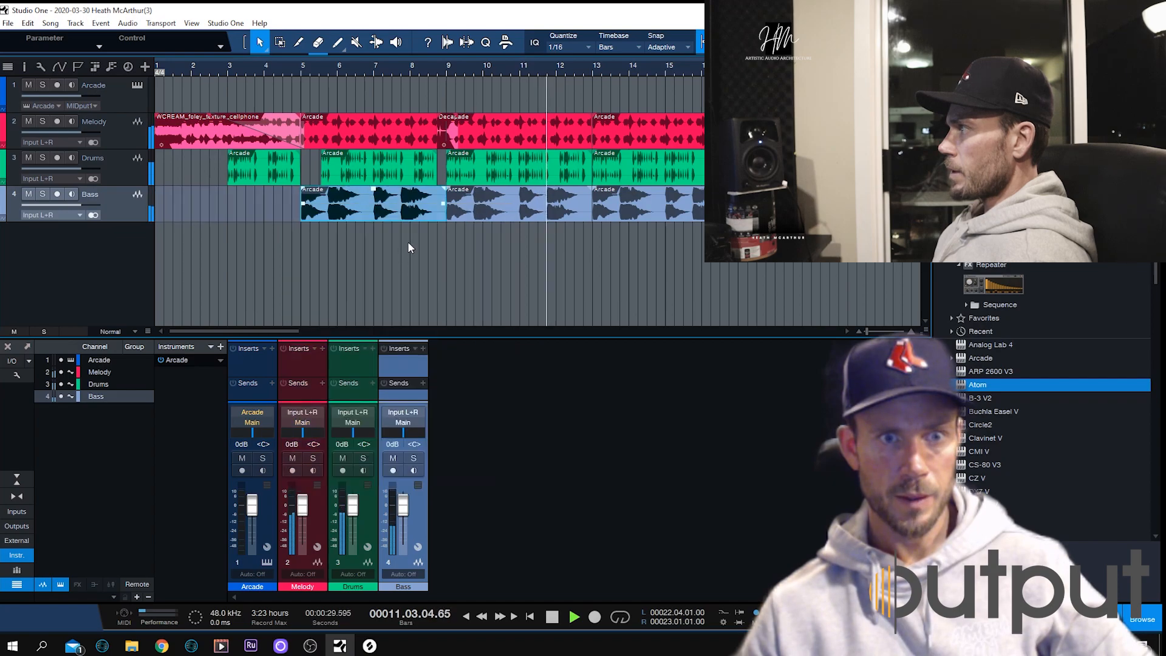
Shorten the bar 5 Bass clip to end at about 6.4 and the second Drums clip to end at bar 8
left_click_drag(444, 197, 362, 212)
left_click(299, 66)
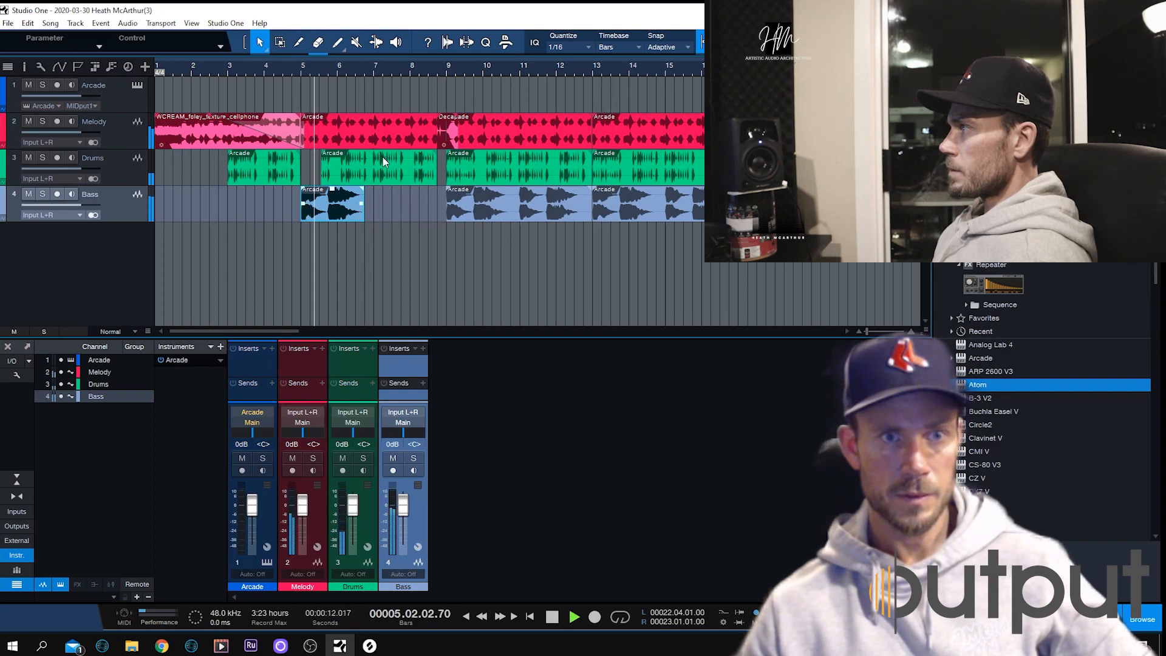
left_click_drag(439, 163, 411, 163)
Adjust the Decap shout clip before bar 9 on the Melody track to start at 8.03.04.85 and audition the transition
left_click(370, 645)
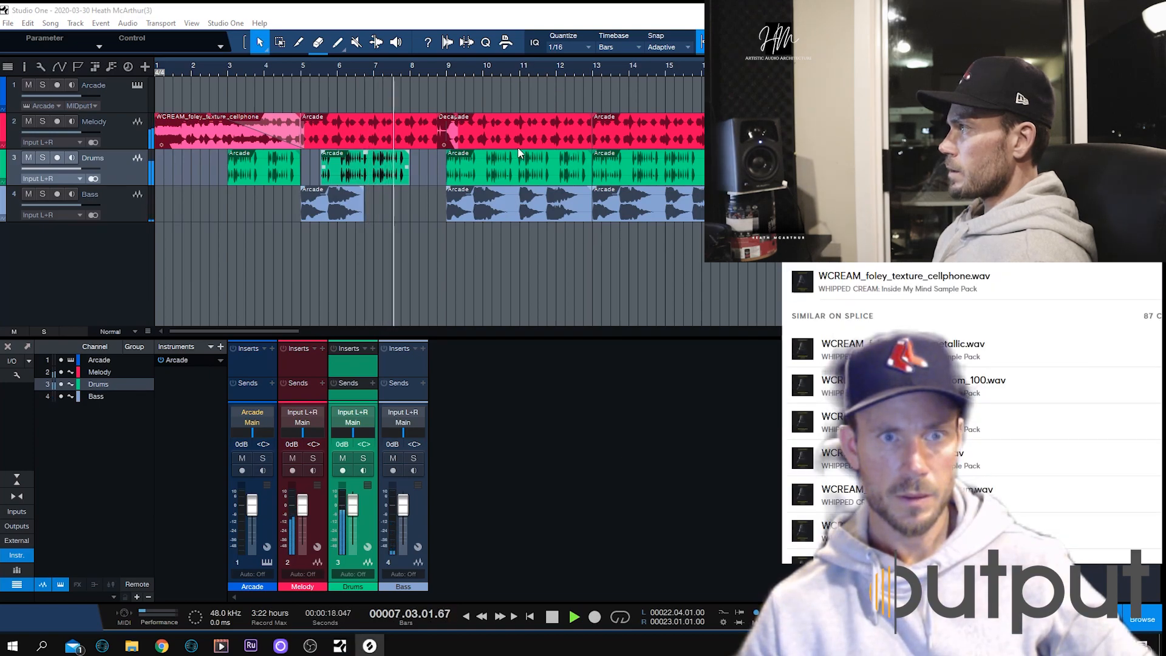
left_click(280, 41)
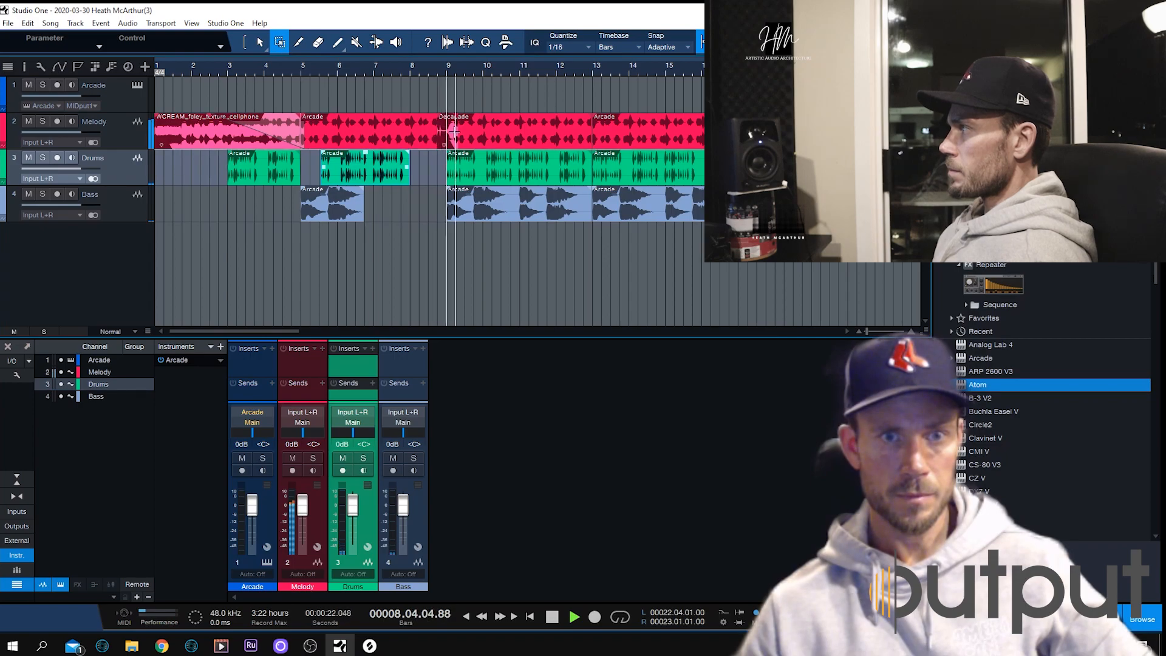
left_click_drag(442, 64, 444, 79)
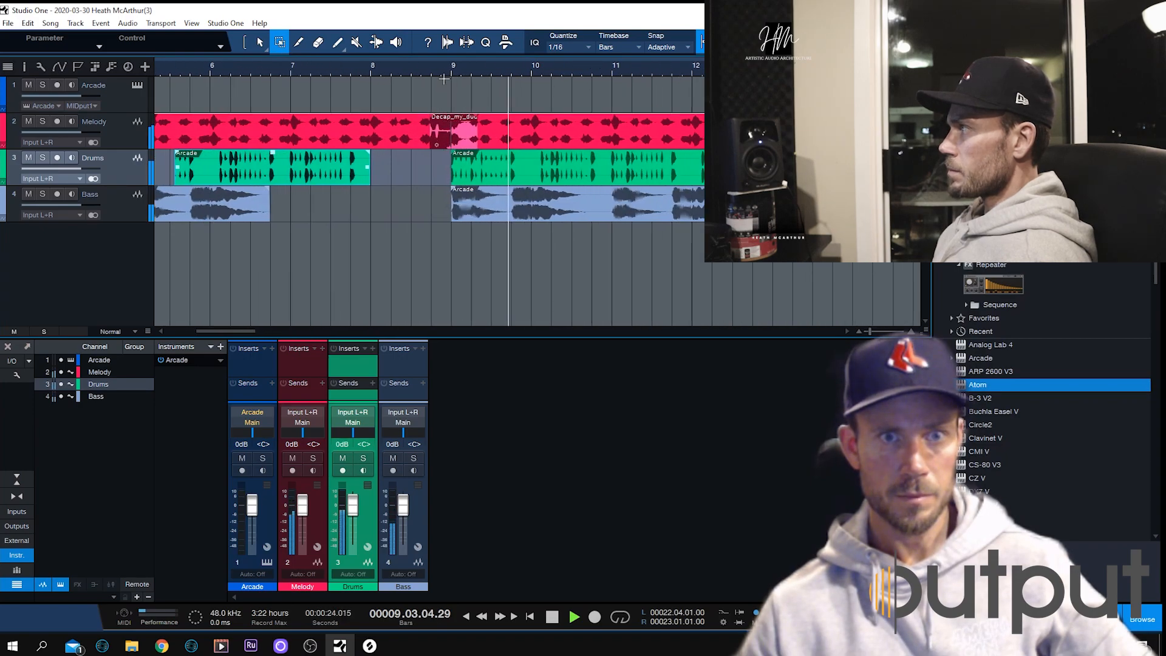
key("1")
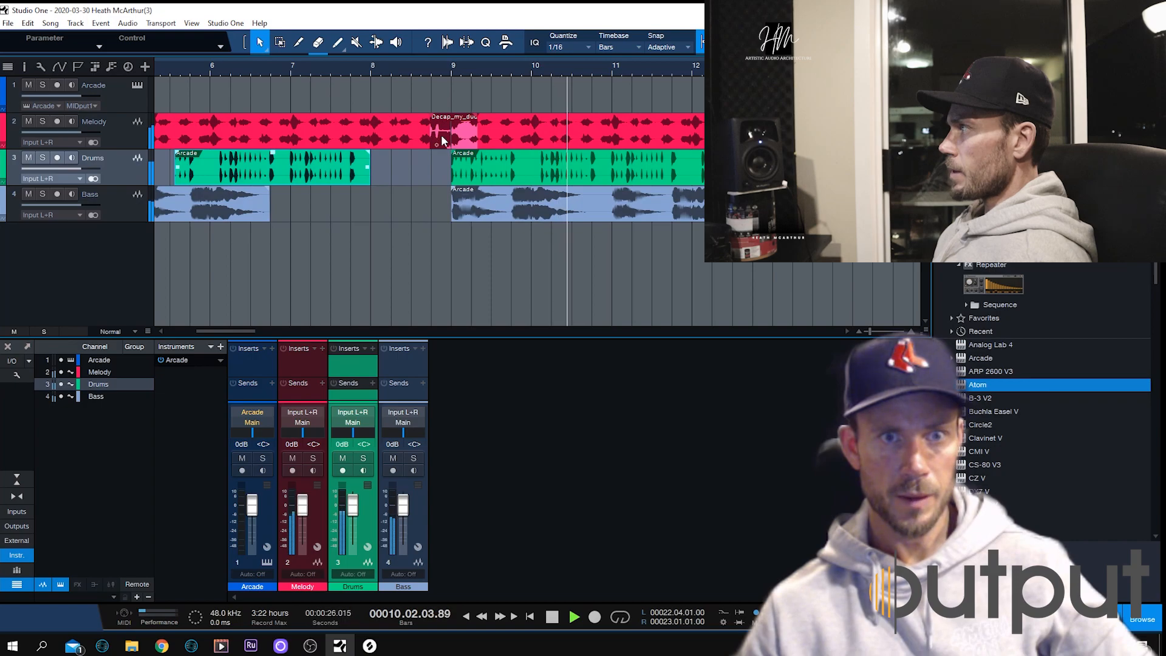
mouse_move(450, 137)
left_mouse_down()
mouse_move(454, 159)
mouse_move(468, 159)
mouse_move(447, 126)
left_mouse_up()
left_click_drag(456, 167, 455, 131)
left_click(418, 67)
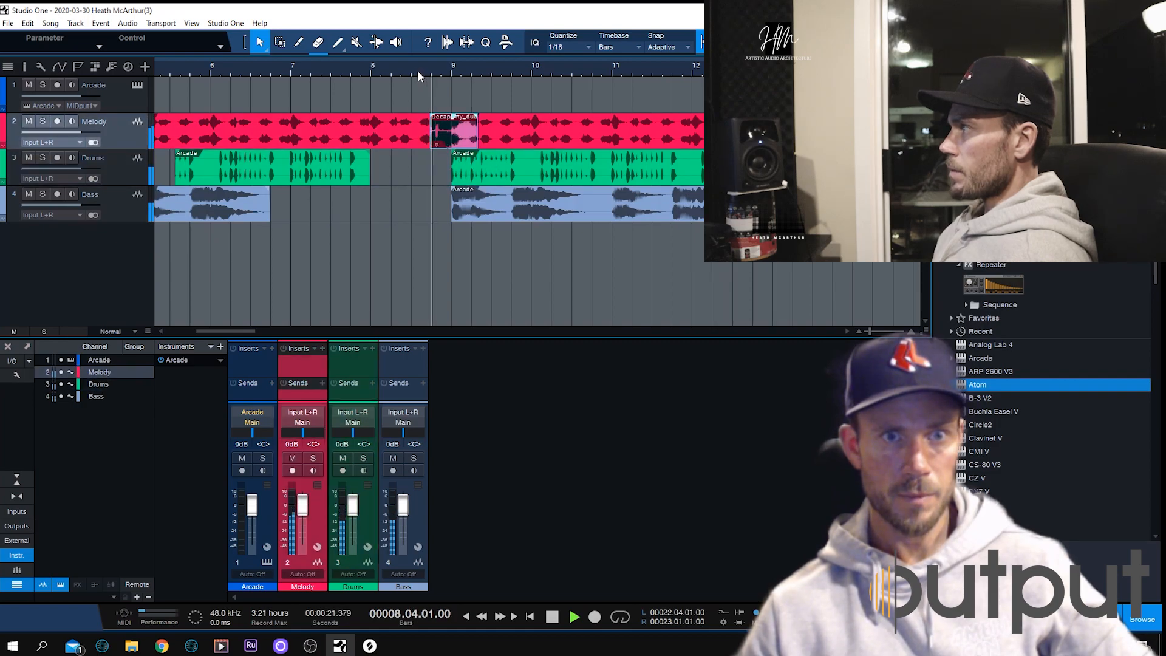
left_click(415, 69)
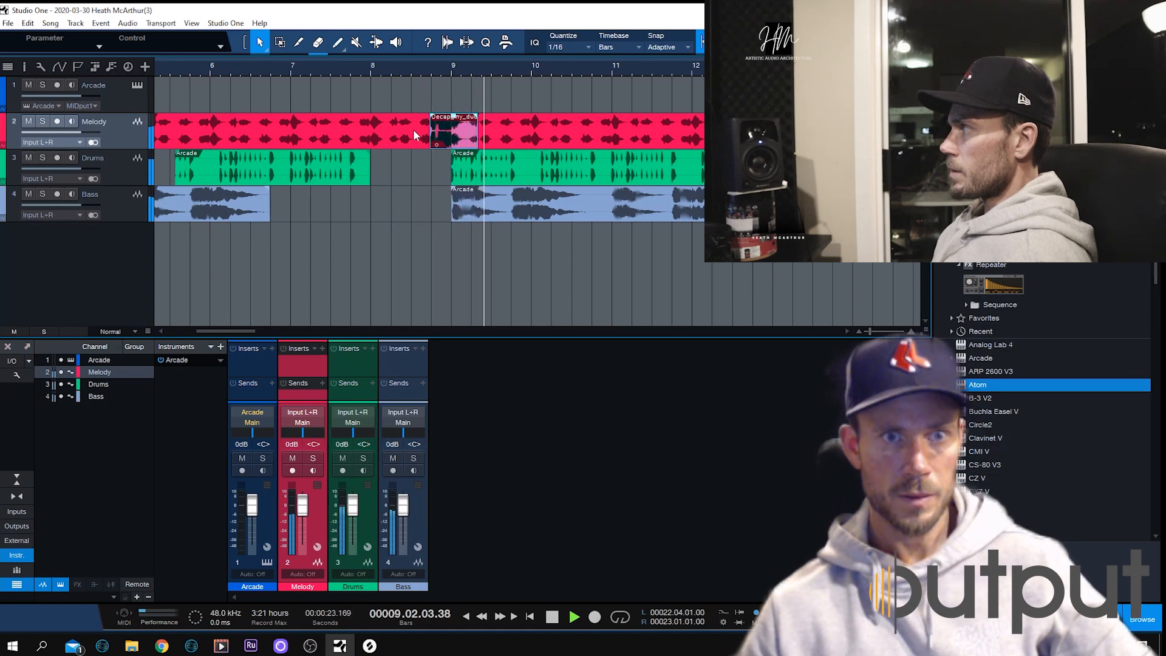
left_click(429, 137)
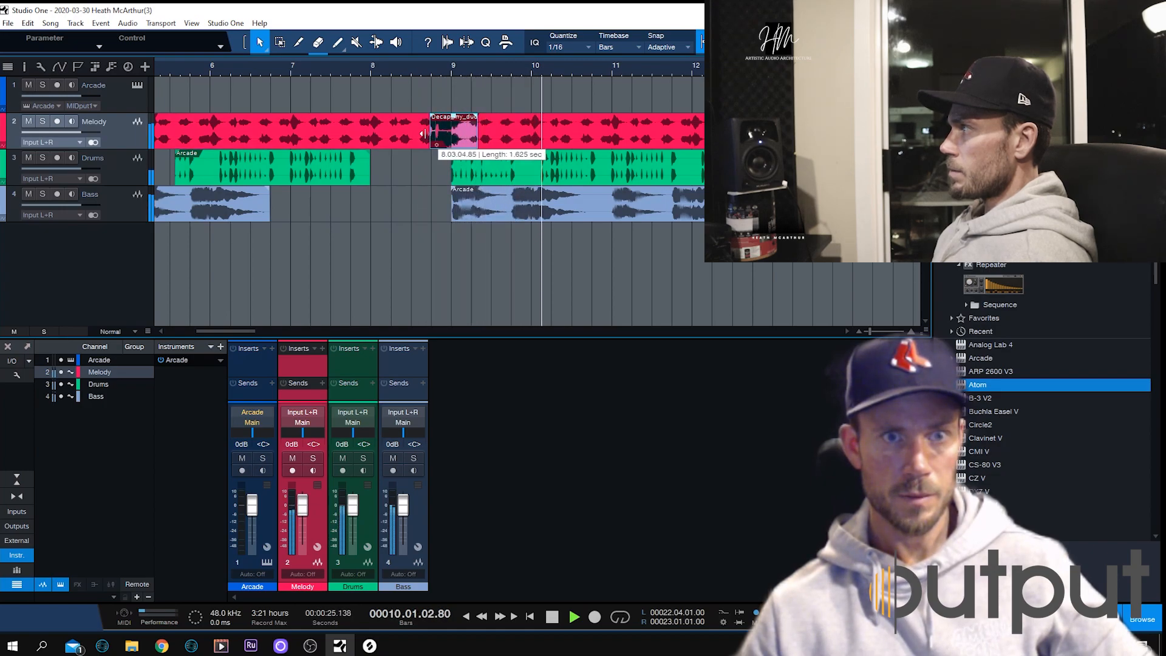
left_click(424, 62)
left_click(371, 60)
left_click(327, 61)
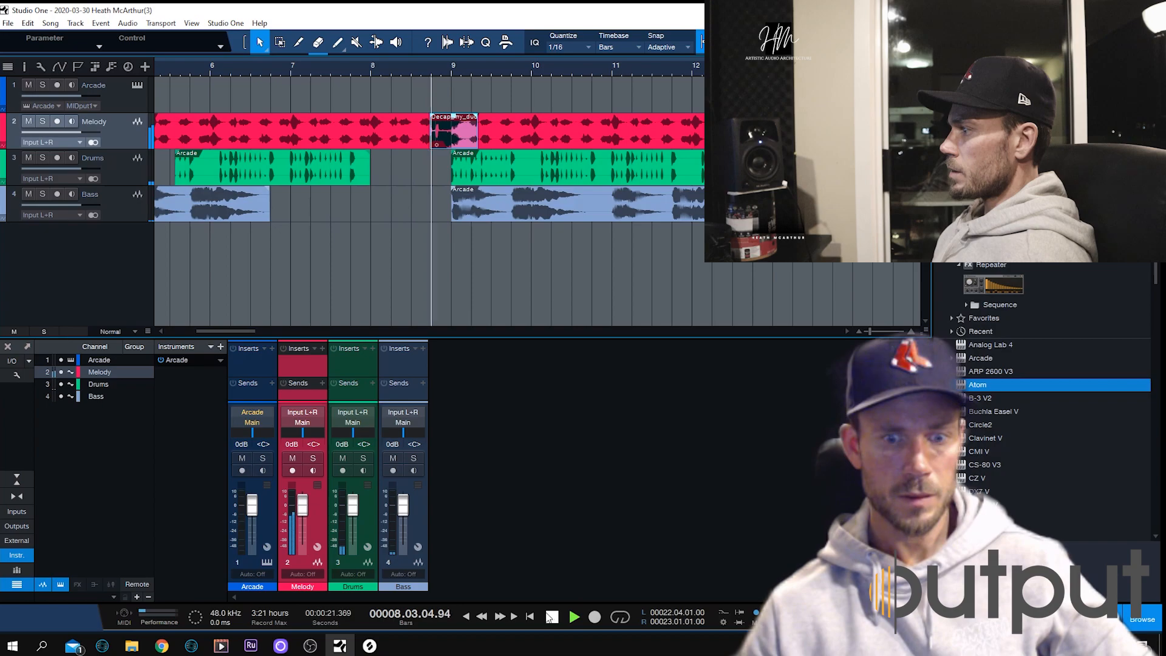
Switch to Splice, search for riser samples, and place Cm_BellRiser on the Drums track at about 8.3.4
left_click(369, 646)
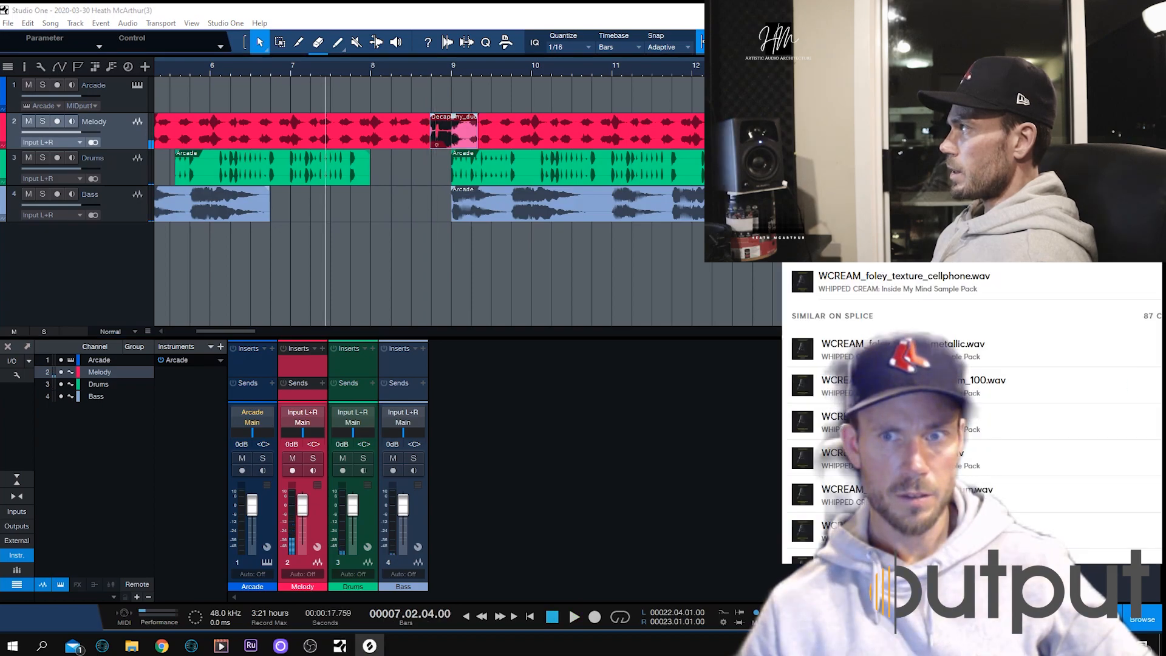
key("BackSpace")
key("BackSpace")
key("BackSpace")
key("BackSpace")
key("BackSpace")
key("BackSpace")
key("BackSpace")
key("BackSpace")
key("BackSpace")
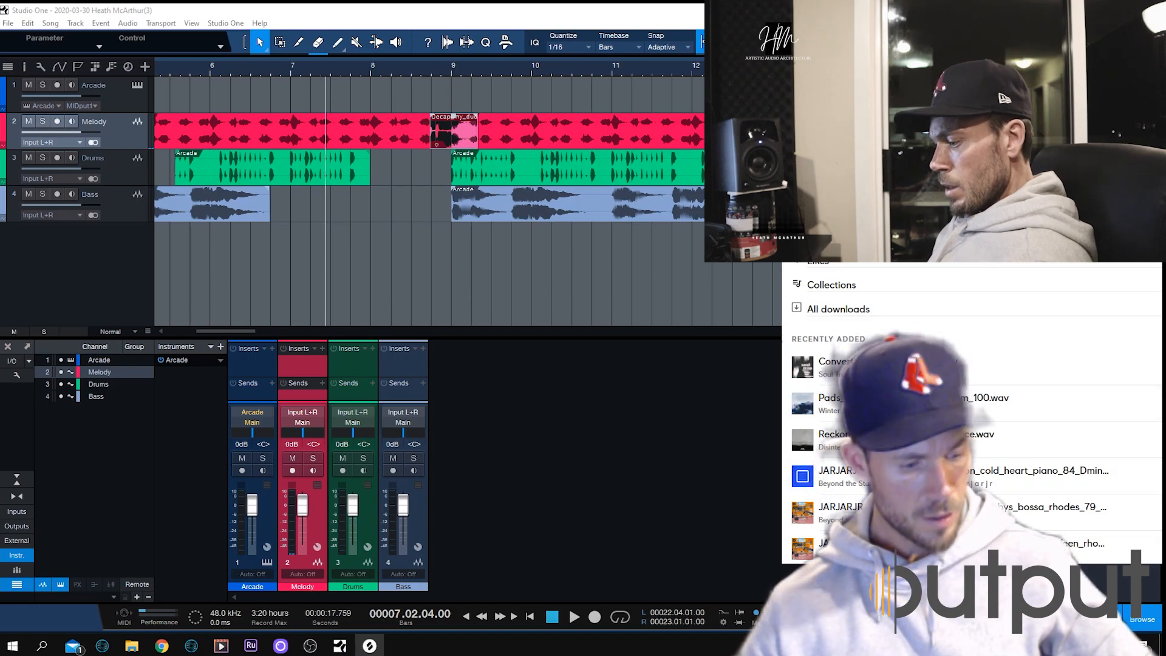
type("r")
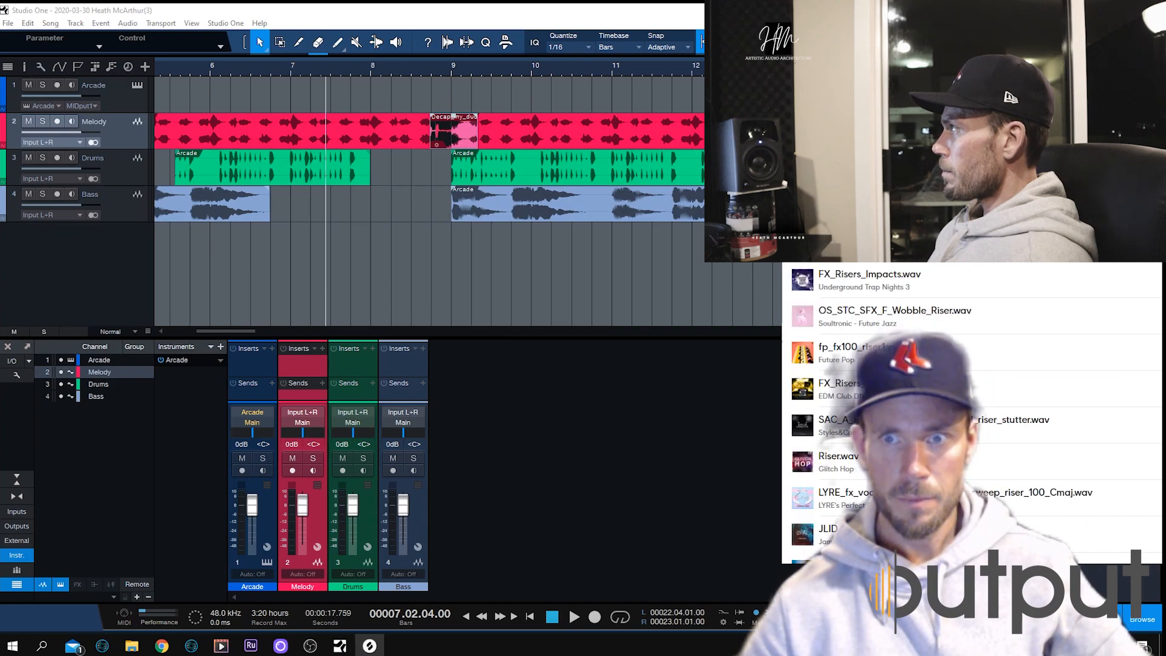
scroll(790, 512, "down", 5)
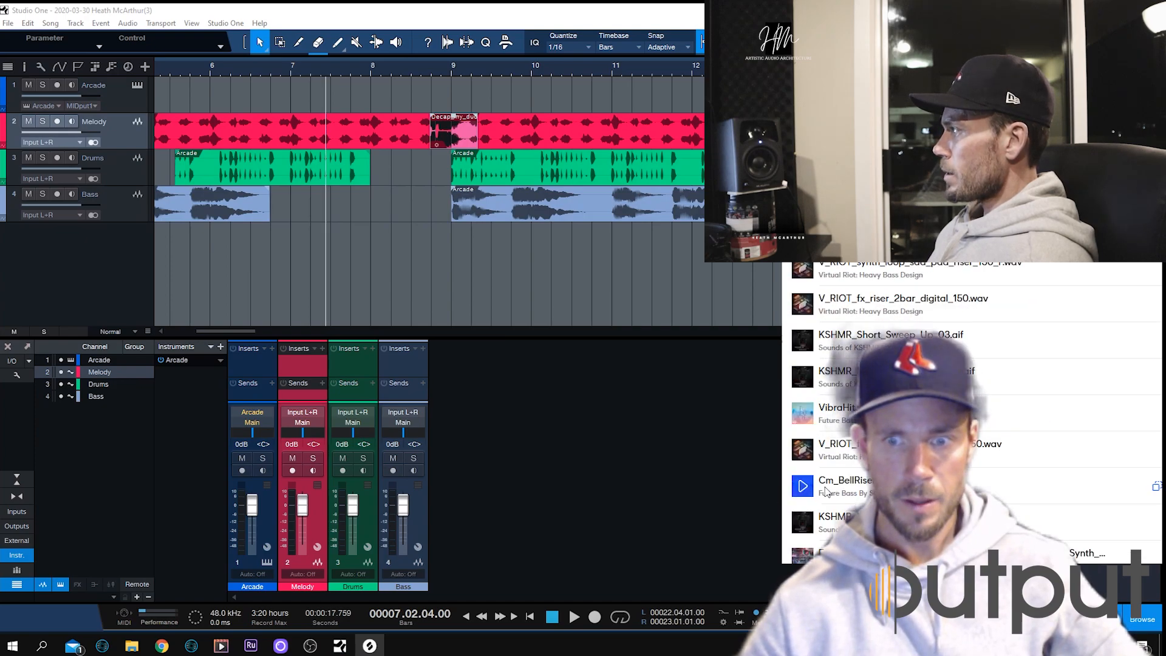
left_click_drag(835, 492, 456, 174)
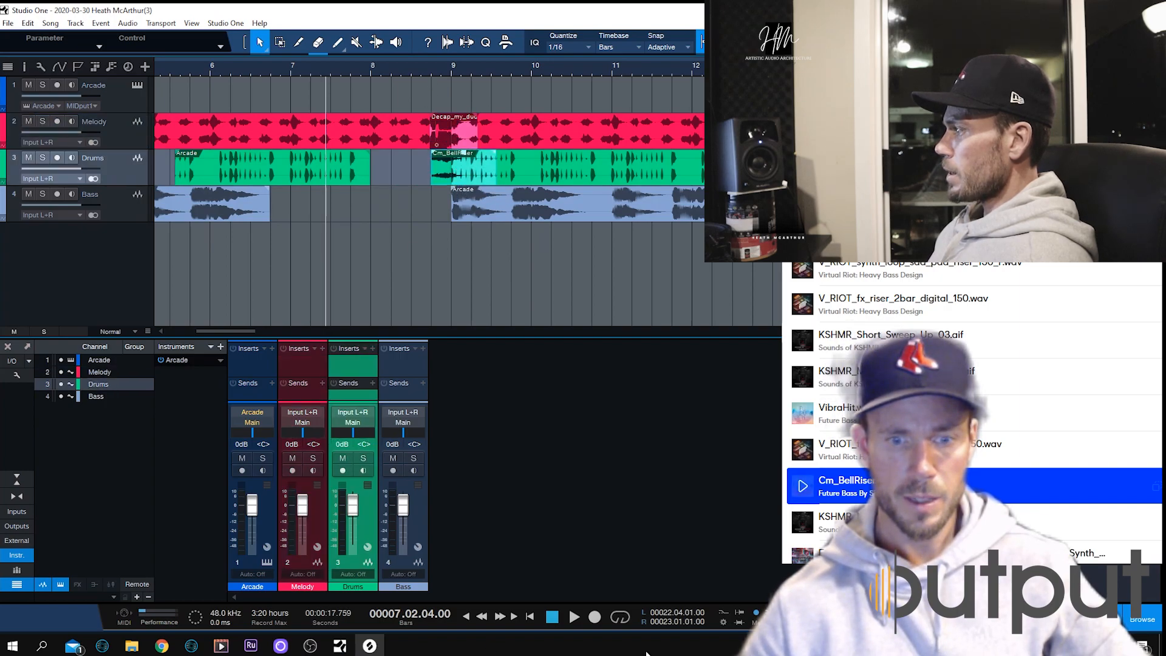
Move the Cm_BellRiser clip to the Melody track, starting at about 8.2.2, and audition it
left_click(574, 617)
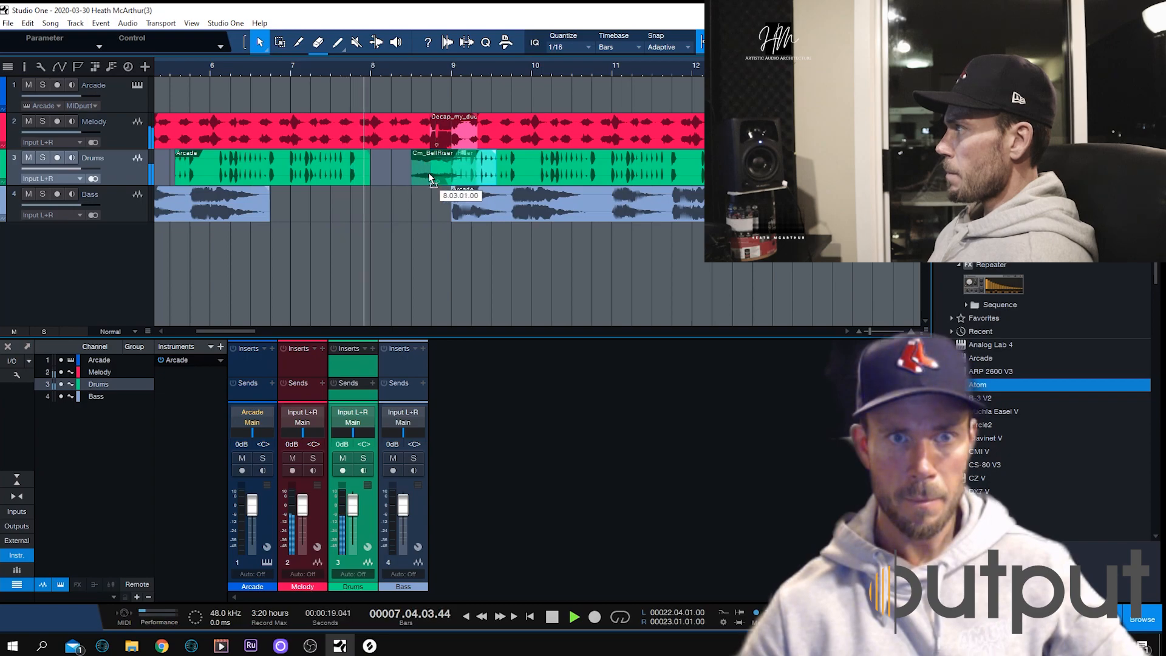
left_click_drag(422, 156, 415, 146)
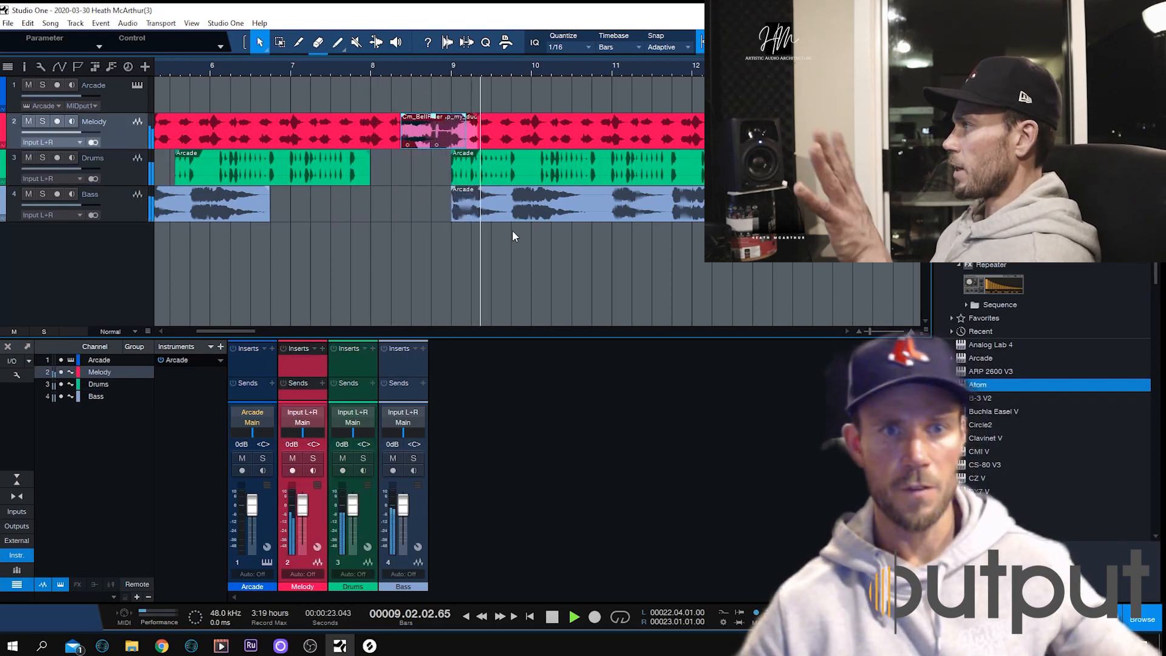
key("space")
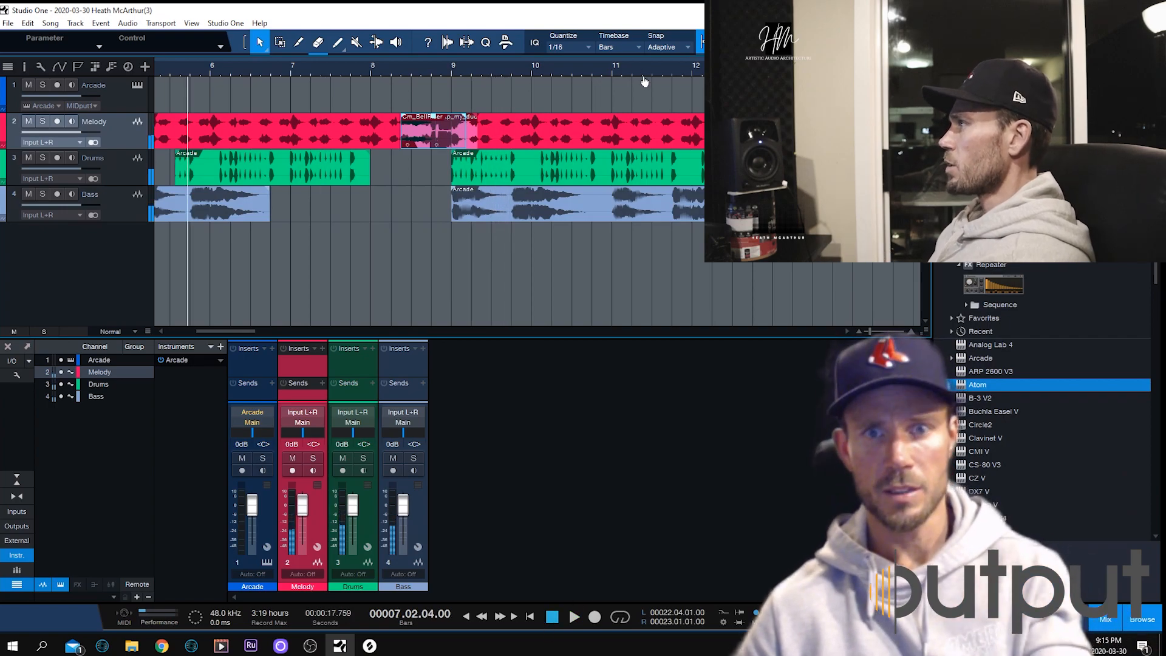
Select all clips on the Melody, Drums and Bass tracks and create autofades on them
key("z")
left_click_drag(685, 129, 6, 238)
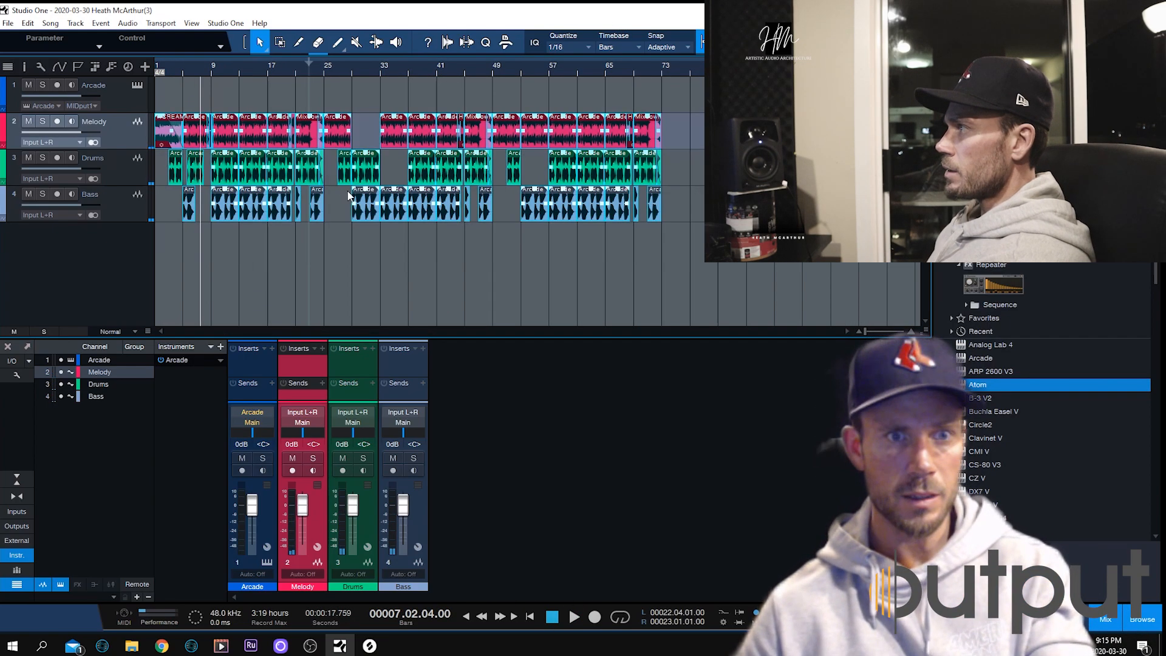
right_click(375, 163)
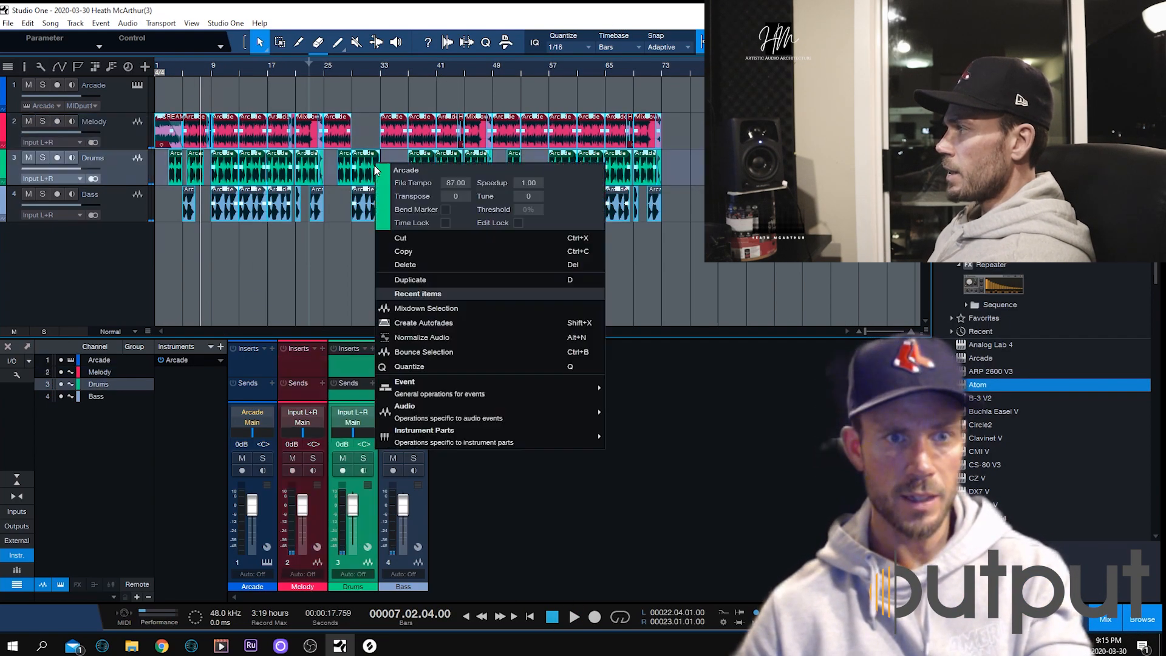
left_click(468, 320)
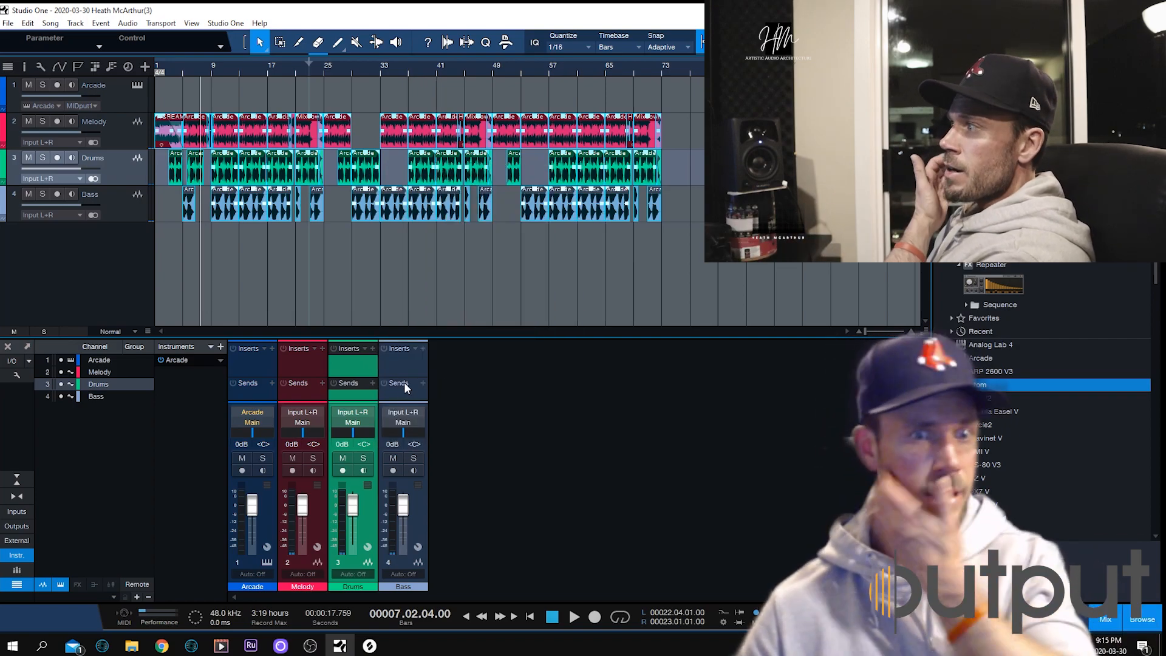
Load the aaa effects chain on the Drums channel and enlarge the console to show its inserts
left_click(365, 359)
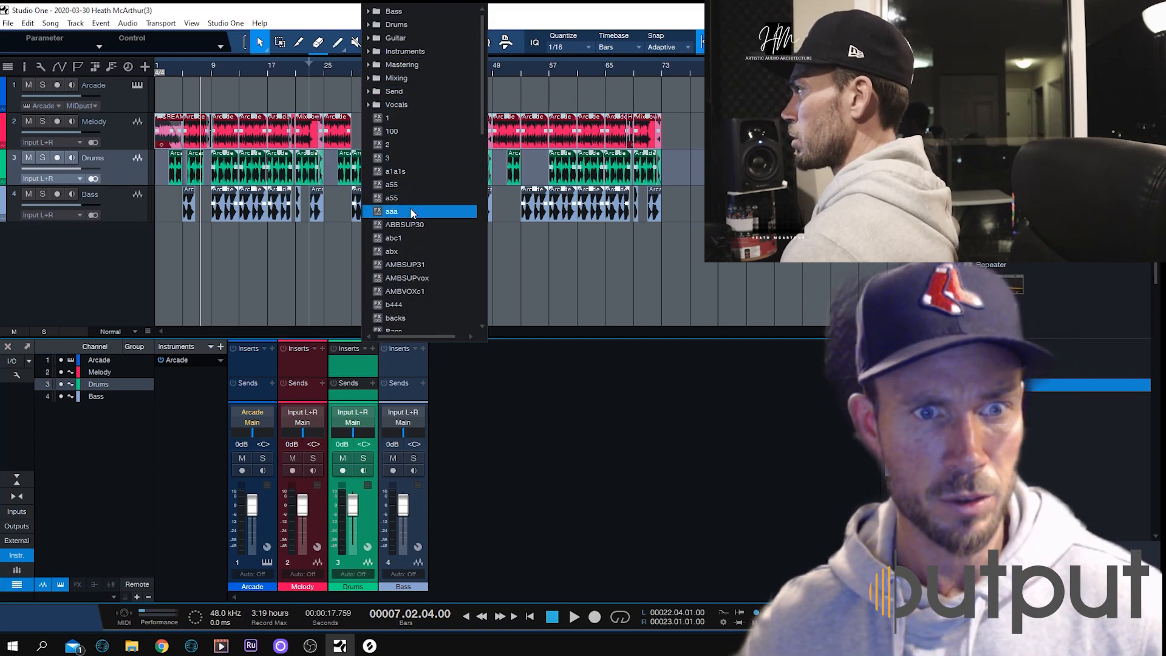
left_click(411, 212)
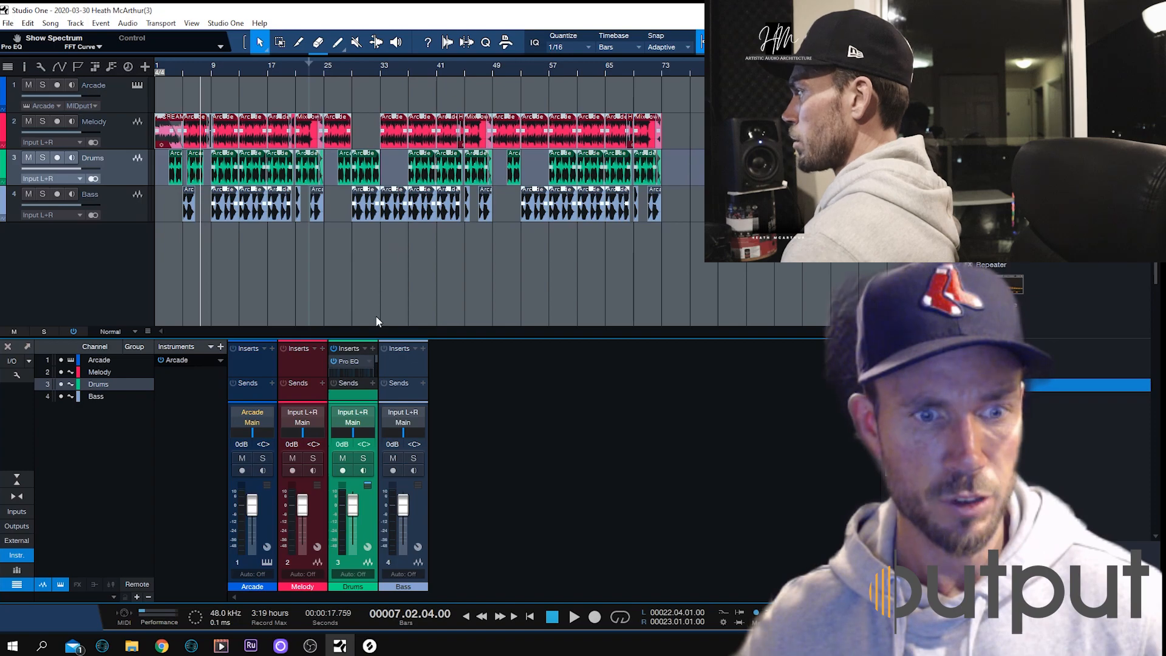
left_click_drag(389, 333, 384, 213)
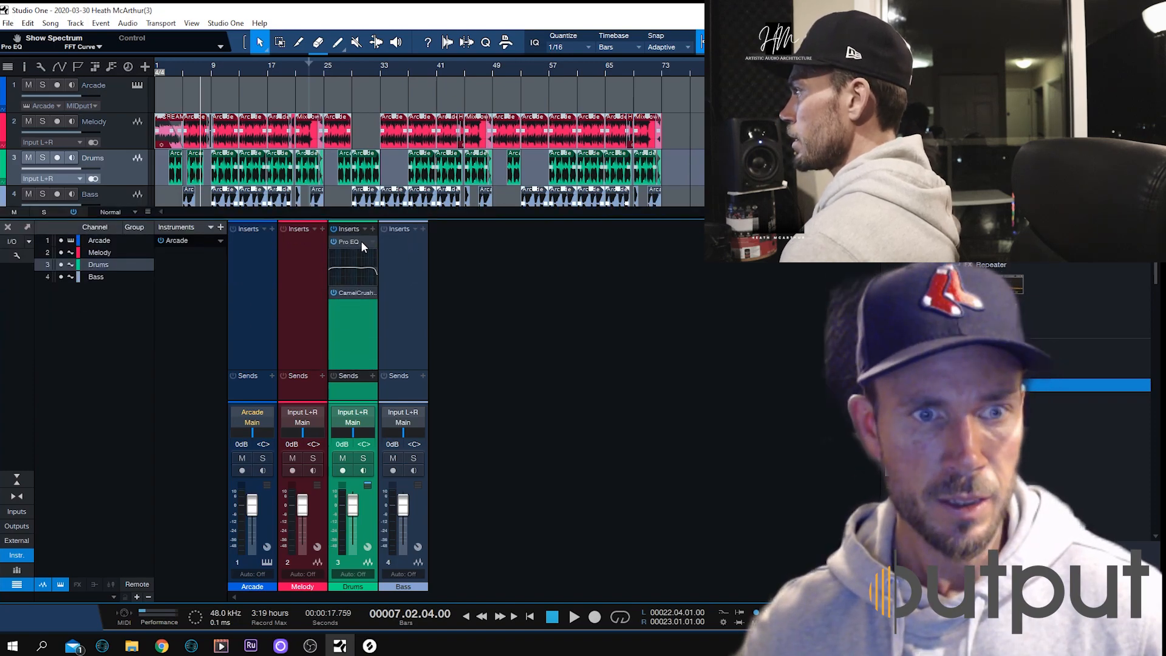
Place CamelCrusher ahead of Pro EQ on Drums, copy the effects chain to the Bass channel, and audition it
left_click_drag(353, 229, 411, 244)
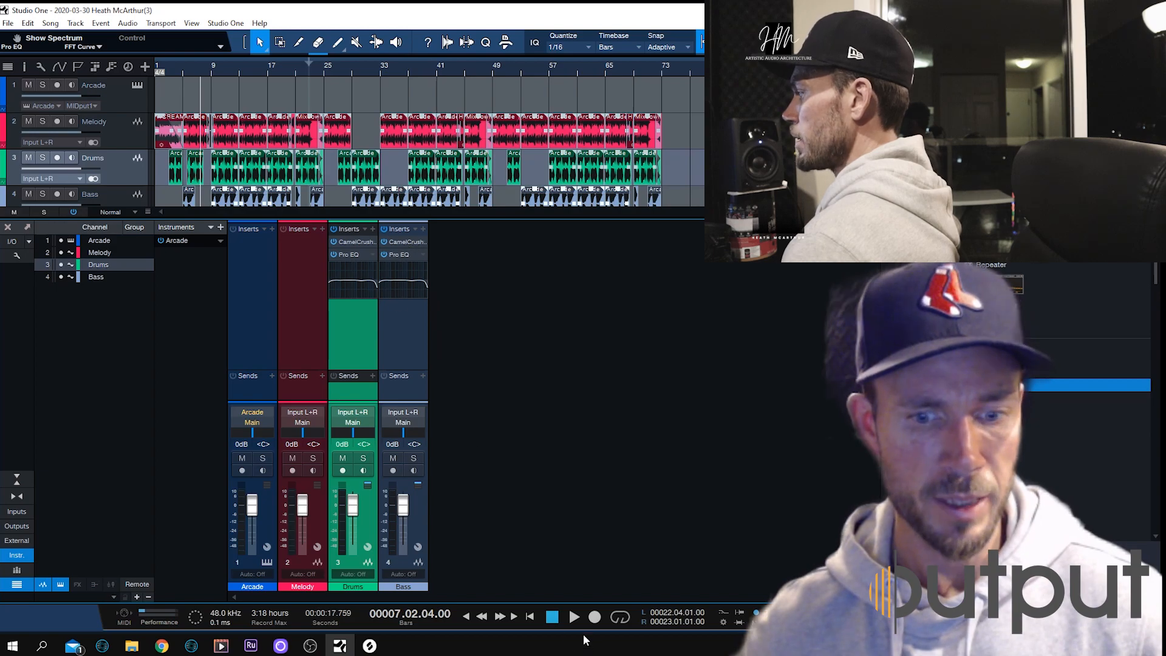
key("space")
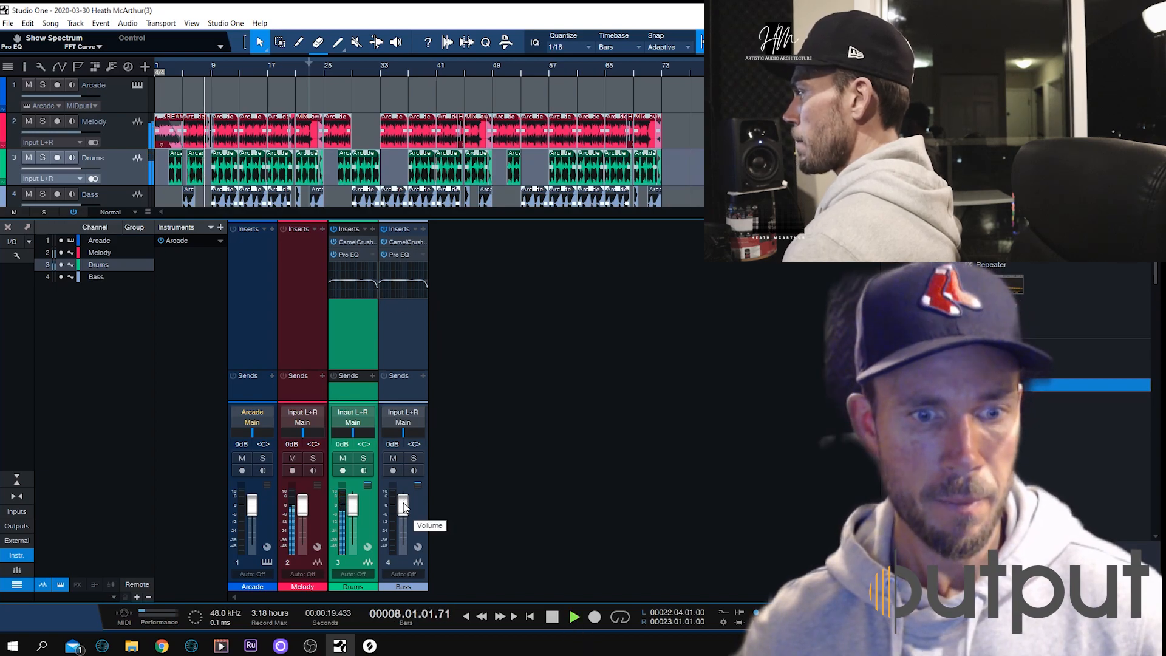
left_click_drag(393, 219, 393, 260)
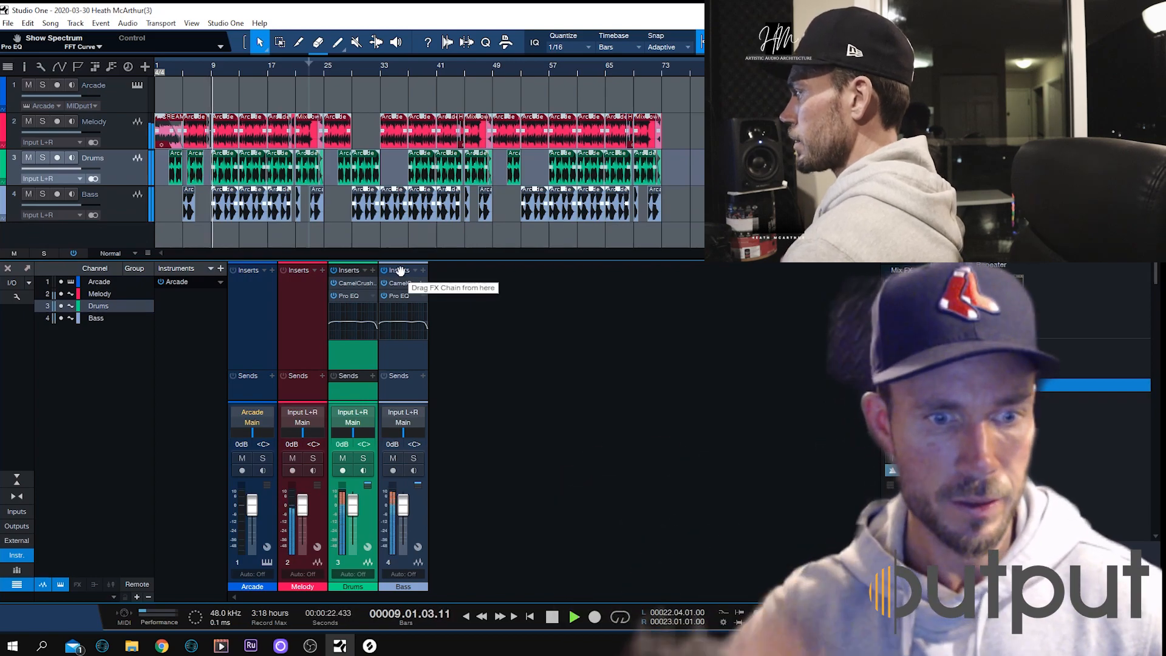
Open the Drums channel's Pro EQ and assign the Bass channel as its sidechain source
left_click(355, 297)
left_click(815, 284)
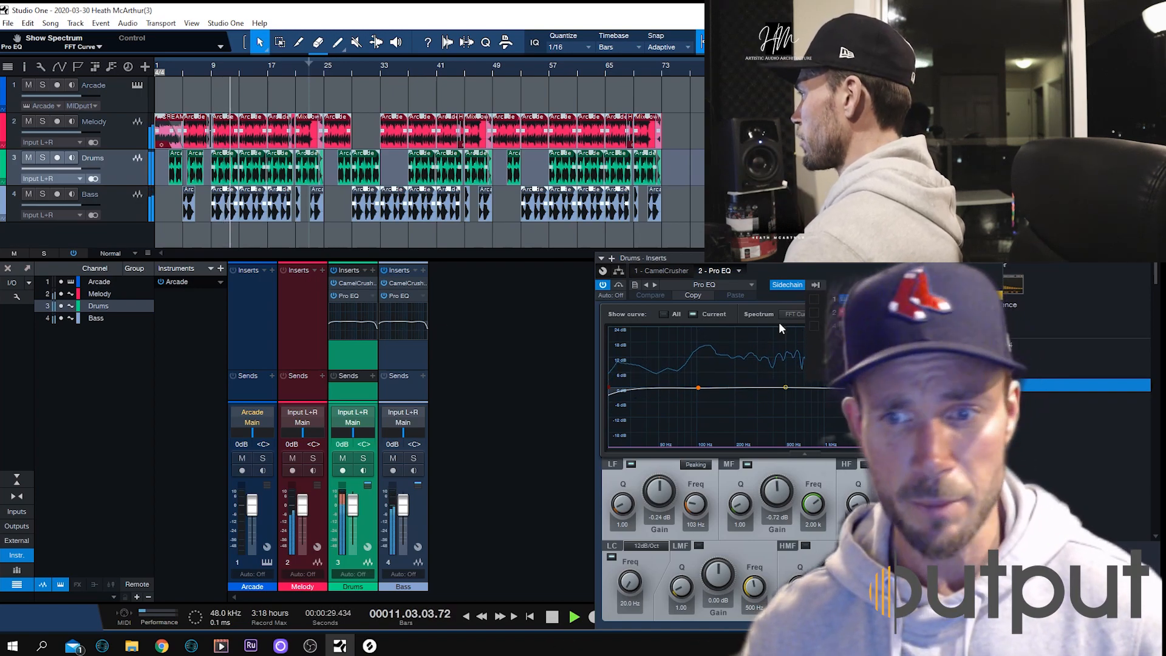
left_click(814, 326)
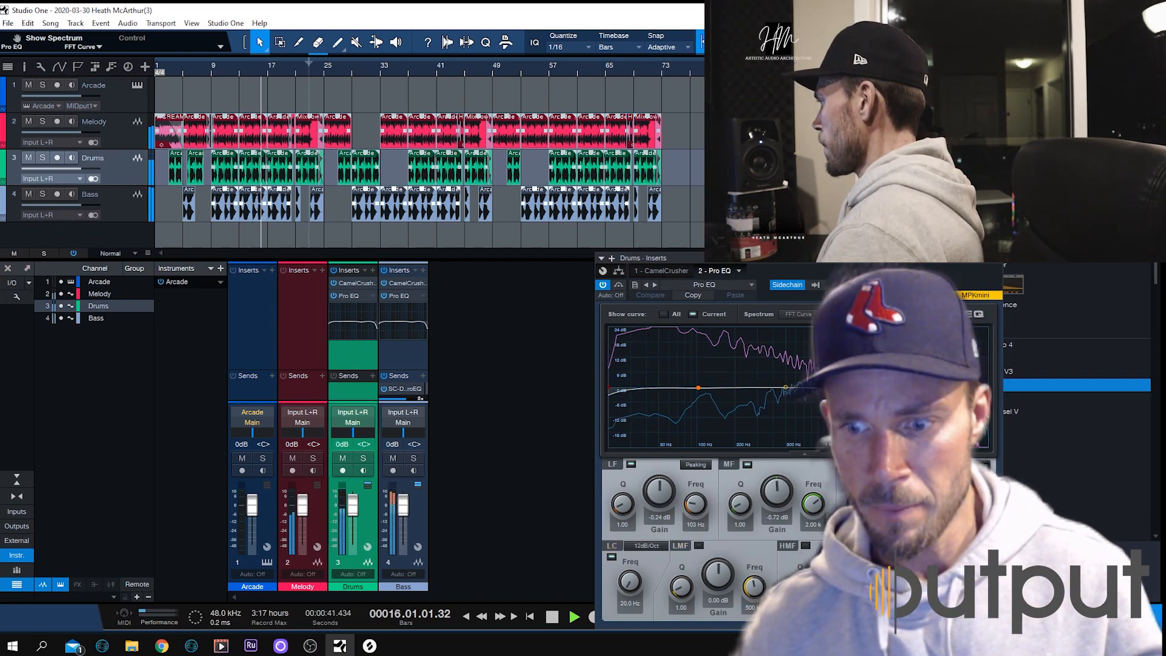
Lower the high-cut frequency on the Drums Pro EQ and set its low cut to 38.6 Hz
mouse_move(986, 387)
left_mouse_down()
mouse_move(856, 388)
mouse_move(973, 387)
left_mouse_up()
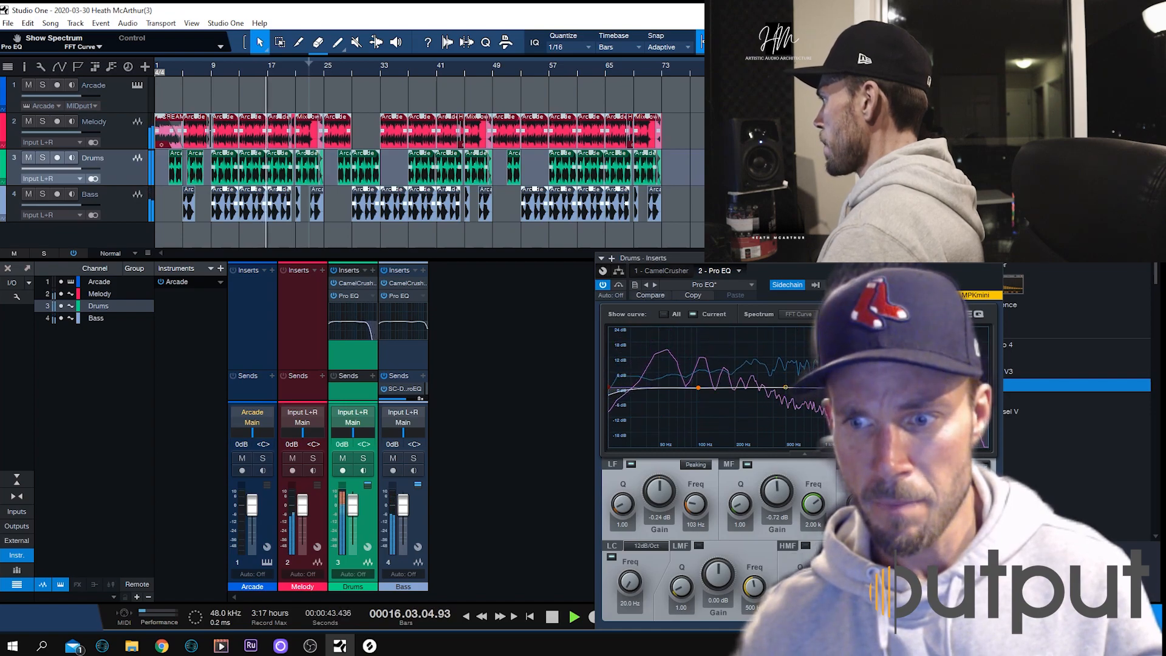
mouse_move(630, 581)
left_mouse_down()
mouse_move(632, 558)
mouse_move(632, 570)
left_mouse_up()
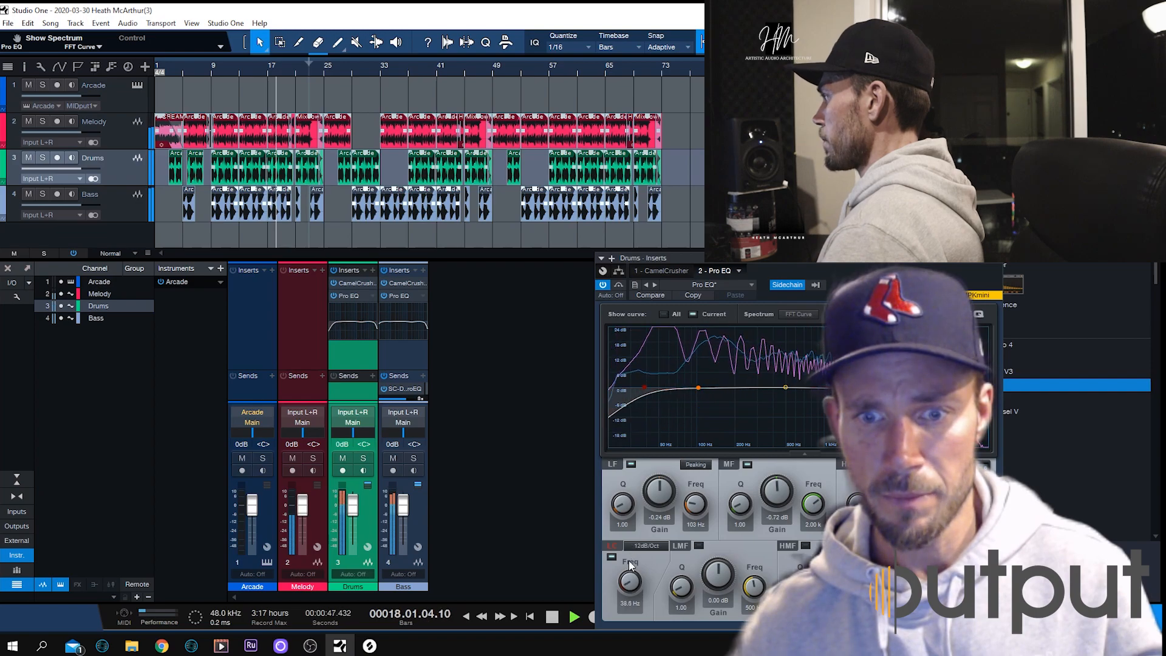
Replay from bar 11, move the Drums EQ window higher, and lower the Bass channel's volume to -8.0 dB
left_click(228, 67)
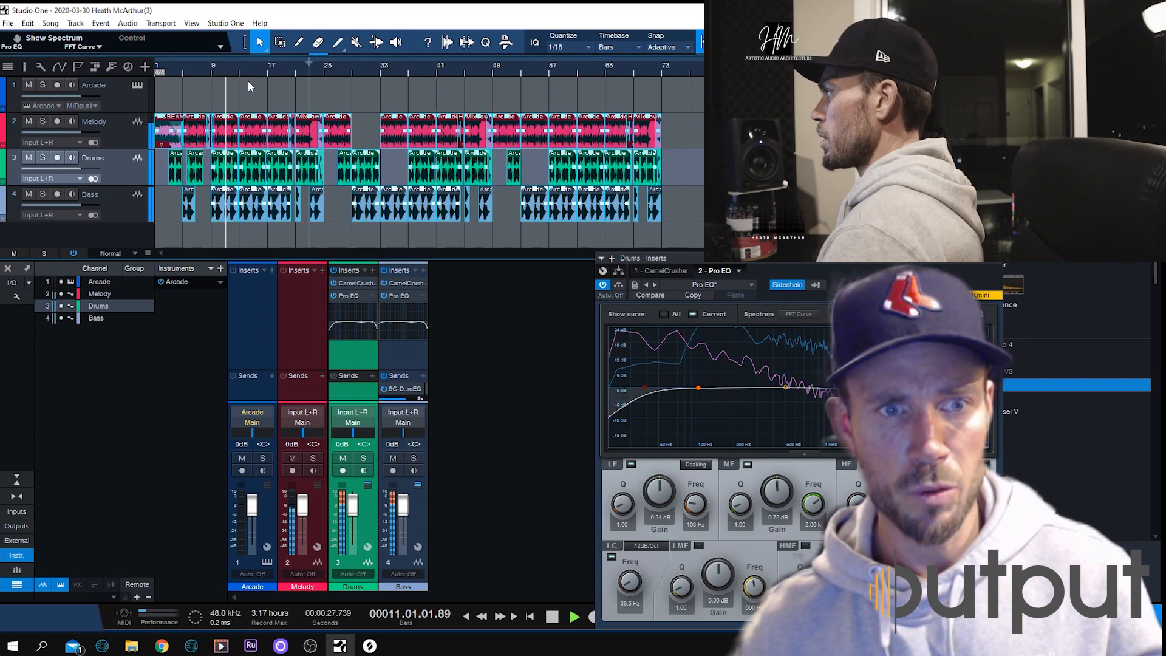
left_click_drag(846, 260, 840, 183)
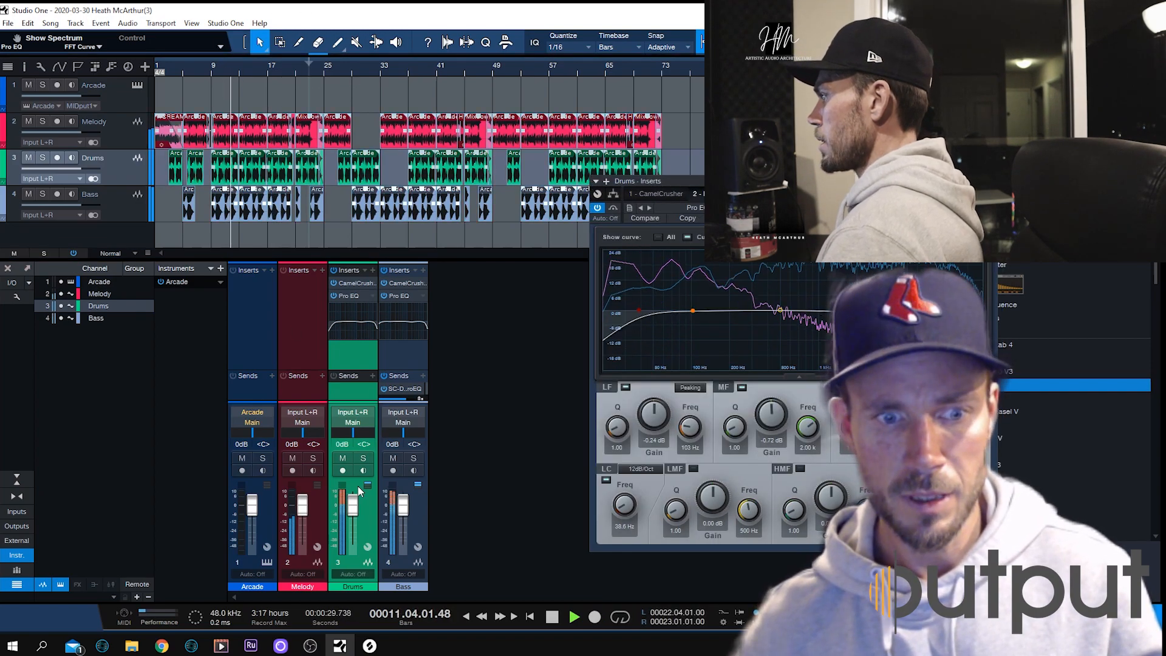
left_click_drag(402, 504, 403, 515)
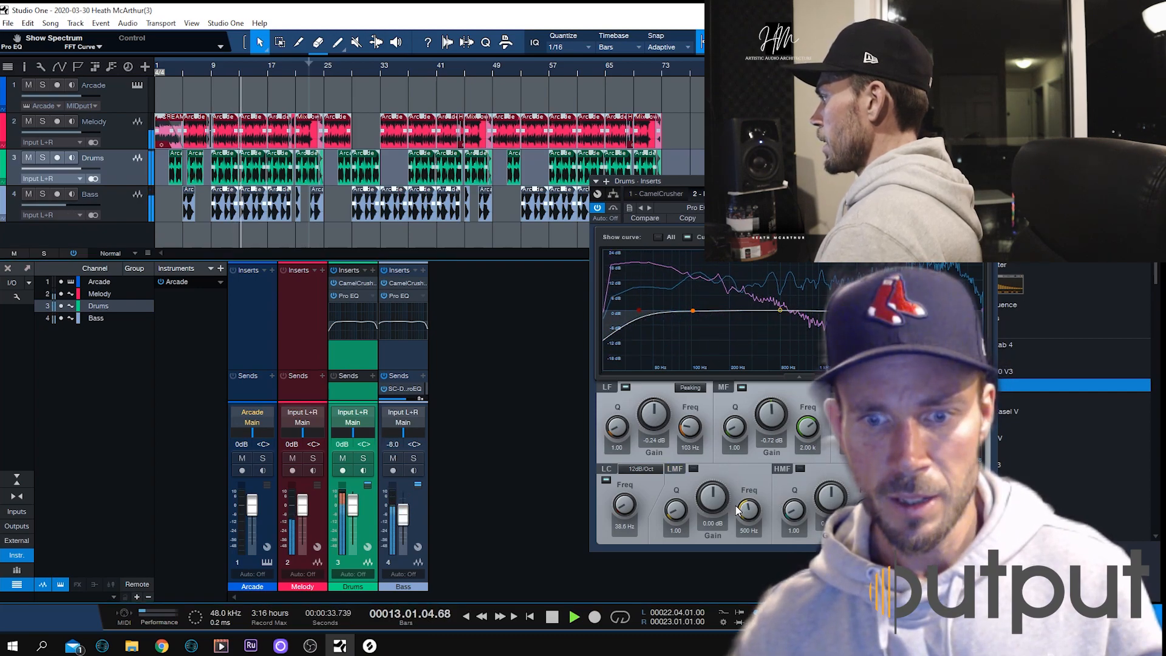
Boost the low-mid band of the Drums Pro EQ by 10.08 dB at 102 Hz
left_click_drag(712, 498, 725, 525)
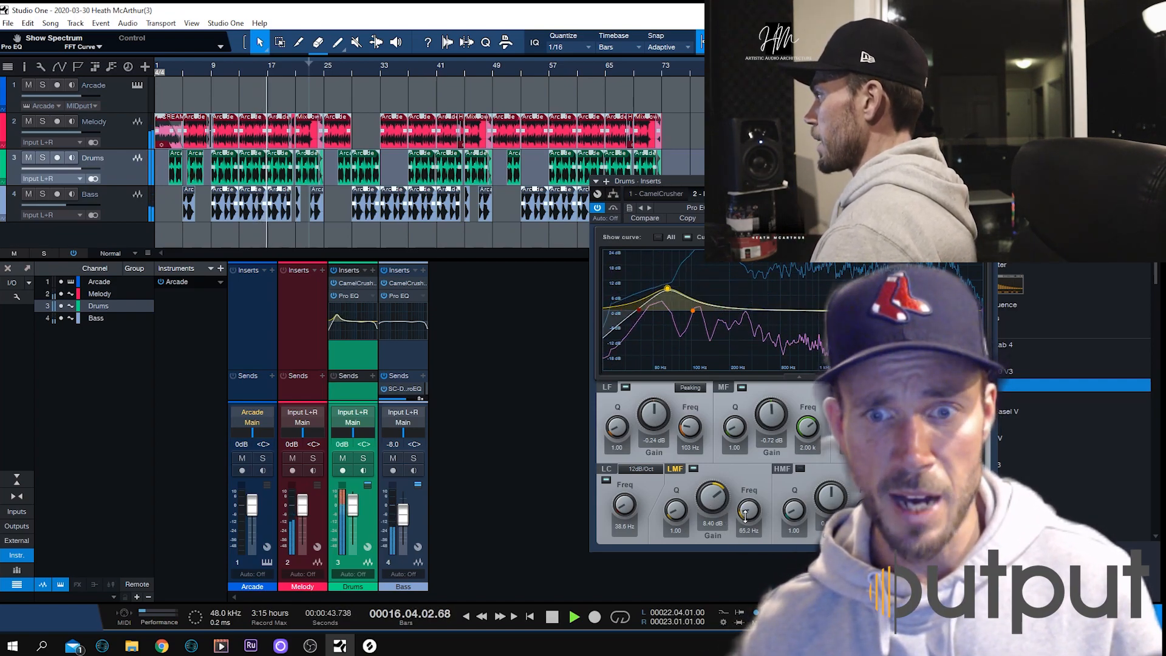
left_click_drag(749, 510, 714, 484)
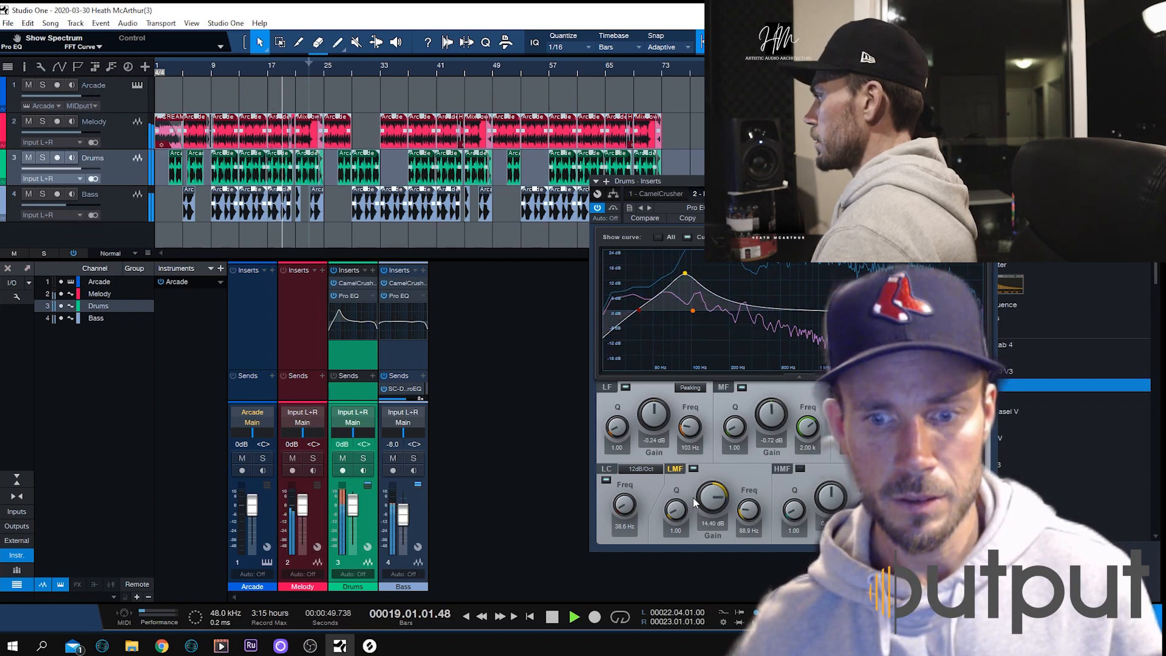
left_click_drag(721, 500, 743, 507)
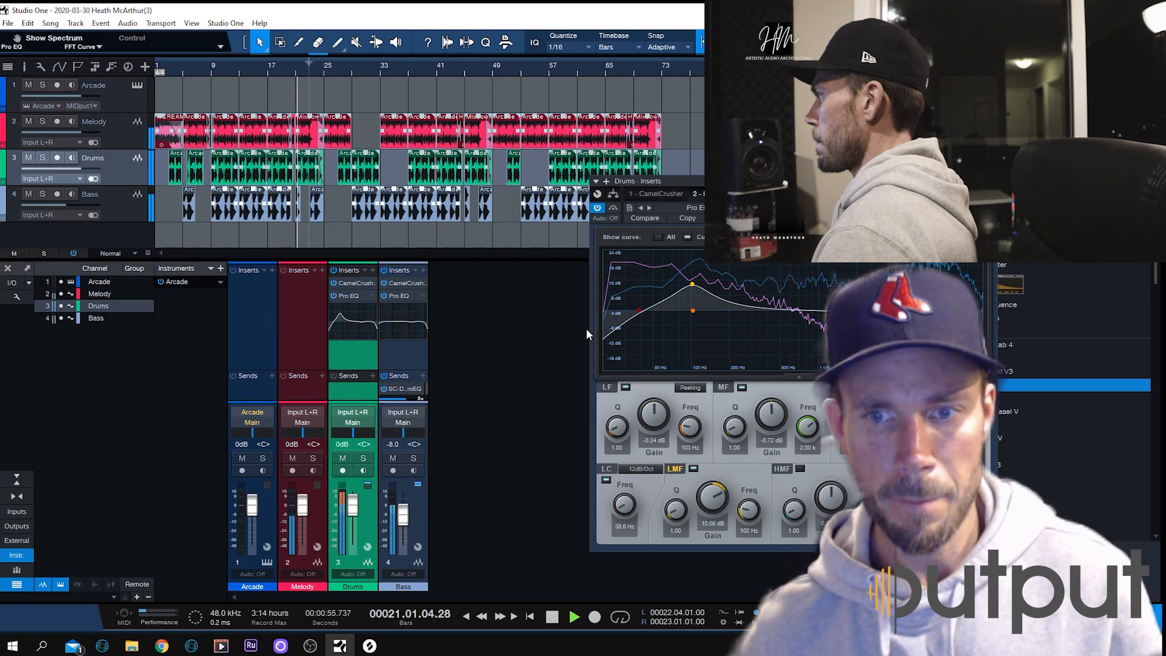
Narrow the Drums Pro EQ's low-mid boost to a Q of 3.46 with 12.77 dB gain at 81.9 Hz, and close the EQ window
scroll(898, 613, "up", 5)
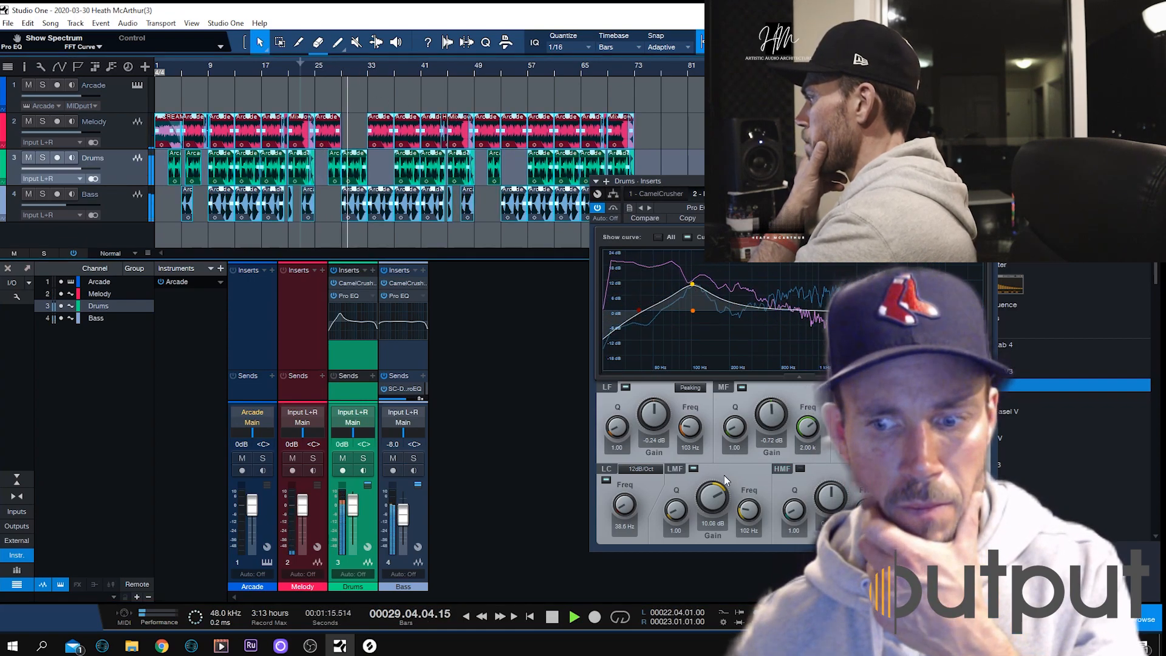
scroll(880, 613, "down", 1)
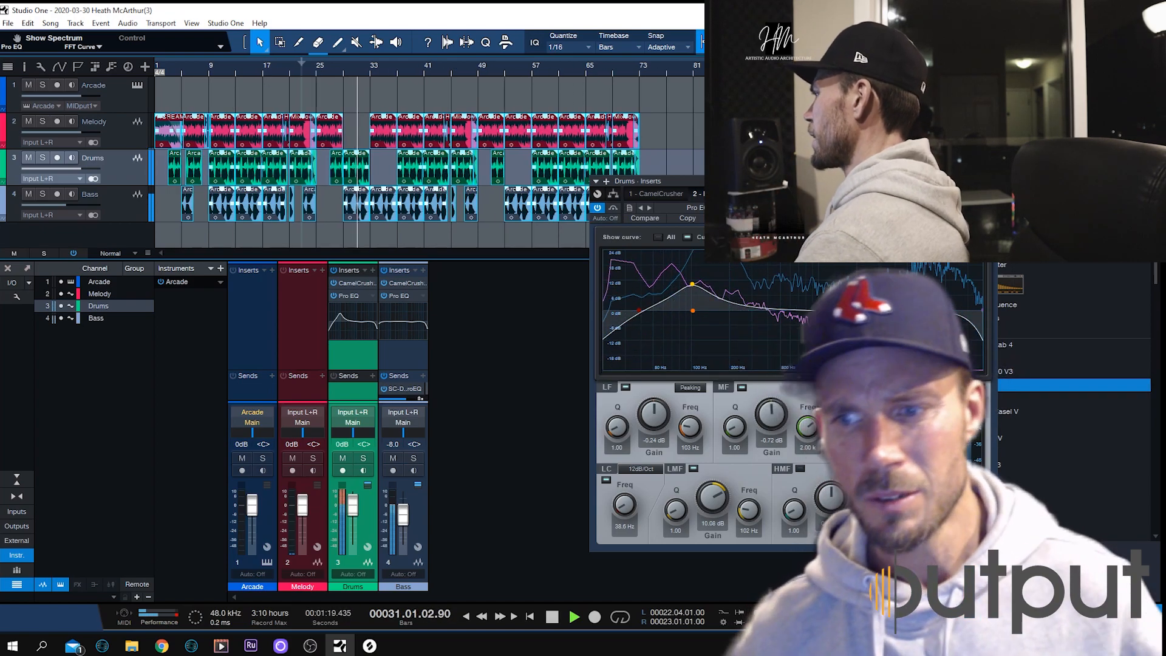
left_click_drag(690, 286, 665, 287)
left_click_drag(678, 513, 751, 503)
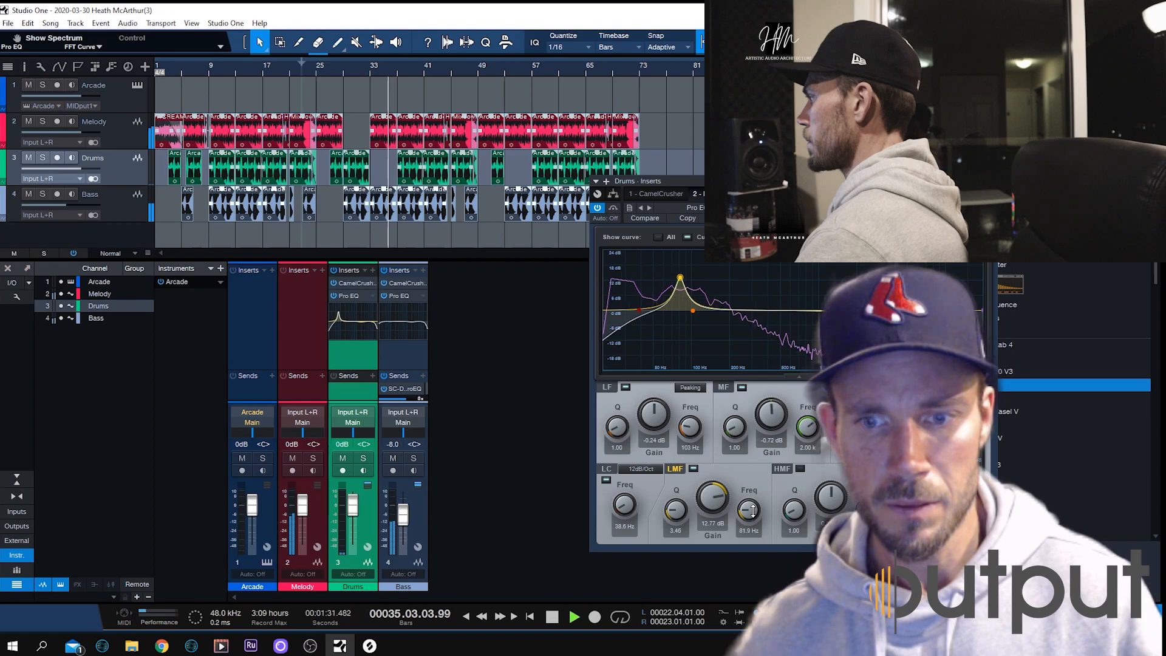
left_click(988, 181)
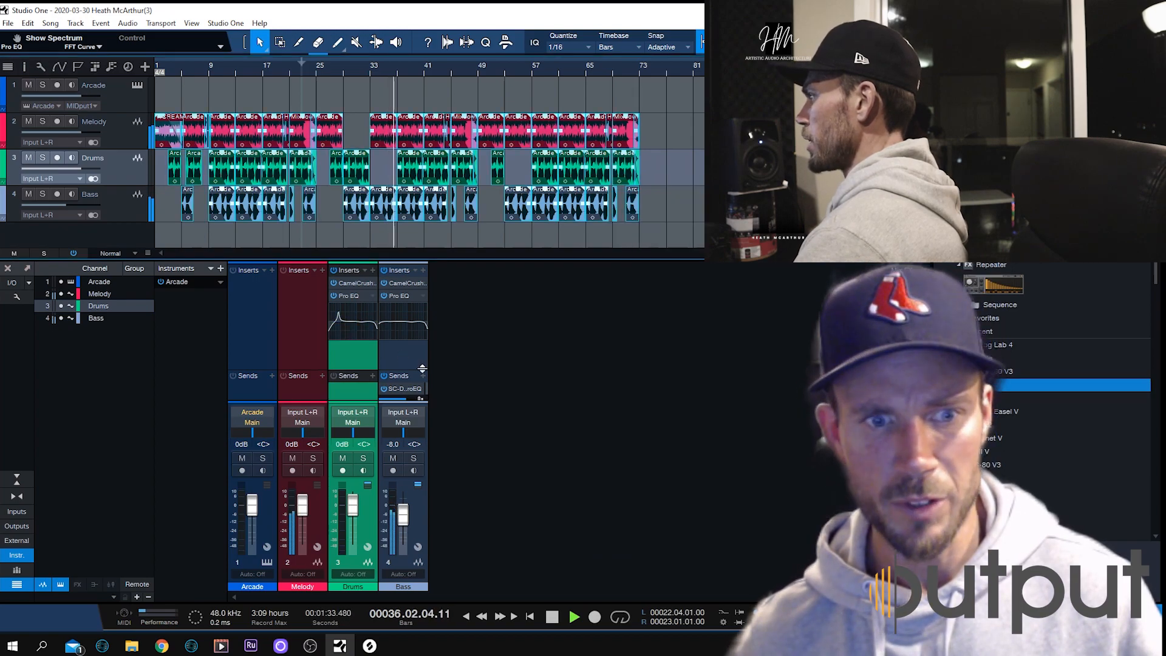
Raise the Bass channel's volume to -7.0 dB and open its CamelCrusher insert
left_click_drag(403, 514, 416, 513)
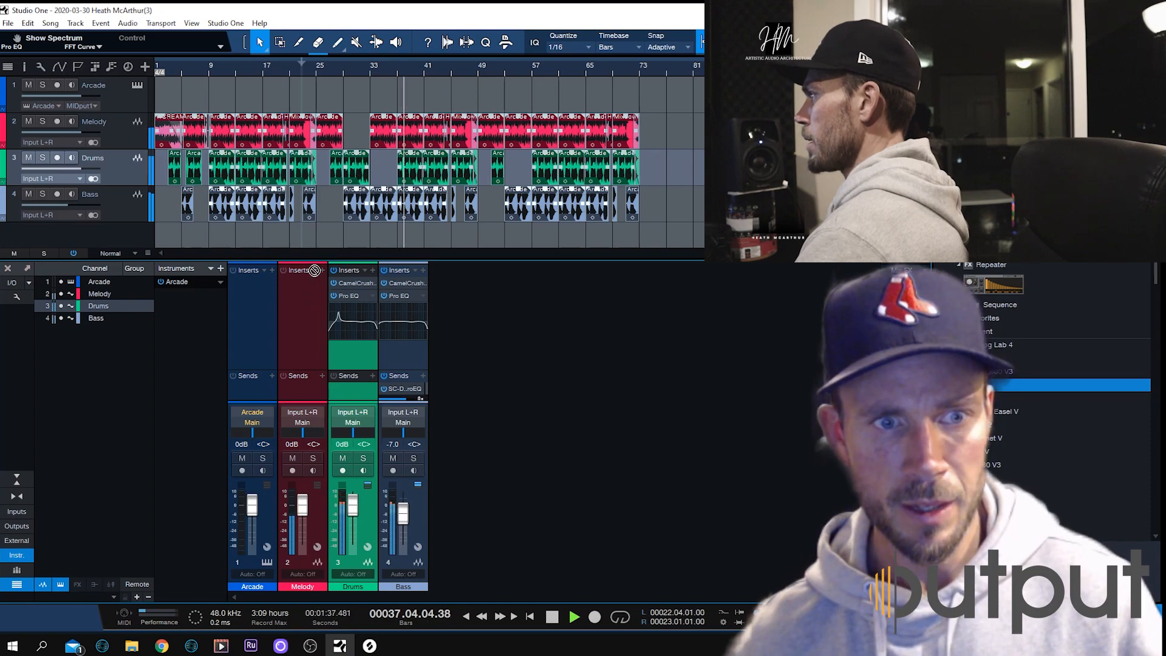
left_click(410, 283)
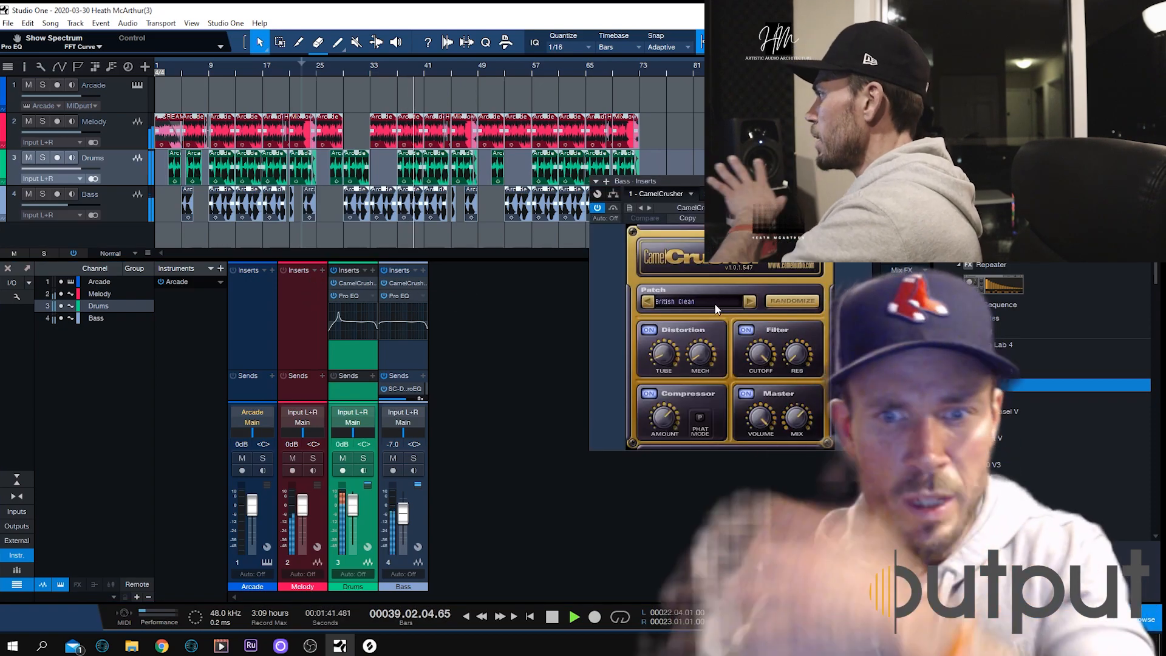